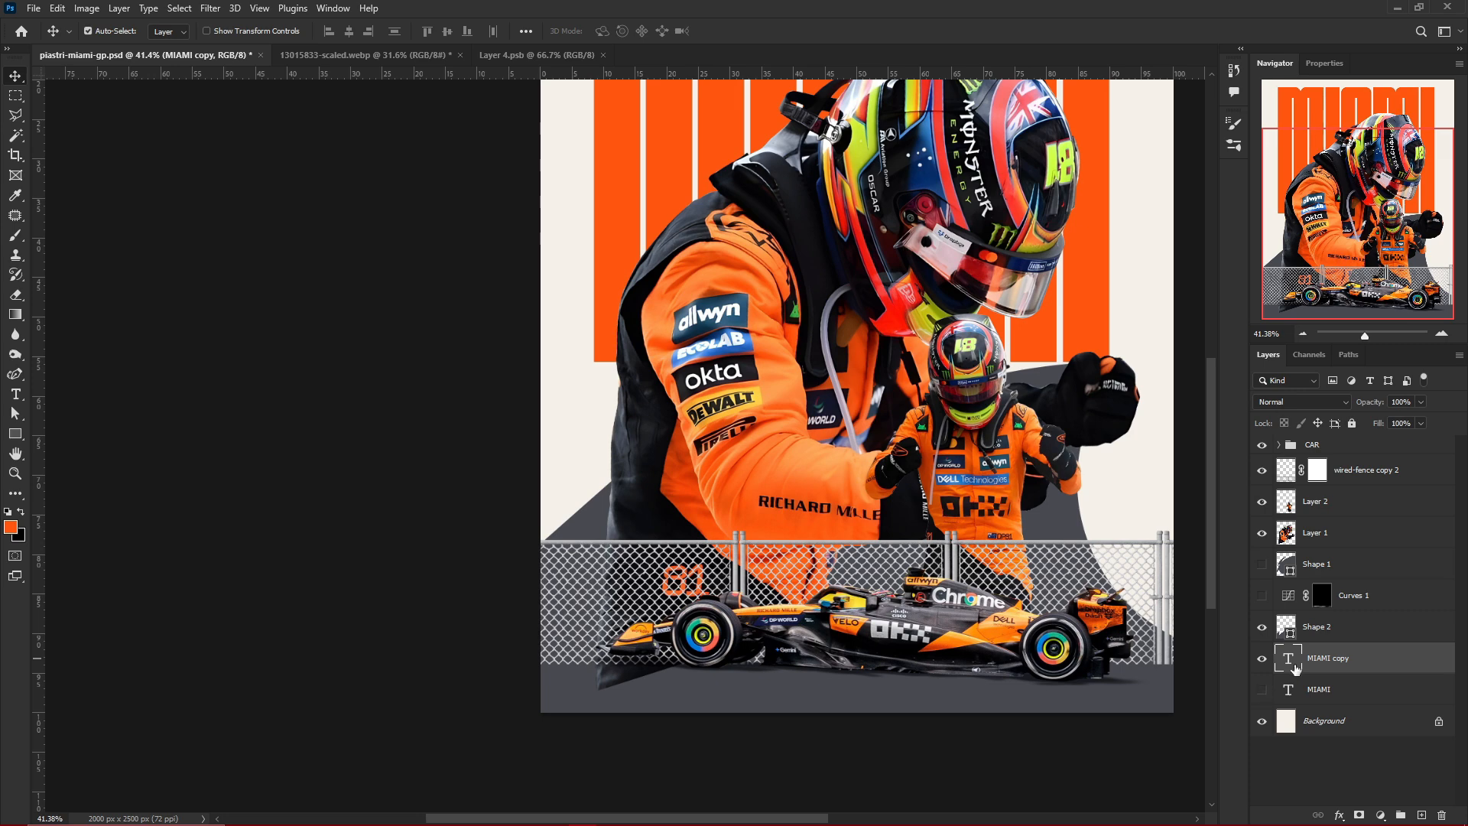
Convert the MIAMI copy text layer to a shape and extend the first M's left leg downward, making the shape about 1503 px high
right_click(1368, 659)
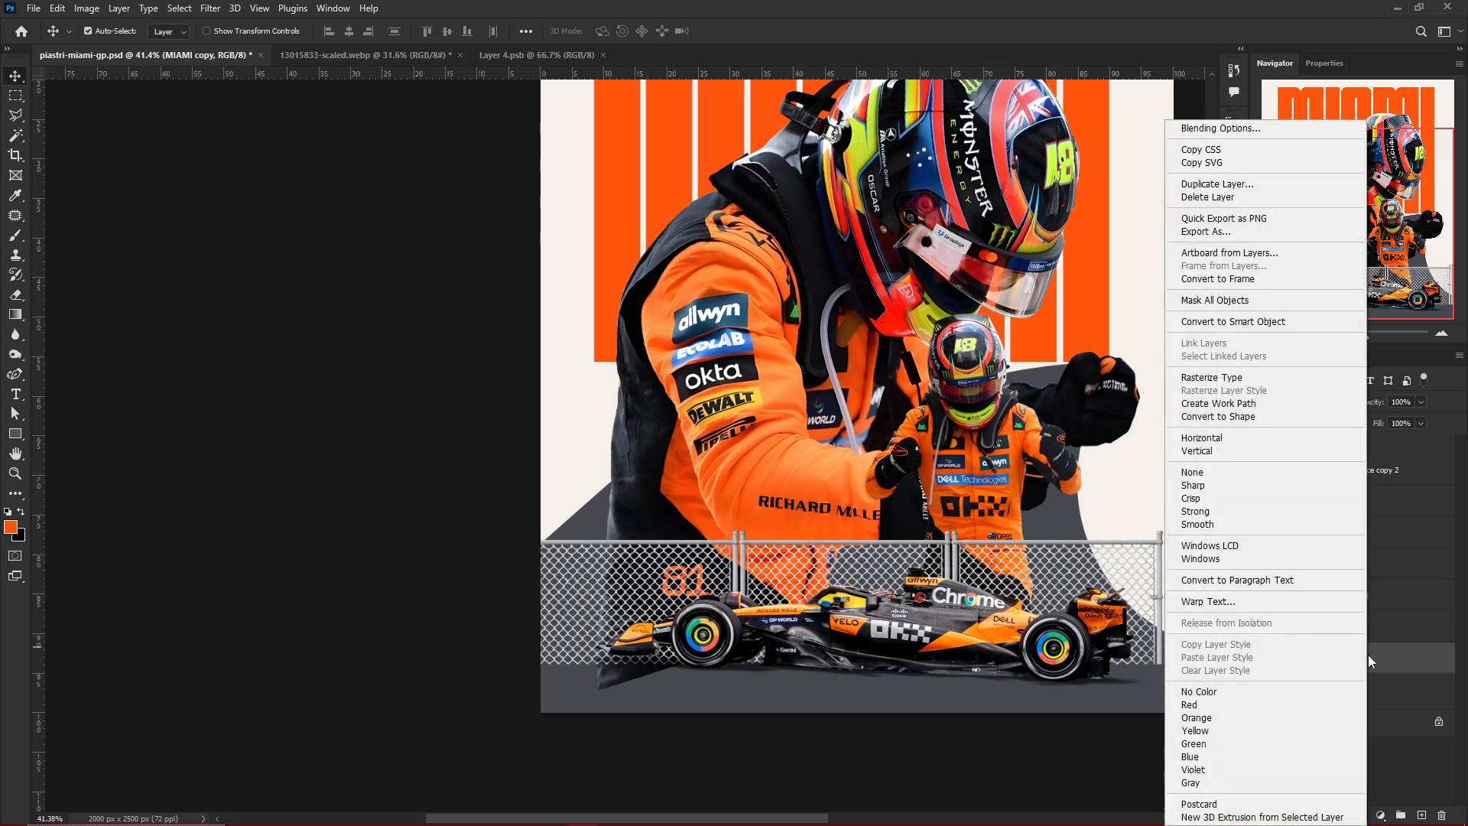
click(1243, 416)
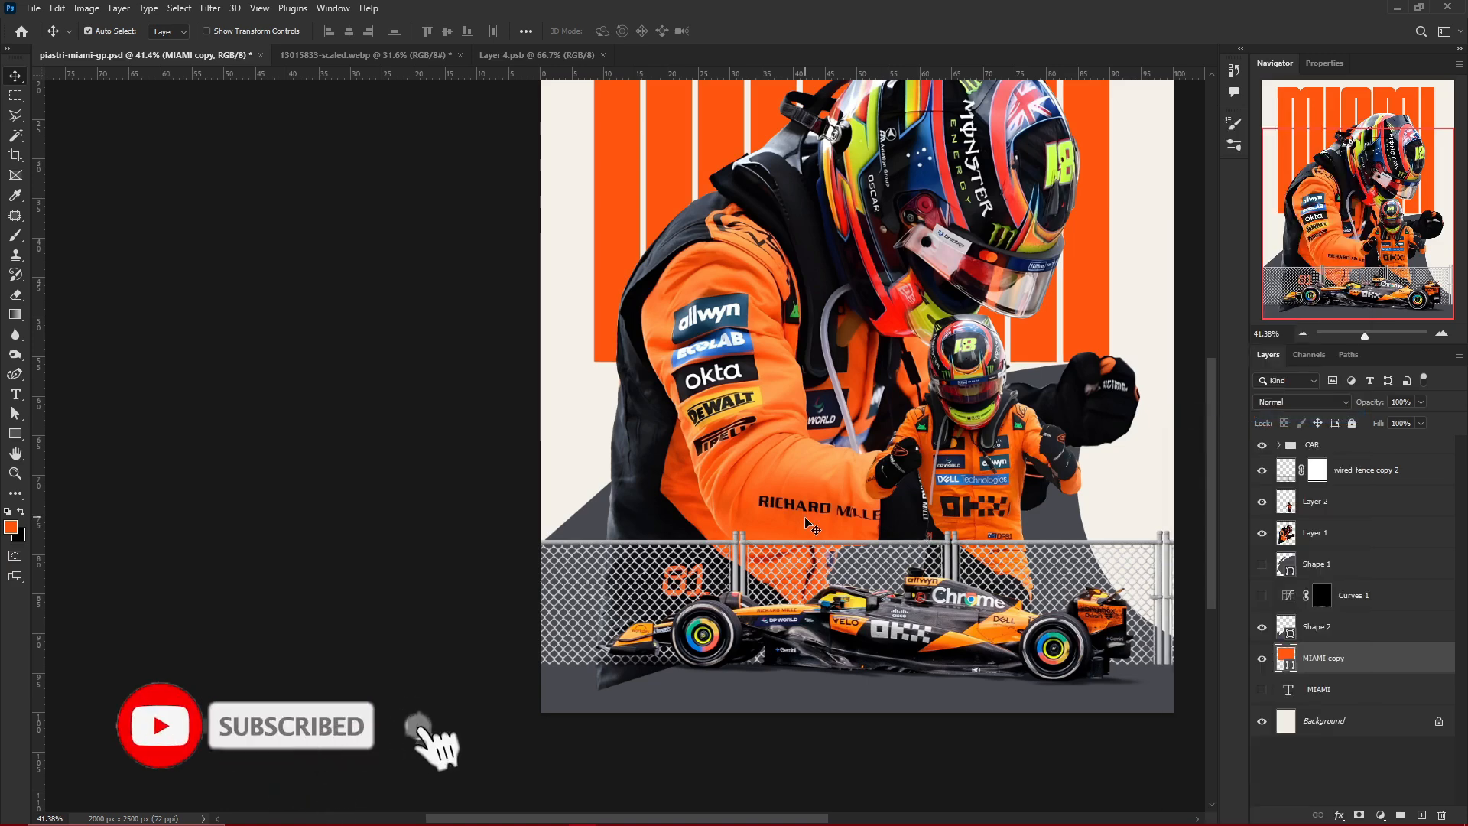
key(a)
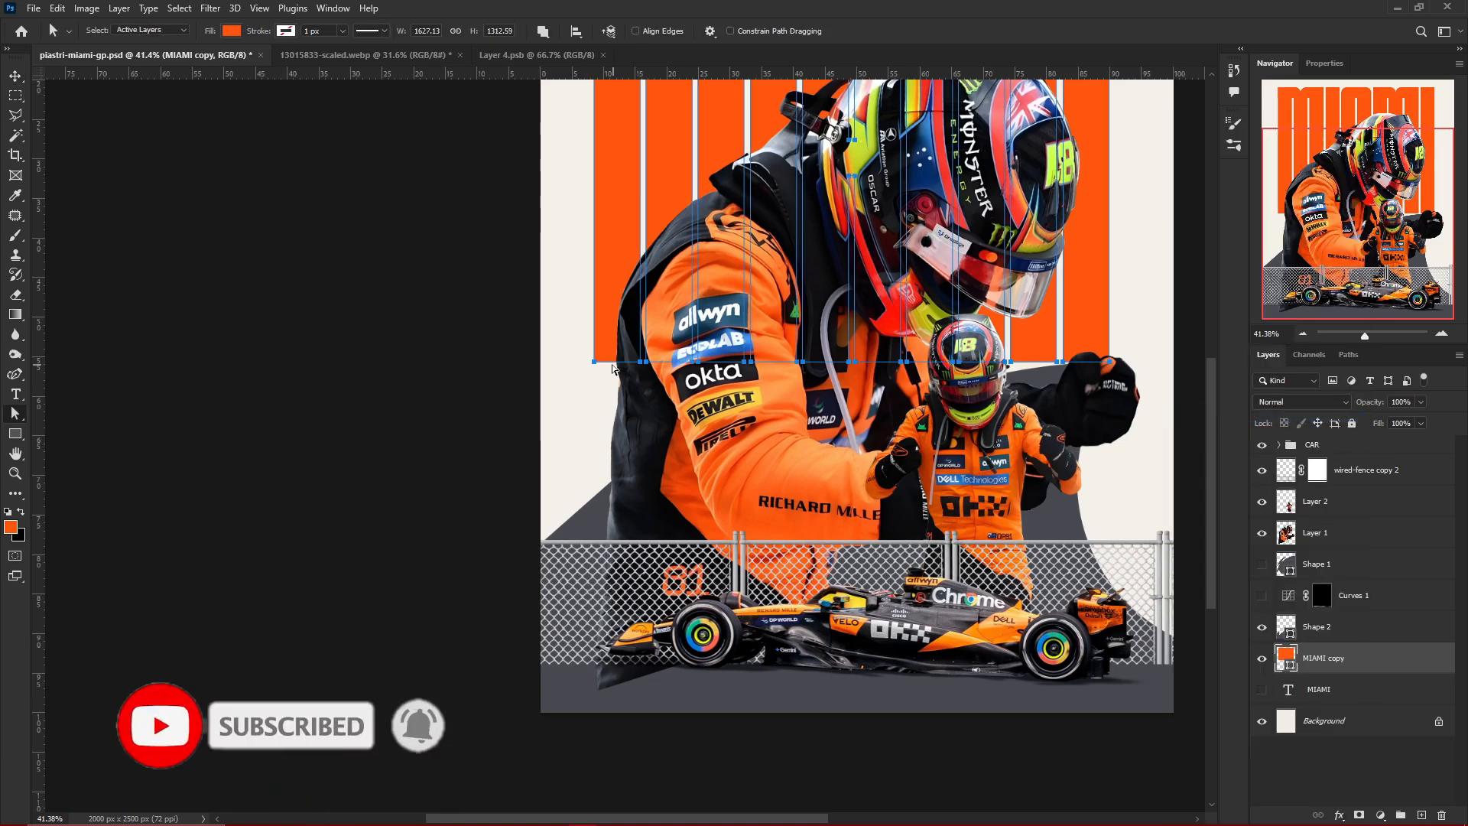
drag(576, 353, 623, 364)
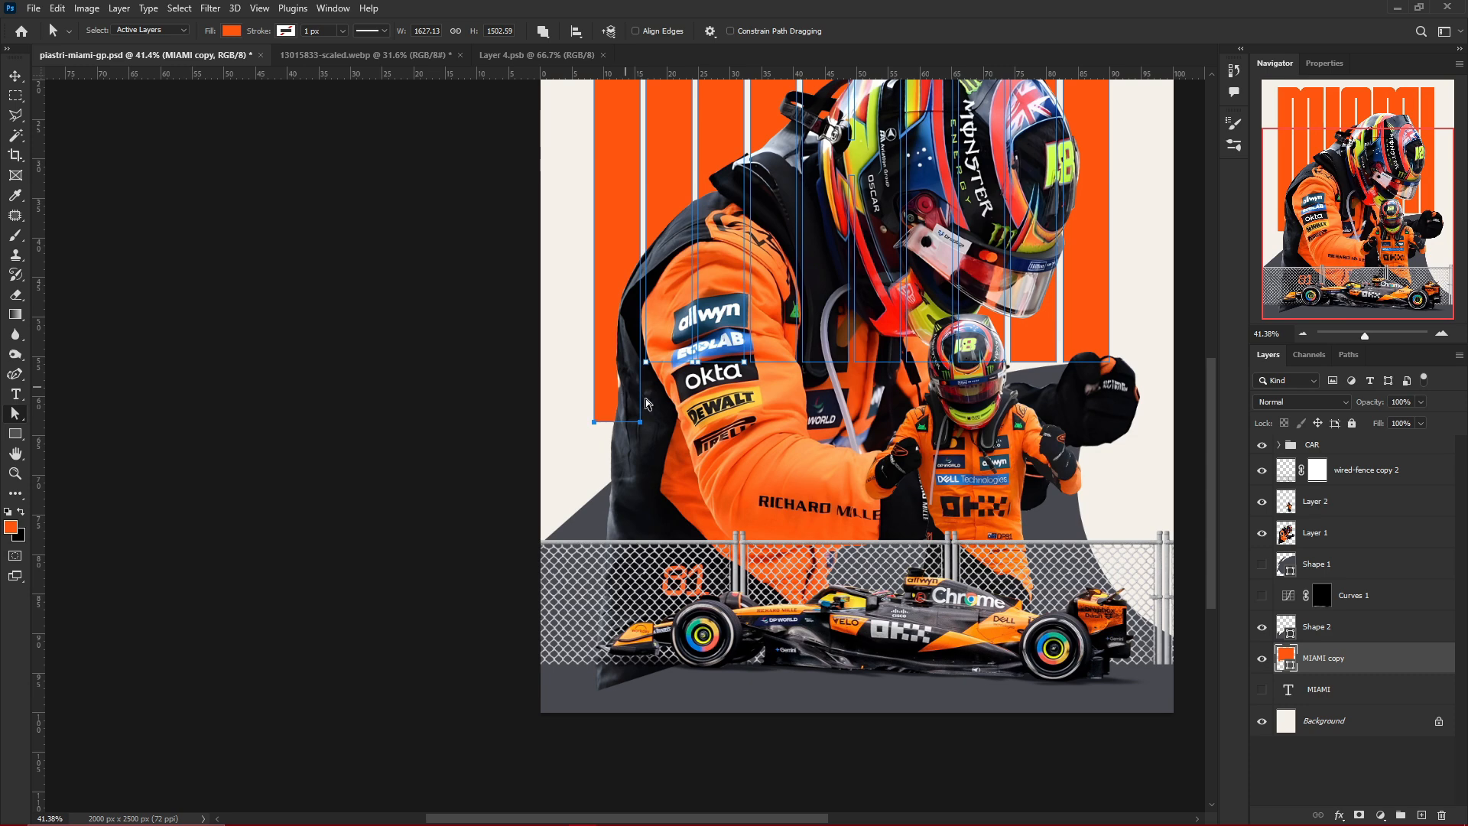
scroll(692, 425, down, 5)
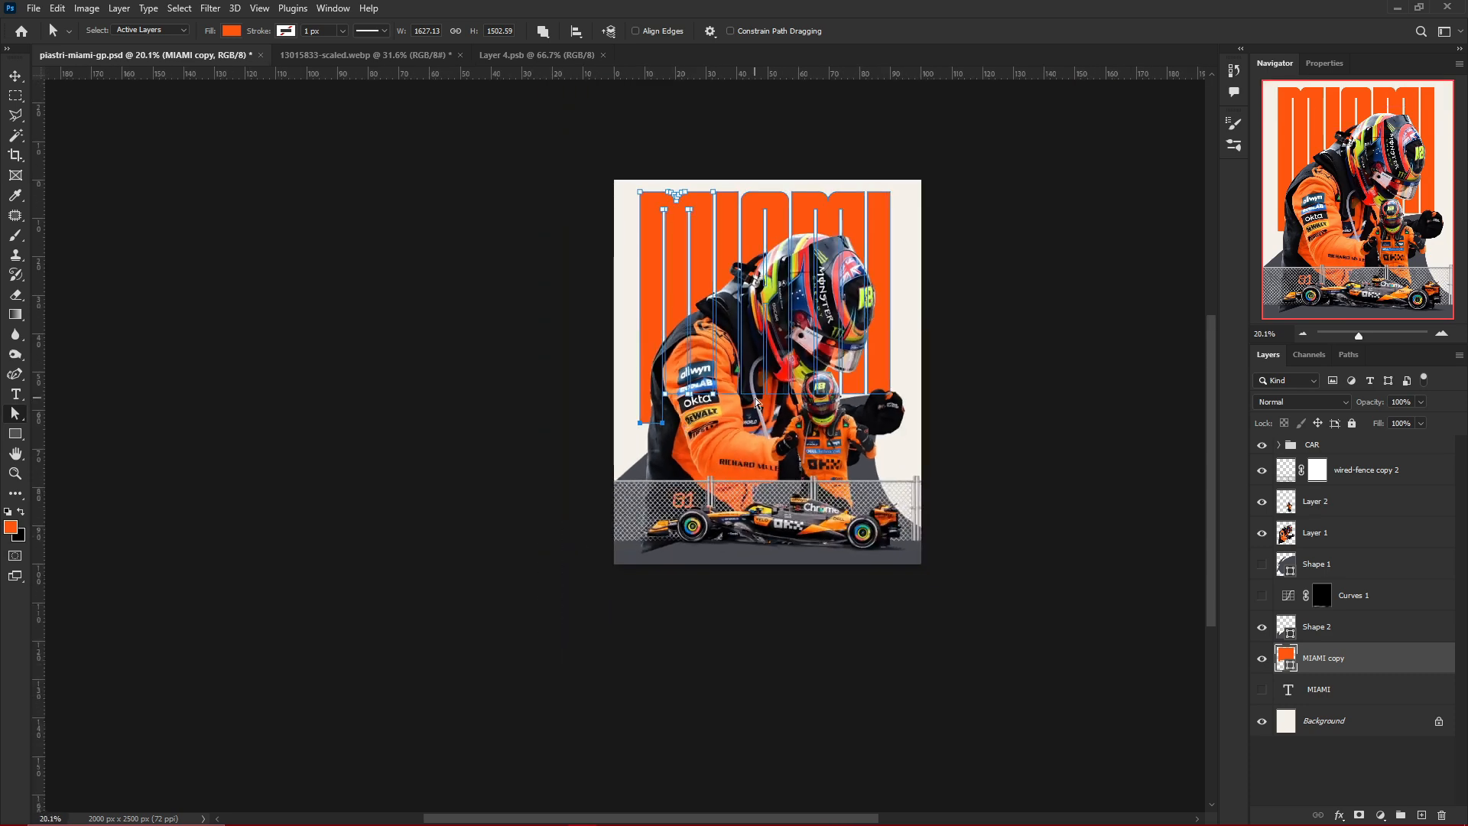
key(v)
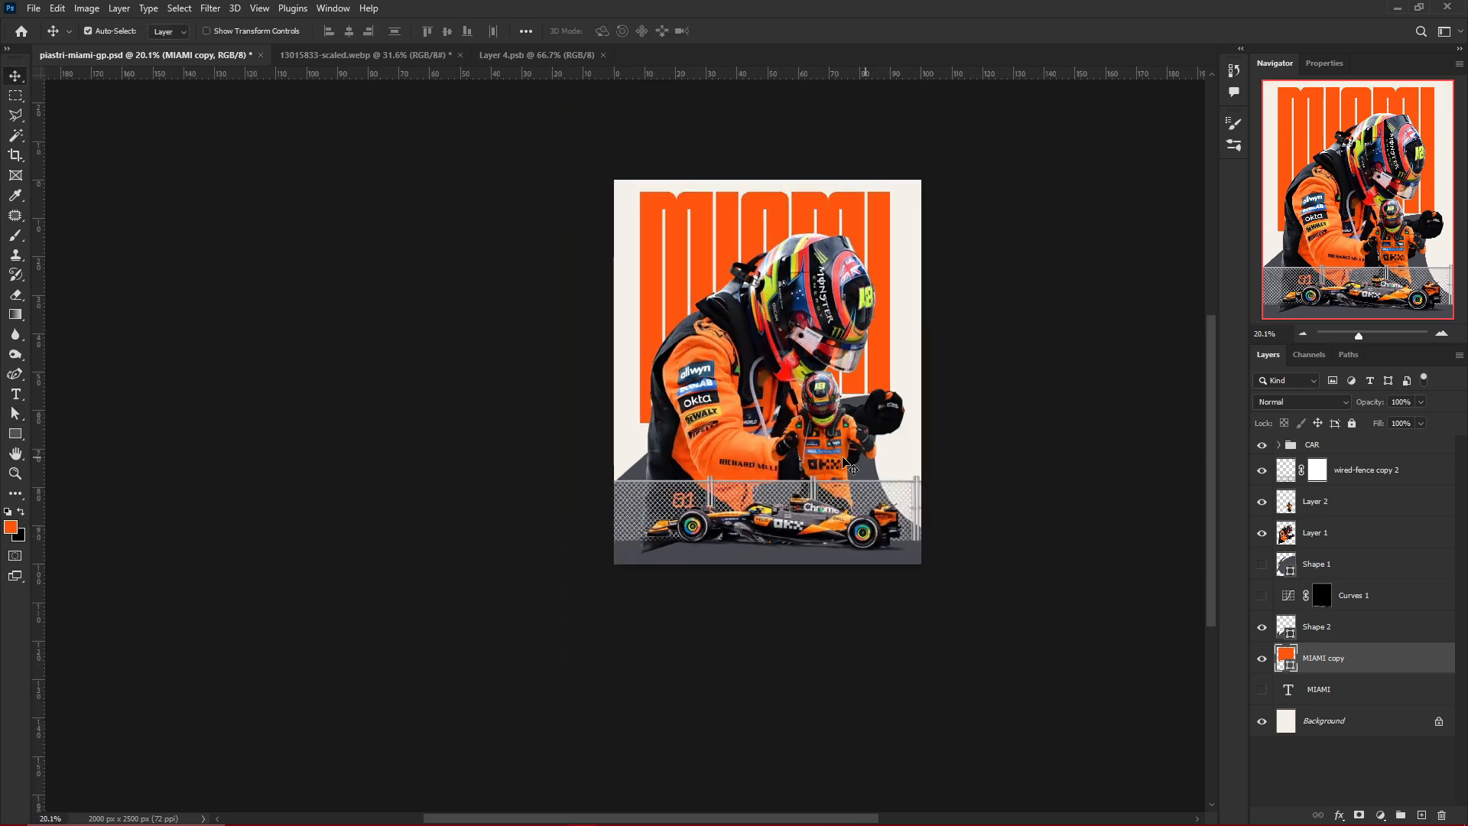
Examine the poster composition up close and as a whole, checking the extended lettering, driver figures, fence and car
scroll(934, 452, up, 5)
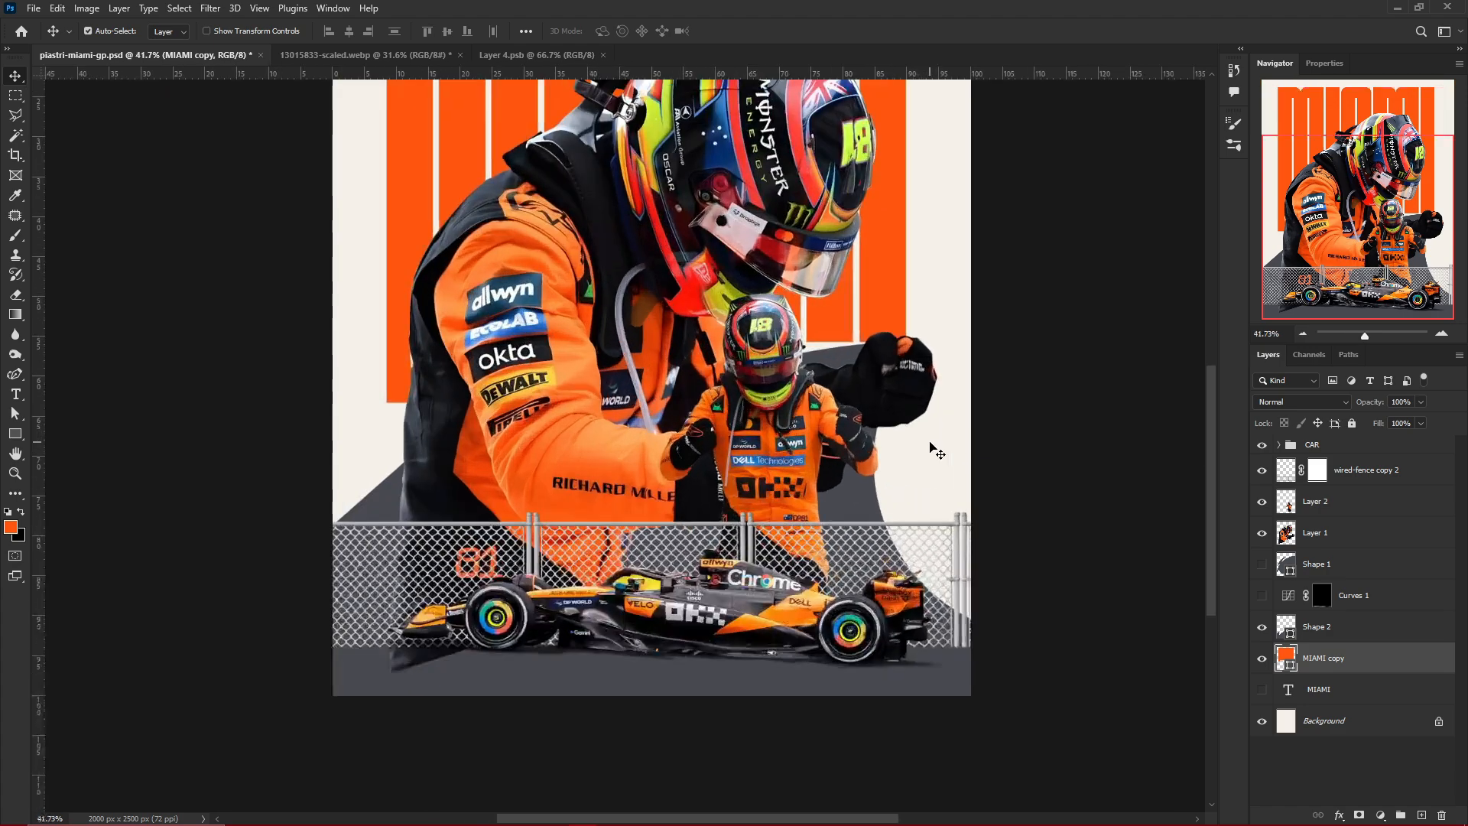
scroll(933, 452, down, 2)
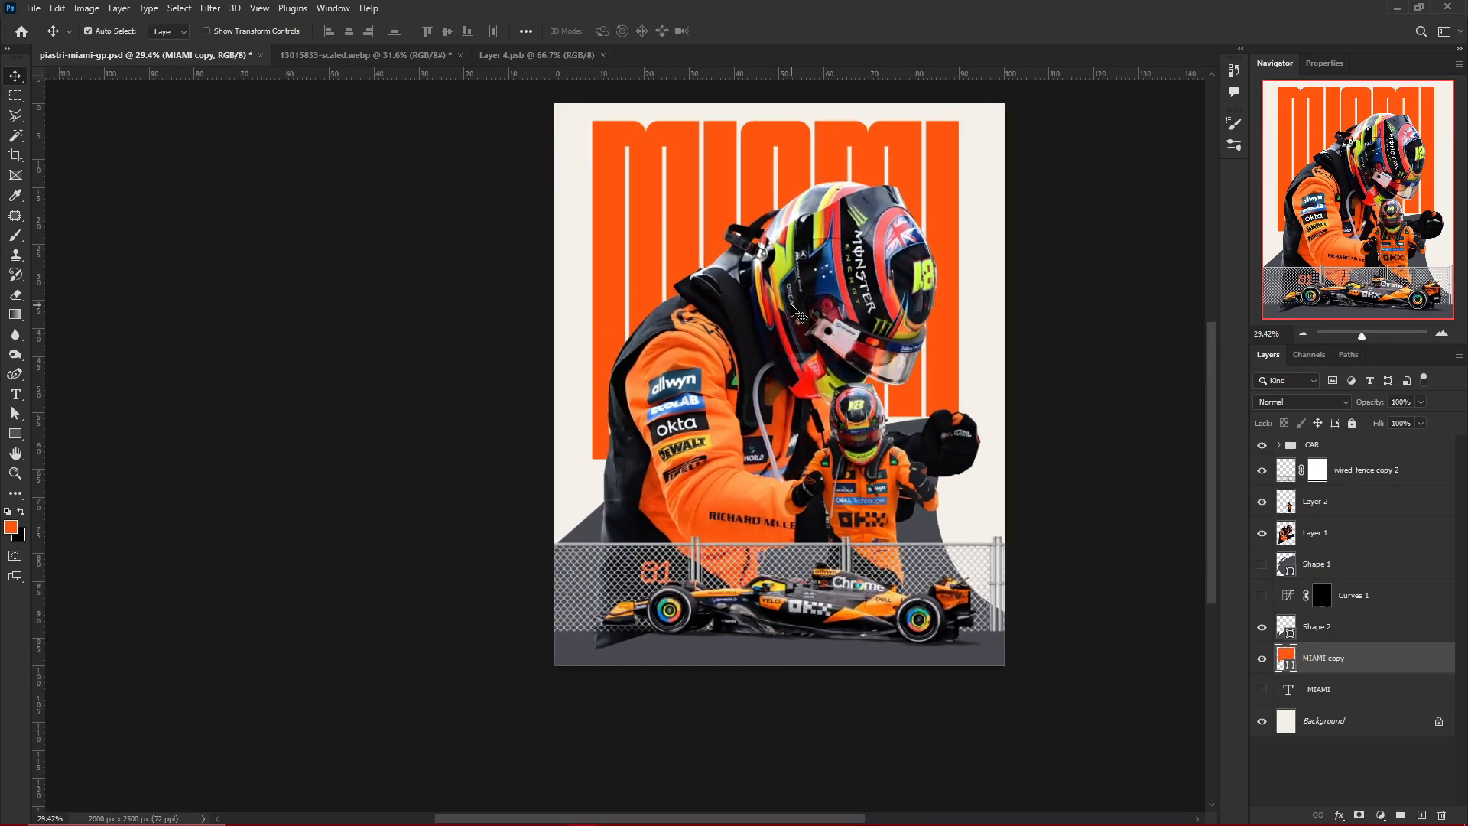
scroll(795, 312, down, 1)
scroll(764, 473, up, 3)
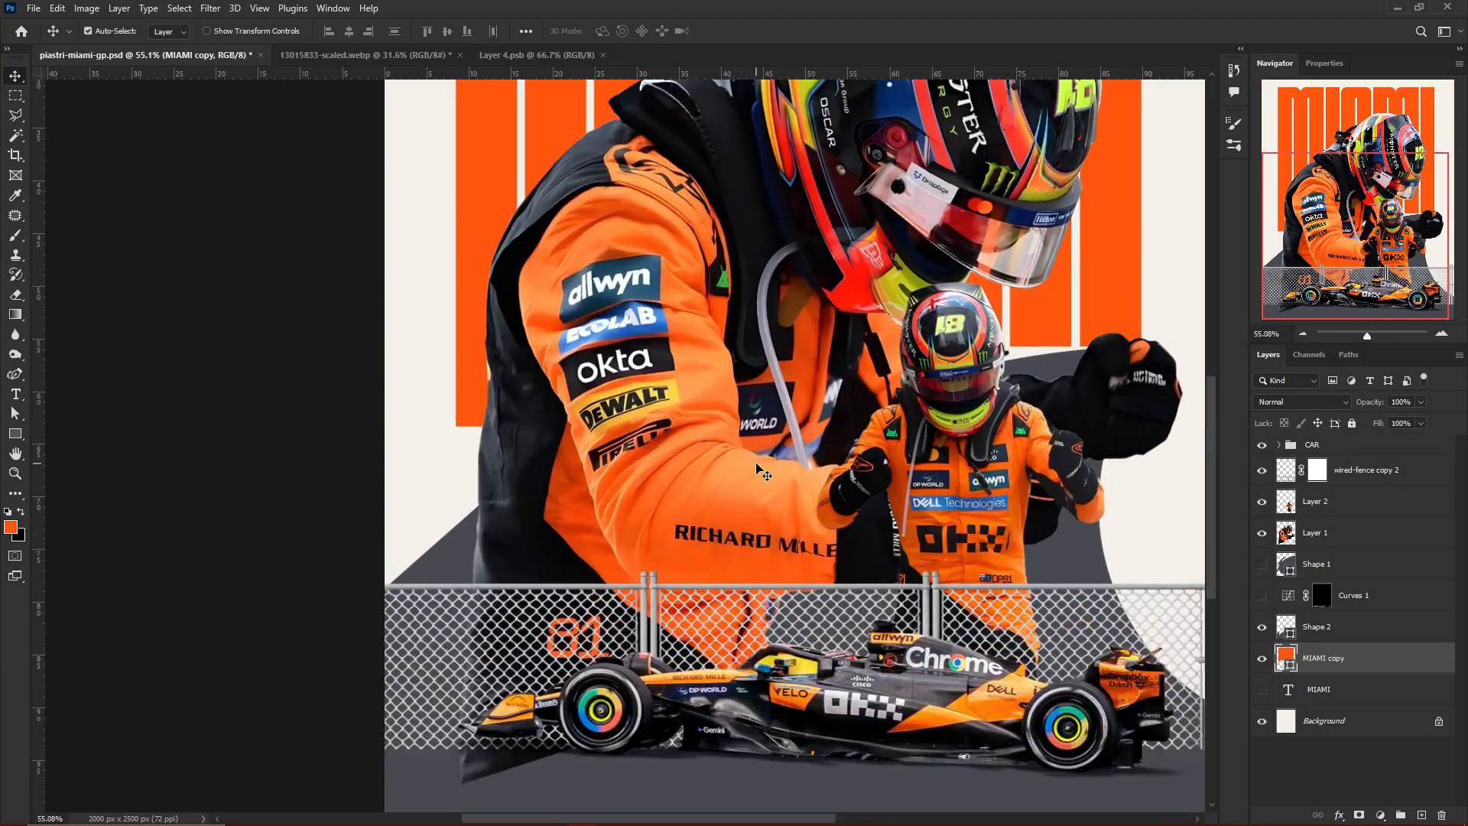
scroll(763, 473, down, 3)
scroll(935, 569, up, 4)
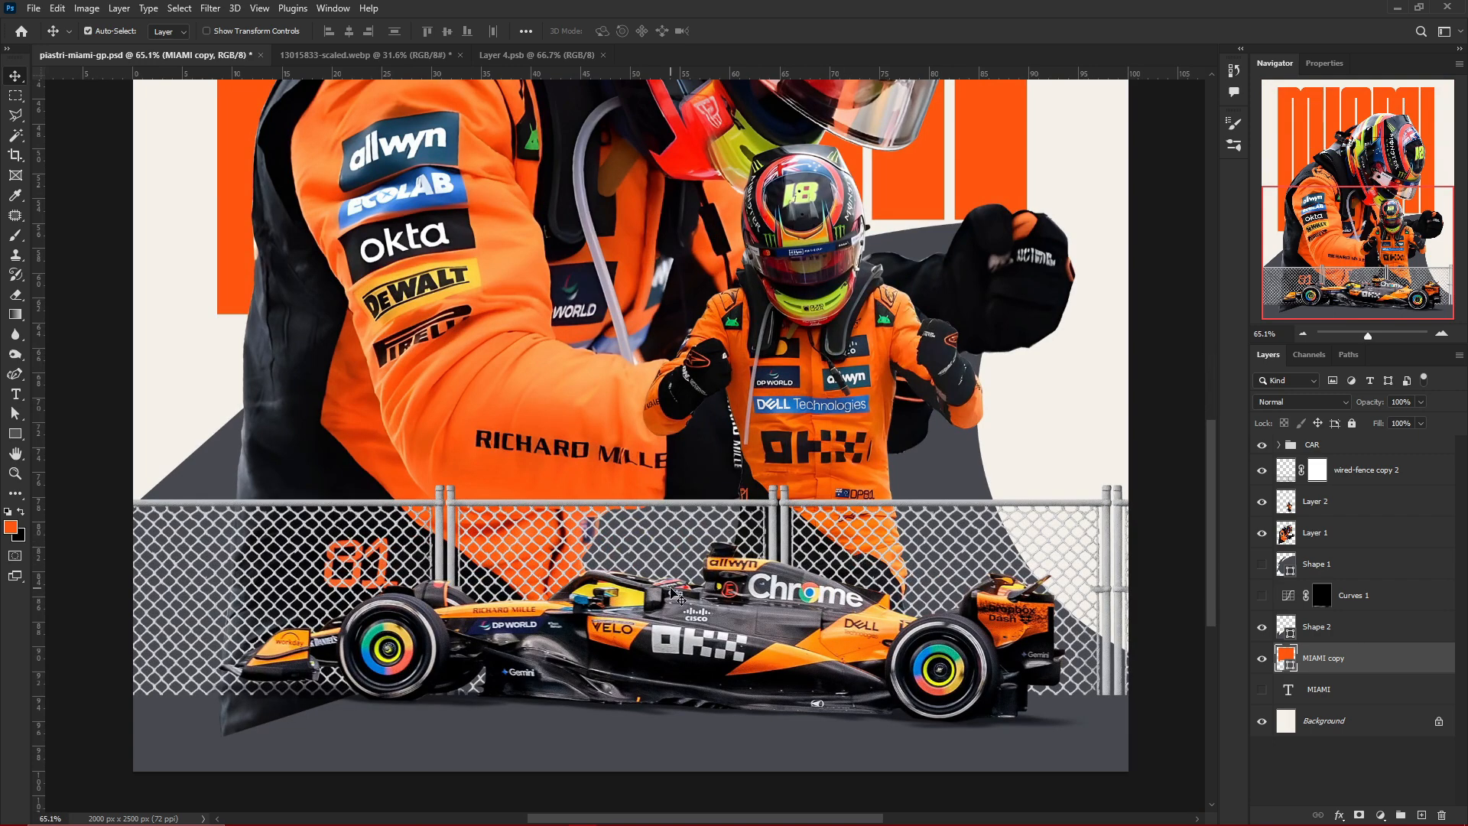
scroll(502, 581, down, 2)
scroll(436, 570, down, 2)
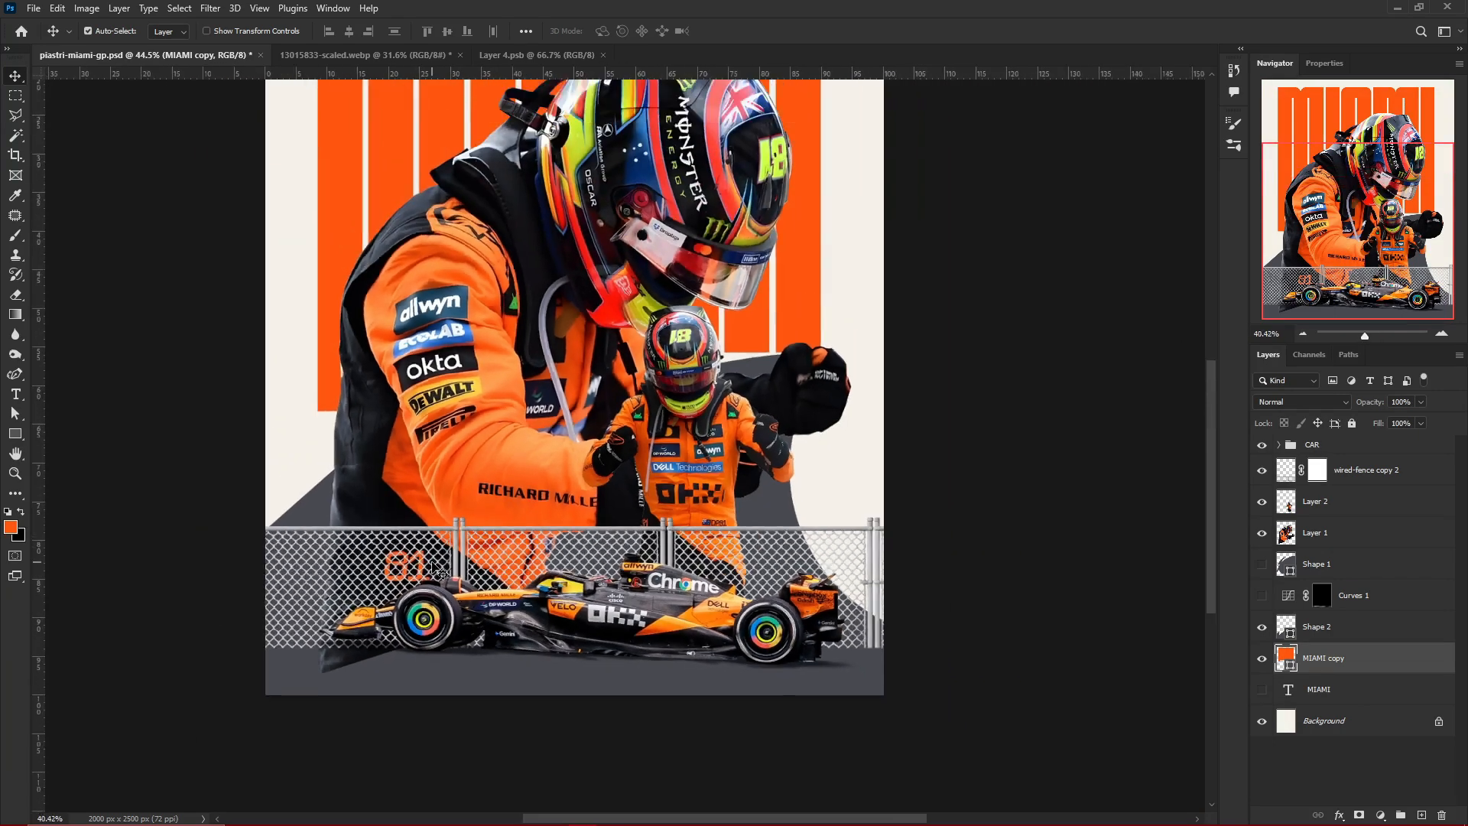
Add a Curves adjustment clipped to the wired-fence copy 2 layer and pull its midtones down to darken the fence
scroll(416, 569, up, 3)
click(357, 546)
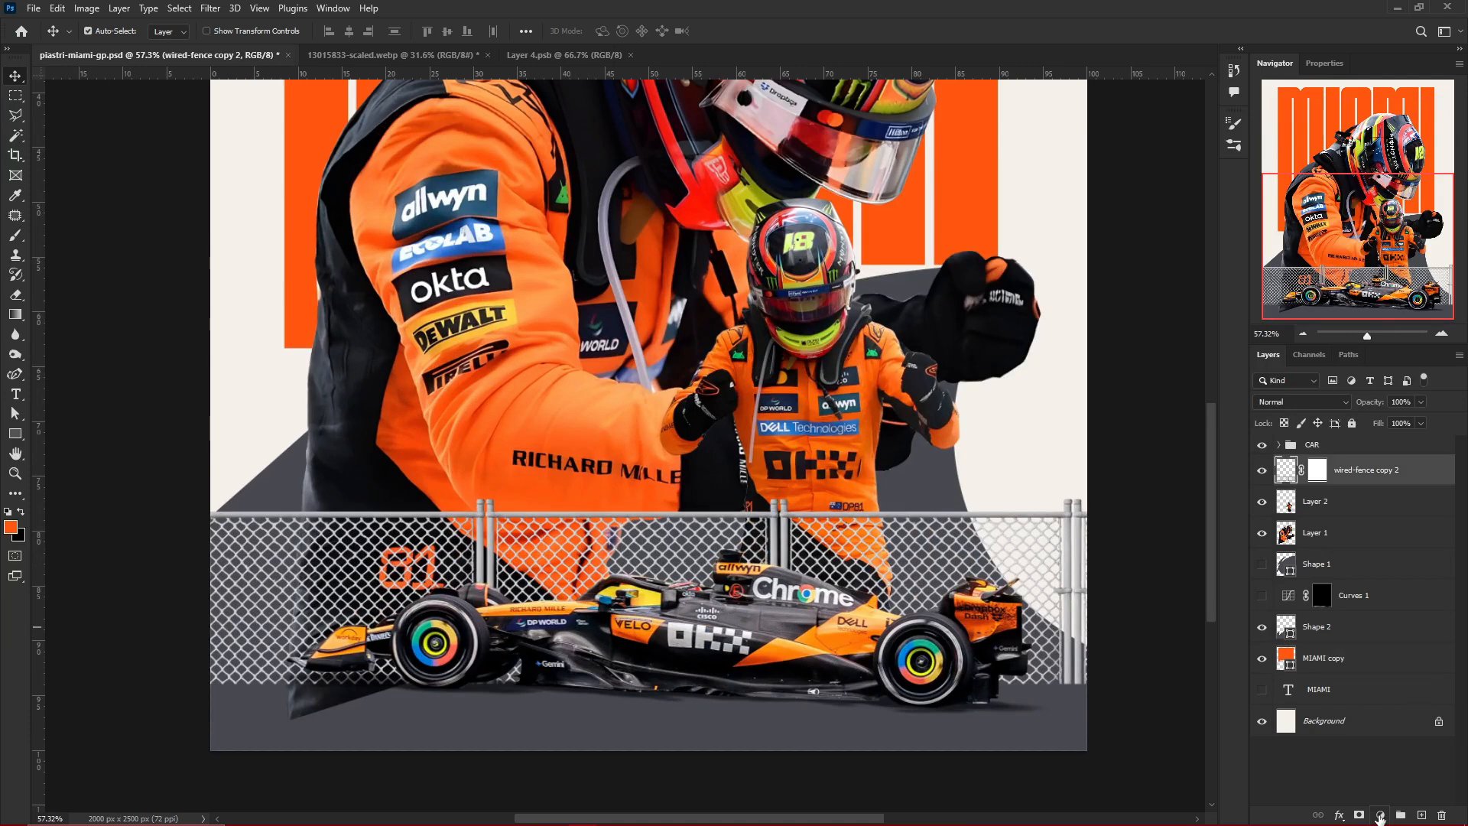
click(1380, 816)
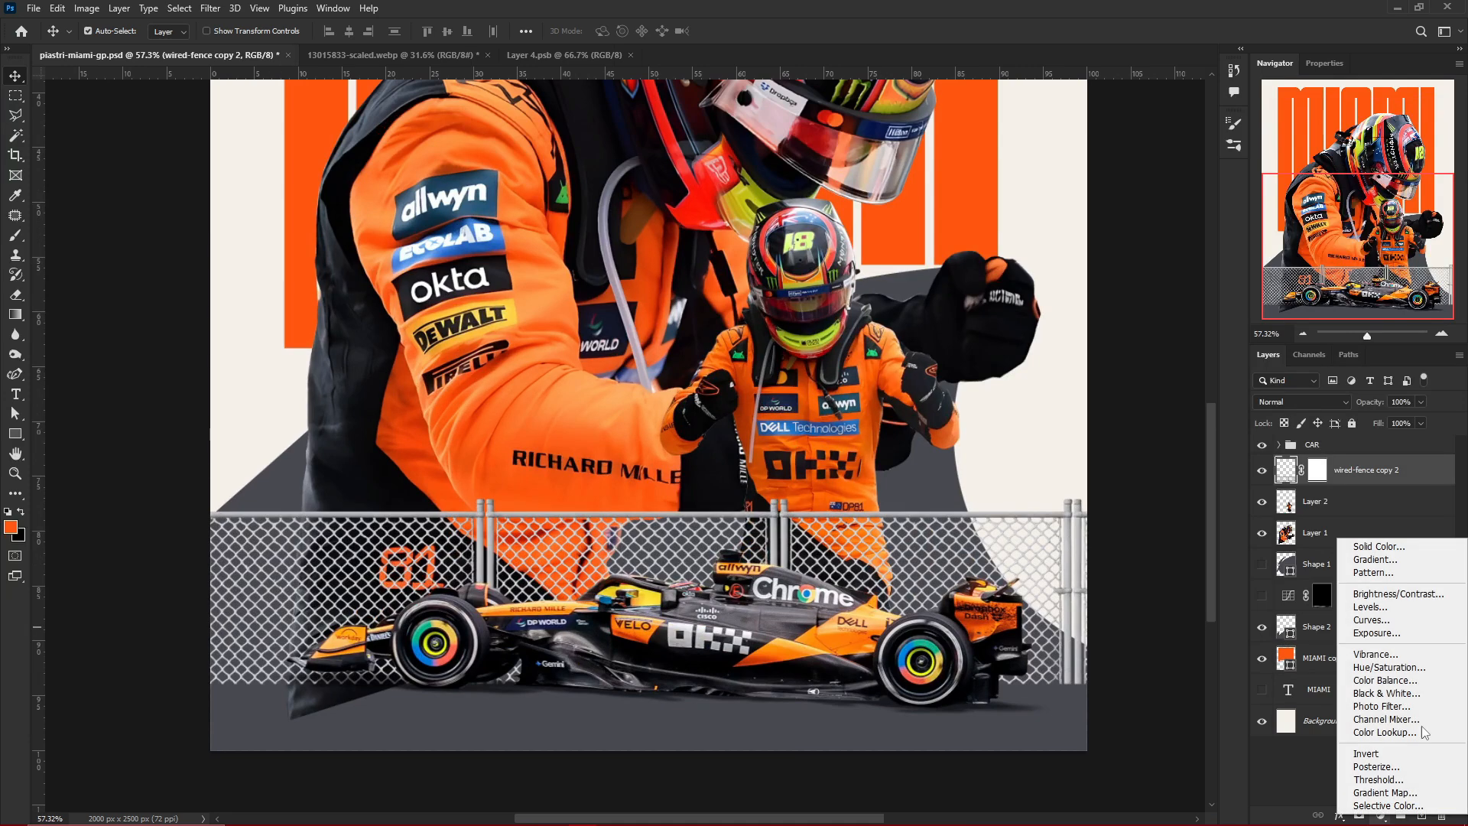
click(1385, 623)
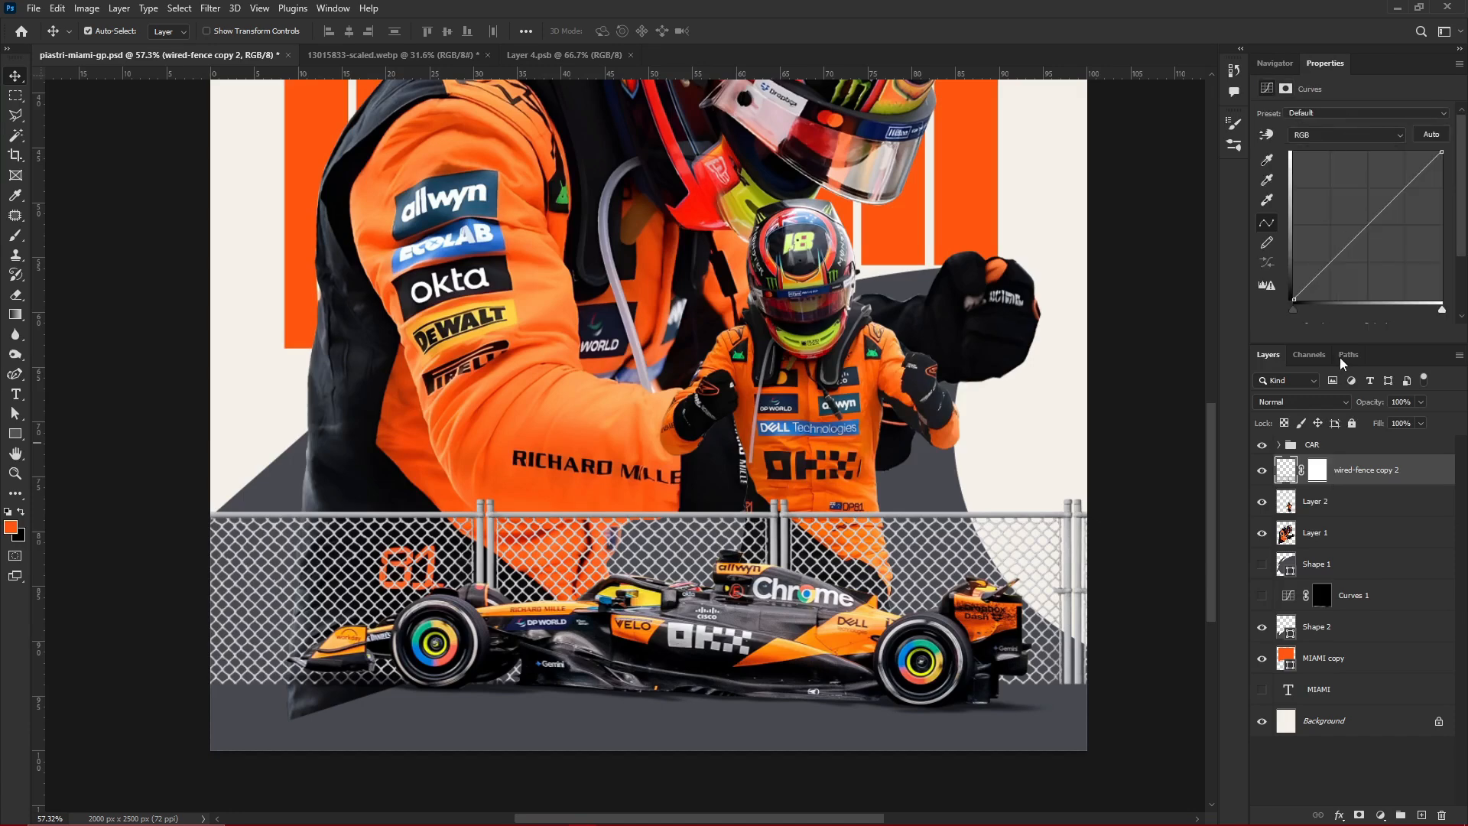
click(1348, 333)
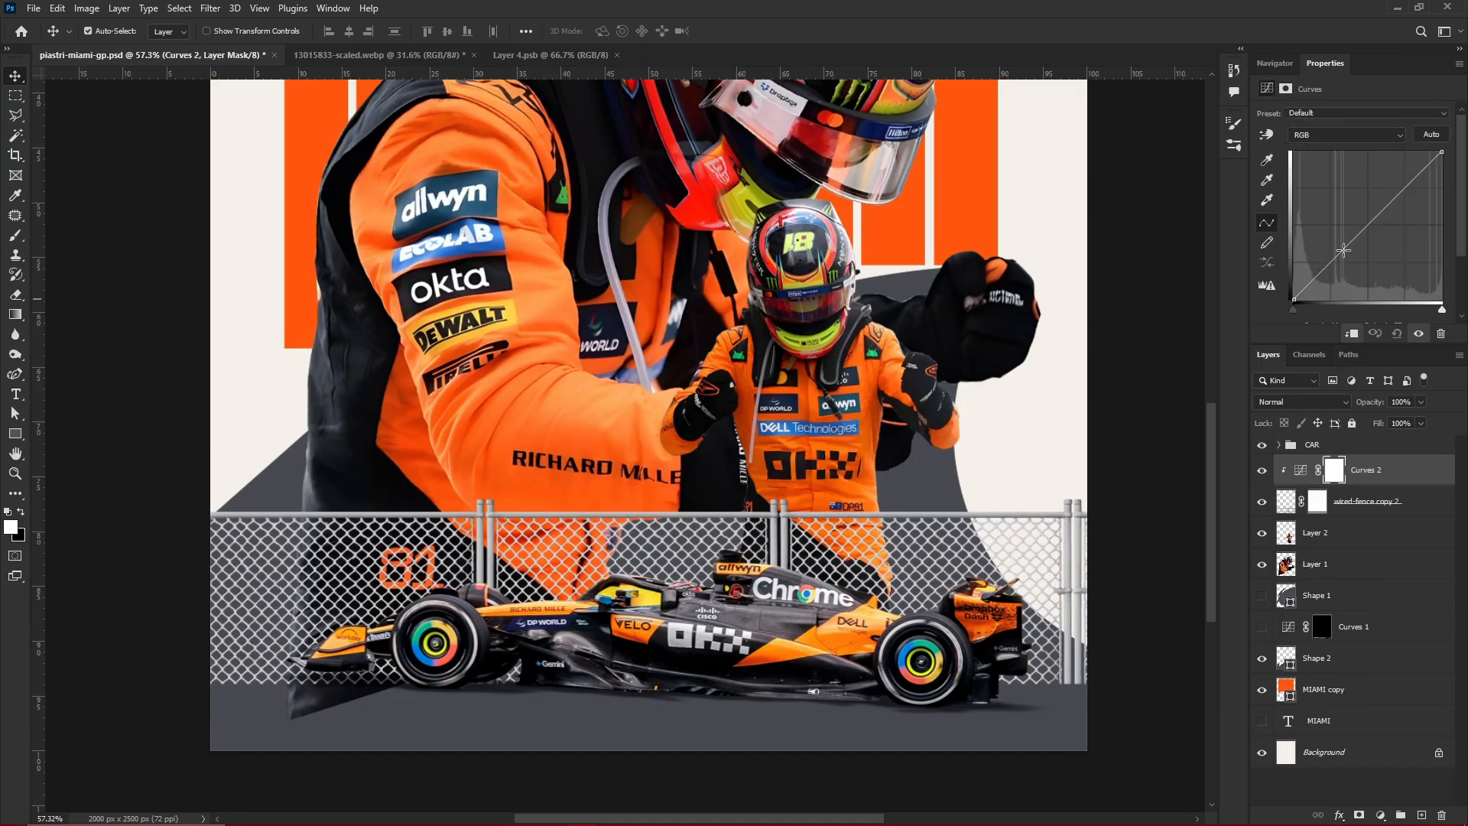
drag(1343, 250, 1383, 254)
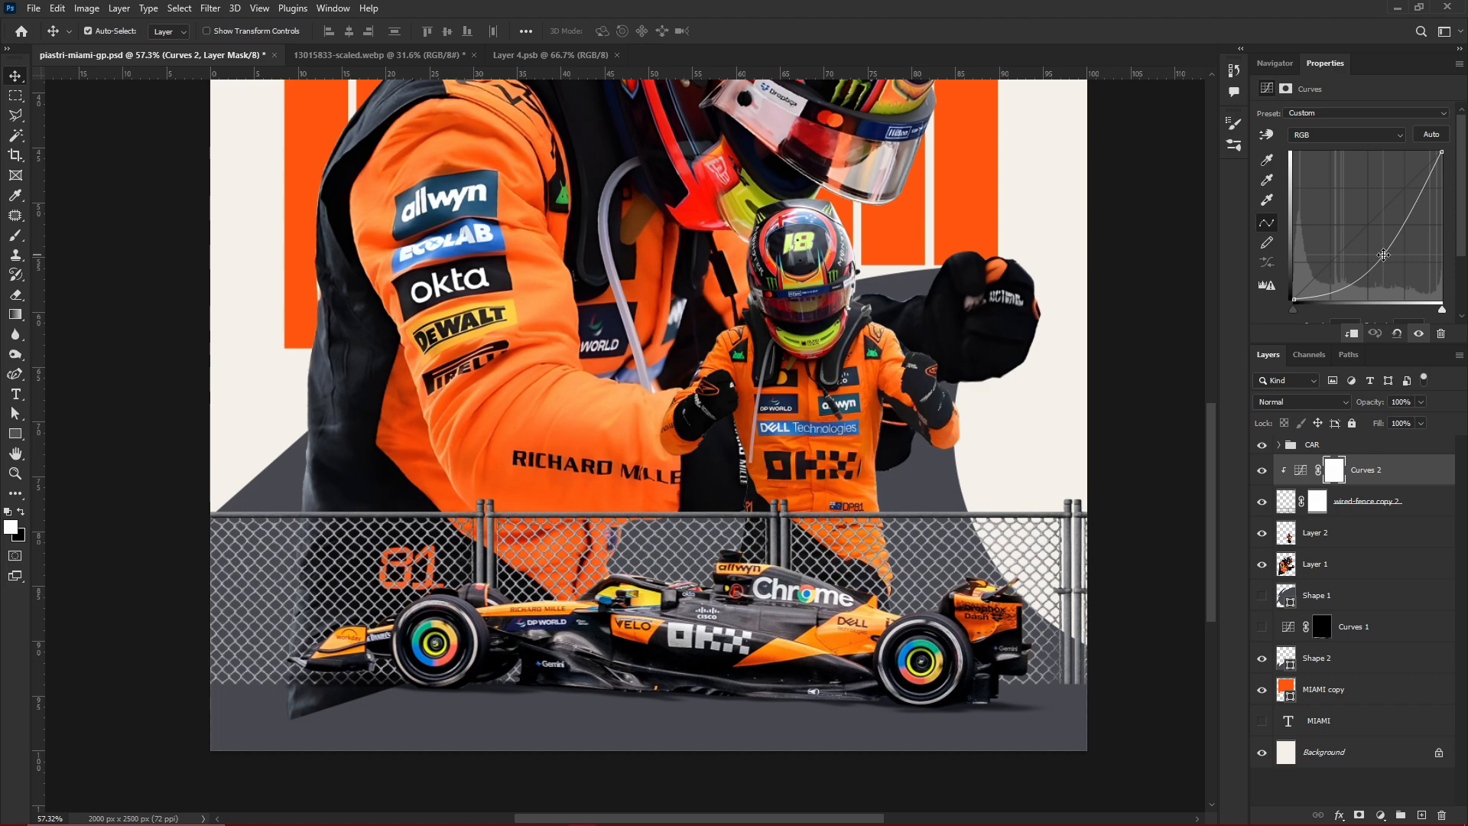
click(1283, 69)
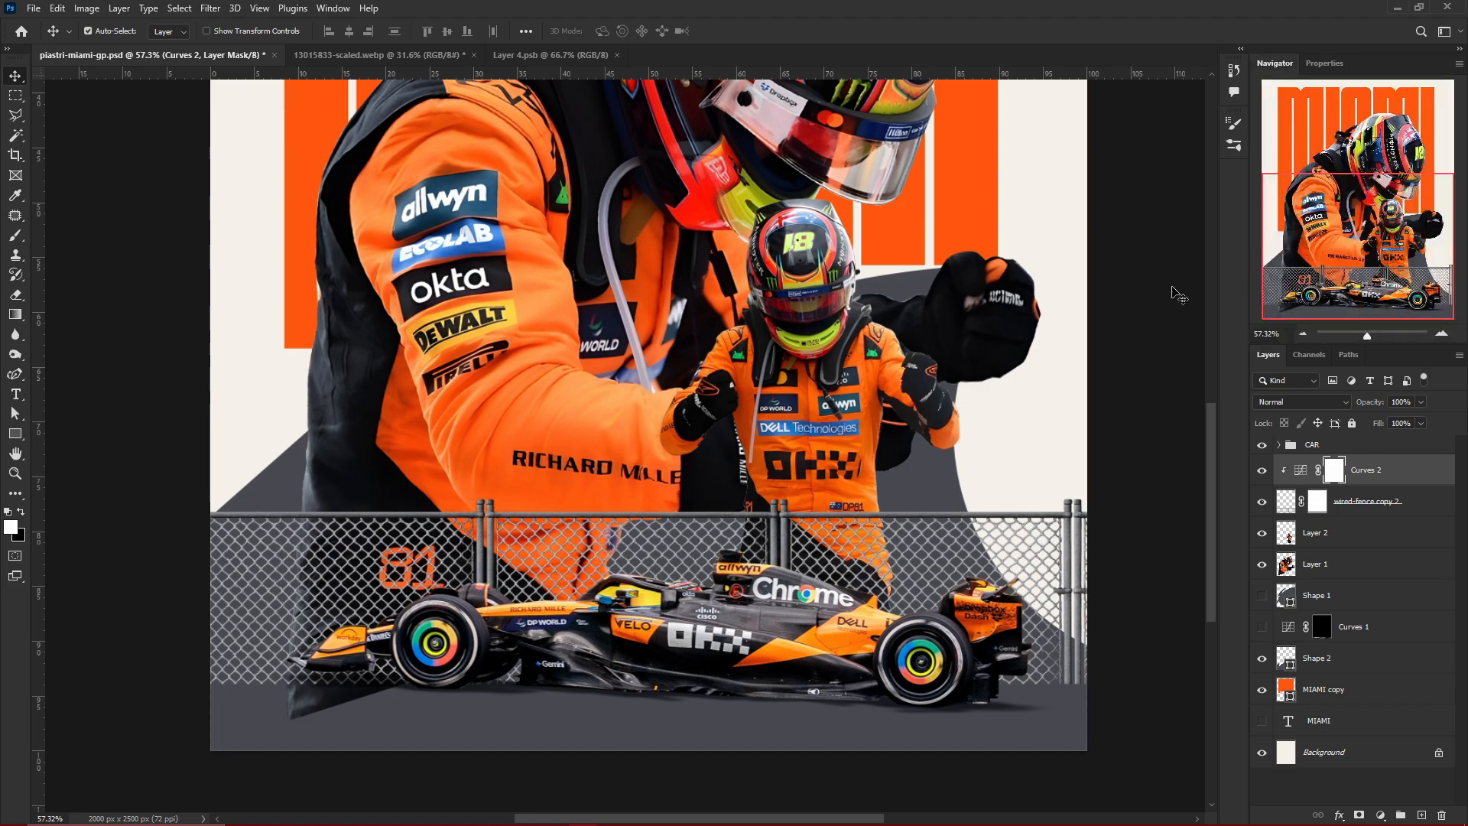
Add a Curves adjustment clipped to Layer 1, the large driver figure, and lower its midtones slightly
scroll(772, 623, down, 3)
scroll(586, 702, up, 2)
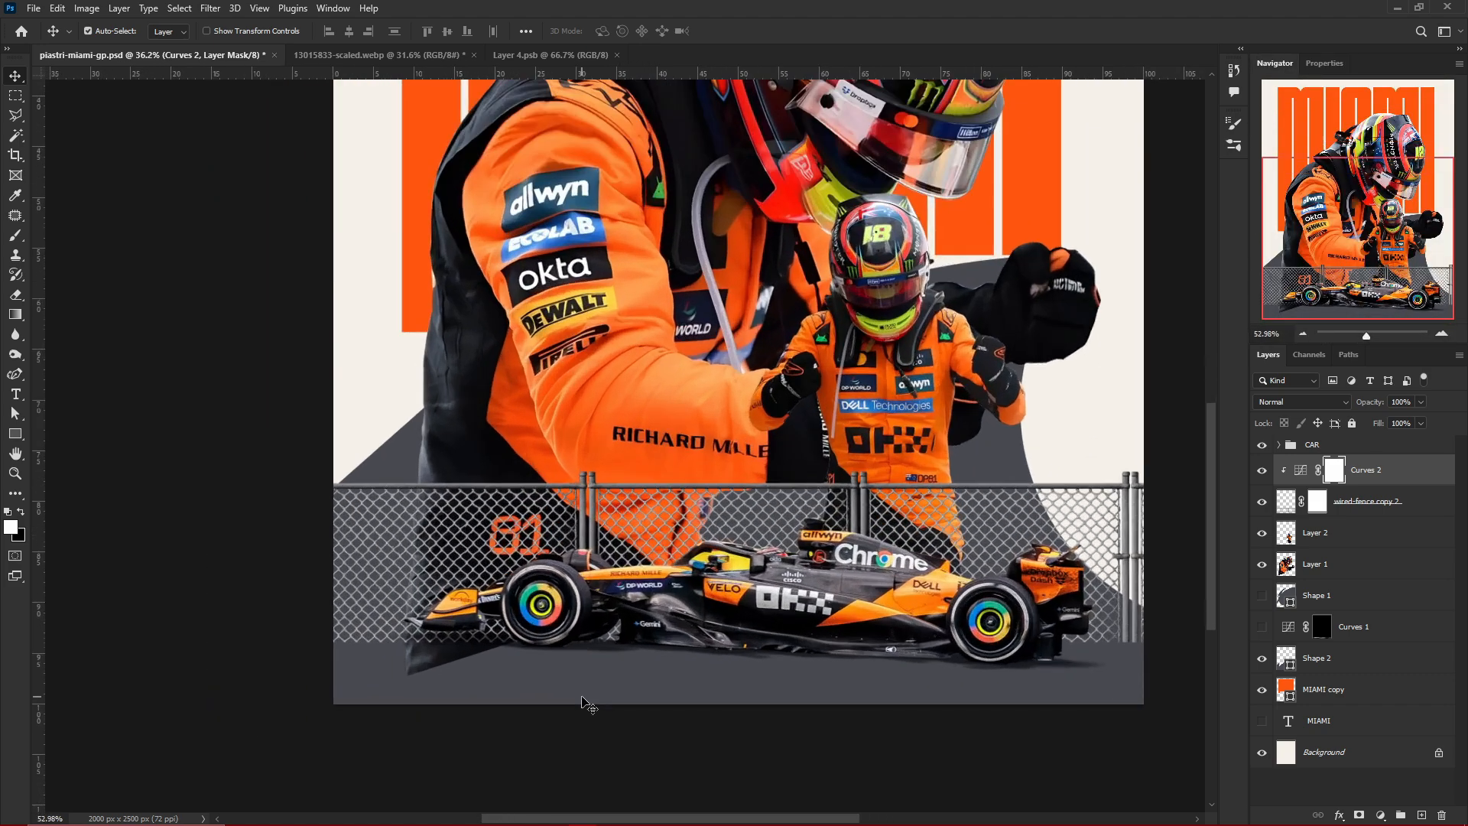
scroll(821, 609, down, 3)
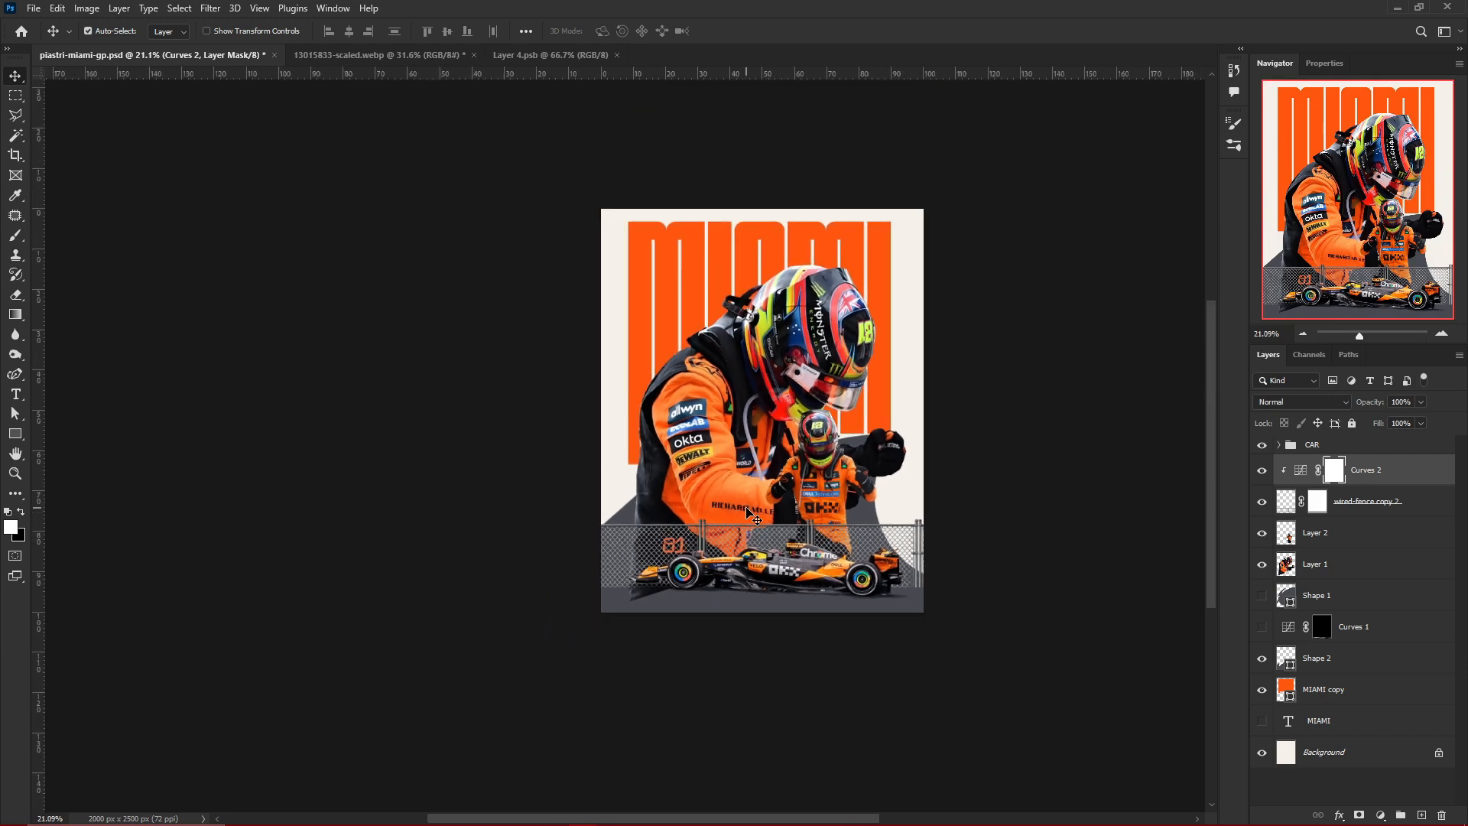
scroll(747, 512, up, 2)
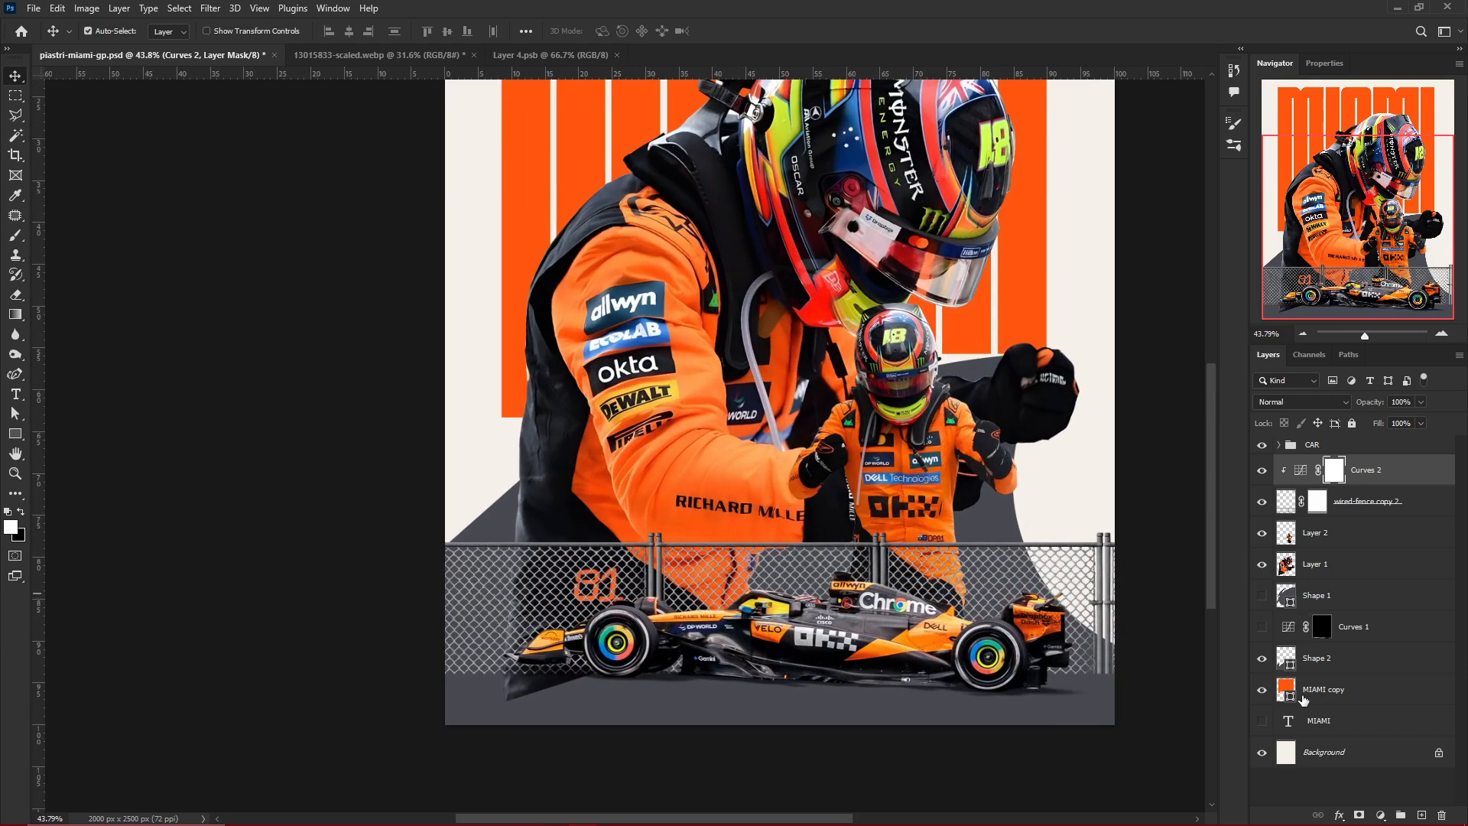
click(599, 313)
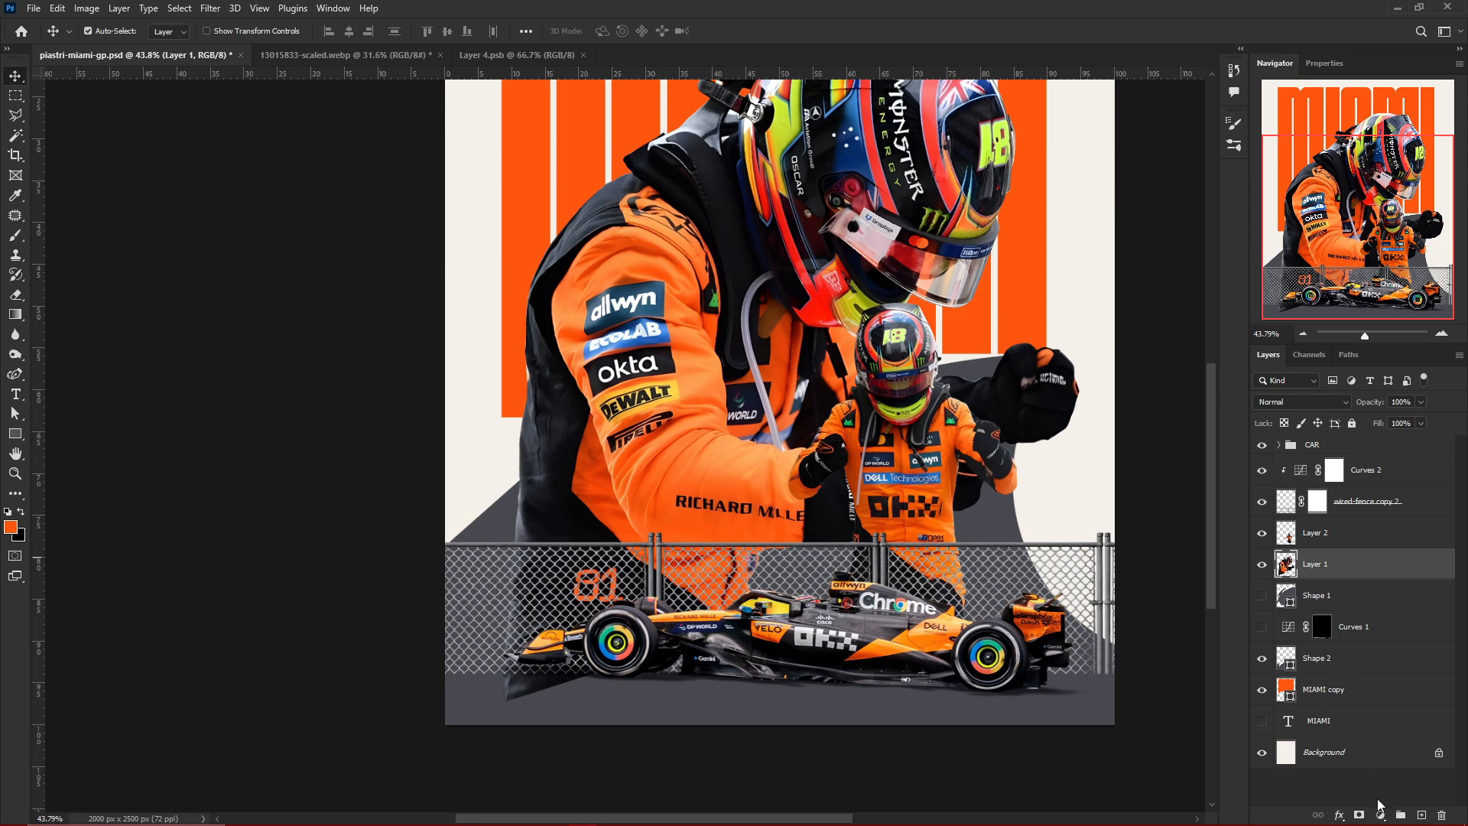
click(1378, 815)
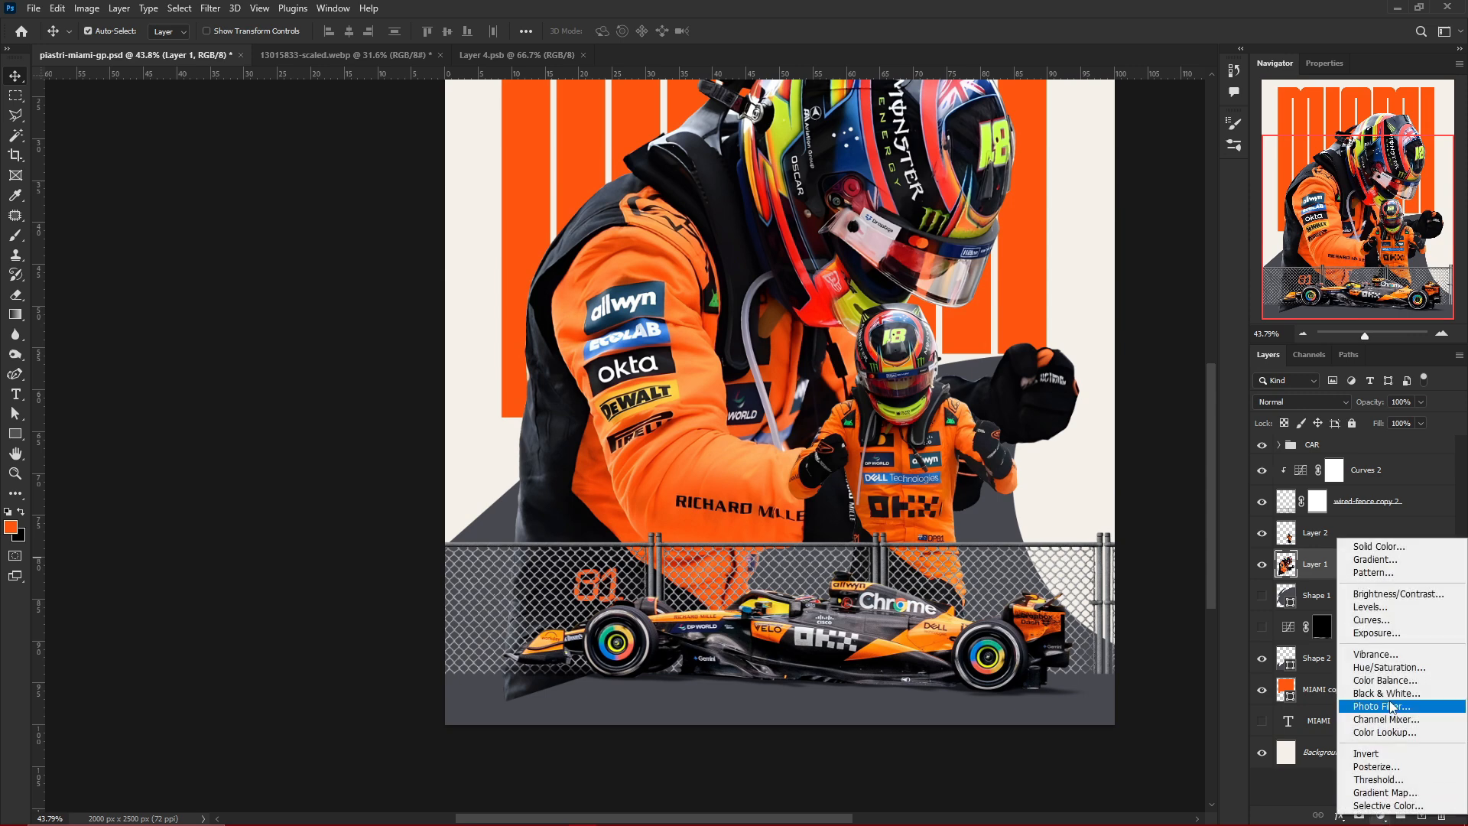
click(1387, 623)
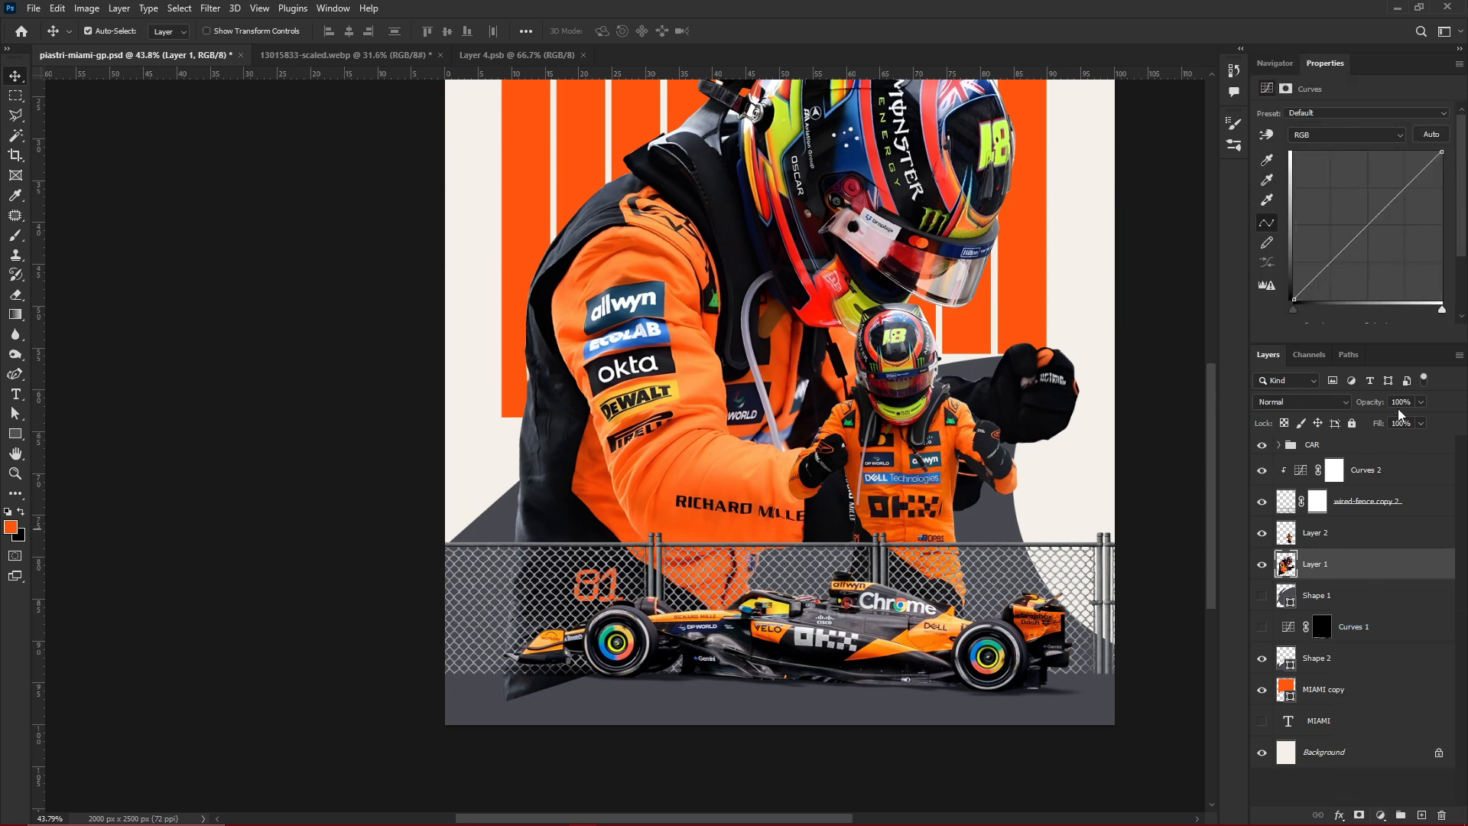
click(1352, 334)
drag(1368, 226, 1371, 237)
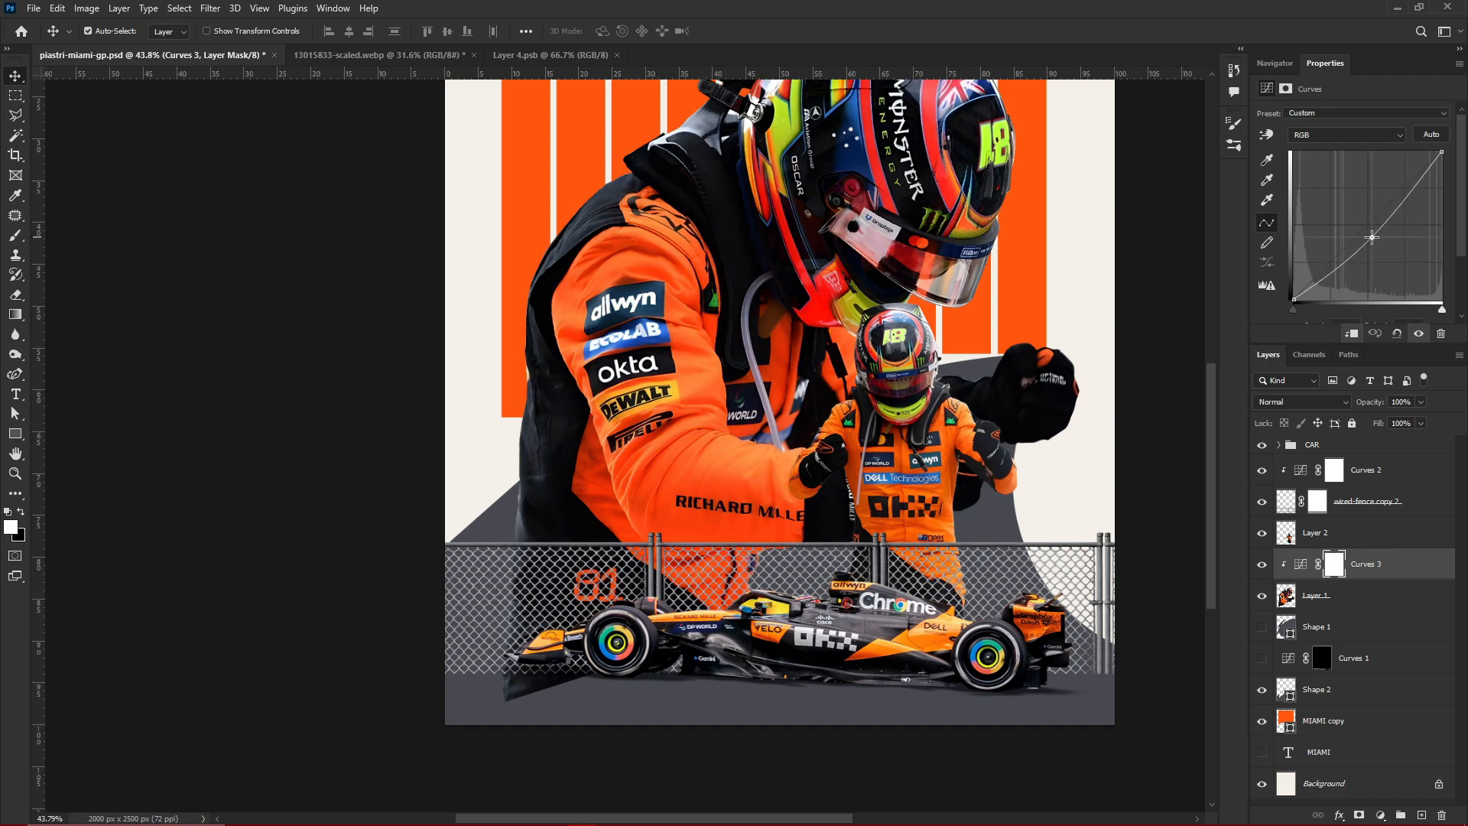
Invert the Curves 3 mask to black and brush shading onto the large driver's lower sleeve at 33% opacity and 23% flow
scroll(920, 417, down, 3)
scroll(920, 416, up, 3)
scroll(920, 417, down, 3)
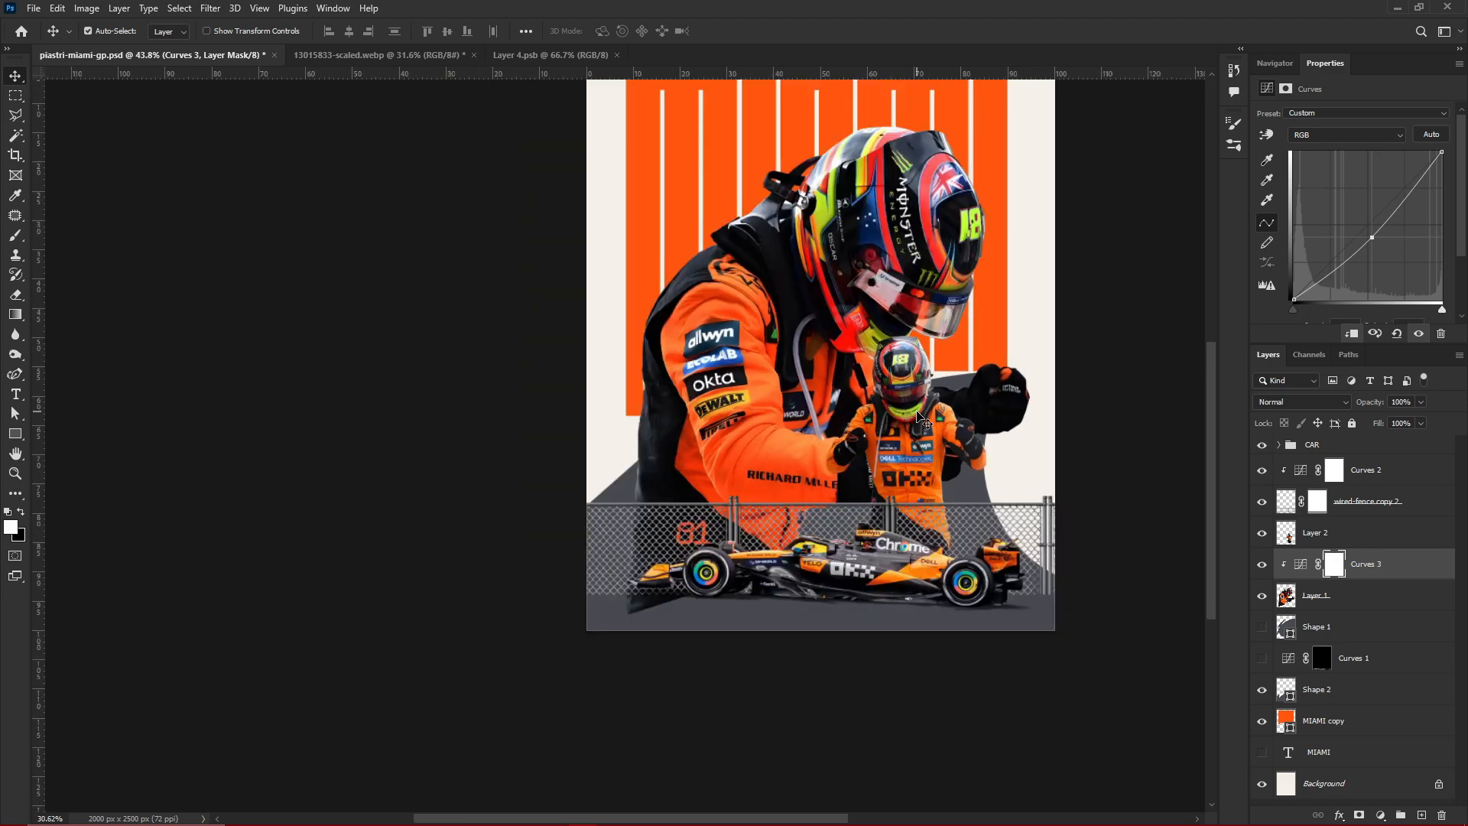
scroll(920, 417, up, 3)
key(ctrl+i)
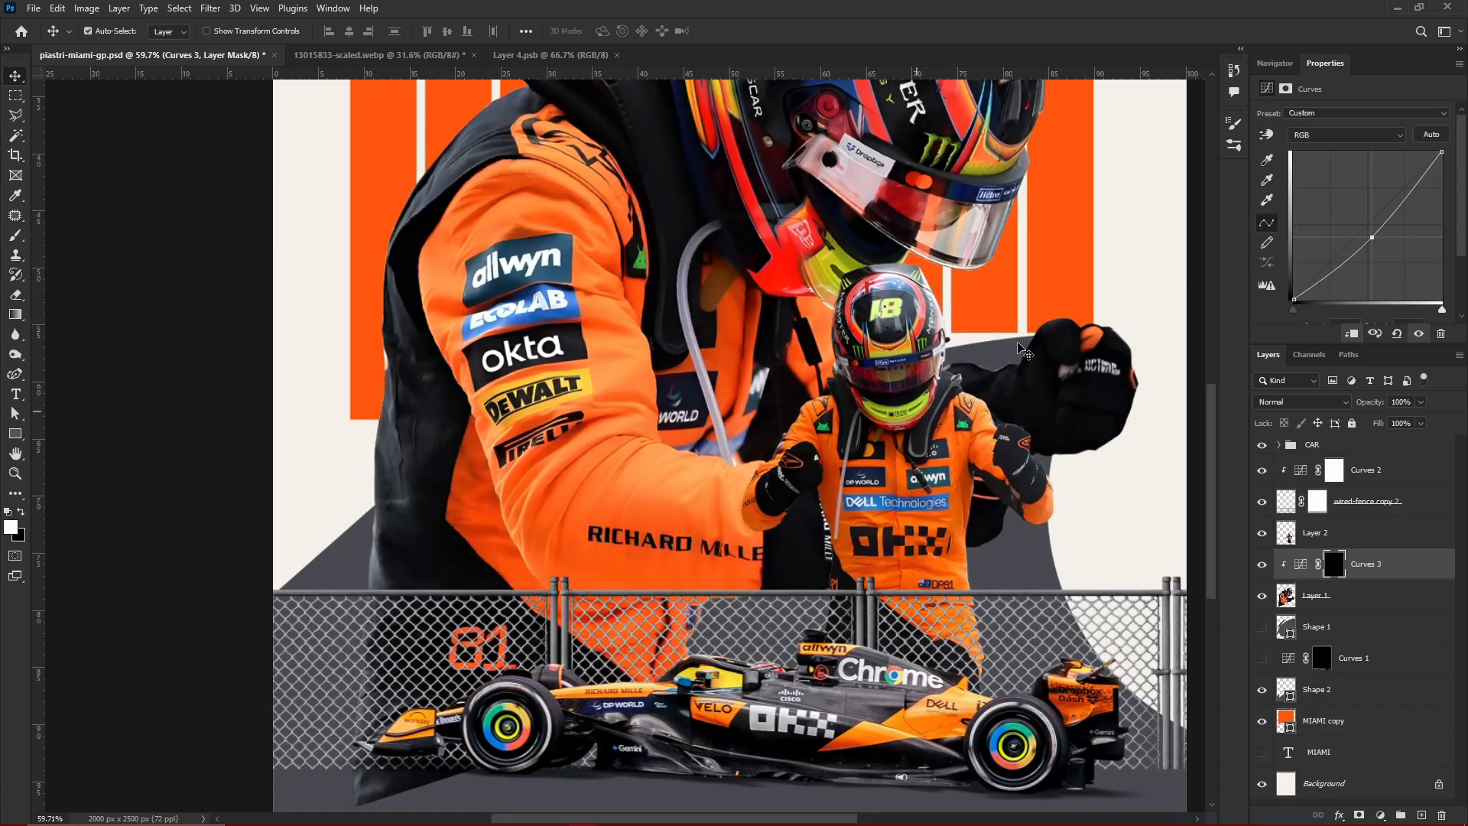
click(1233, 144)
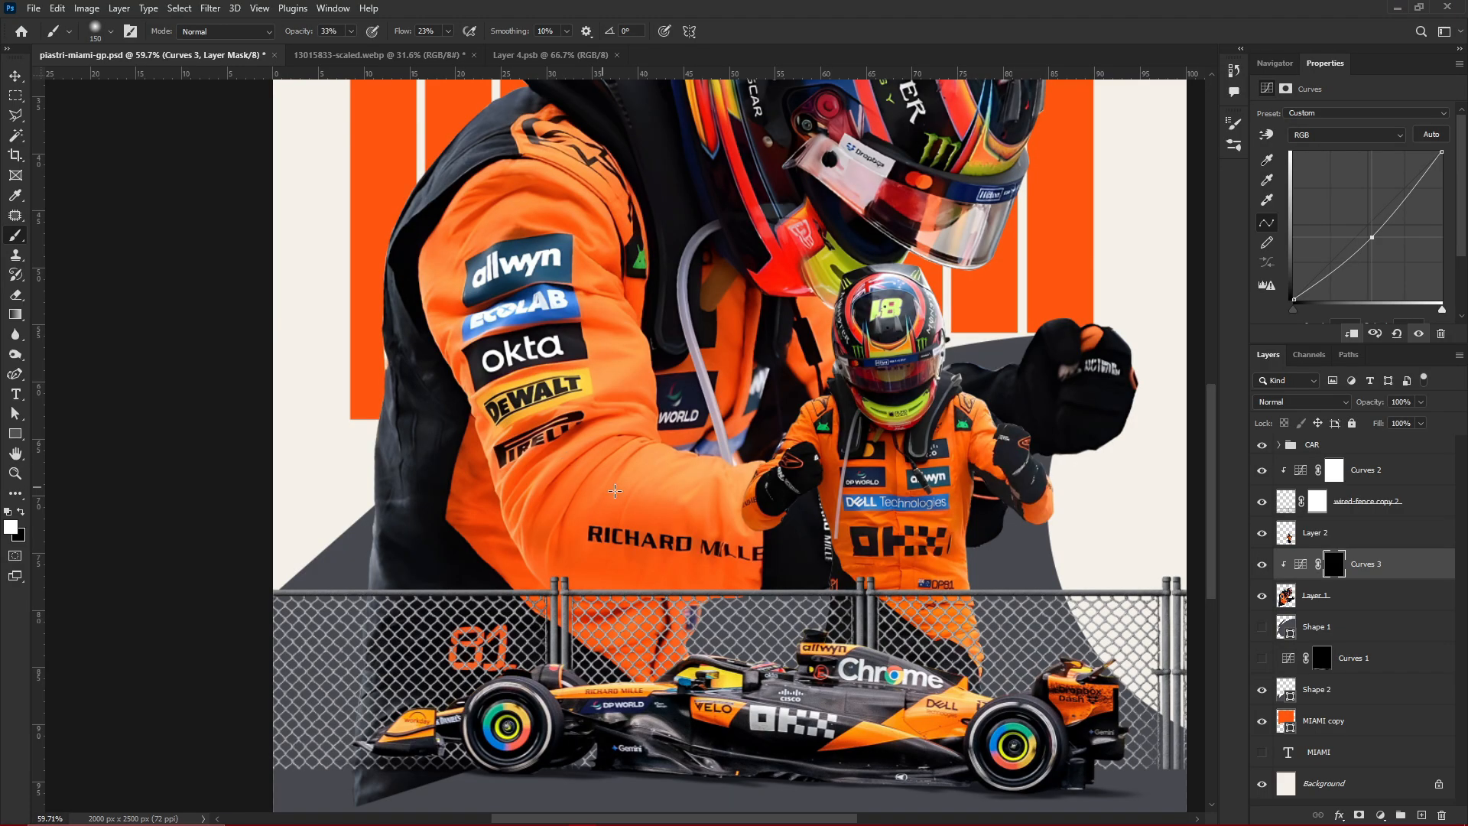
scroll(614, 491, down, 5)
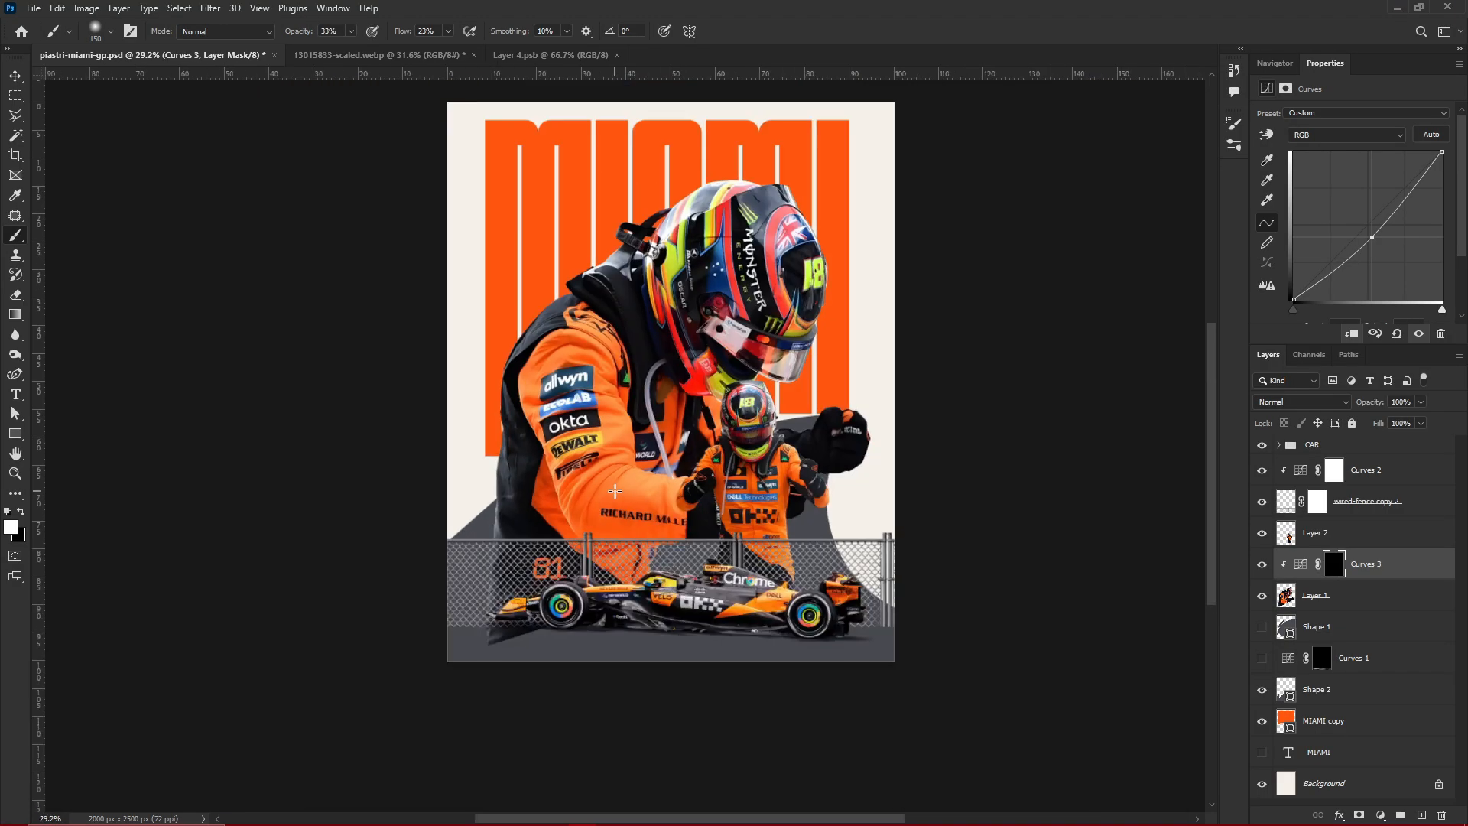
scroll(611, 489, up, 3)
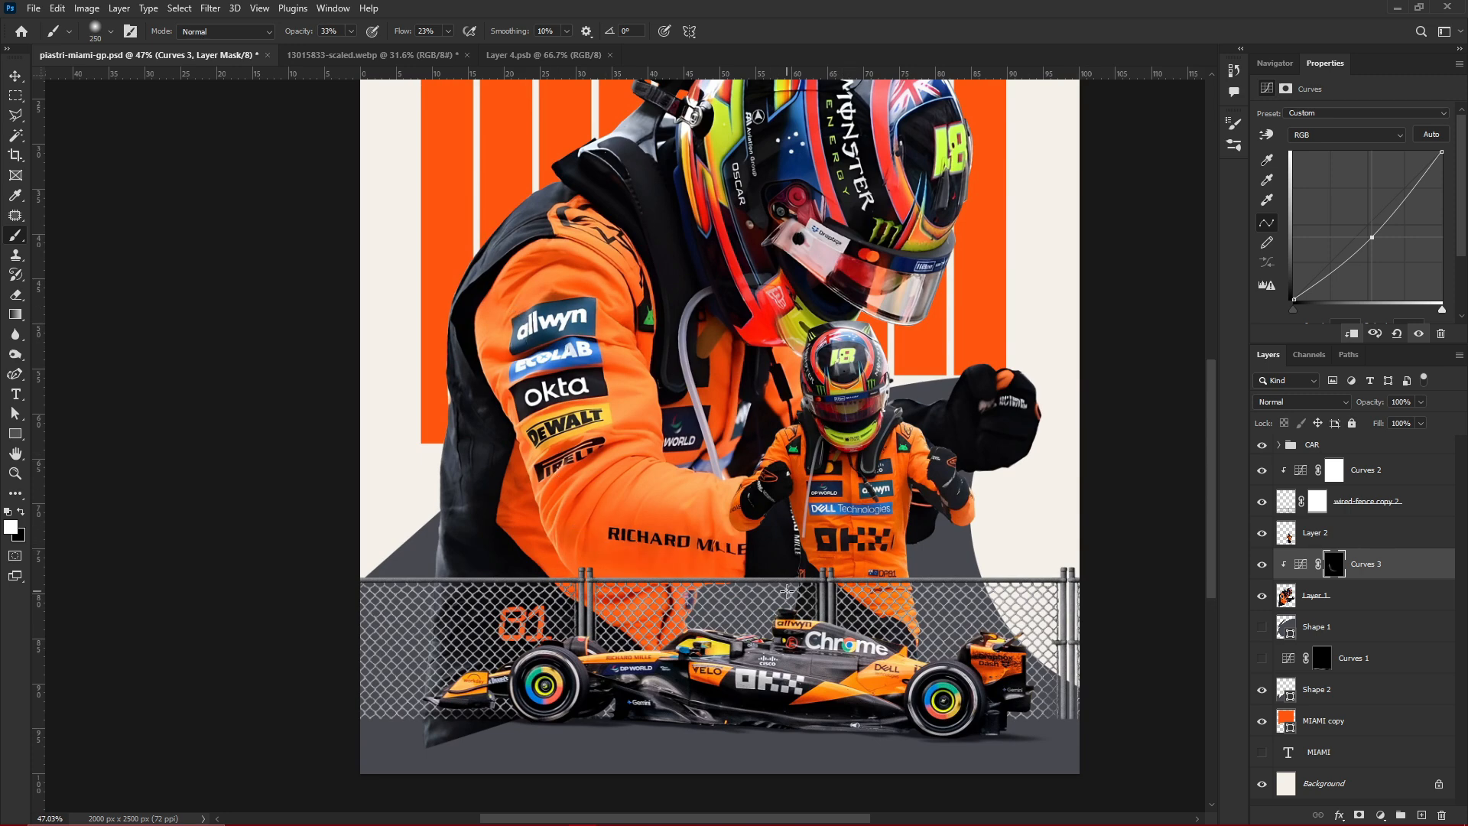
scroll(786, 587, up, 2)
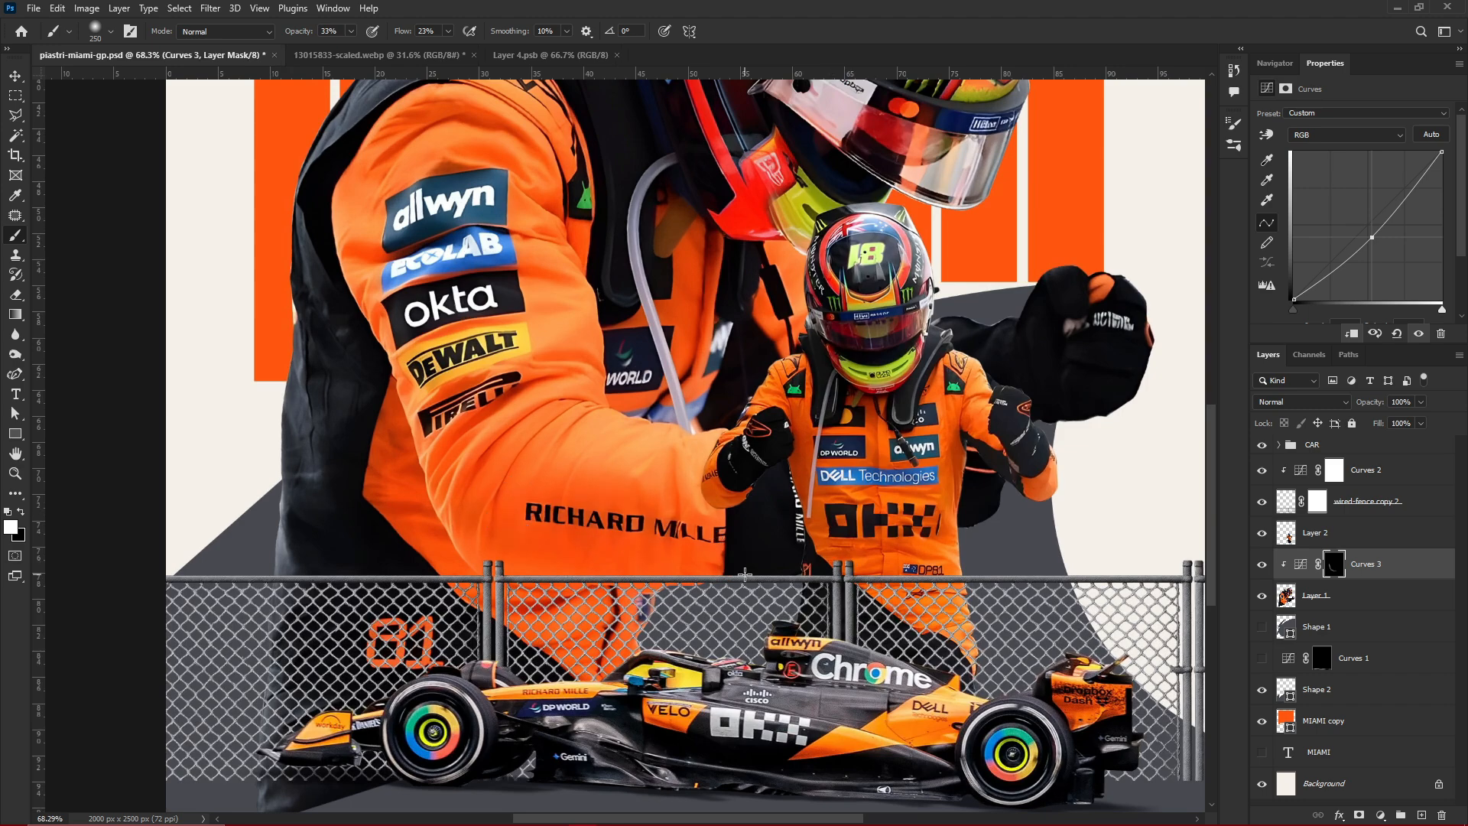
Lower the Curves 3 midtones further to deepen the driver's shading, and compare the figure with the adjustment hidden and shown
drag(1372, 237, 1383, 246)
click(1262, 565)
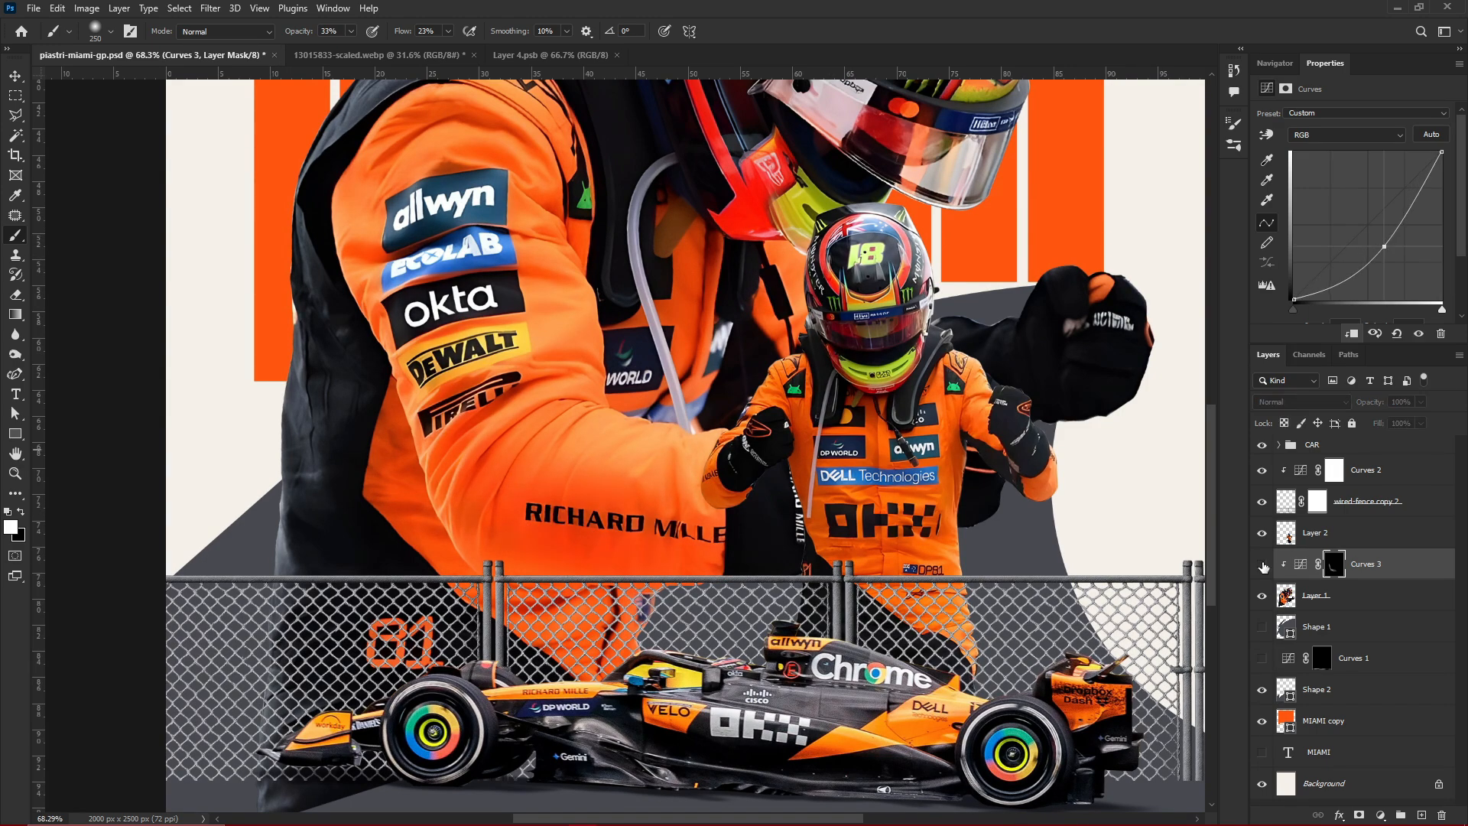
click(1262, 564)
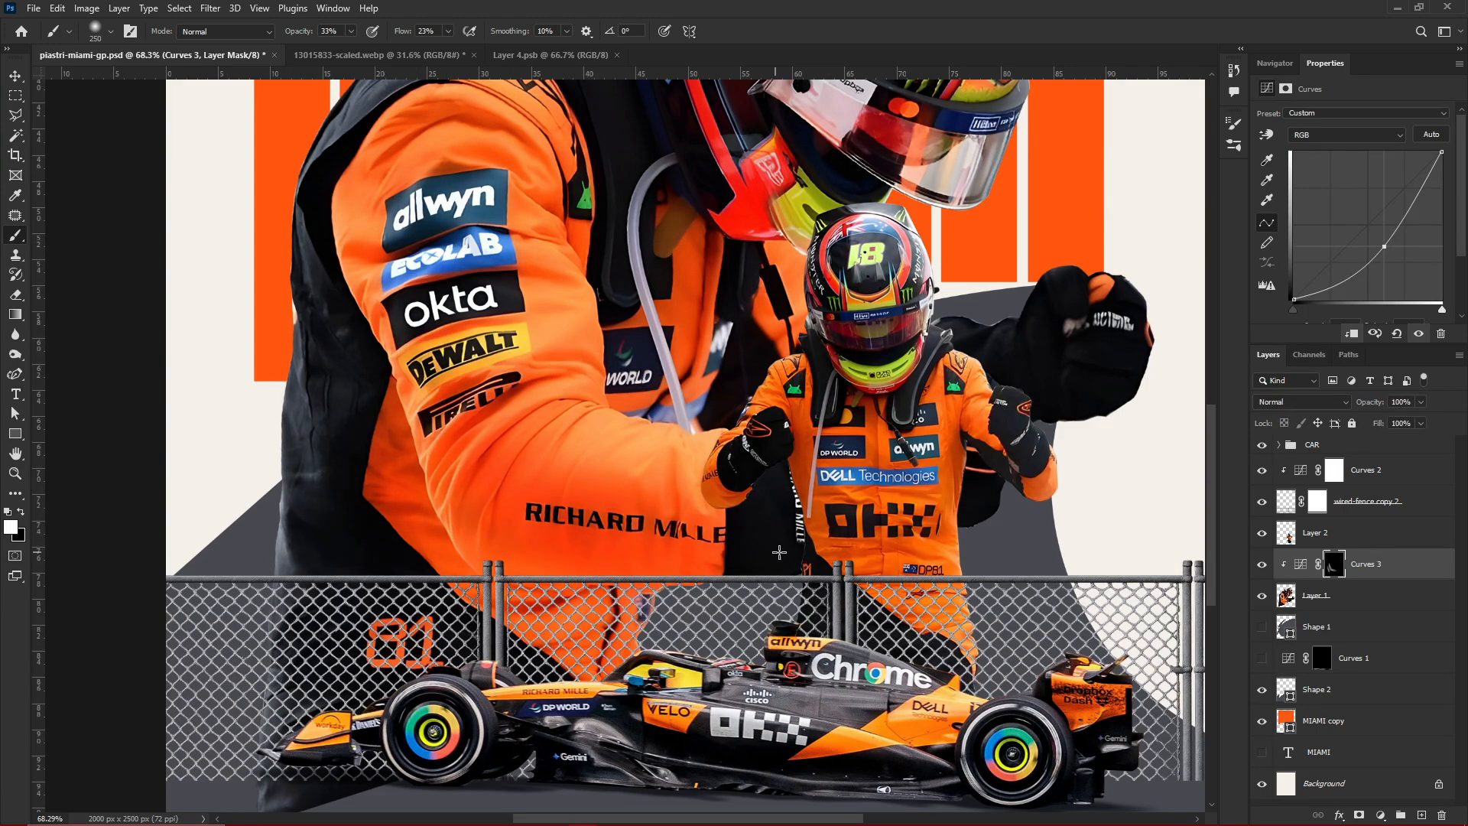
scroll(552, 471, down, 3)
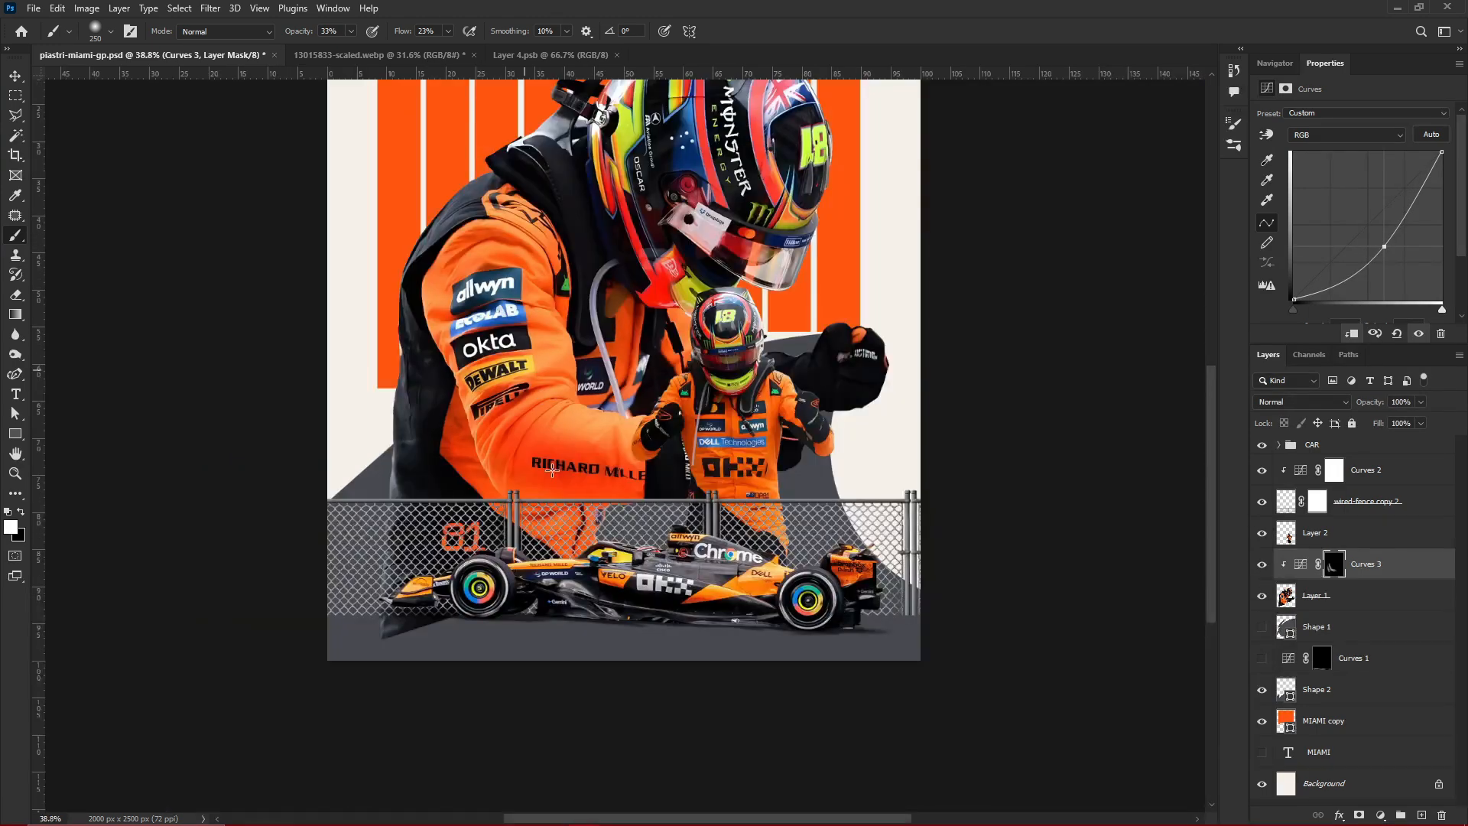
click(1263, 564)
click(1262, 564)
click(1262, 565)
click(1263, 564)
scroll(906, 627, down, 4)
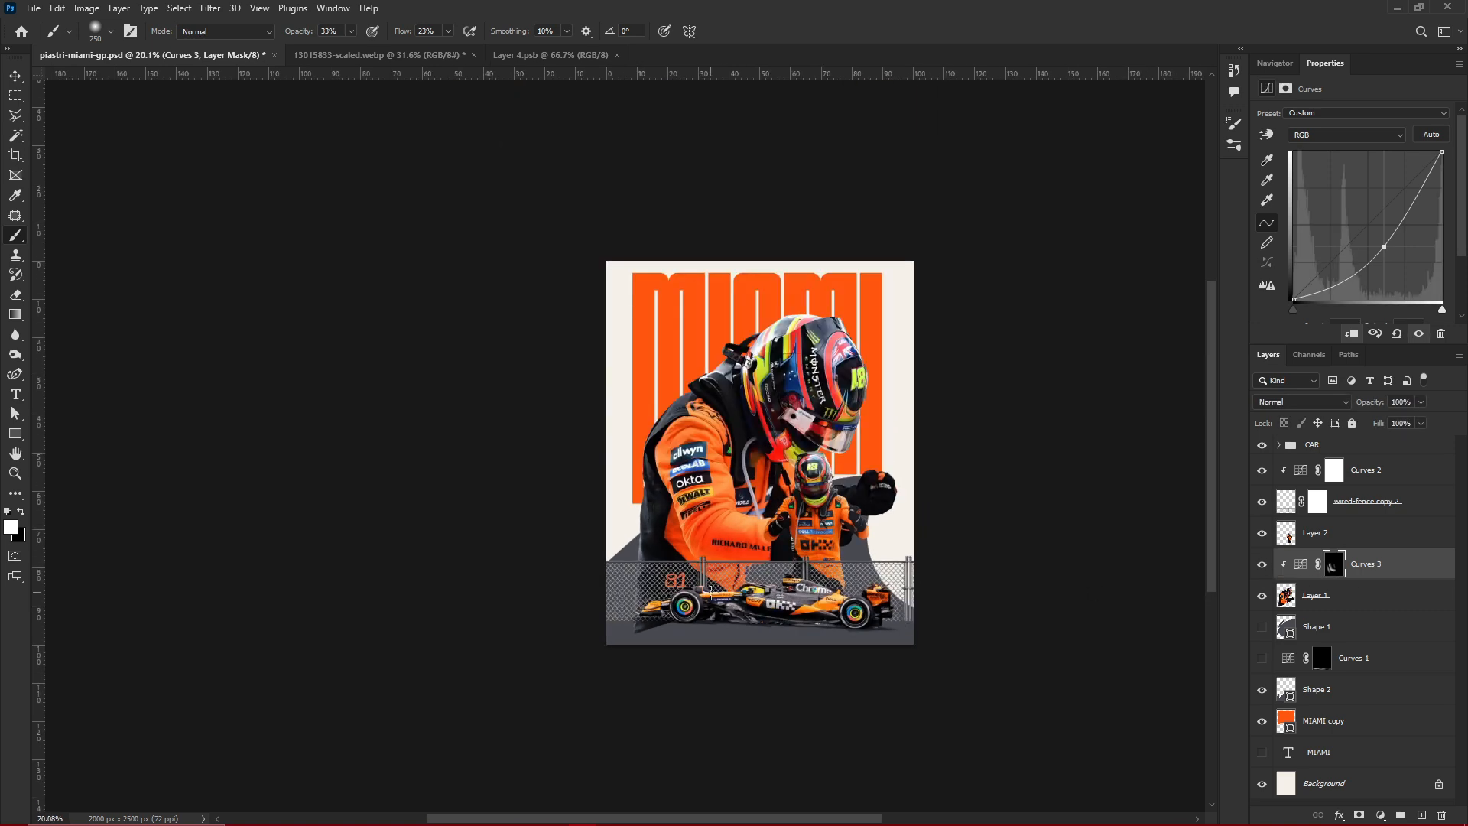
scroll(711, 591, up, 6)
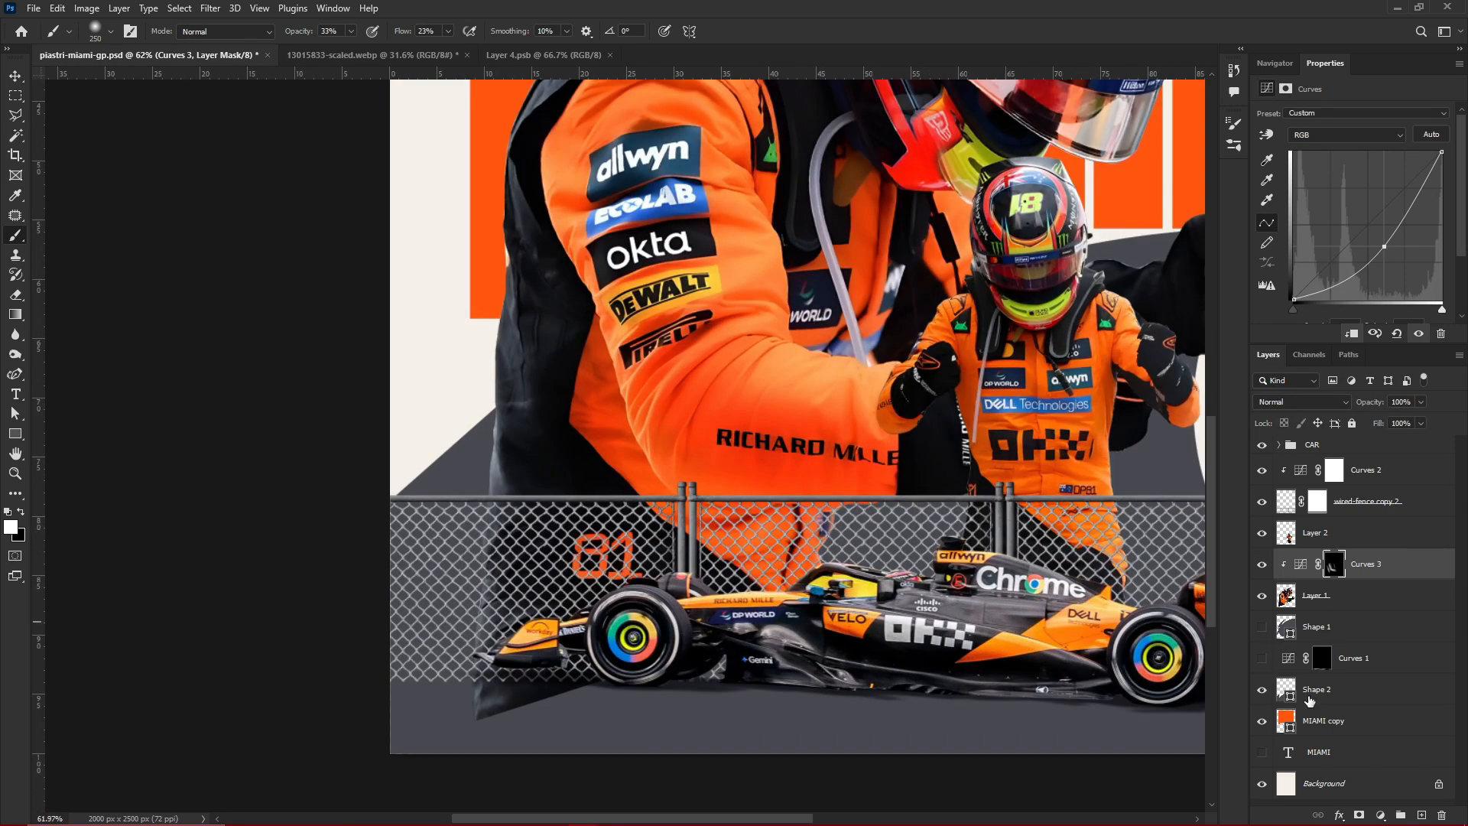
Add an Exposure adjustment clipped to Layer 1 with exposure +0.67 and gamma correction 1.32, and invert its mask to black
click(1376, 813)
click(1376, 659)
click(1352, 335)
drag(1353, 151, 1370, 152)
drag(1353, 211, 1335, 212)
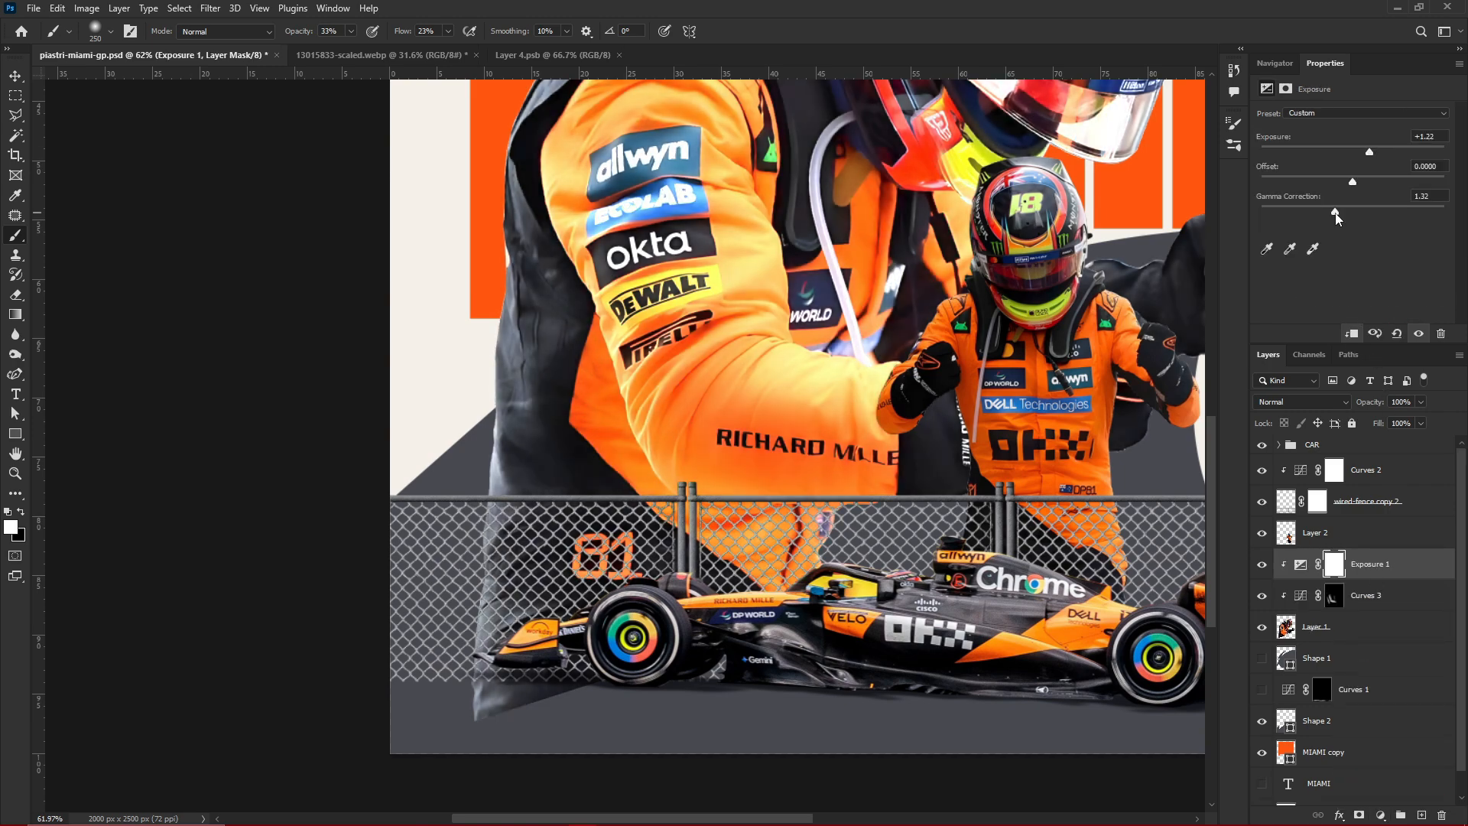
drag(1370, 153, 1361, 152)
key(ctrl+i)
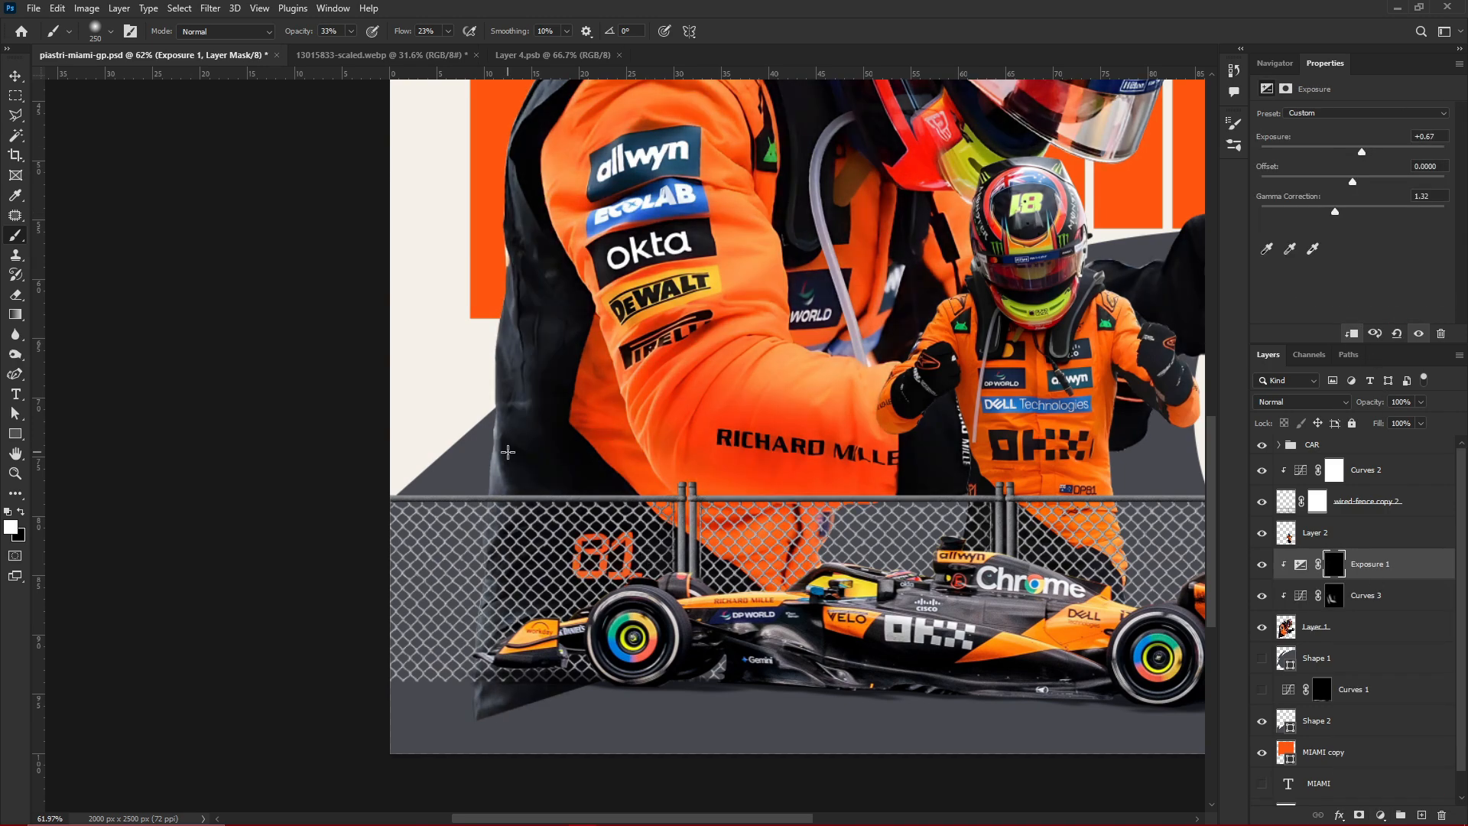
Brush highlights through the Exposure 1 mask onto the large driver's shoulder and upper sleeve at 33% opacity and 23% flow
scroll(507, 452, down, 5)
scroll(507, 452, up, 1)
click(1283, 63)
scroll(753, 602, up, 5)
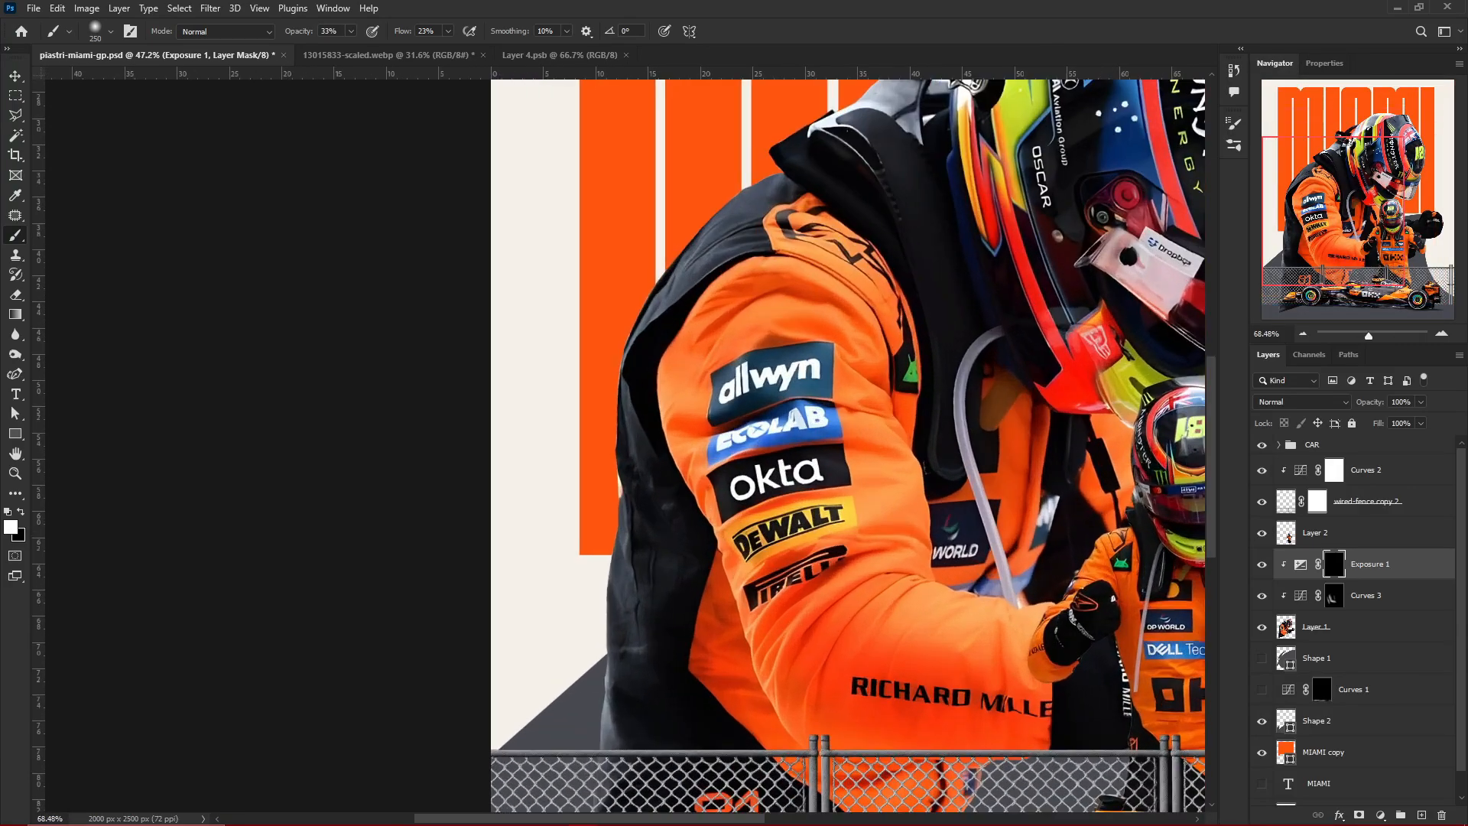
scroll(630, 413, up, 3)
scroll(736, 416, up, 3)
drag(616, 383, 868, 507)
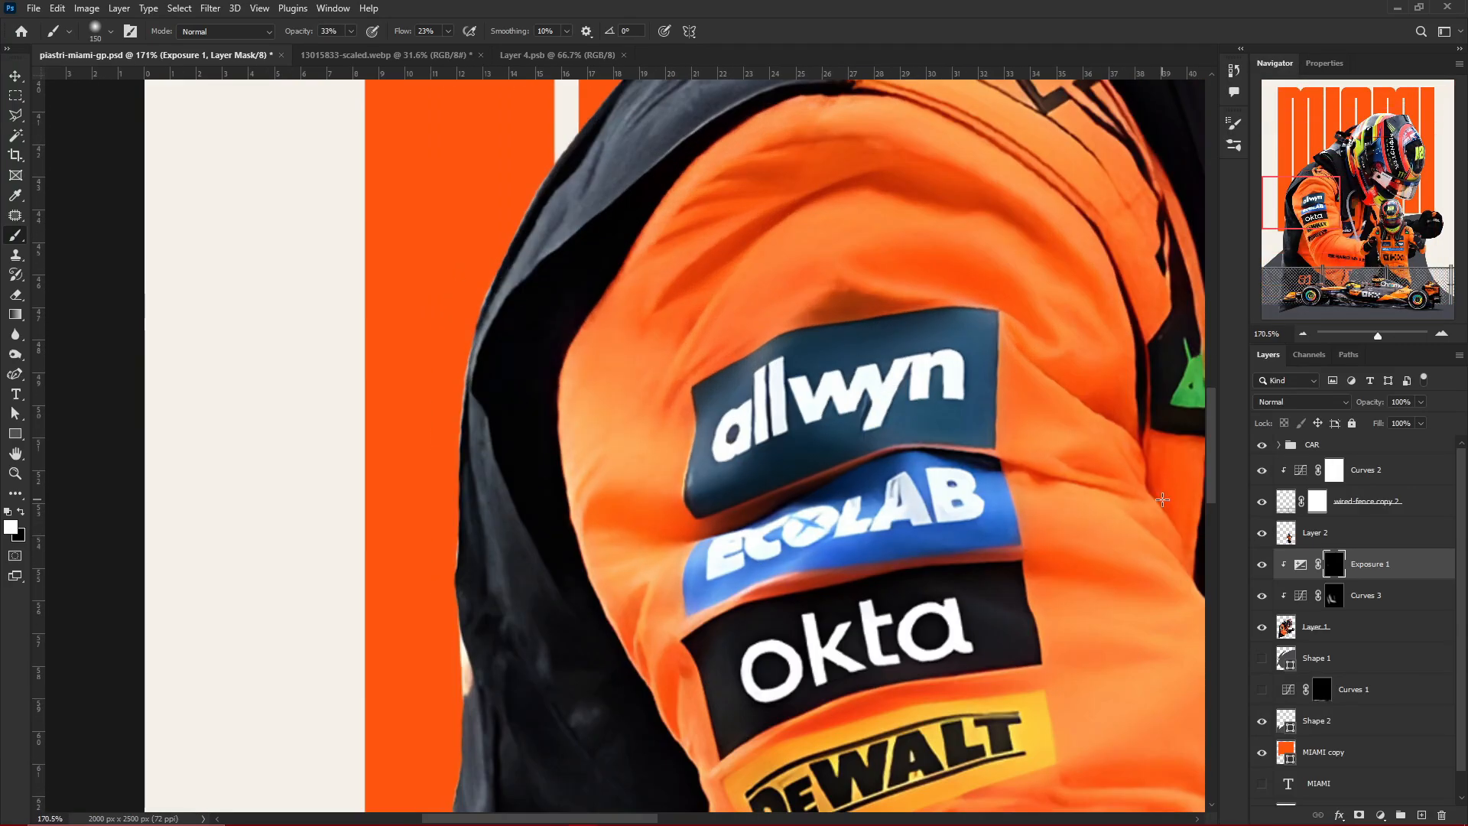
scroll(868, 507, down, 5)
scroll(1039, 471, up, 4)
mouse_move(739, 127)
mouse_down()
mouse_move(786, 596)
mouse_move(772, 344)
mouse_move(1025, 498)
mouse_move(768, 702)
mouse_up()
Reduce the brush size to 80 and paint highlights along the large driver's lower sleeve folds beneath the Pirelli patch
scroll(985, 427, down, 4)
scroll(1093, 504, up, 4)
key(bracketleft)
key(bracketleft)
scroll(849, 597, down, 4)
scroll(948, 491, up, 7)
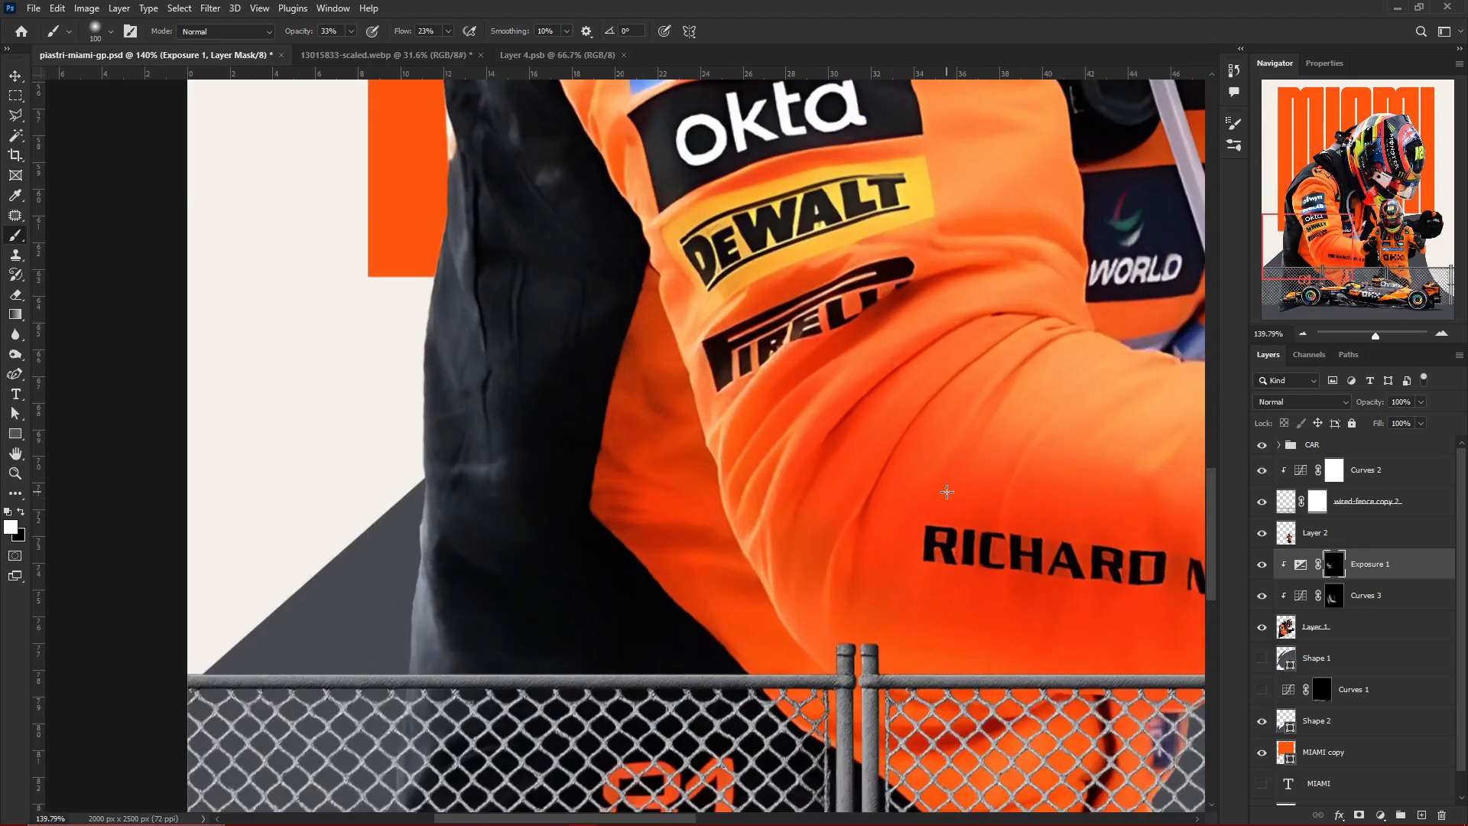
key(bracketleft)
key(bracketleft)
mouse_move(672, 510)
mouse_down()
mouse_move(776, 360)
mouse_move(920, 250)
mouse_up()
mouse_move(740, 466)
mouse_down()
mouse_move(781, 648)
mouse_move(818, 719)
mouse_up()
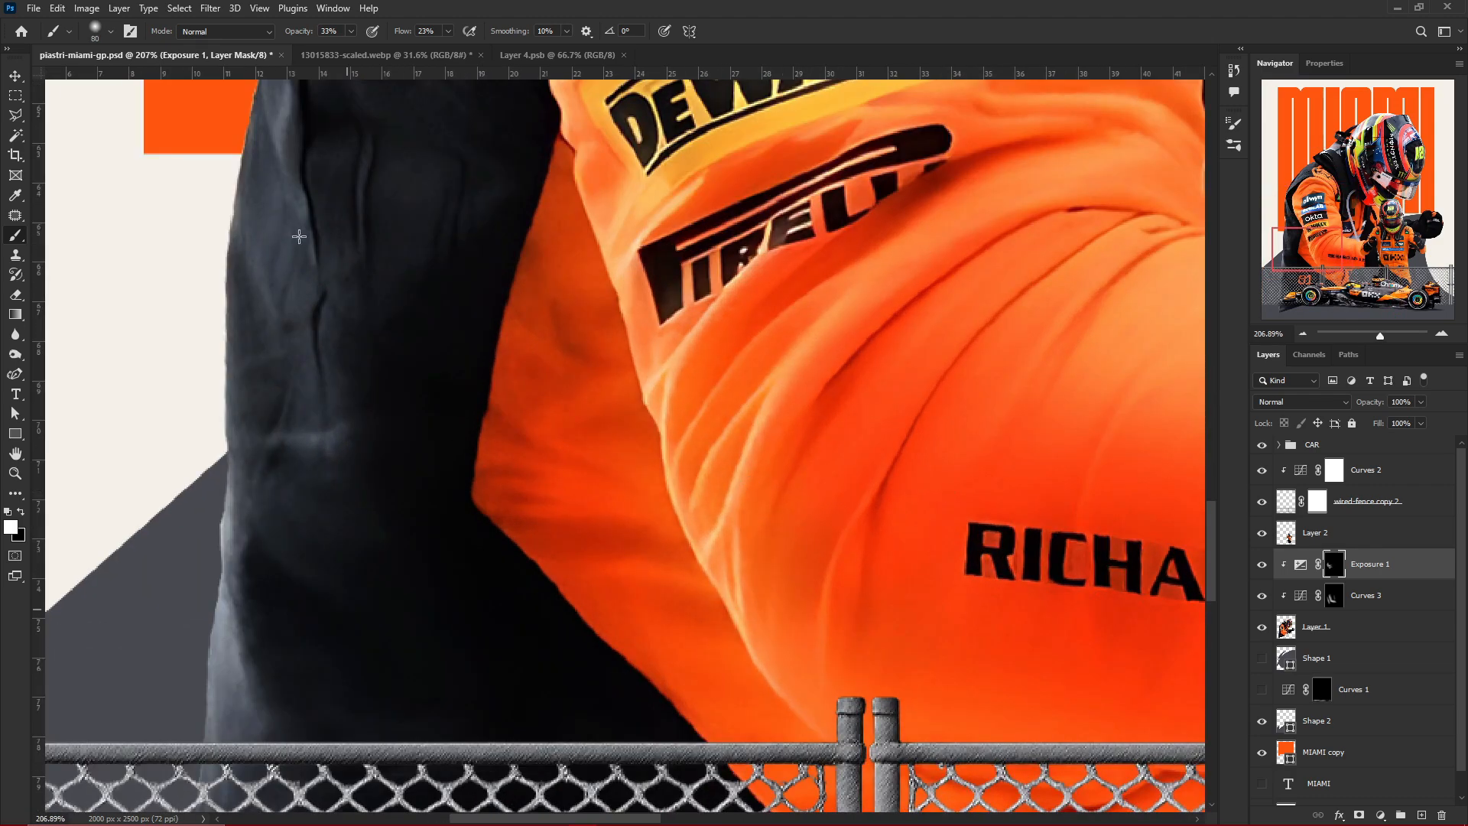
Brush highlights down the dark back panel of the large driver's suit and along the upper sleeve edge
drag(299, 237, 306, 451)
scroll(803, 604, down, 5)
mouse_move(512, 676)
mouse_down()
mouse_move(507, 528)
mouse_move(501, 679)
mouse_up()
scroll(734, 570, down, 5)
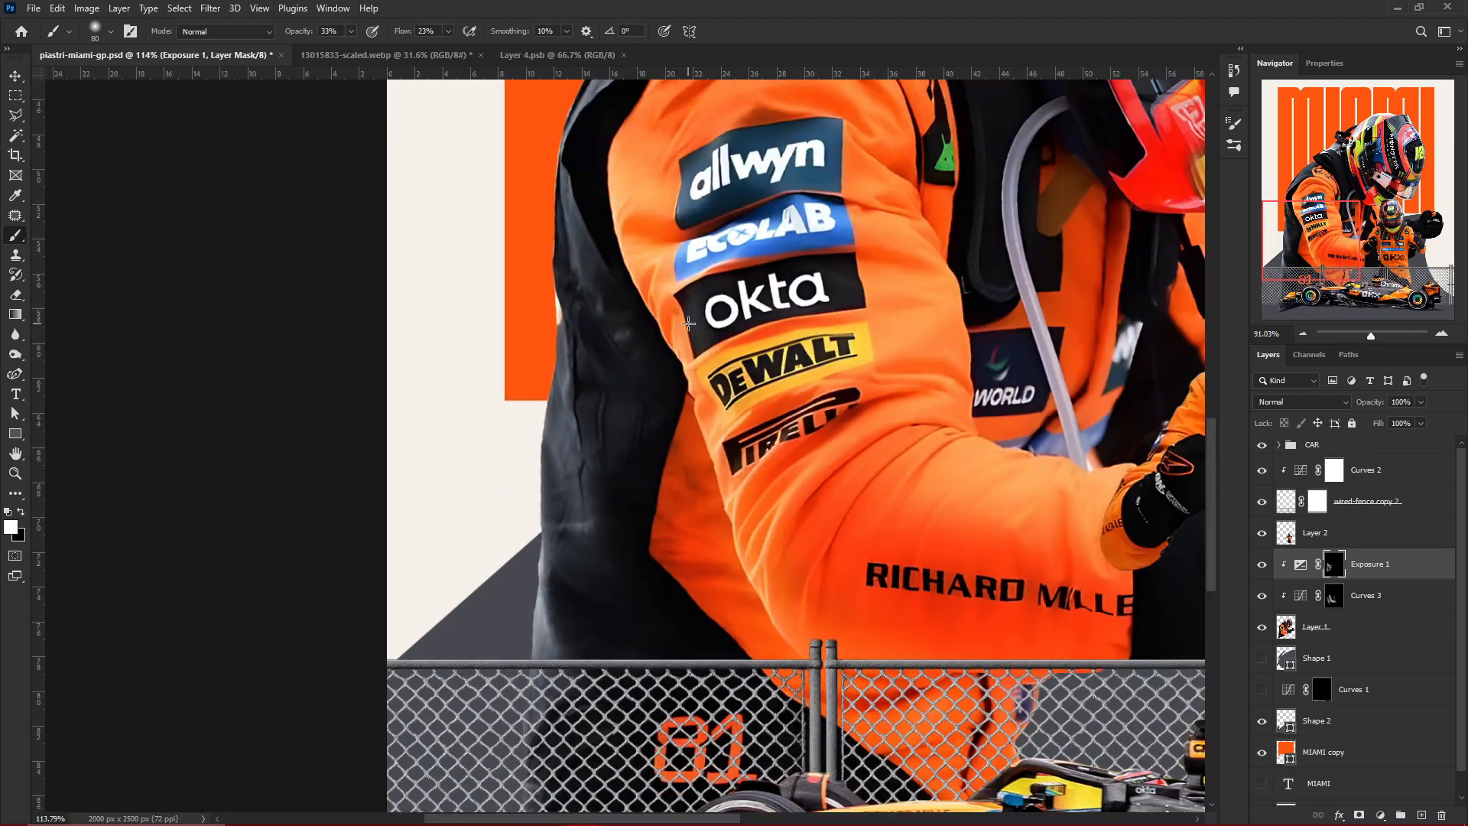
scroll(688, 324, up, 5)
drag(633, 268, 711, 152)
scroll(571, 446, down, 3)
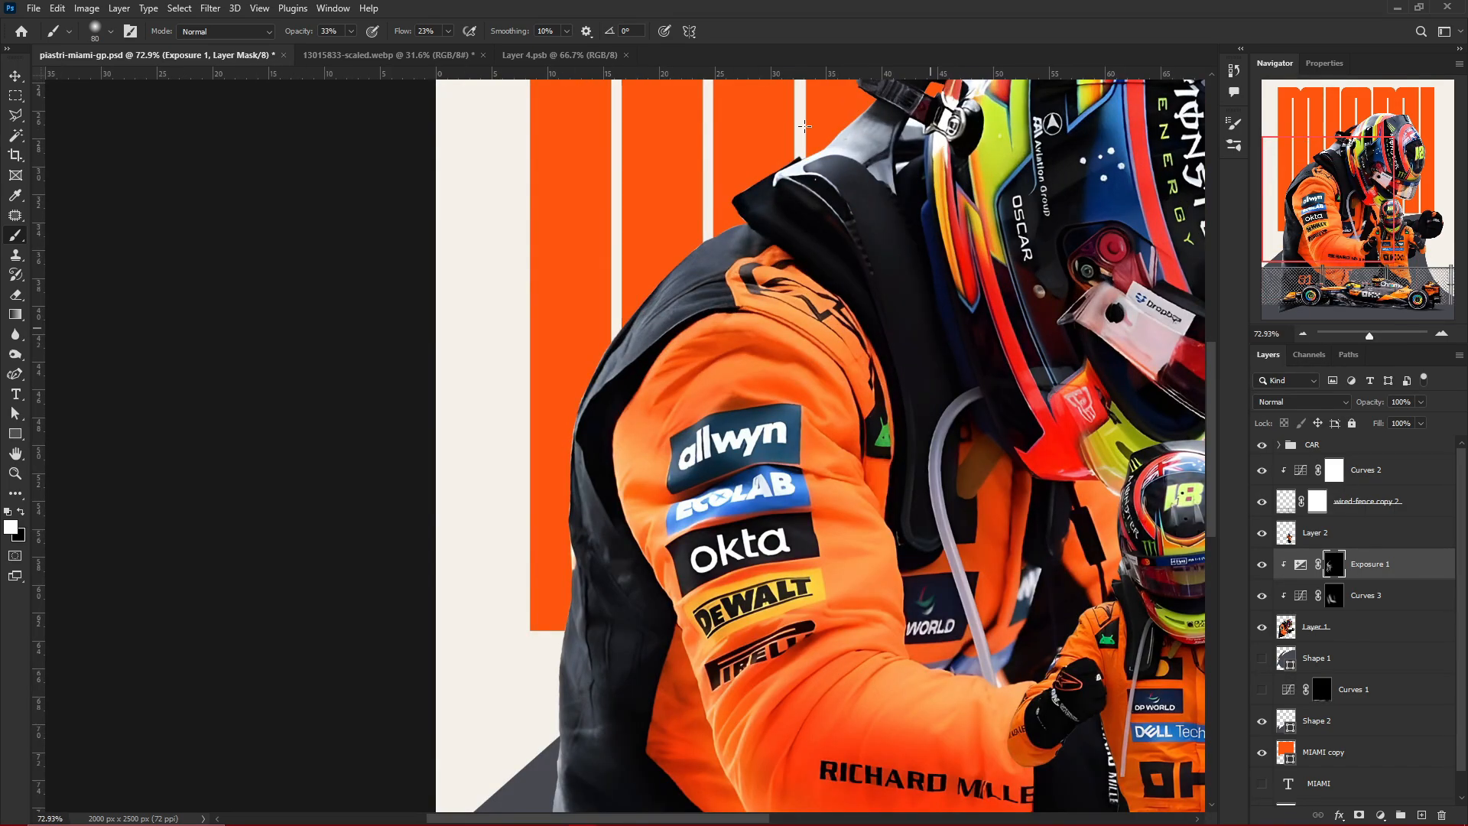
Brush highlights along the rear and front edges of the large driver's helmet on the Exposure 1 mask
scroll(734, 474, down, 4)
scroll(793, 508, up, 5)
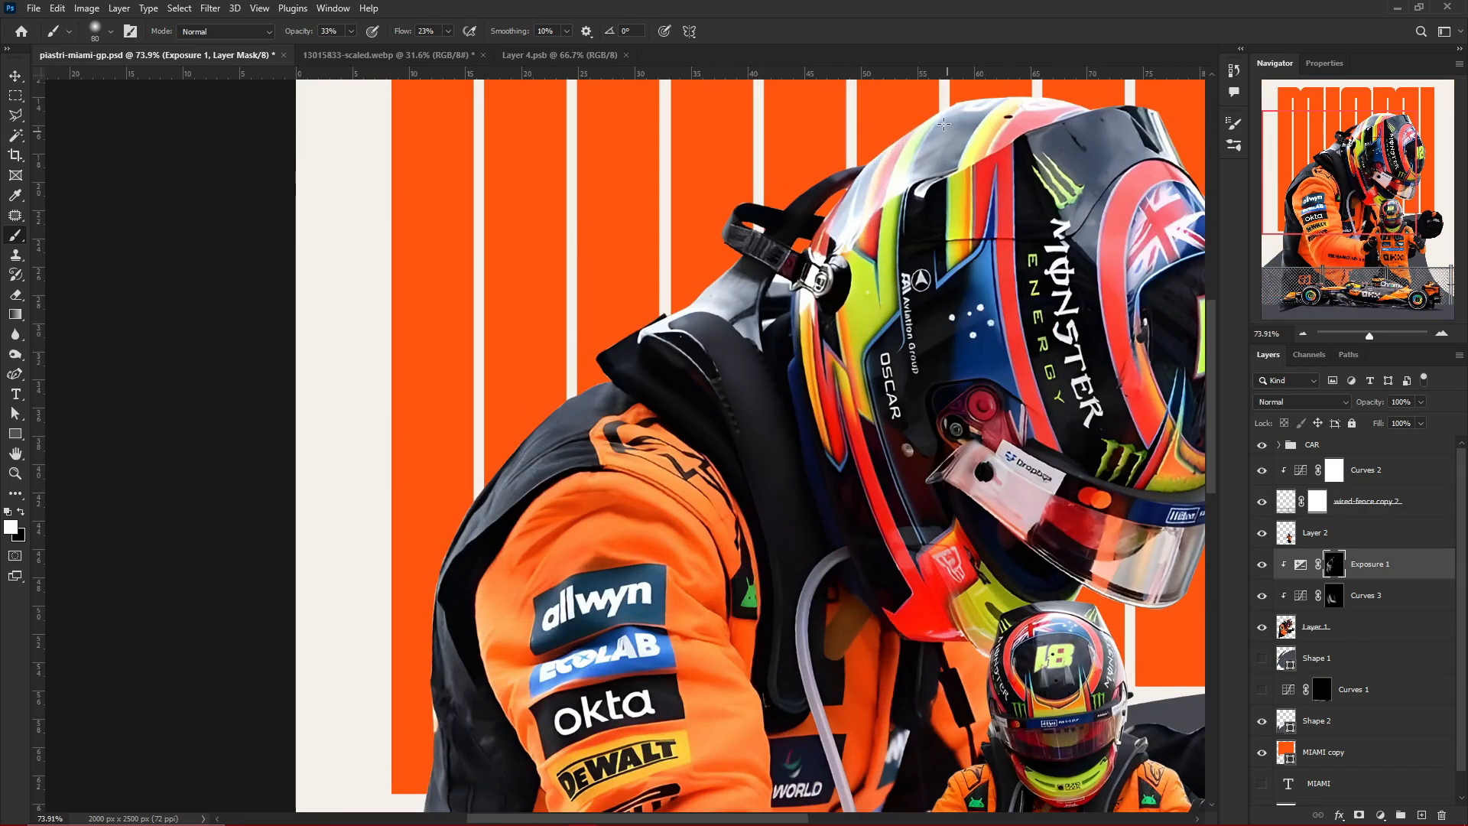
drag(944, 124, 843, 218)
scroll(832, 260, down, 5)
scroll(1033, 211, up, 4)
mouse_move(1098, 341)
mouse_down()
mouse_move(1092, 459)
mouse_move(1033, 572)
mouse_up()
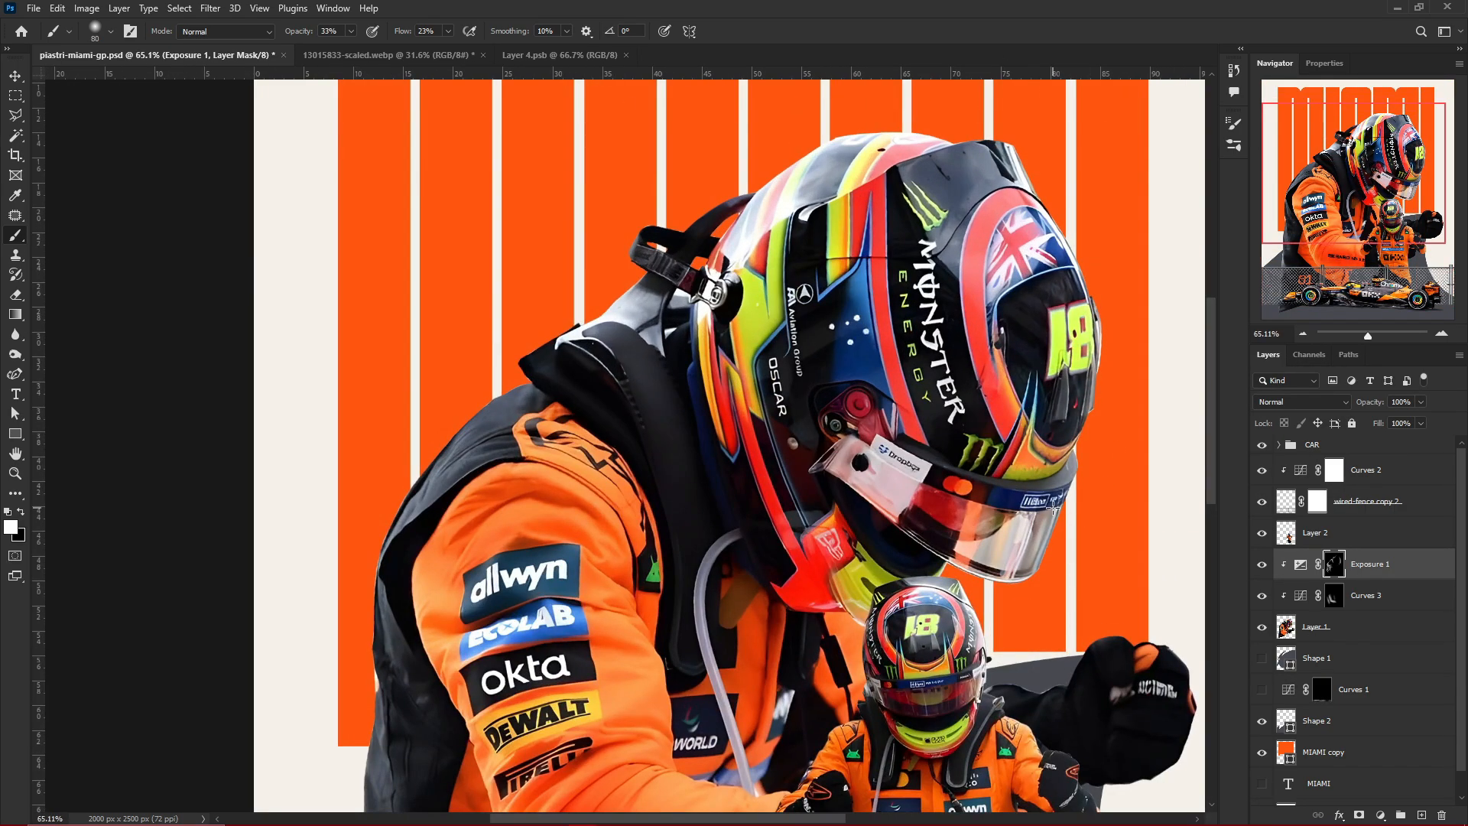
Paint highlights across the large driver's forearm toward the wrist, reducing the brush size to 40 for the finer area
scroll(1054, 506, up, 5)
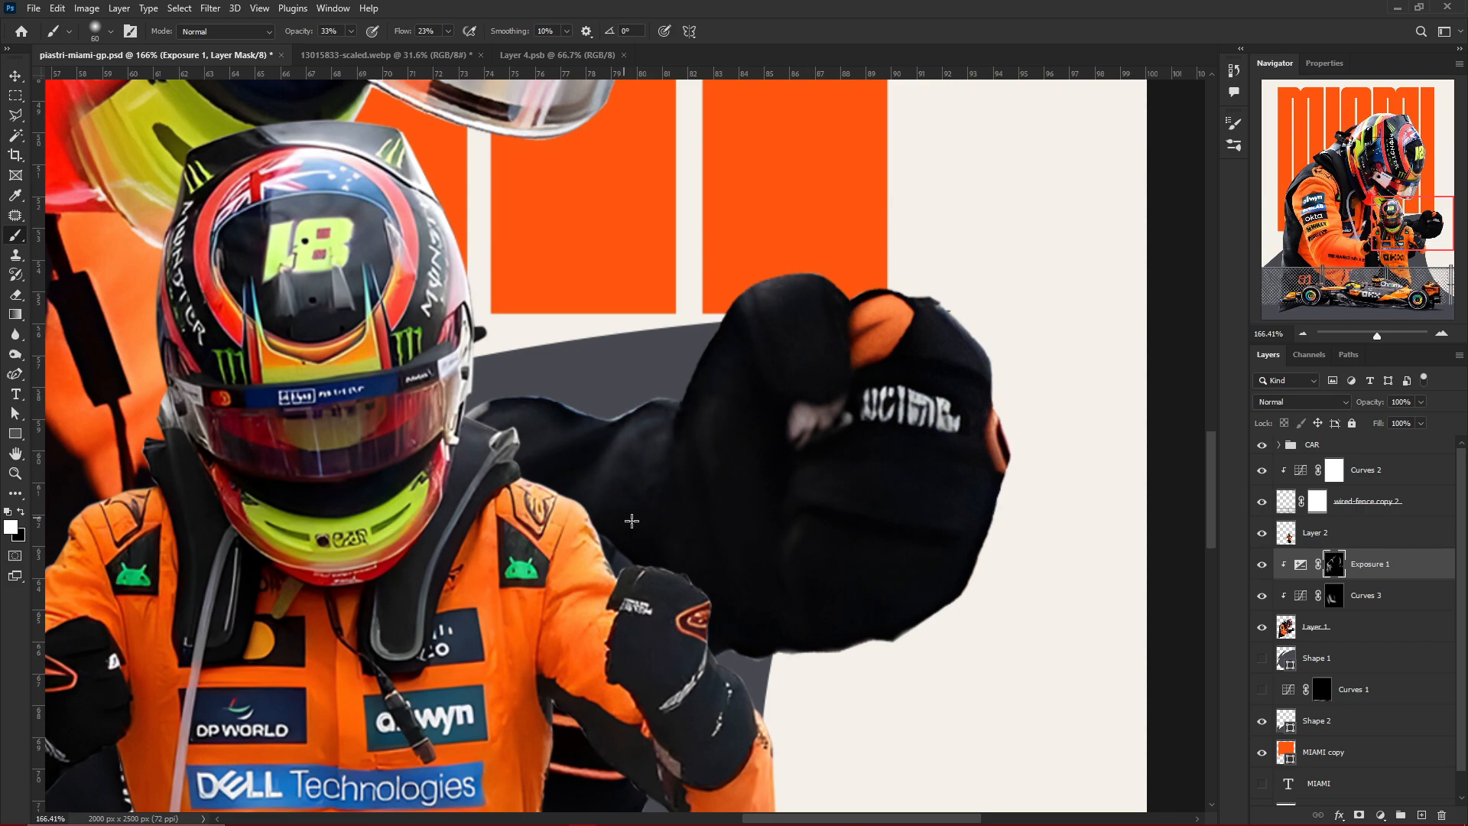
scroll(771, 661, down, 4)
scroll(439, 411, up, 3)
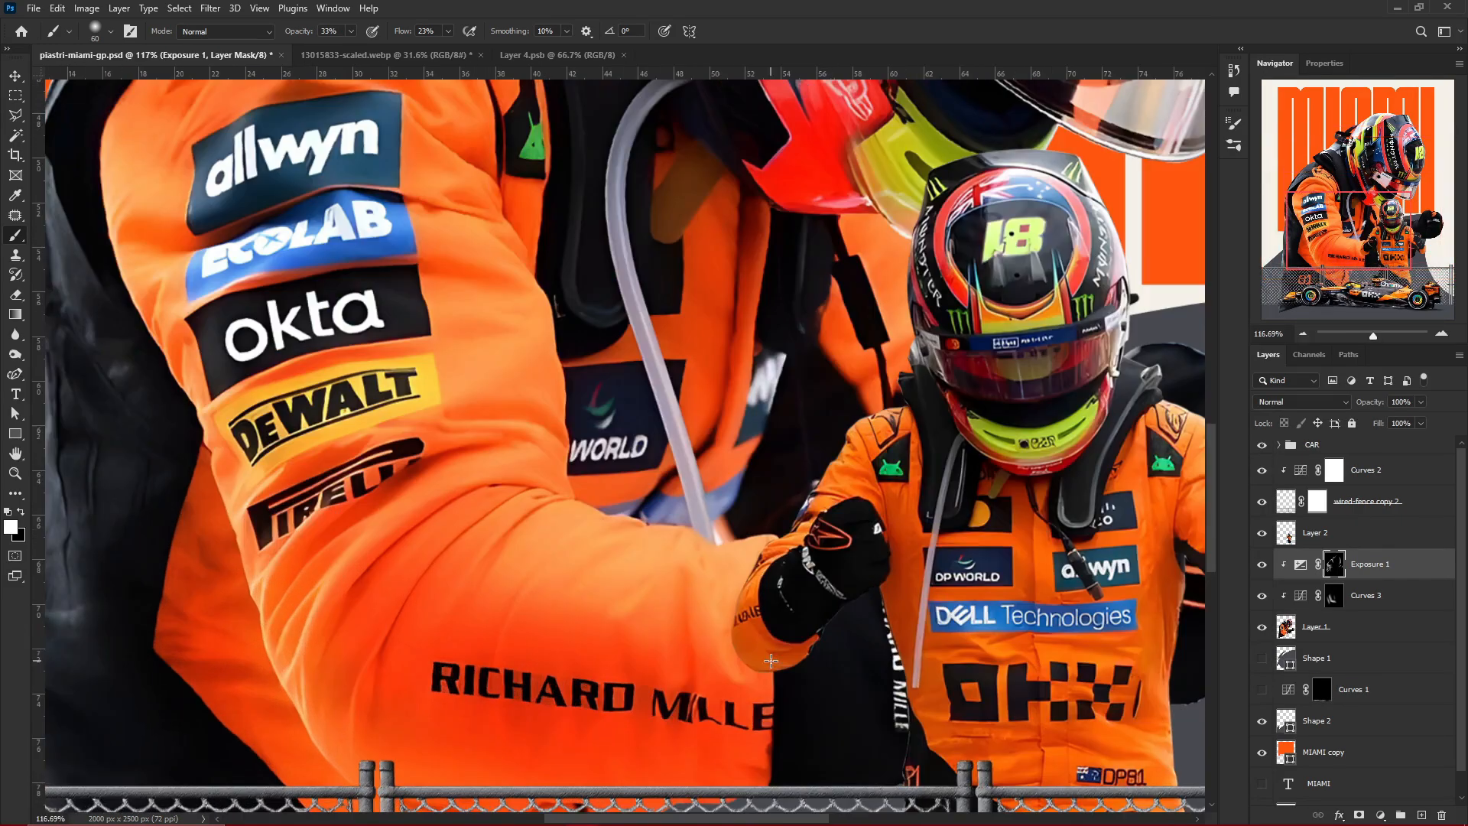
drag(556, 511, 506, 601)
key(bracketleft)
key(bracketleft)
drag(697, 578, 722, 644)
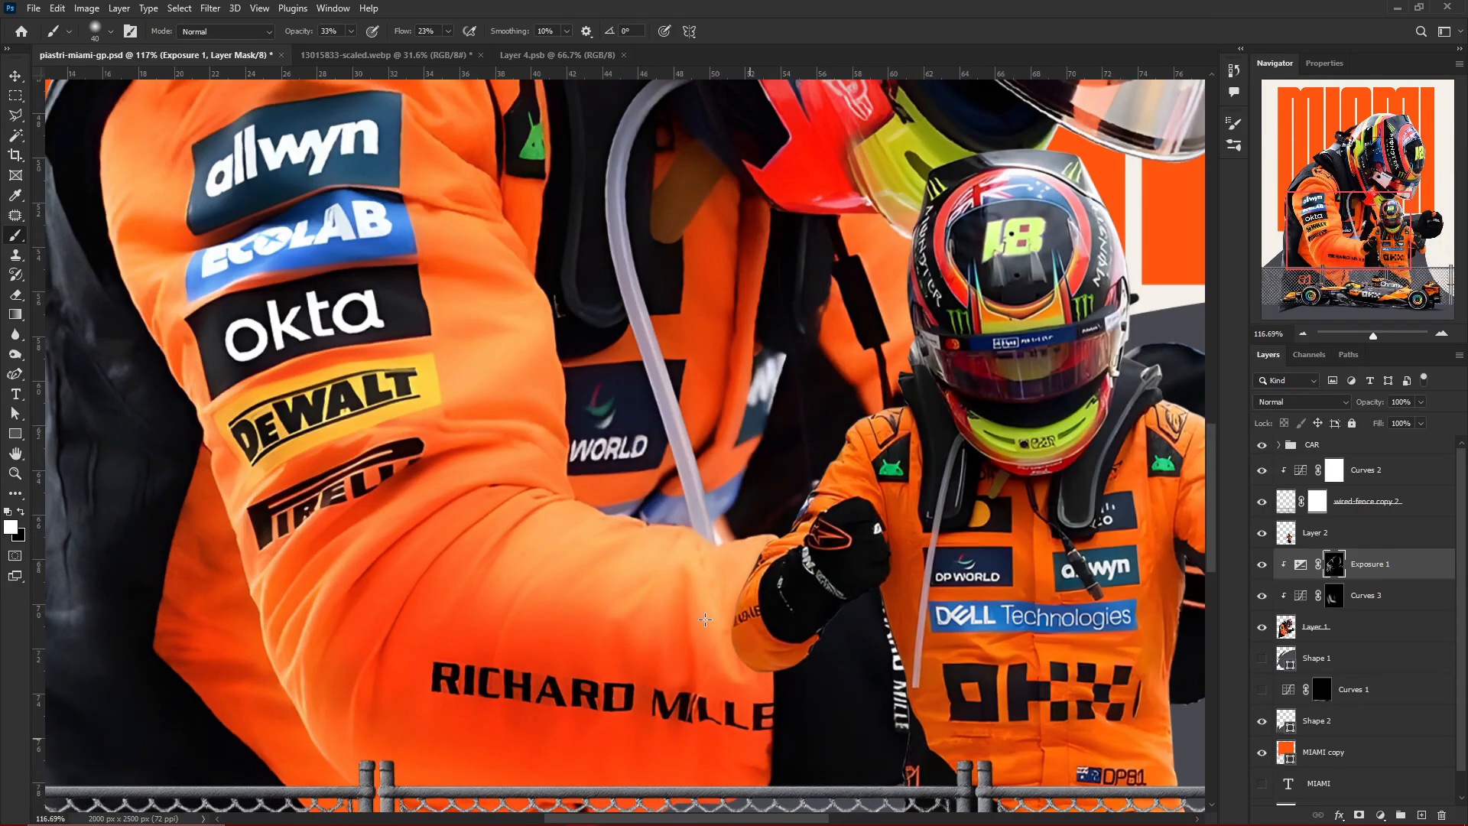
Compare the large driver with the Exposure 1 adjustment hidden and shown, and save the poster document
scroll(810, 514, down, 3)
scroll(566, 362, up, 1)
scroll(611, 523, down, 4)
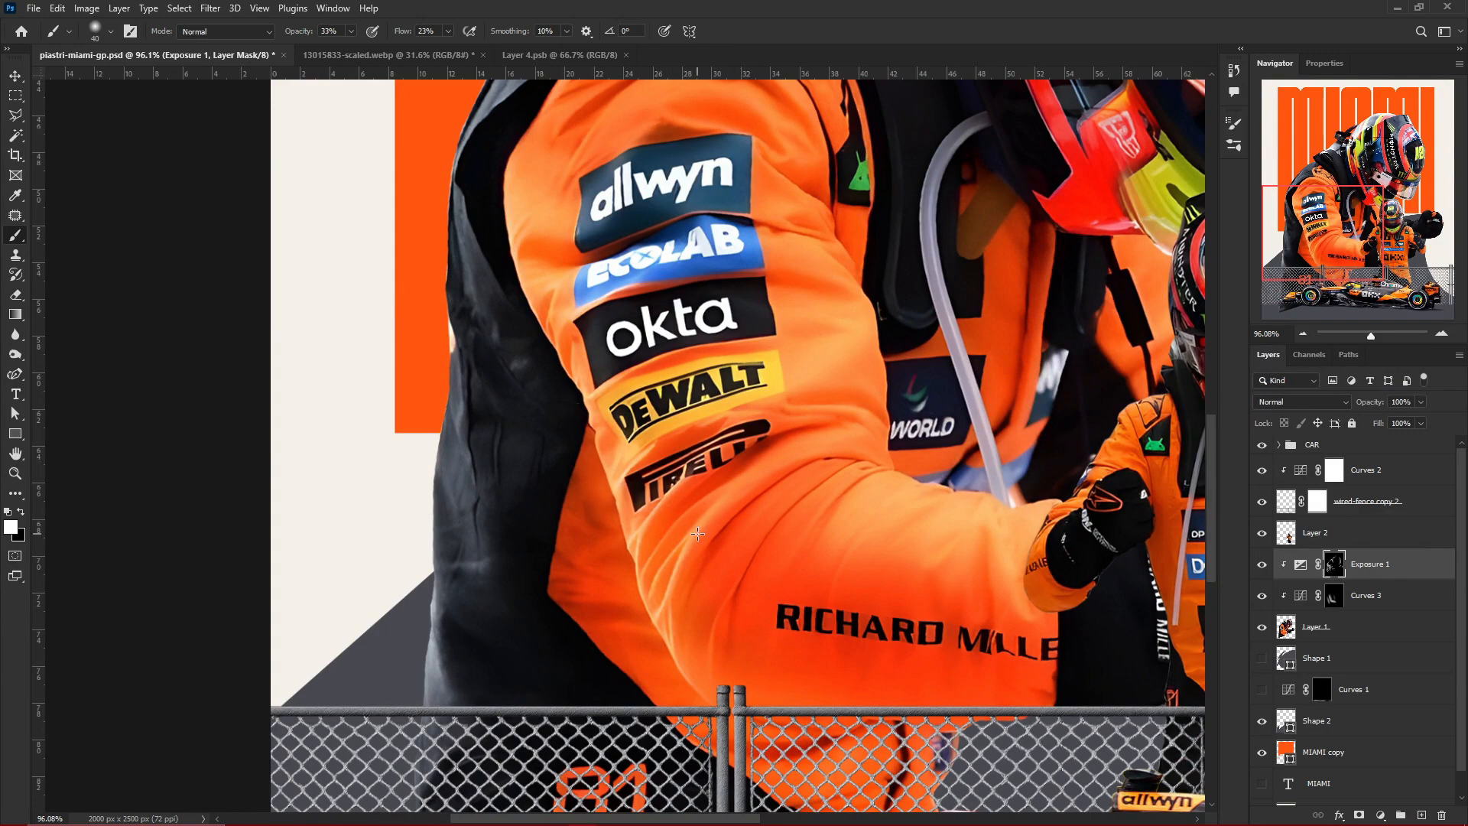
click(1262, 564)
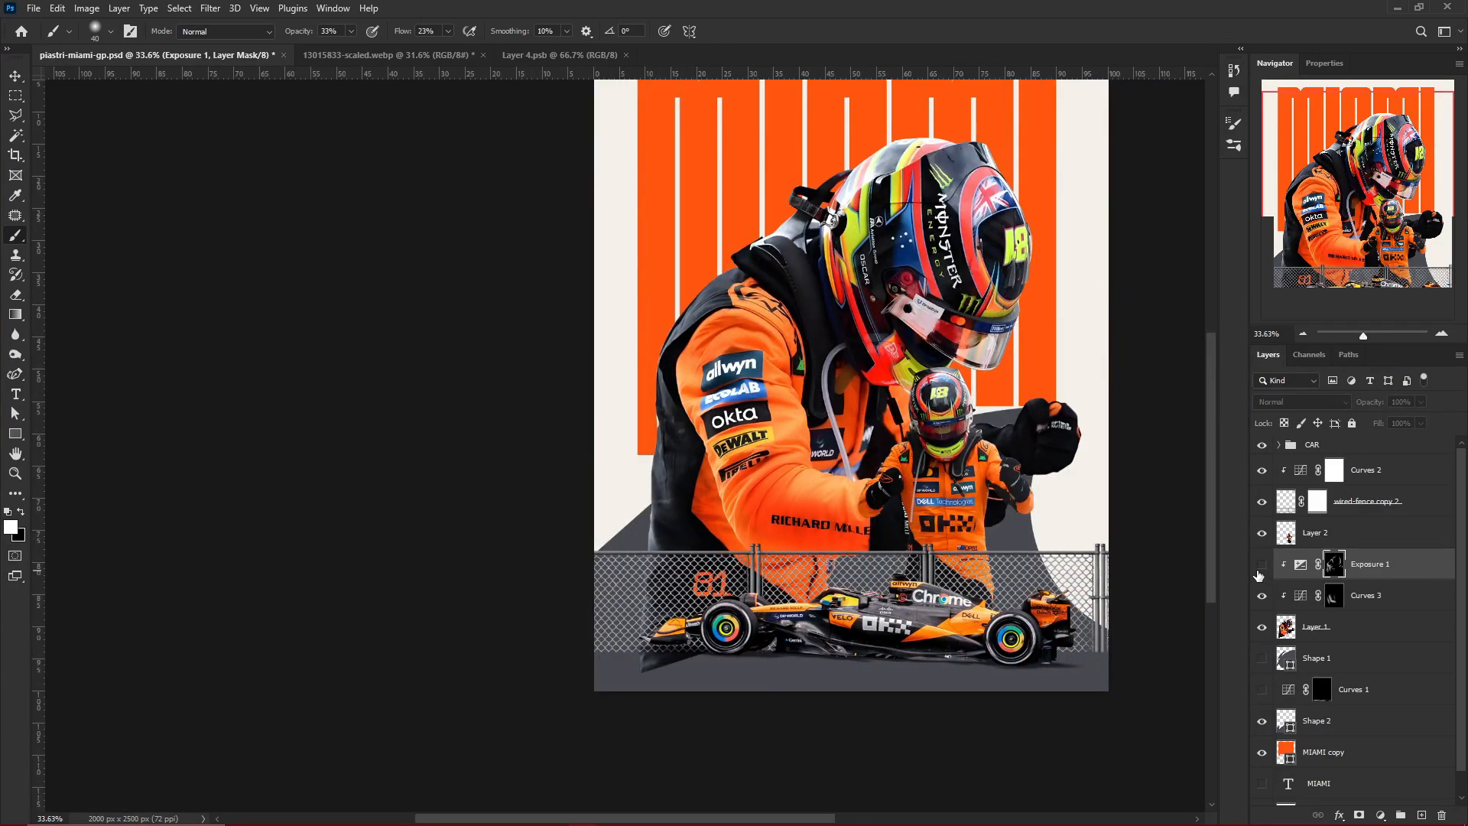
click(1262, 564)
scroll(998, 578, down, 2)
key(ctrl+s)
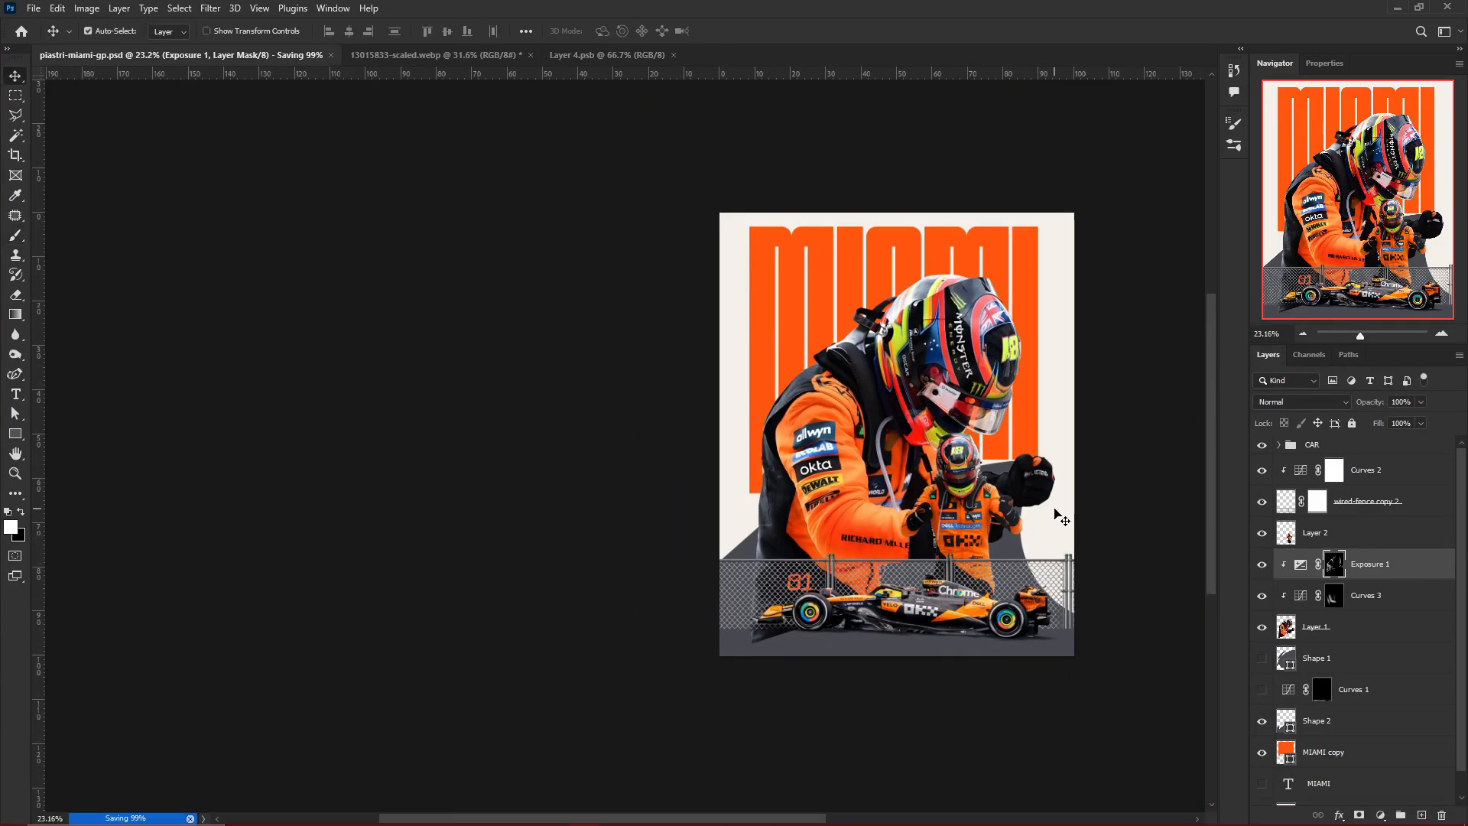
Add a Curves adjustment clipped to Layer 2, the small driver figure, lower its midtones, and invert its mask to black
scroll(1055, 513, up, 5)
click(879, 520)
scroll(880, 516, up, 3)
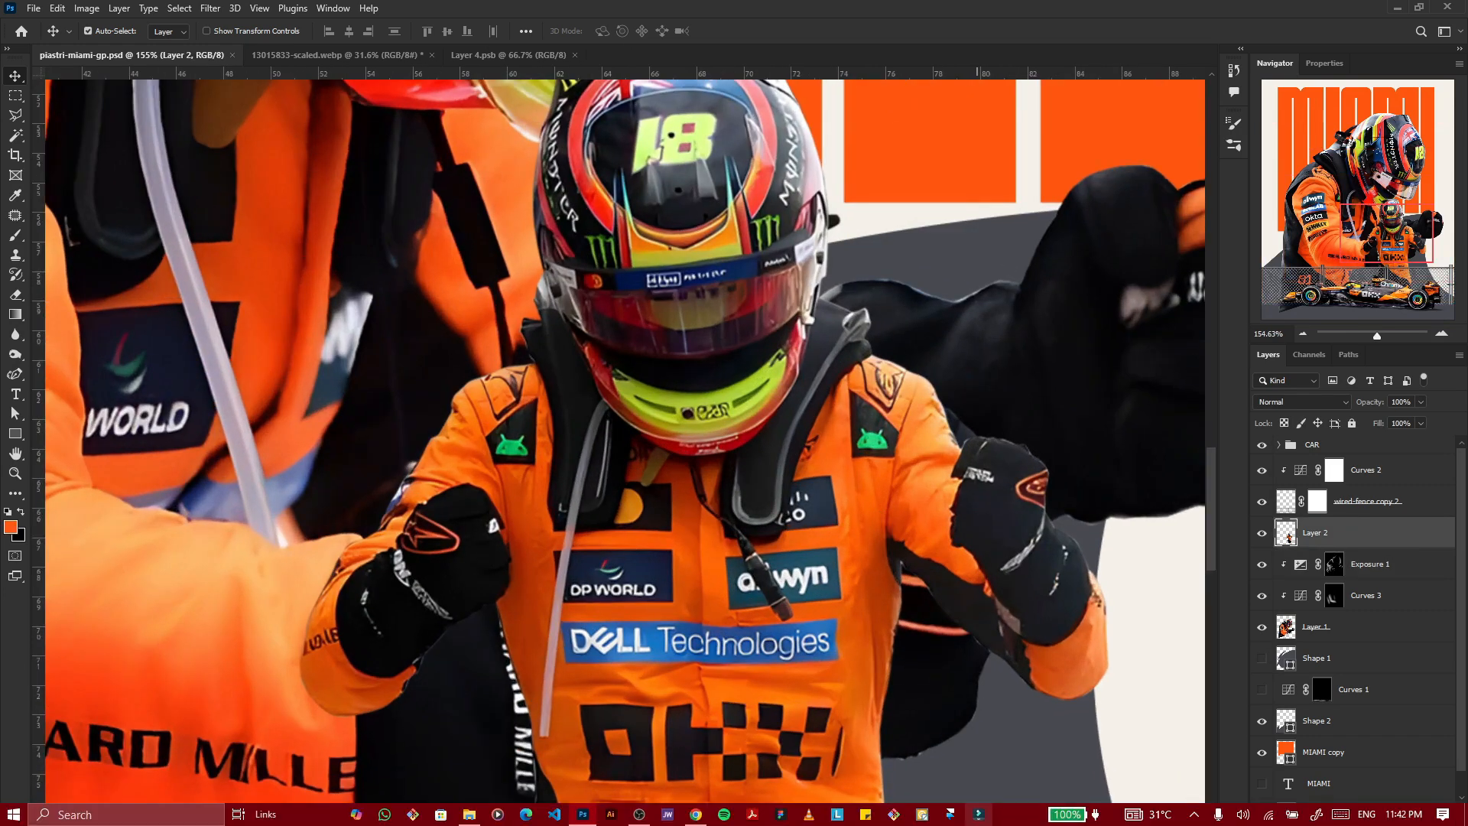
click(1381, 815)
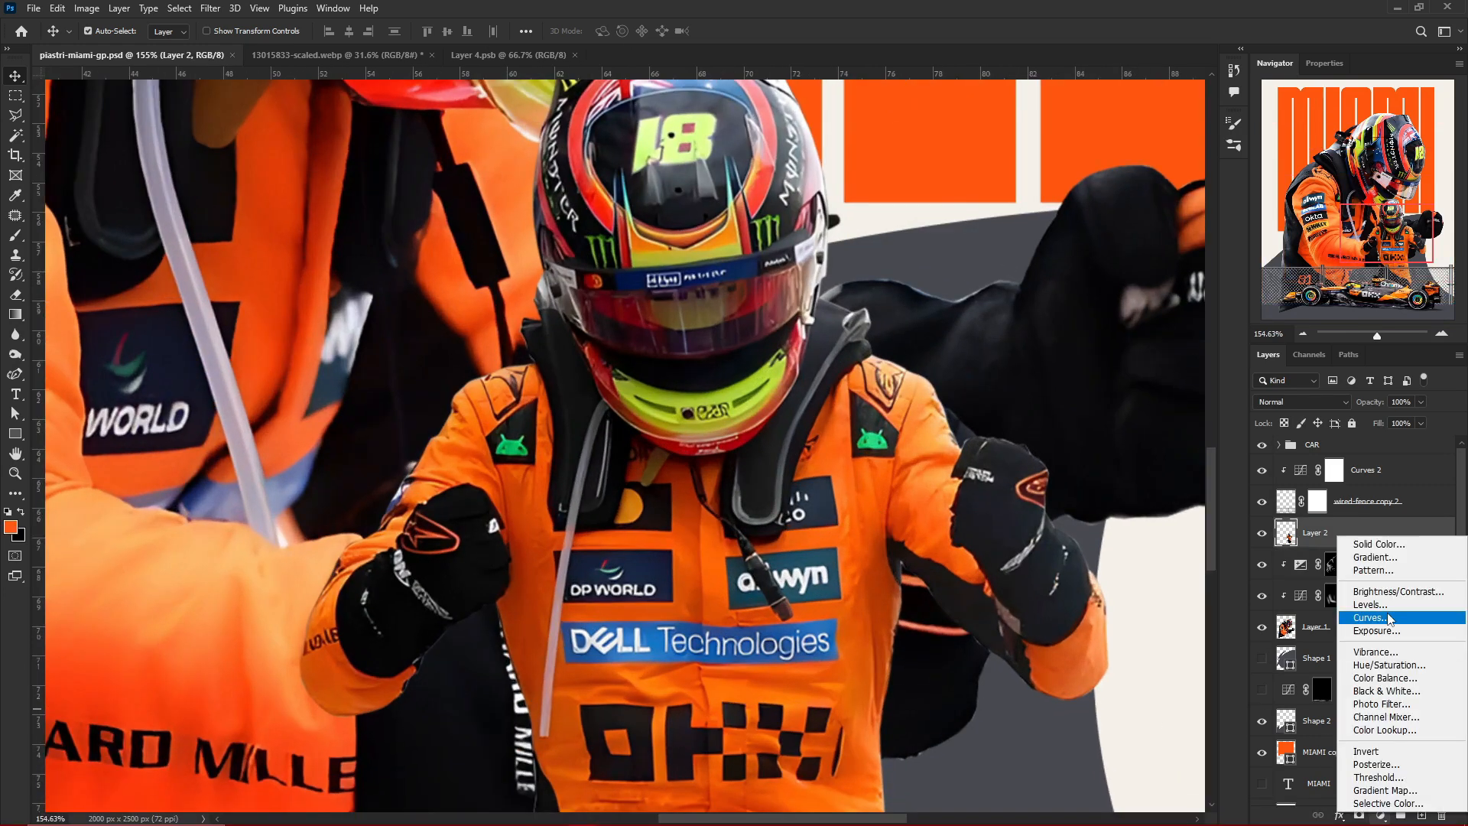
click(1361, 620)
click(1374, 227)
drag(1382, 246, 1381, 239)
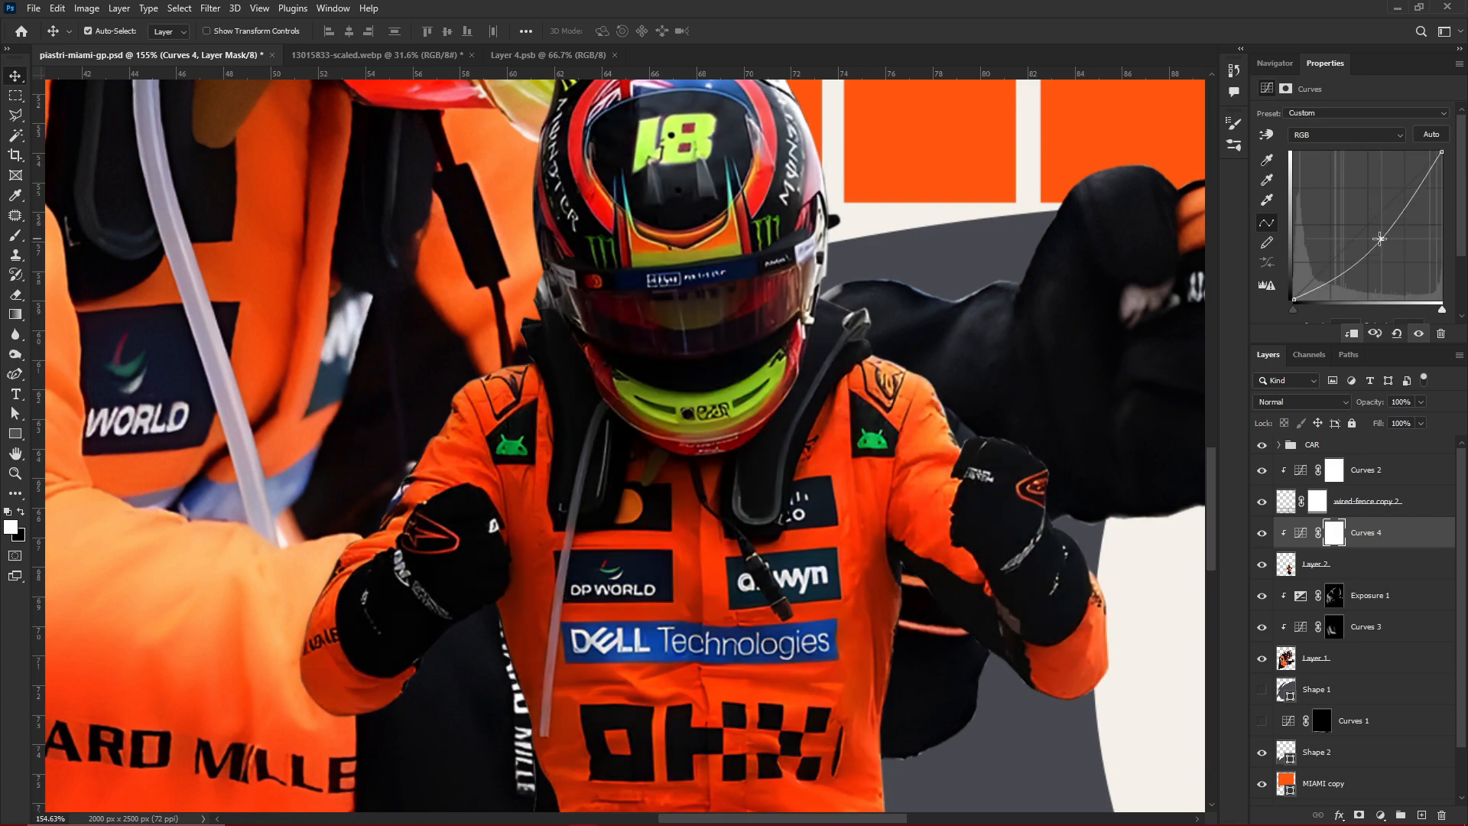
key(ctrl+i)
Brush shading through the Curves 4 mask onto the small driver's torso around the sponsor logos, reducing the brush size to 20
key(b)
scroll(930, 329, down, 3)
scroll(863, 451, up, 6)
scroll(718, 405, up, 3)
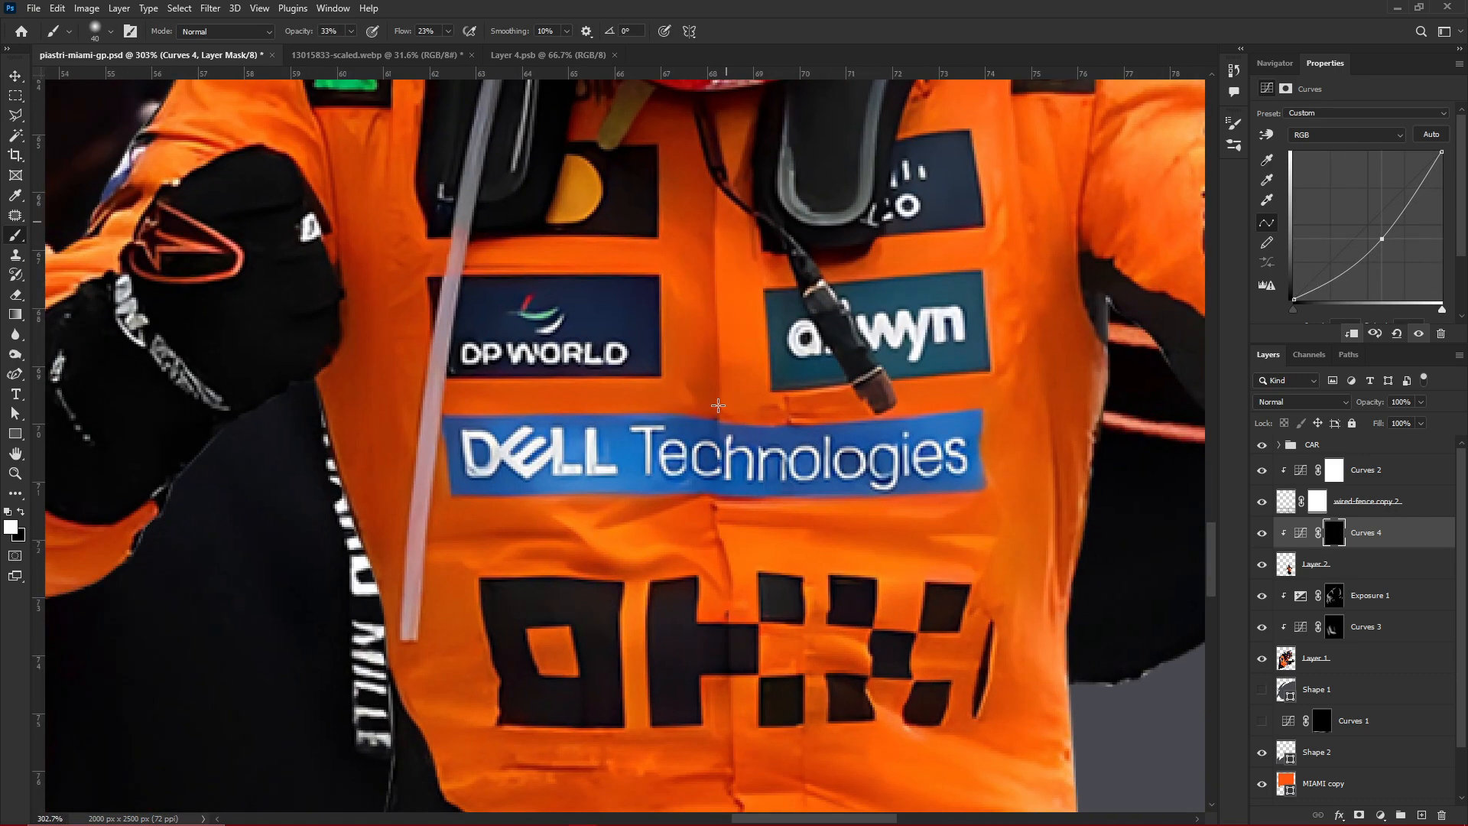
drag(695, 540, 513, 548)
key(bracketleft)
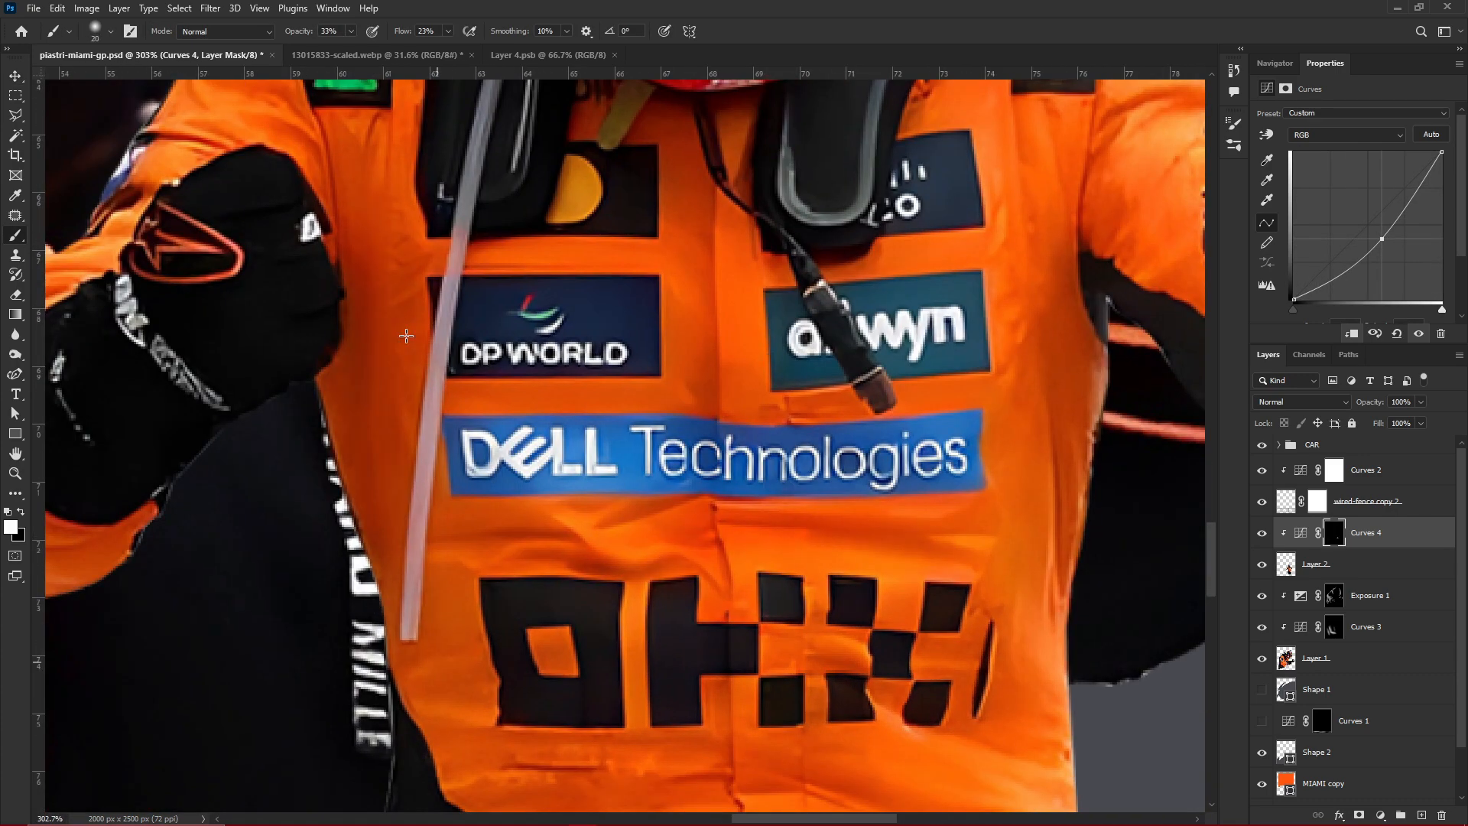
drag(410, 609, 422, 472)
Brush shading onto the small driver's right sleeve above the glove and the chest strip beside it
scroll(451, 566, down, 3)
scroll(329, 329, up, 6)
drag(602, 527, 614, 454)
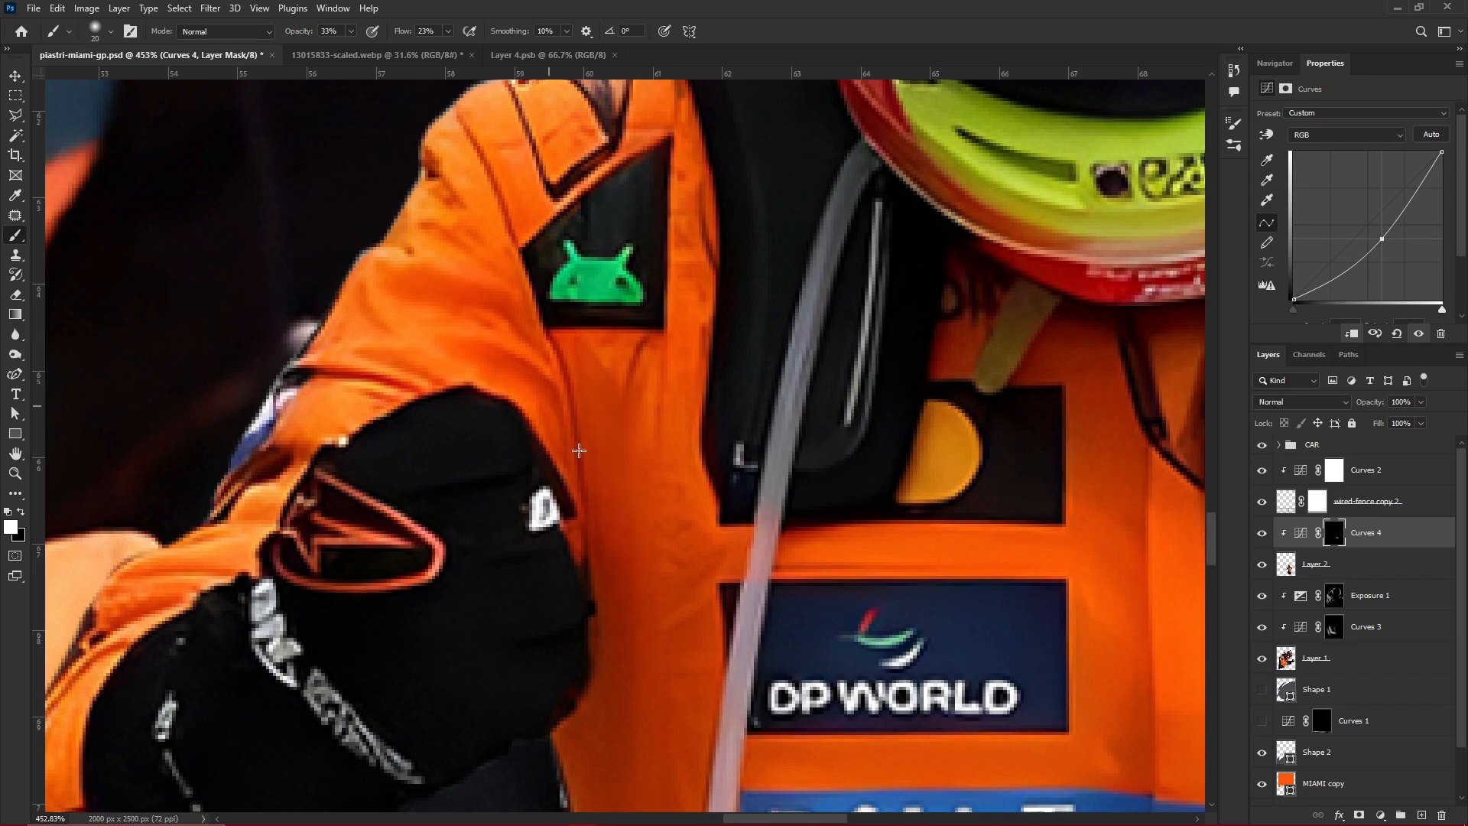
drag(341, 389, 373, 395)
scroll(493, 599, down, 2)
scroll(974, 527, up, 4)
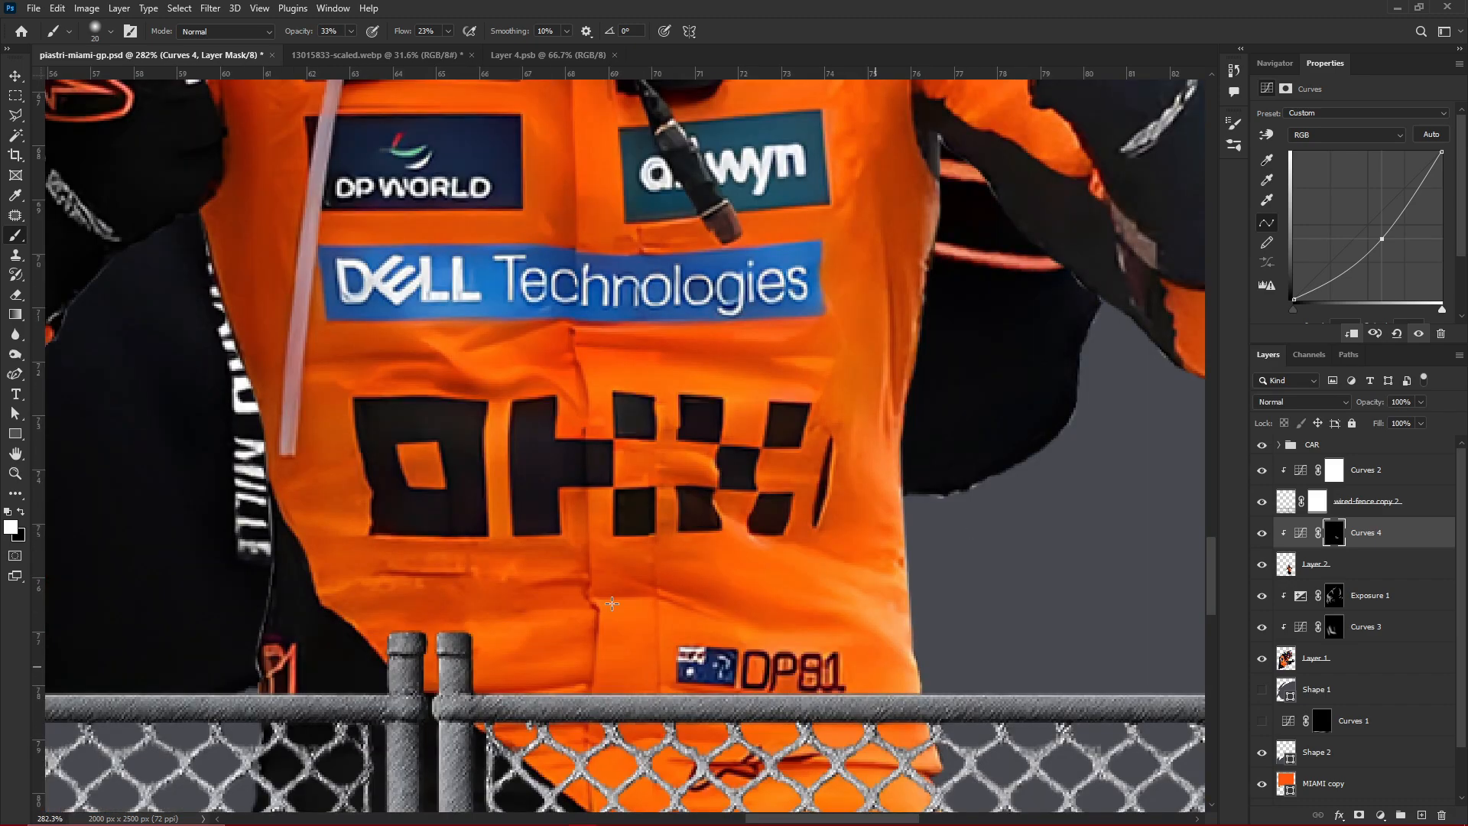
Brush shading along the small driver's waist folds above the flag patch, the side of the chest and the left sleeve
drag(612, 603, 774, 622)
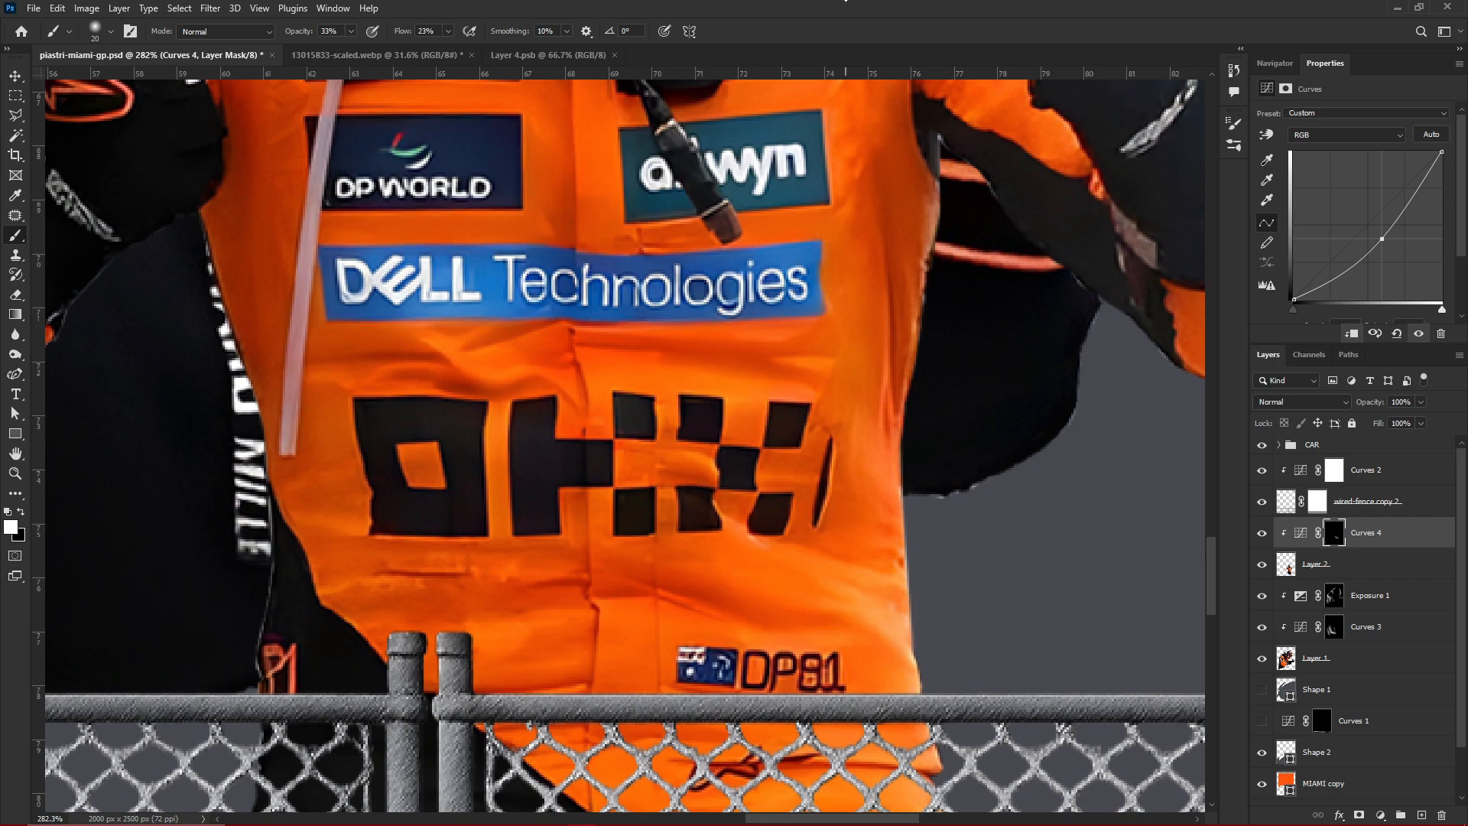
scroll(637, 318, down, 3)
scroll(637, 318, up, 4)
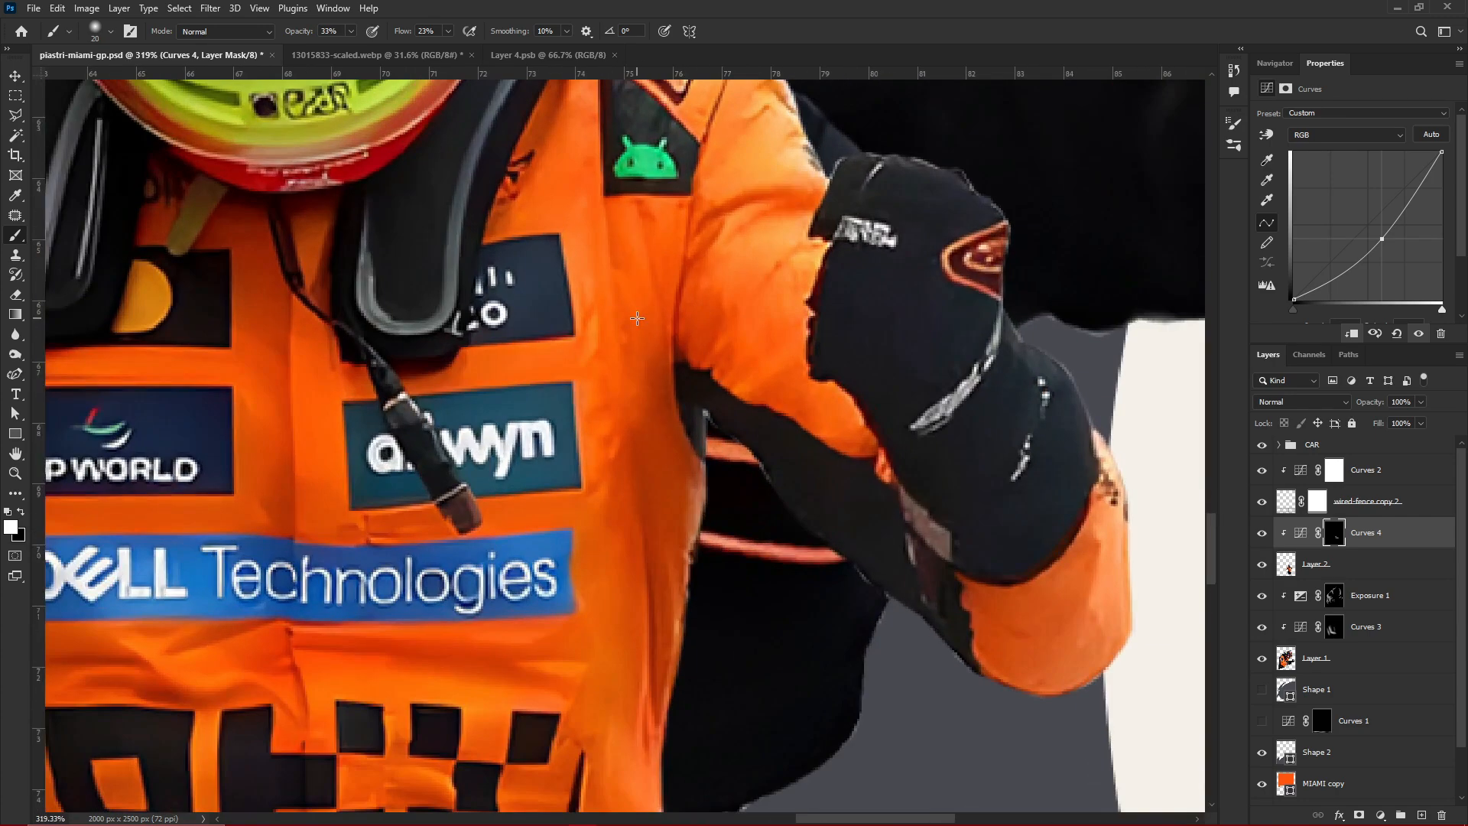
scroll(636, 318, down, 3)
scroll(654, 321, up, 3)
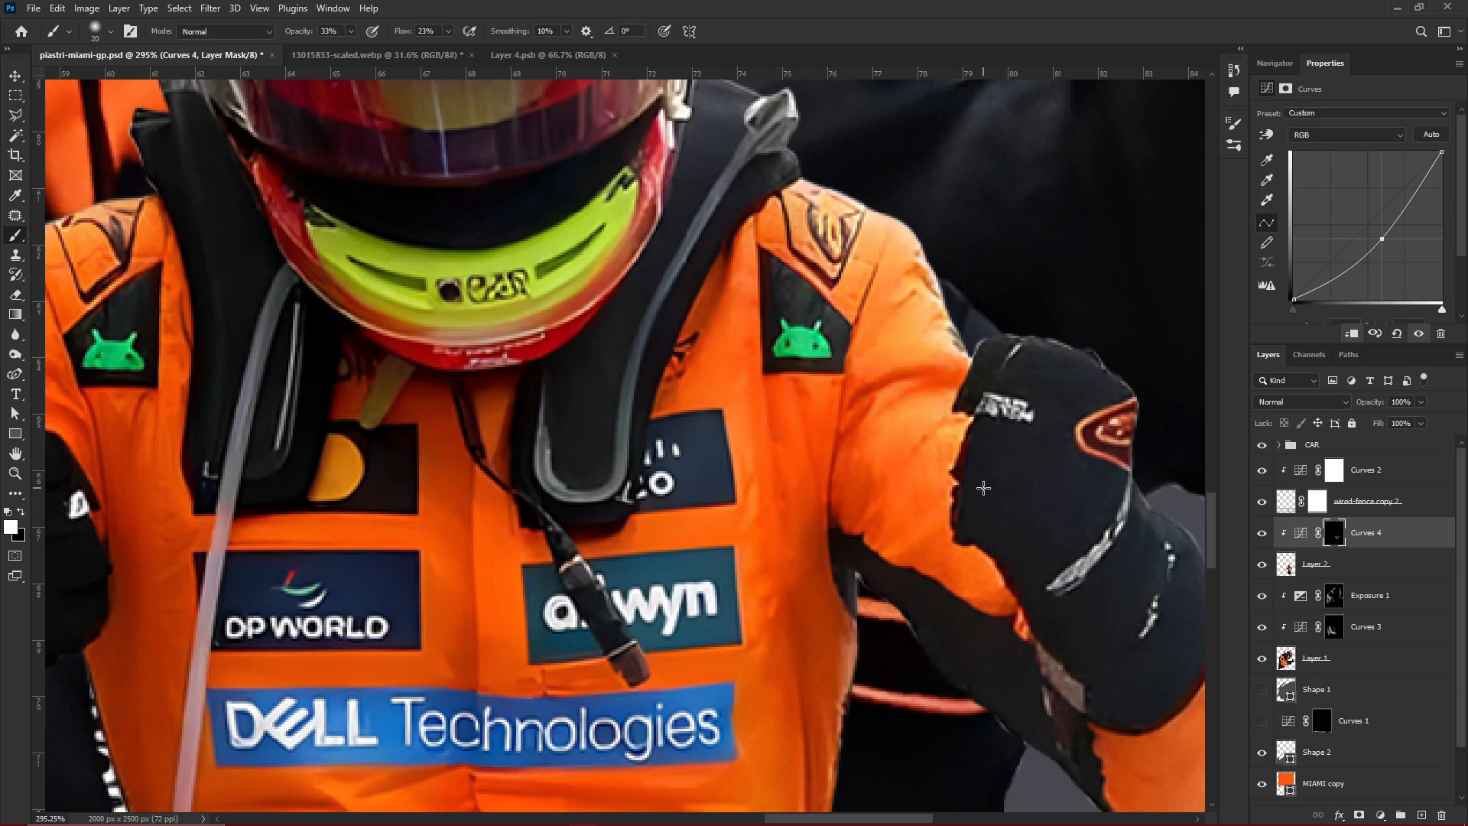
scroll(948, 500, down, 2)
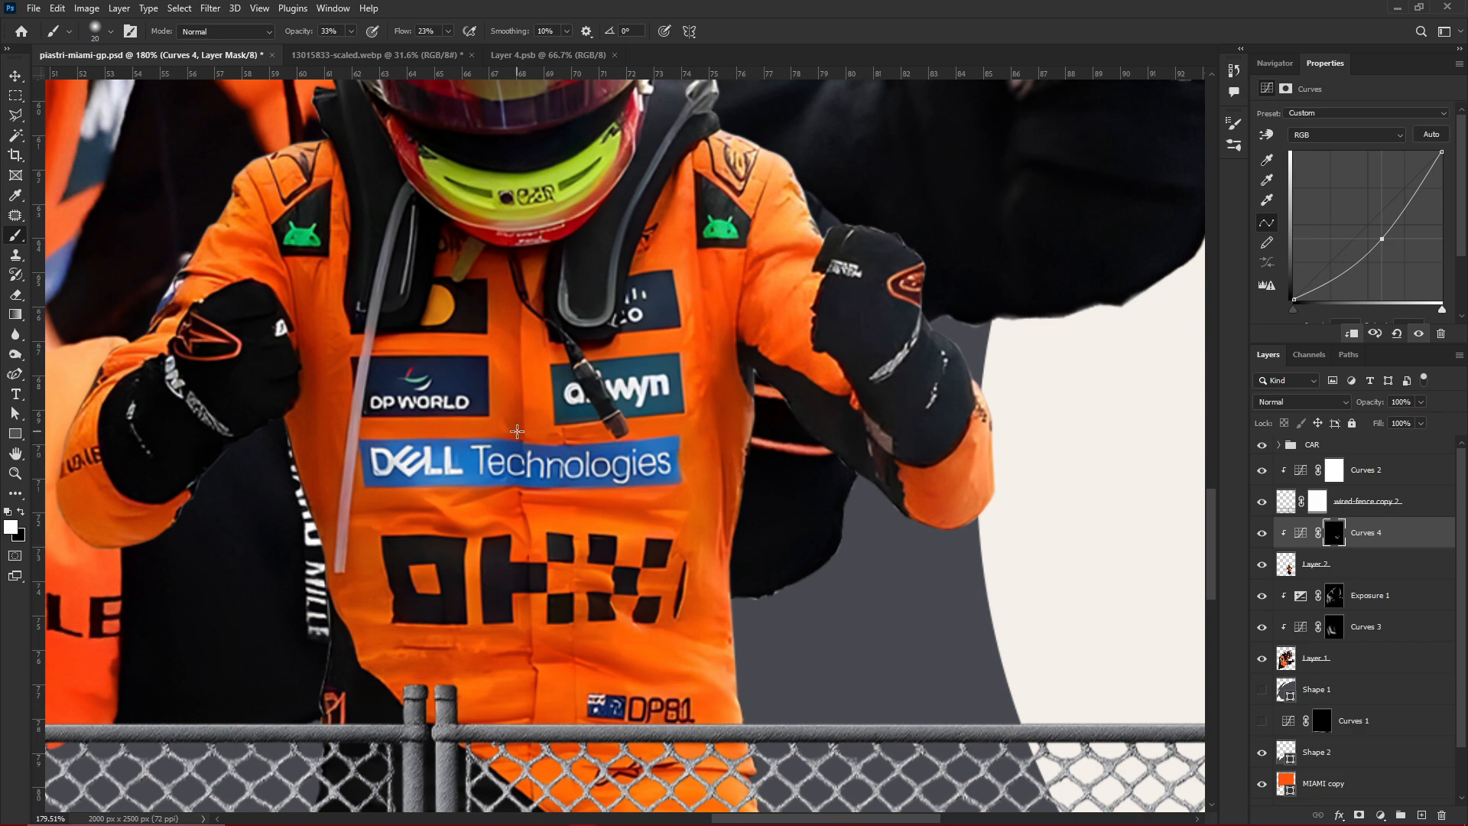
Enlarge the brush to 35 and paint shading around the small driver's helmet and collar
scroll(518, 432, down, 3)
scroll(517, 432, up, 3)
key(])
key(])
key(])
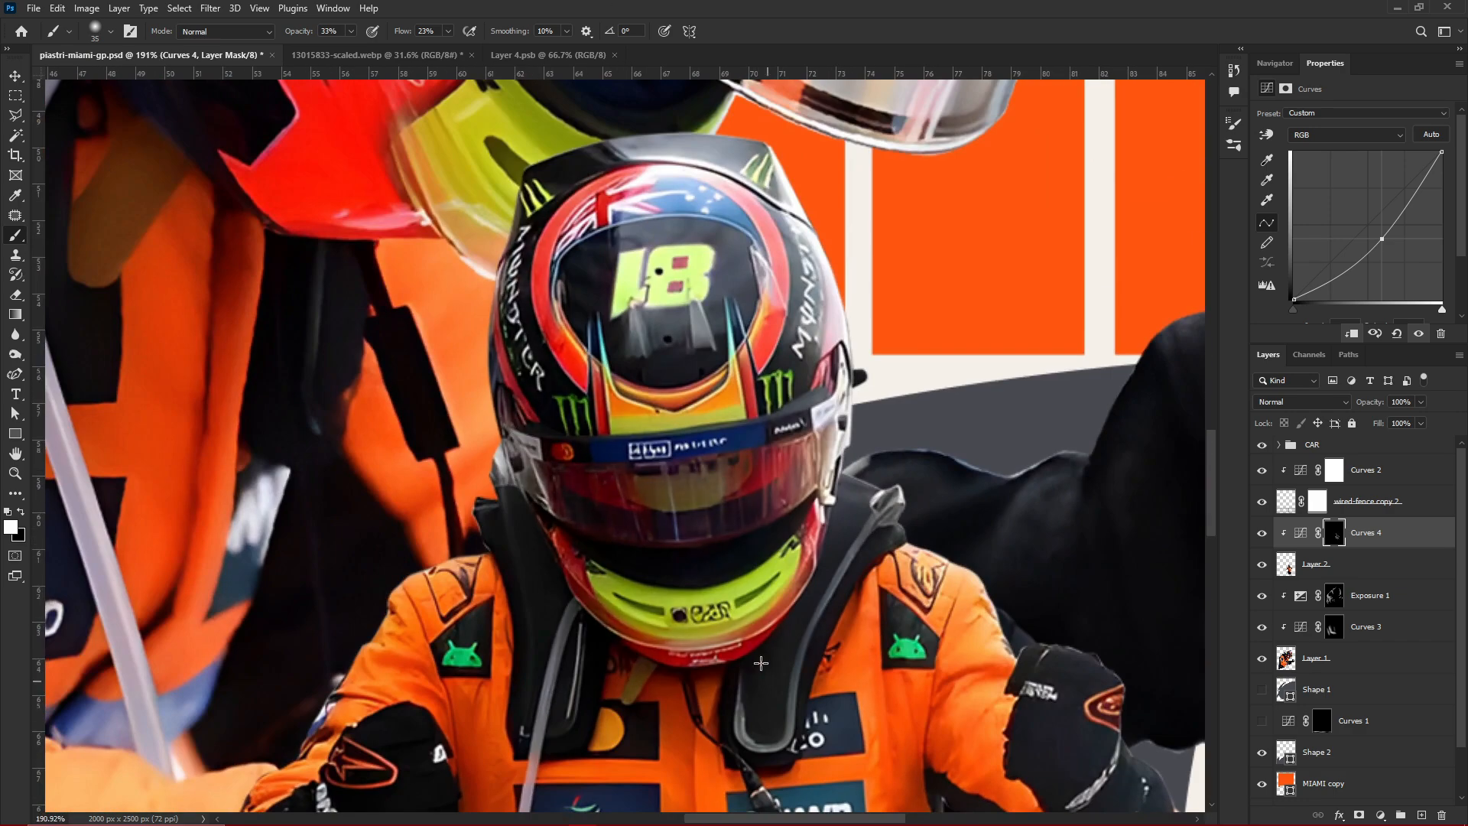
scroll(628, 652, down, 3)
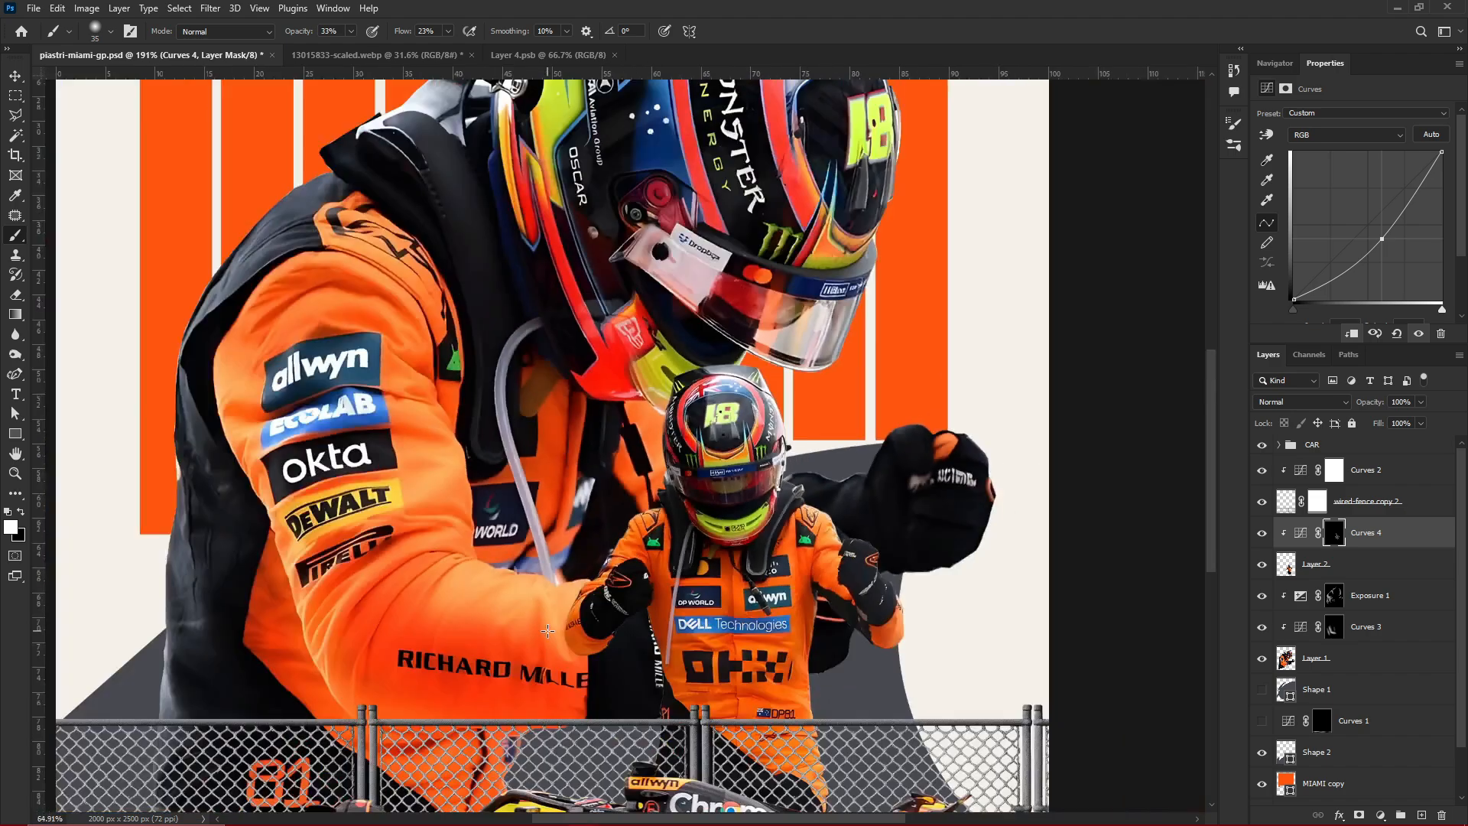
Reduce the brush size to 10 and paint finer shading around the small driver's right glove and sleeve
scroll(547, 631, up, 3)
key([)
scroll(548, 631, up, 2)
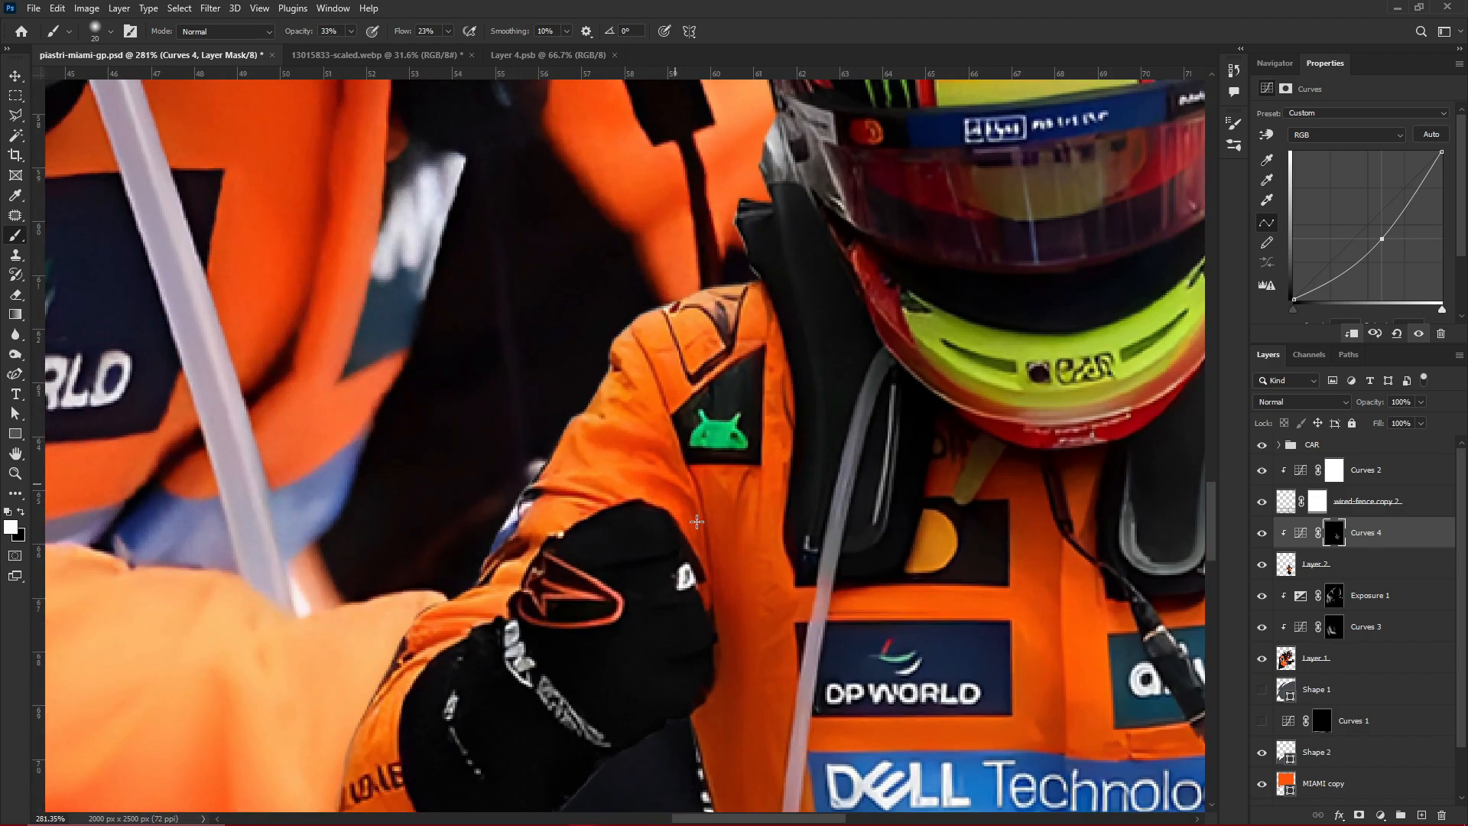
key([)
key([)
key([)
Lower the Curves 4 midtones further to deepen the small driver's shading, and compare with the adjustment hidden and shown
scroll(809, 436, down, 3)
drag(1383, 239, 1394, 254)
scroll(1127, 602, down, 4)
click(1263, 533)
click(1263, 534)
Brush shading onto the small driver's lower torso and hip behind the fence, using brush sizes between 20 and 7
scroll(1128, 604, up, 5)
key(])
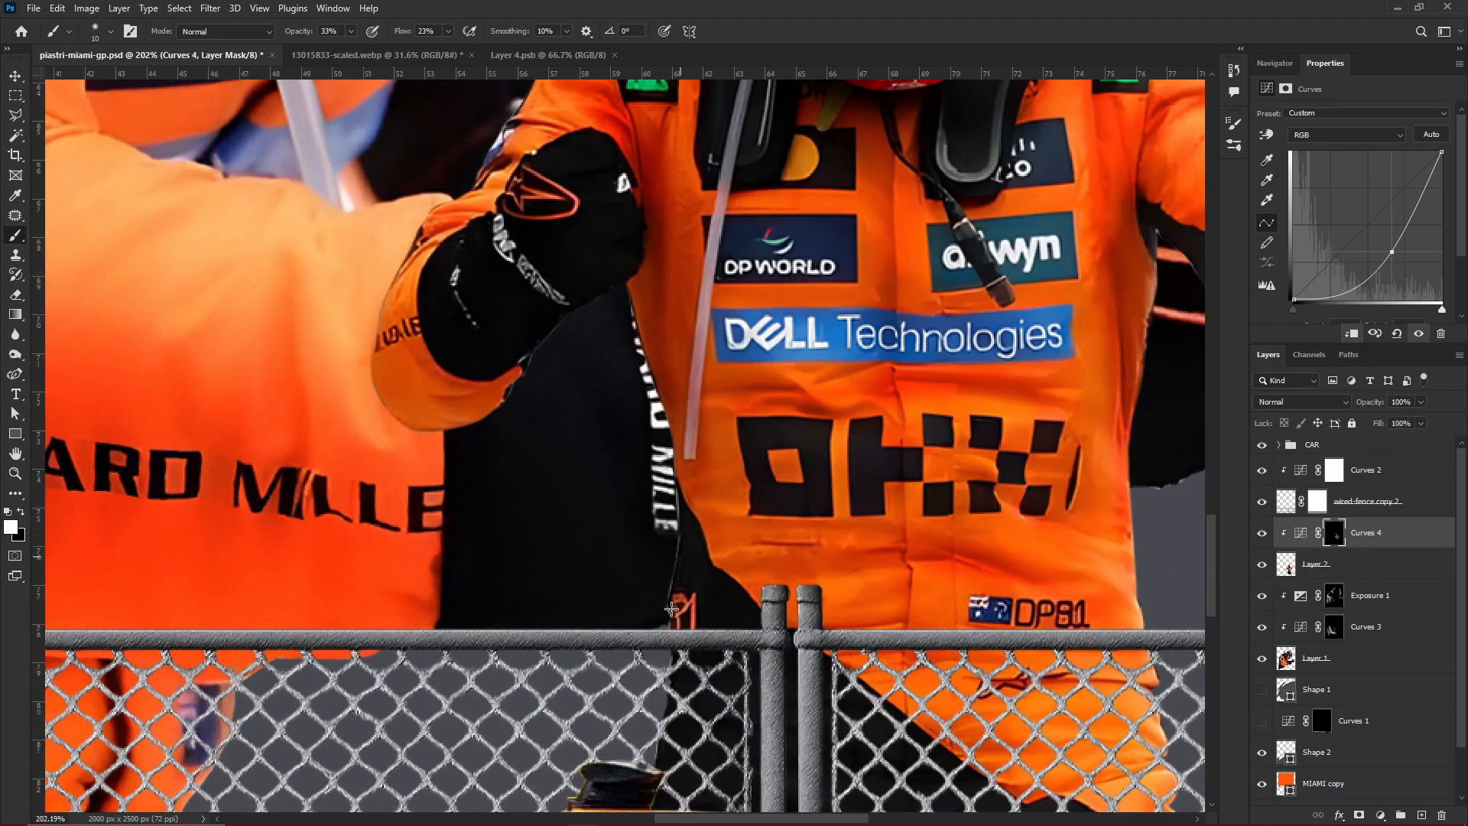
key(bracketright)
scroll(977, 515, up, 6)
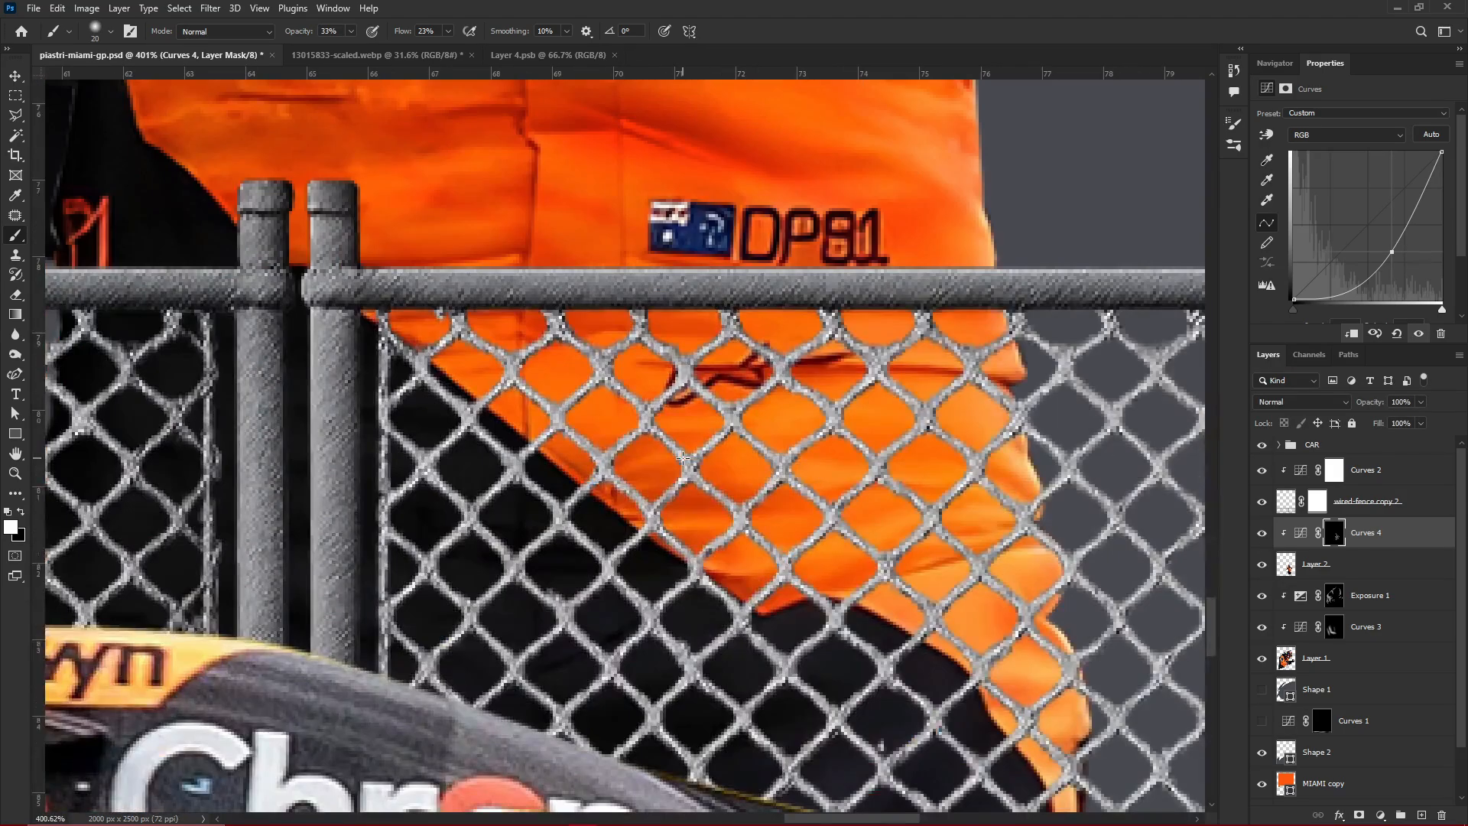
key([)
key([)
key([)
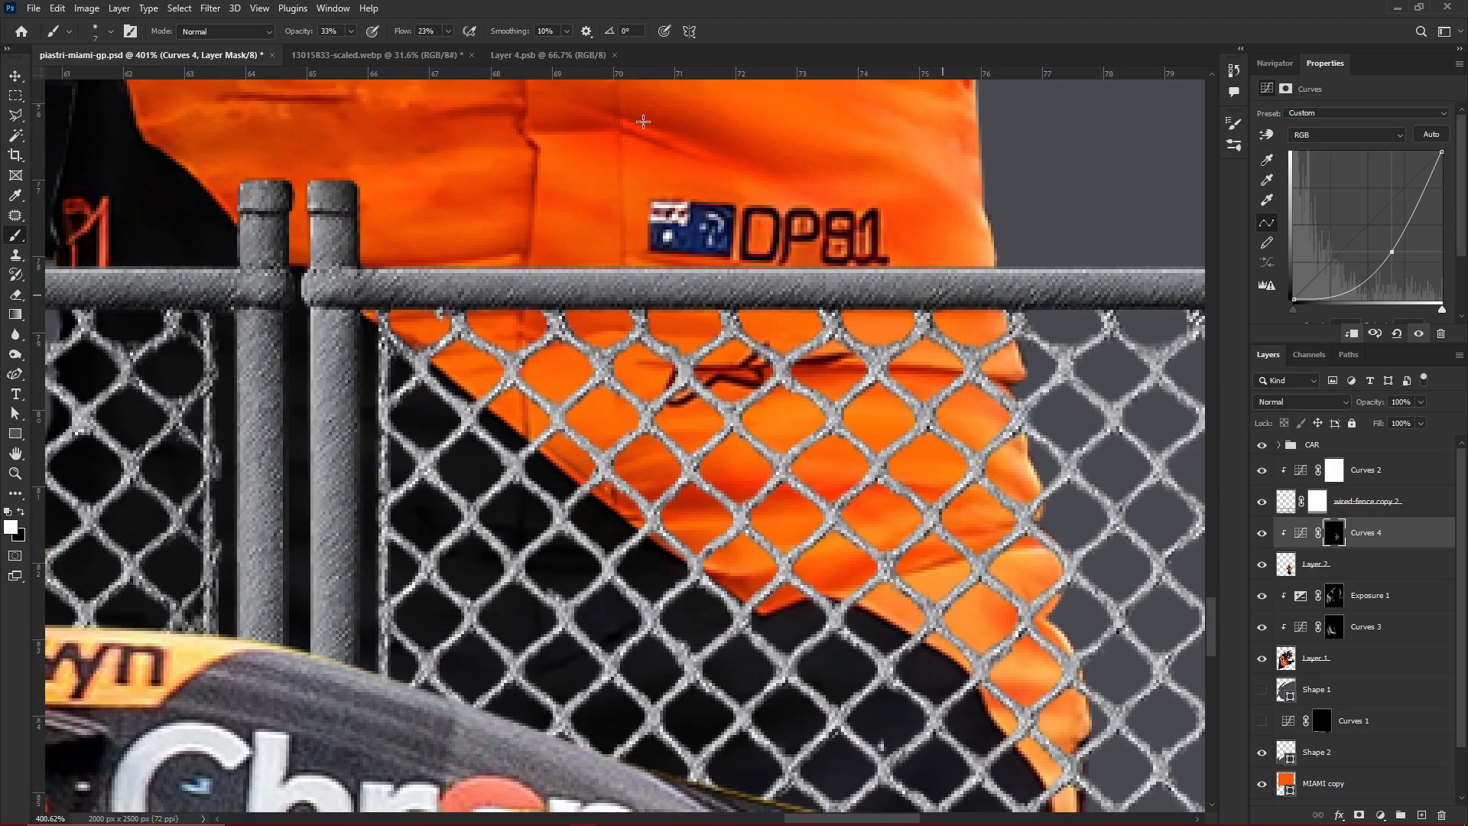
Brush shading onto the orange cuff and elbow of the small driver's left sleeve on the Curves 4 mask
scroll(962, 529, down, 5)
scroll(909, 614, up, 6)
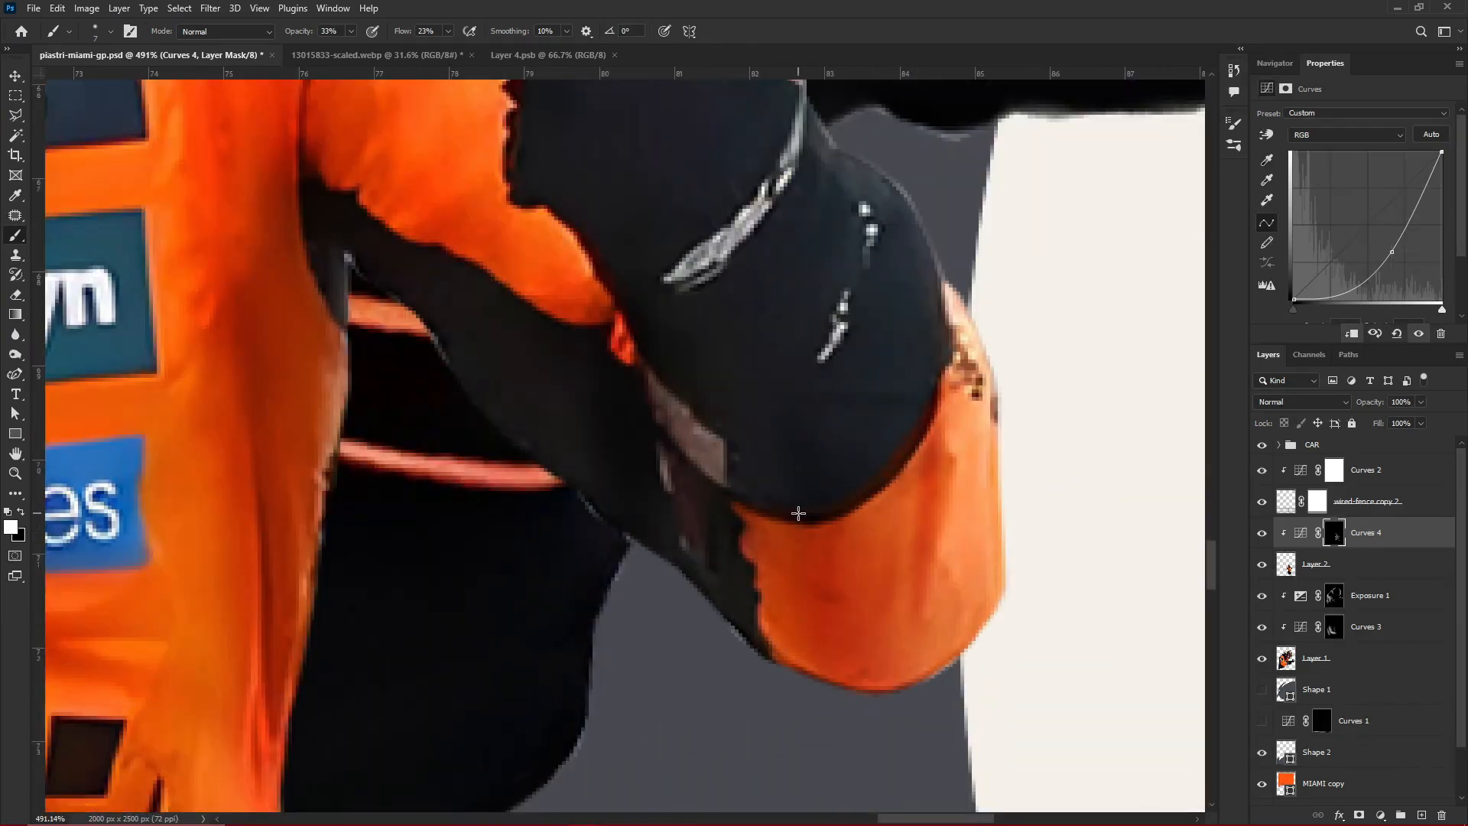
drag(861, 510, 867, 679)
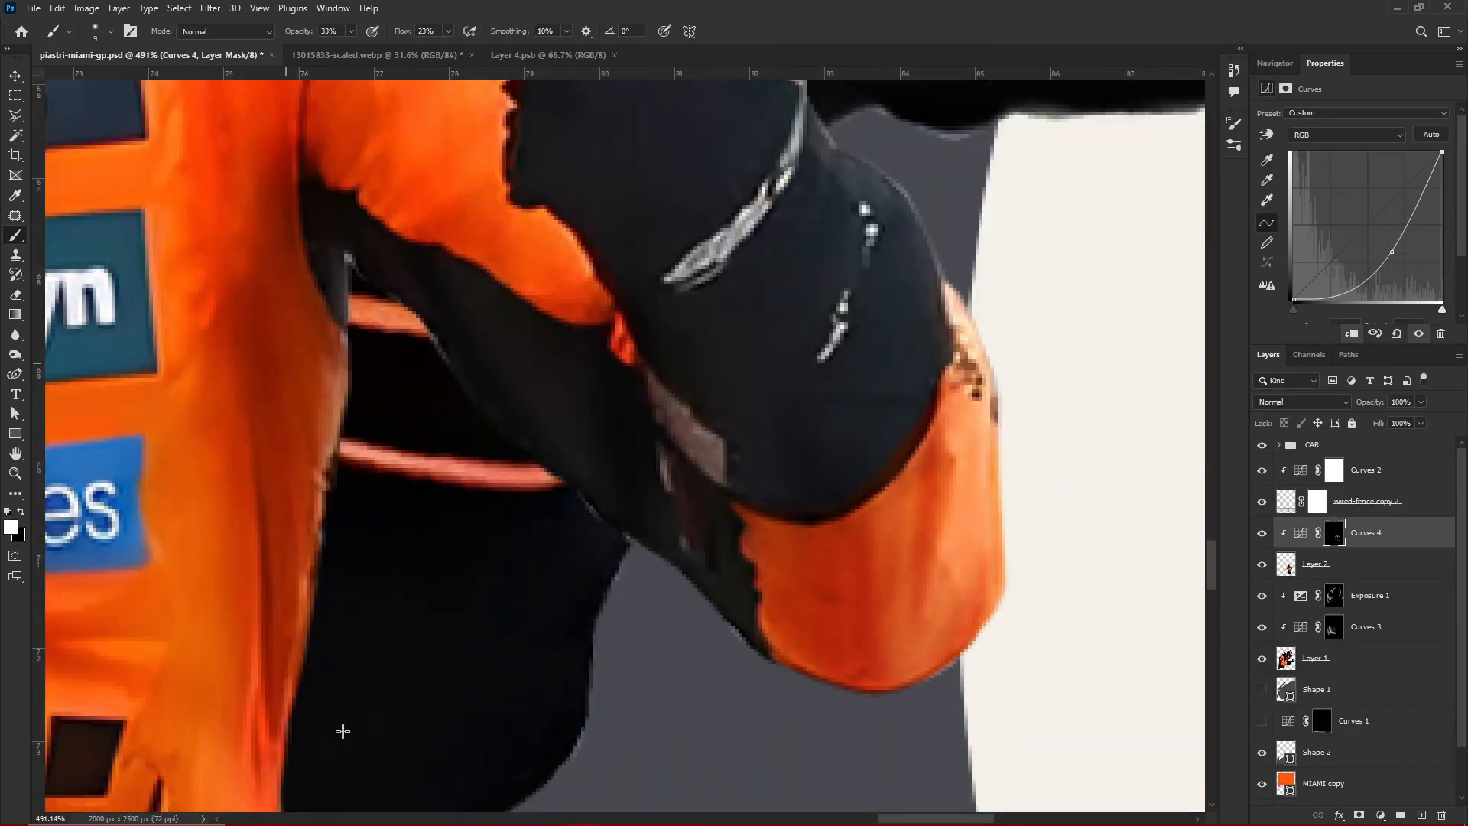
Touch up the shading on the small driver's left arm with a size 20 brush and save the poster
scroll(343, 731, down, 4)
scroll(443, 269, up, 3)
key(bracketright)
key(bracketright)
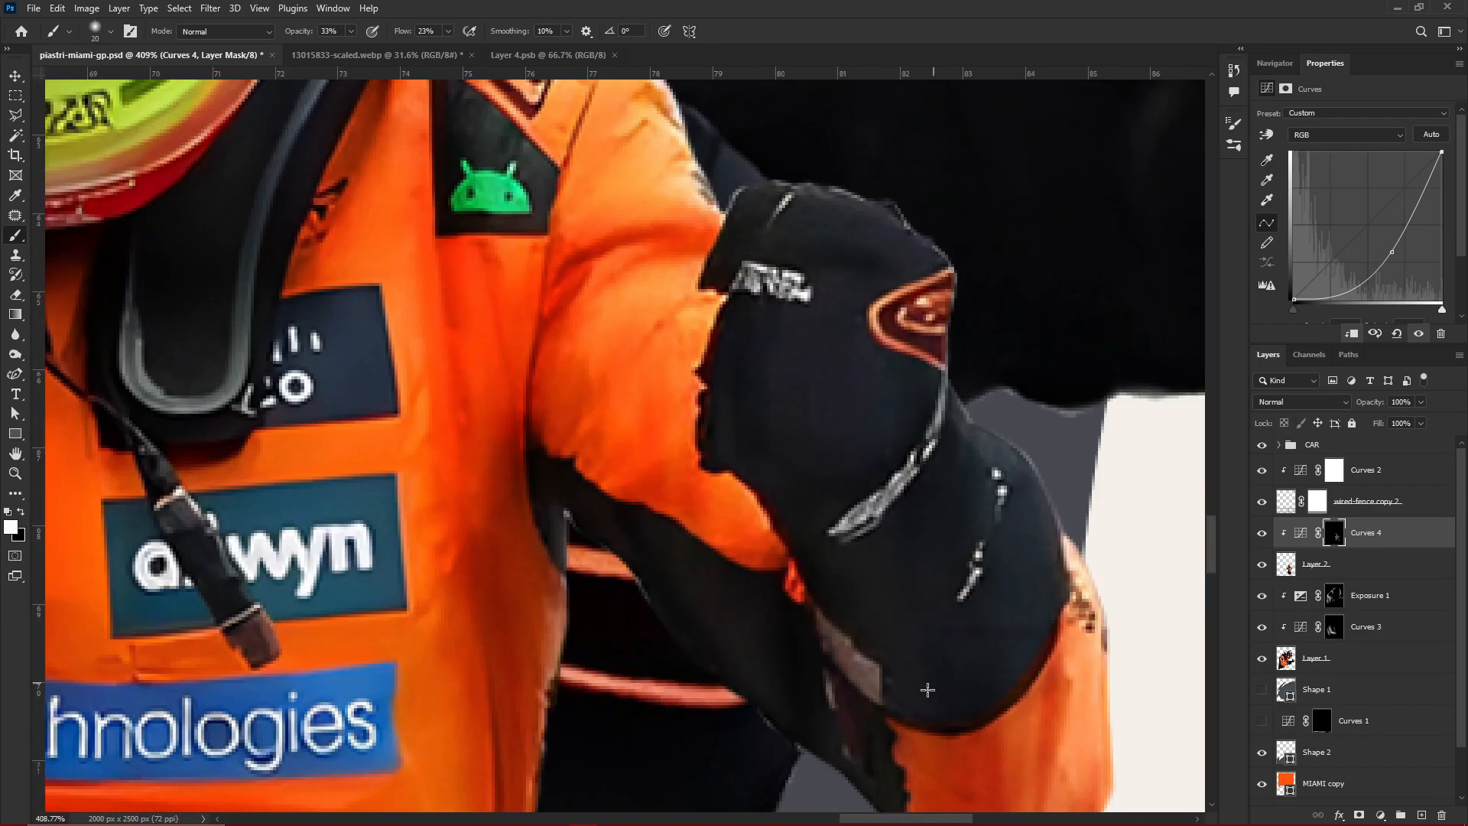
scroll(999, 390, down, 16)
key(v)
key(ctrl+s)
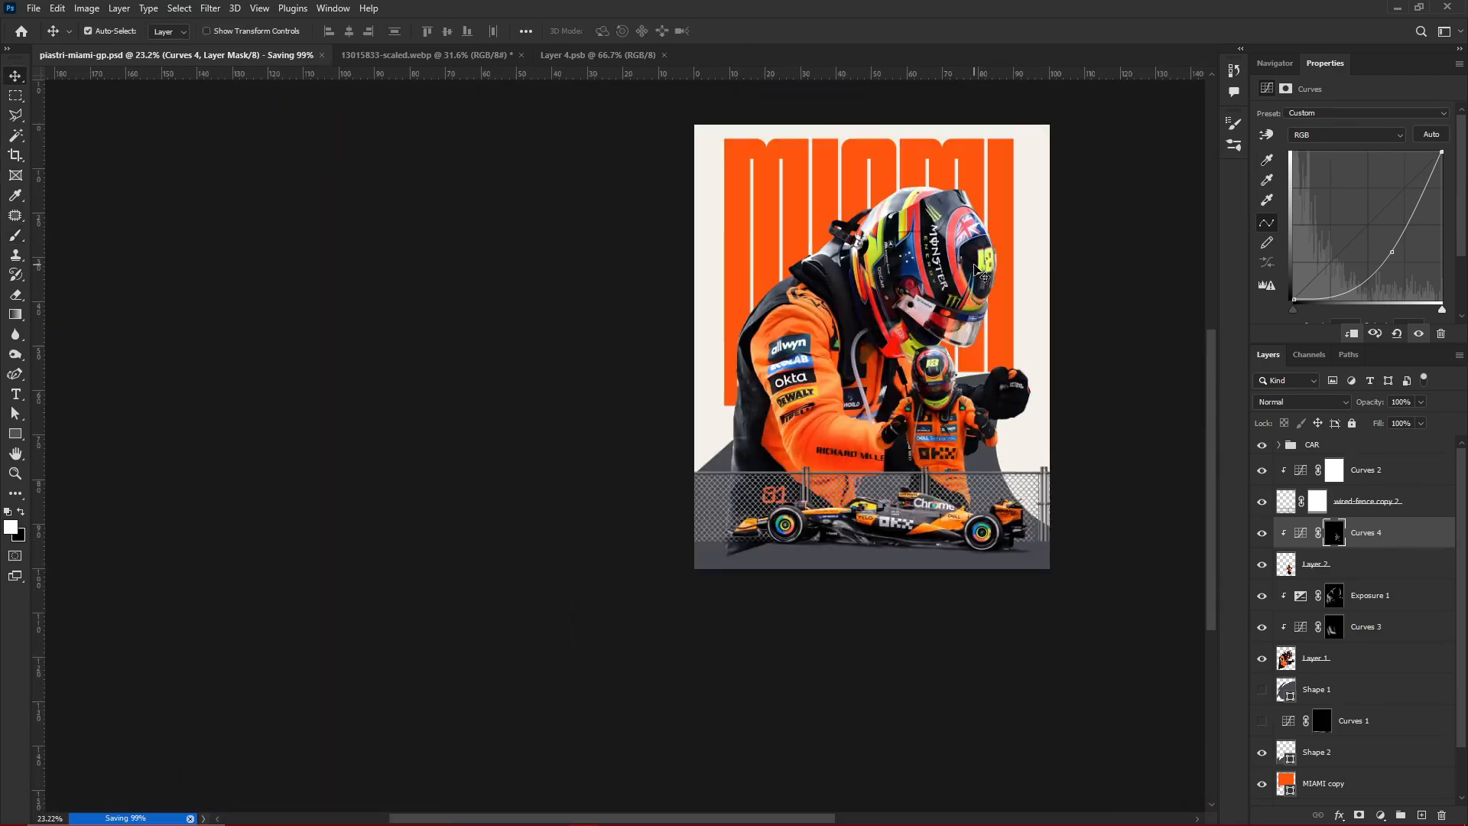
scroll(948, 290, up, 5)
scroll(792, 428, down, 4)
scroll(794, 536, down, 3)
scroll(803, 665, up, 5)
Add a layer mask to Layer 1 and paint out the large driver's leftover lower edge below the fence with a soft 500 px brush
click(1377, 596)
click(1369, 658)
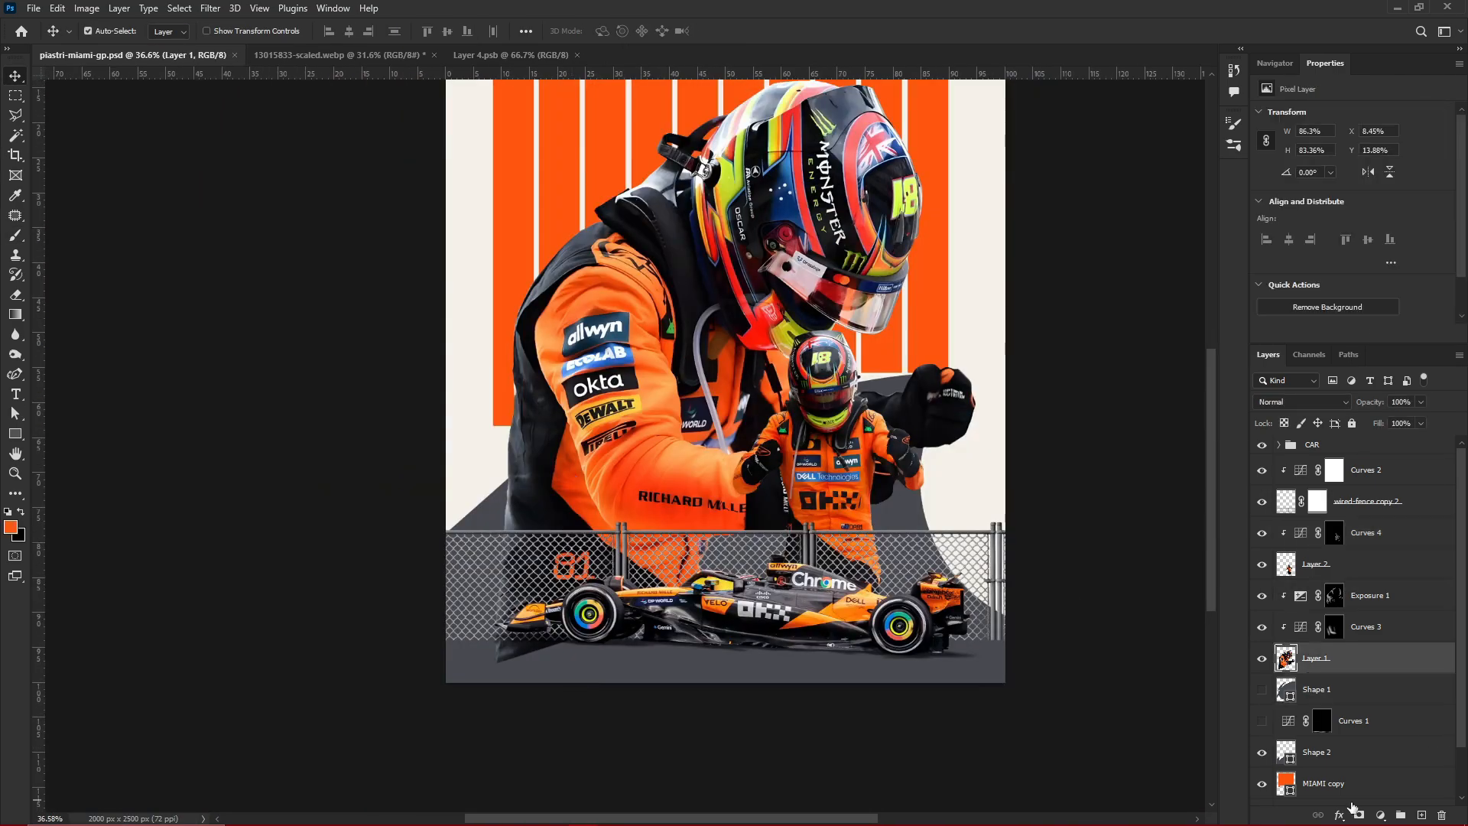
click(1358, 815)
key(b)
key(x)
key(bracketright)
scroll(537, 720, up, 4)
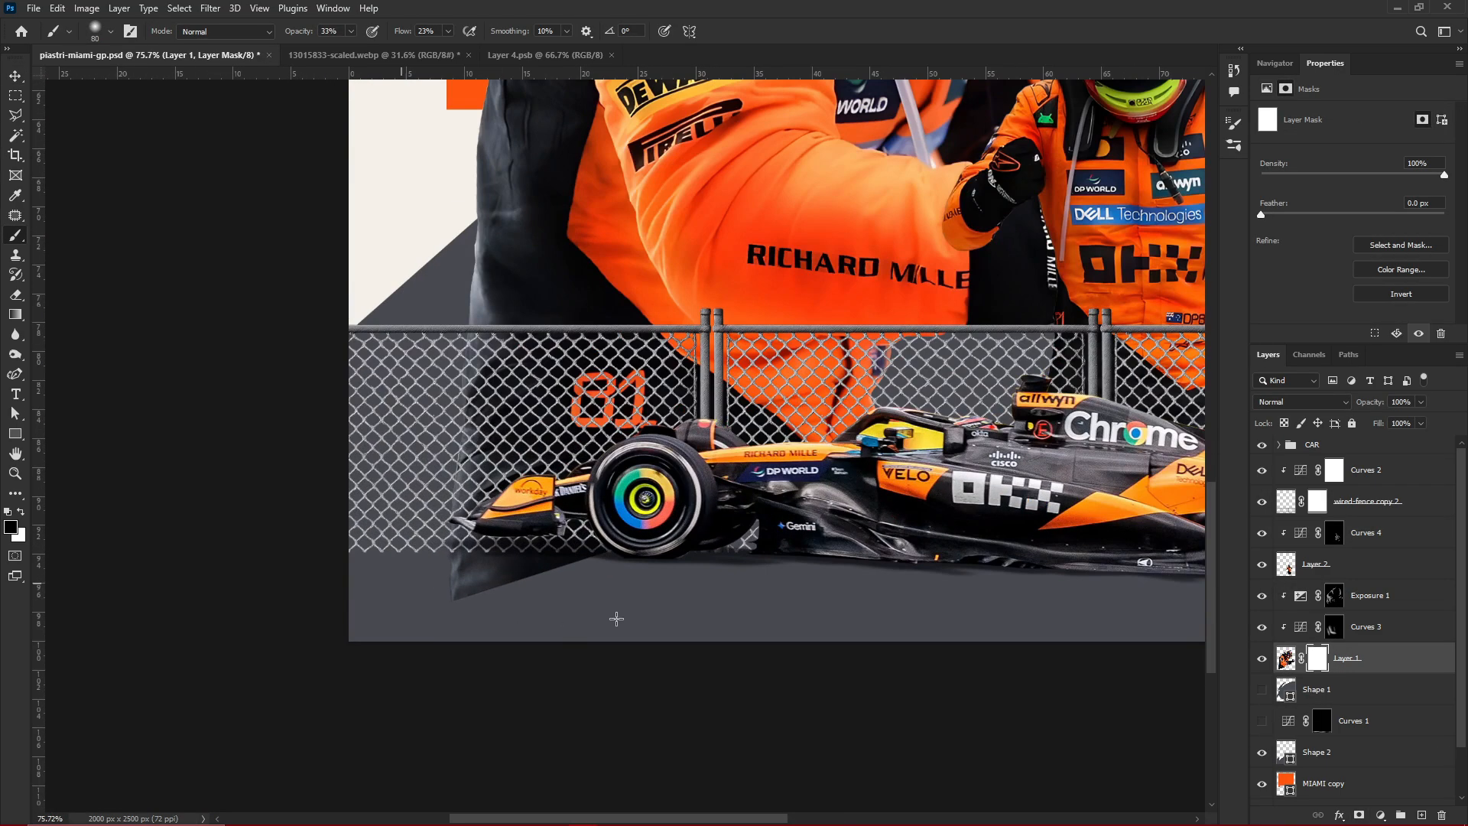
drag(445, 426, 558, 506)
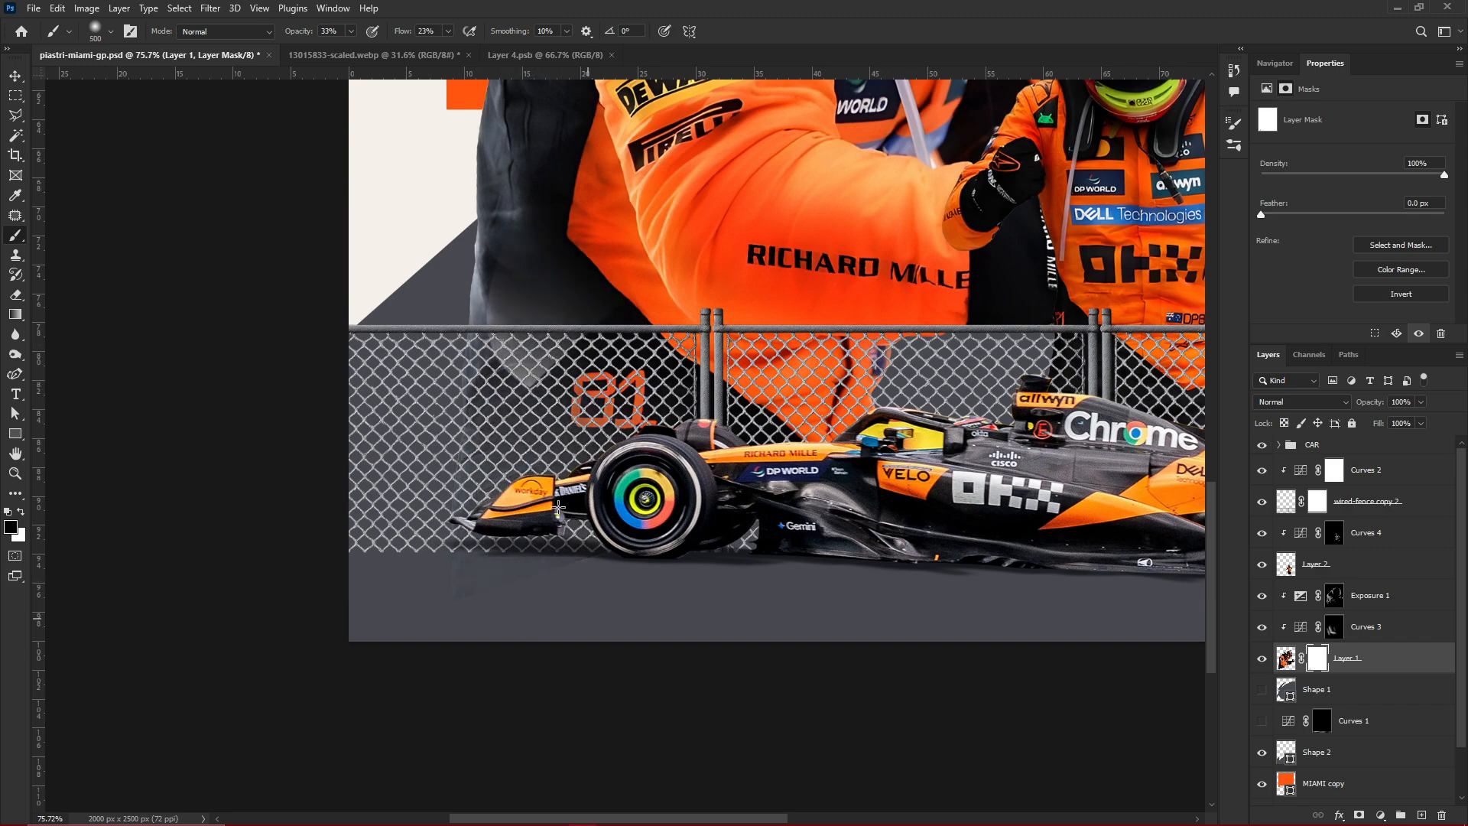
scroll(540, 670, down, 5)
key(v)
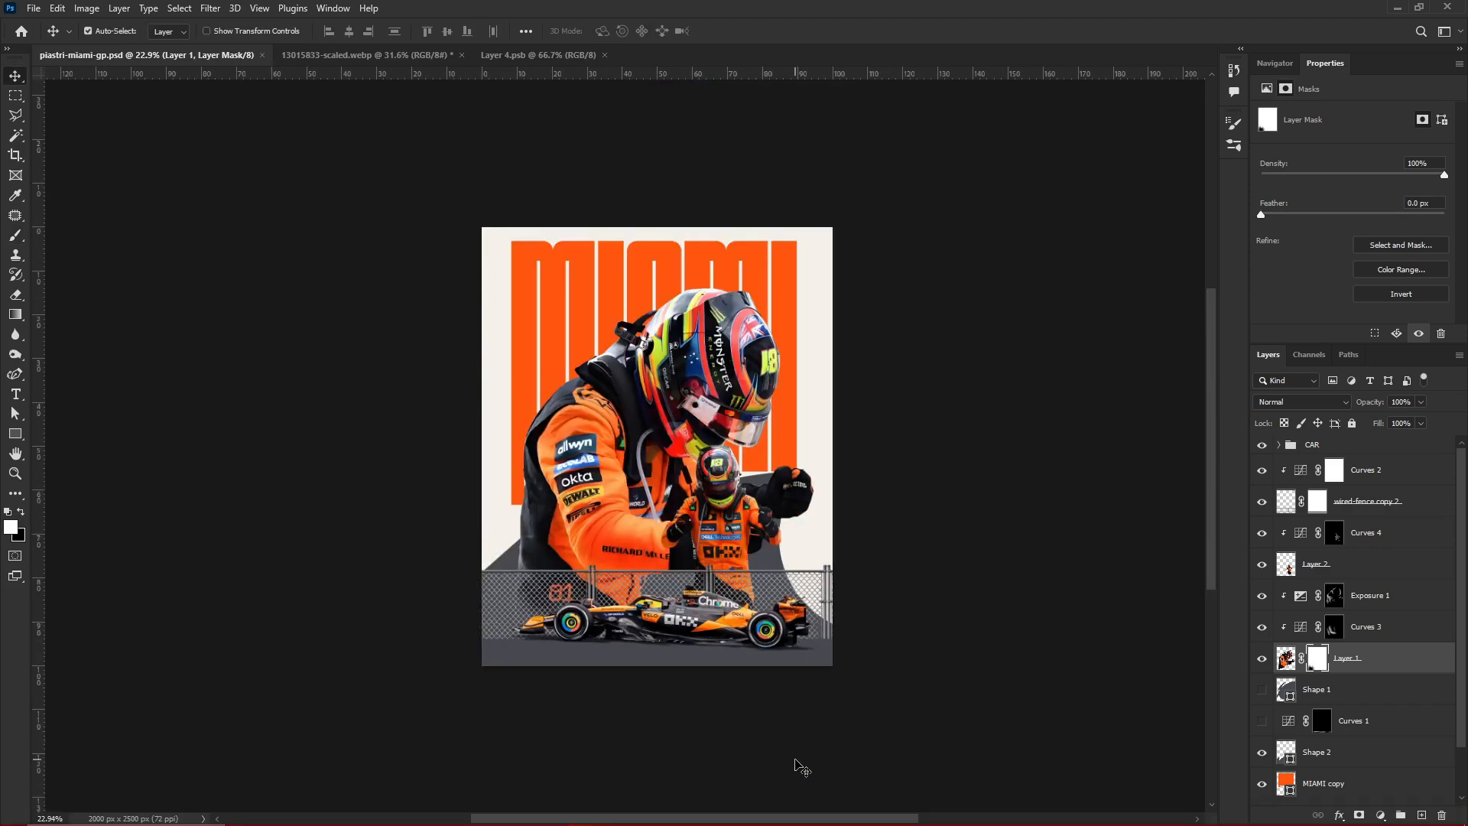
Add a clipped Exposure adjustment above Curves 4 with exposure +0.67 and gamma correction 1.21, and invert its mask
scroll(718, 520, up, 10)
click(1401, 534)
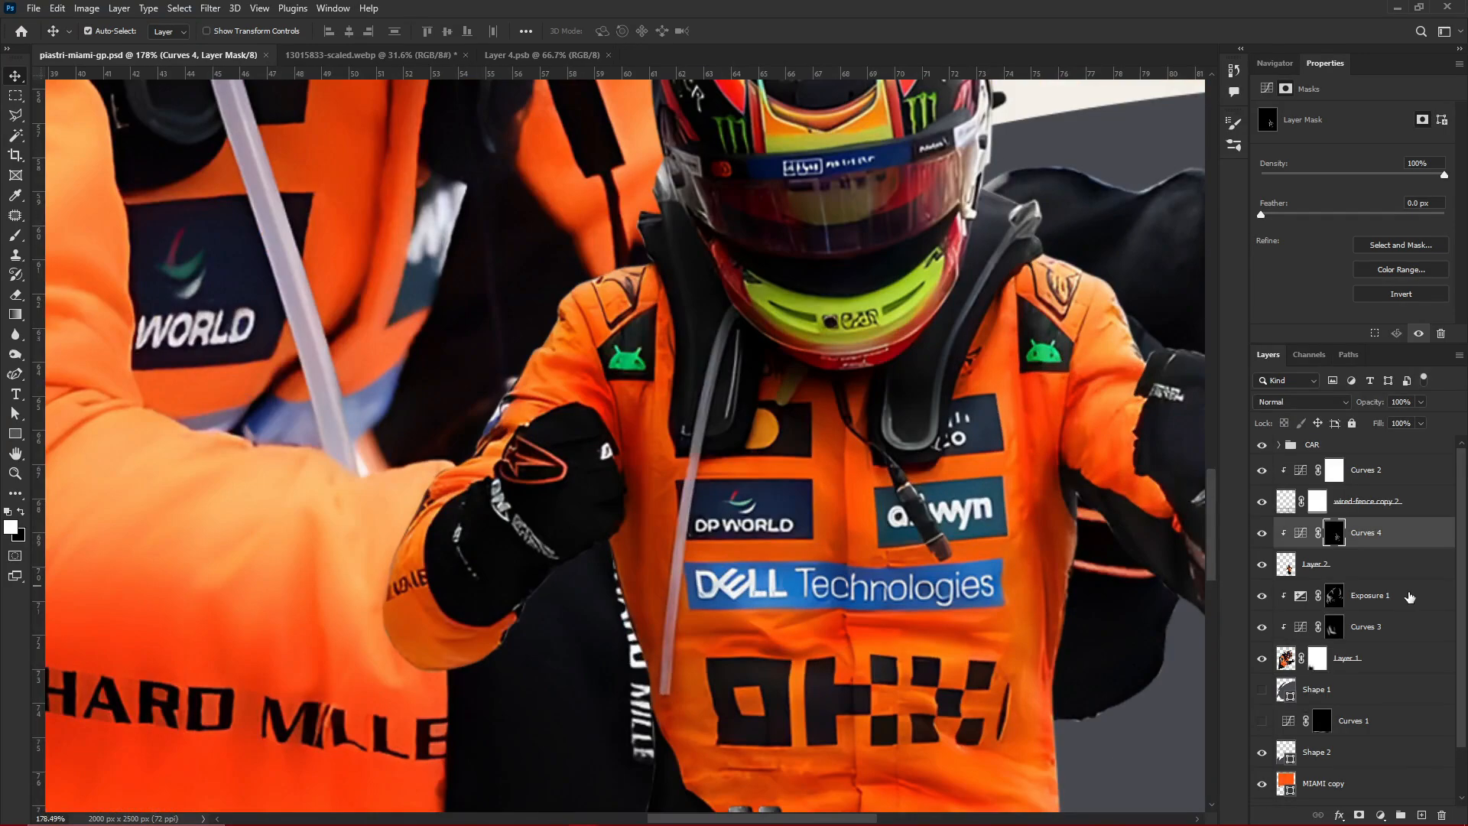
click(1380, 816)
click(1374, 639)
key(ctrl+alt+g)
drag(1353, 153, 1362, 153)
drag(1354, 212, 1341, 212)
key(ctrl+i)
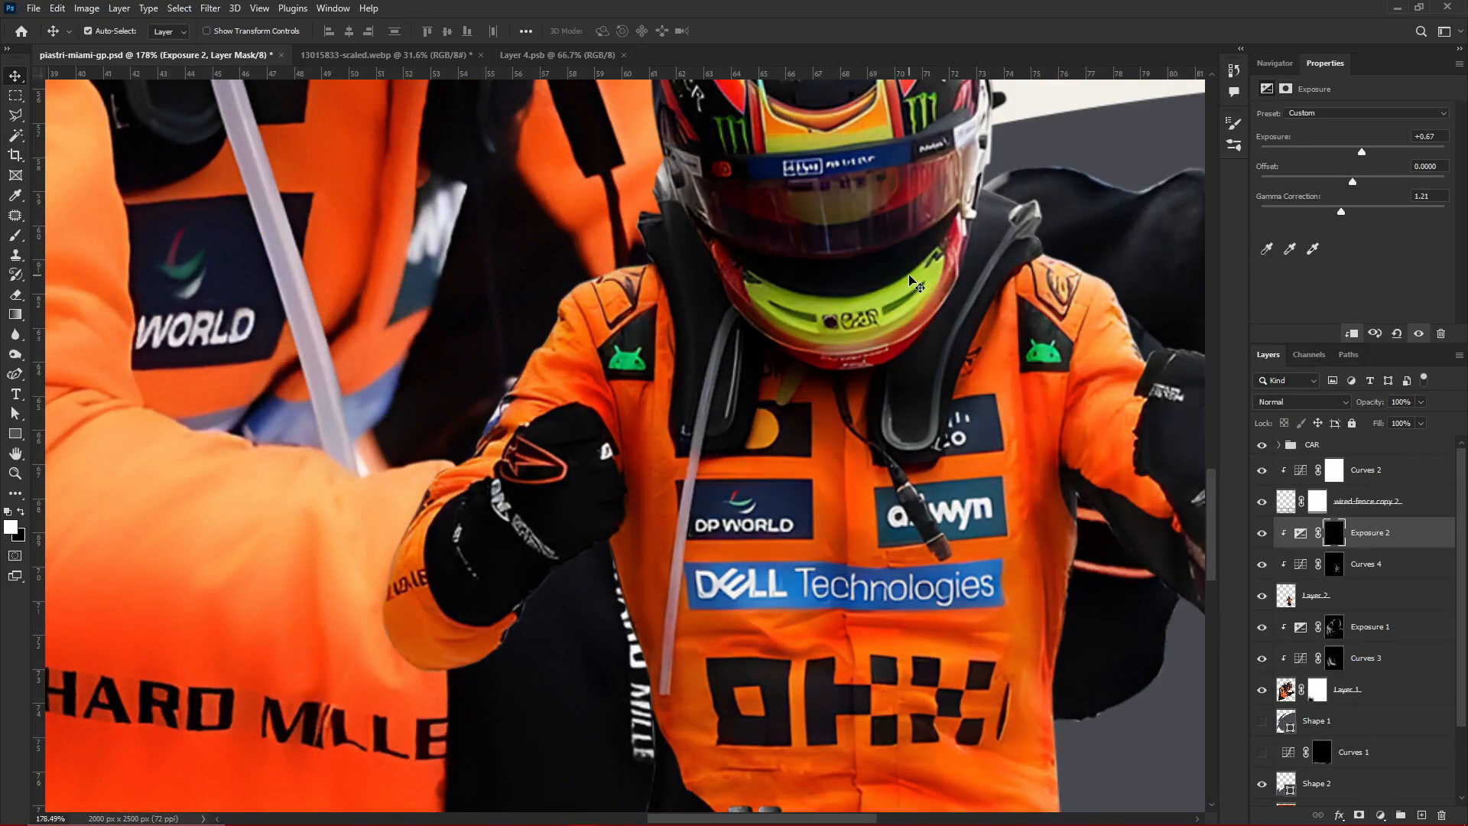
Brush Exposure 2 highlights onto the small driver's left shoulder and upper sleeve
key(b)
scroll(1124, 321, up, 6)
drag(802, 141, 983, 313)
drag(666, 195, 682, 551)
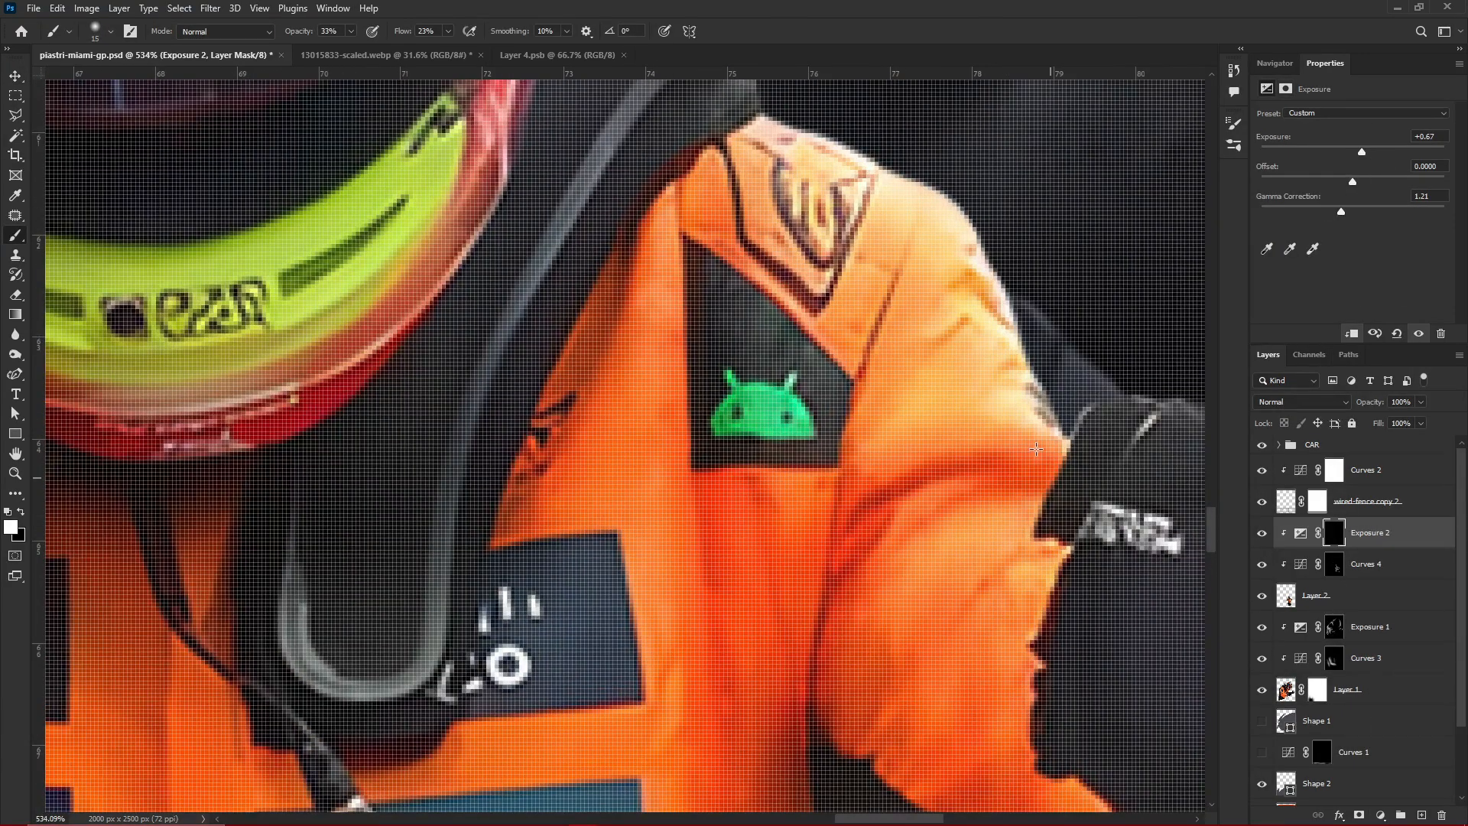
scroll(1036, 449, down, 3)
drag(1036, 449, 770, 349)
drag(906, 312, 1041, 387)
Brush Exposure 2 highlights down the small driver's left arm and torso edge
scroll(1024, 383, down, 3)
drag(1025, 474, 955, 336)
mouse_move(688, 612)
mouse_down()
mouse_move(864, 436)
mouse_move(757, 237)
mouse_up()
scroll(816, 750, down, 4)
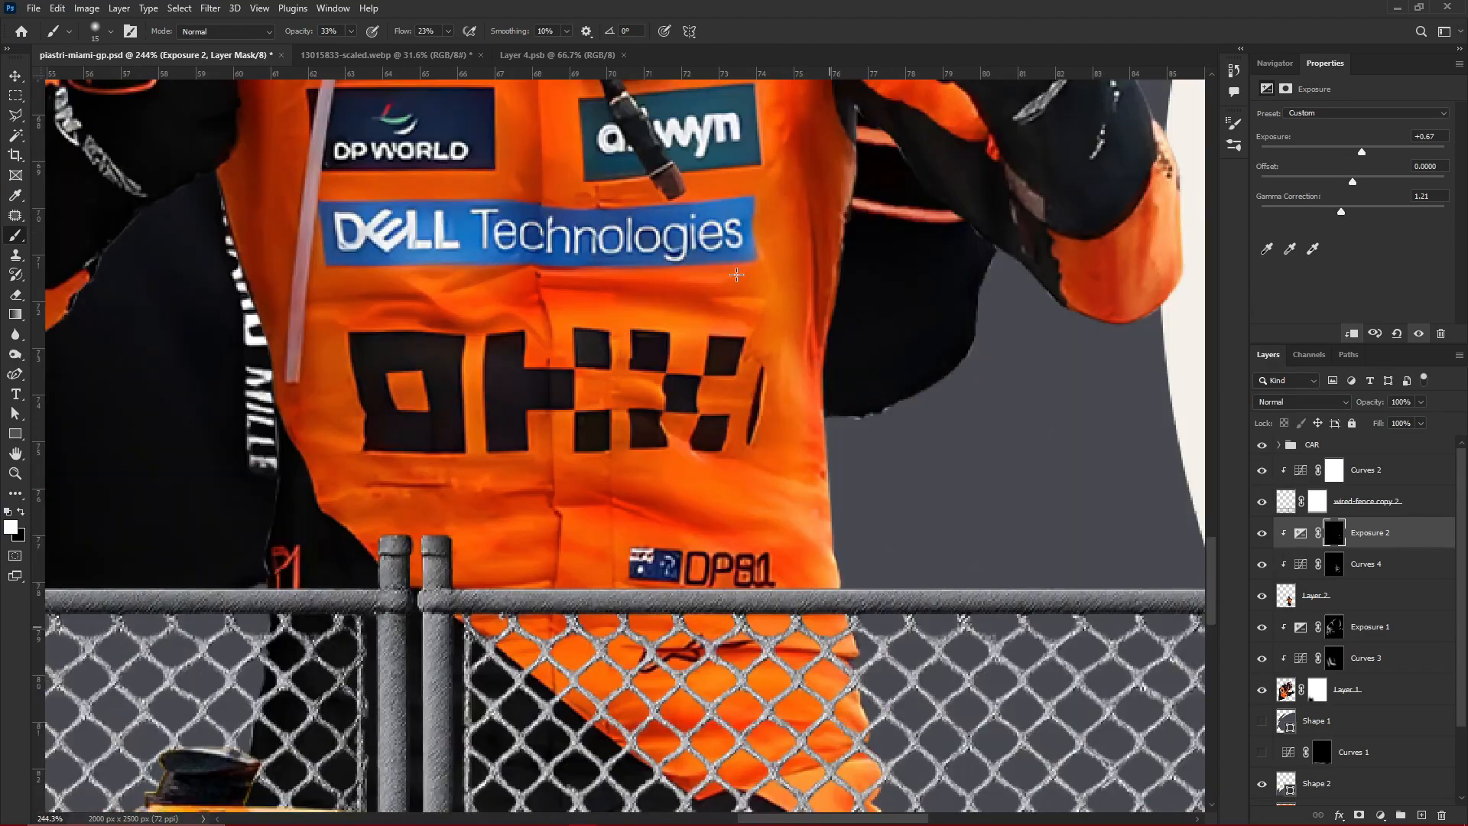
Brush Exposure 2 highlights along the left side of the small driver's helmet, using brush sizes 30 and 20
scroll(864, 643, up, 6)
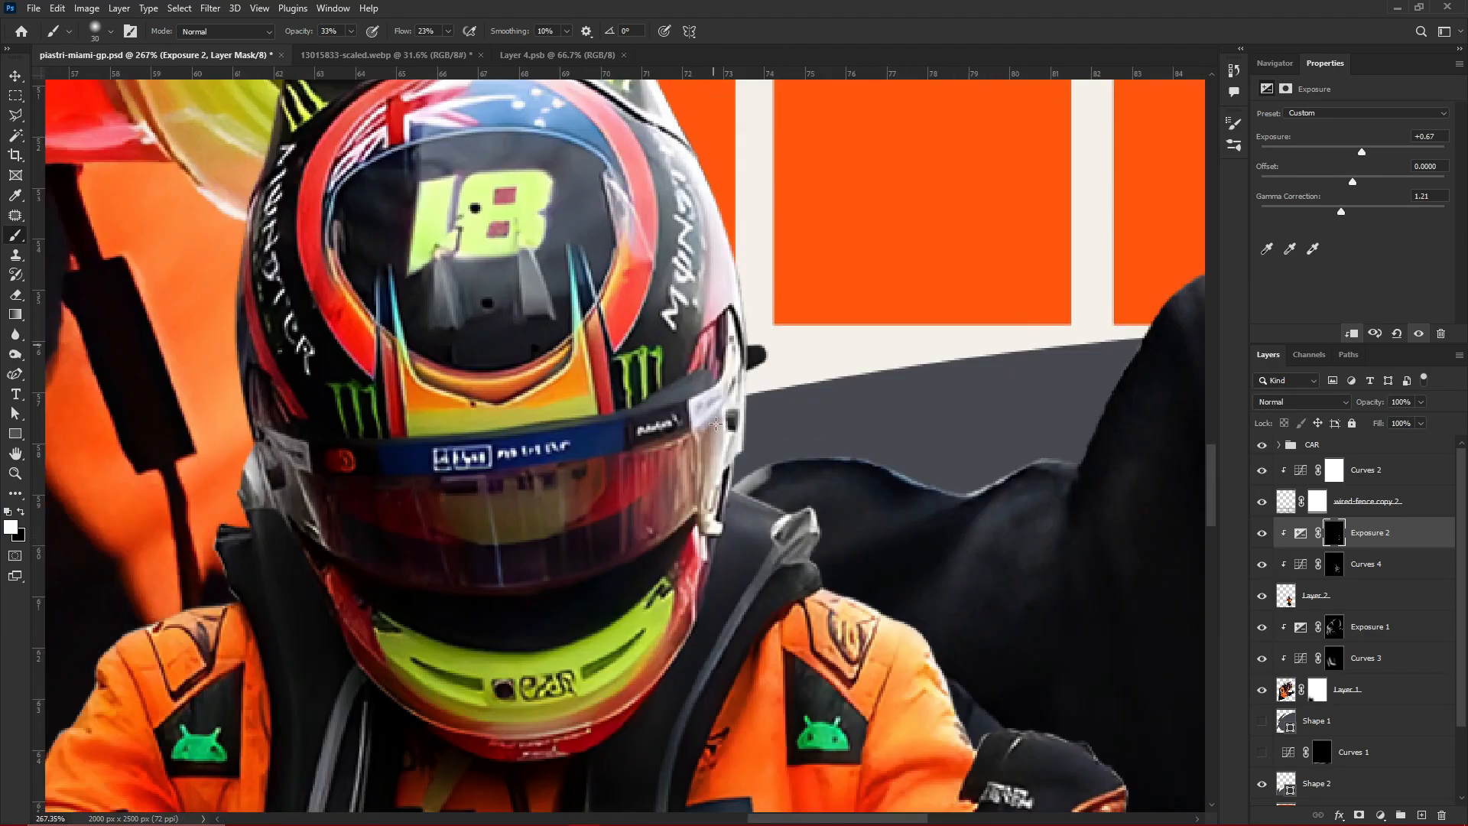
key(bracketright)
scroll(823, 539, down, 2)
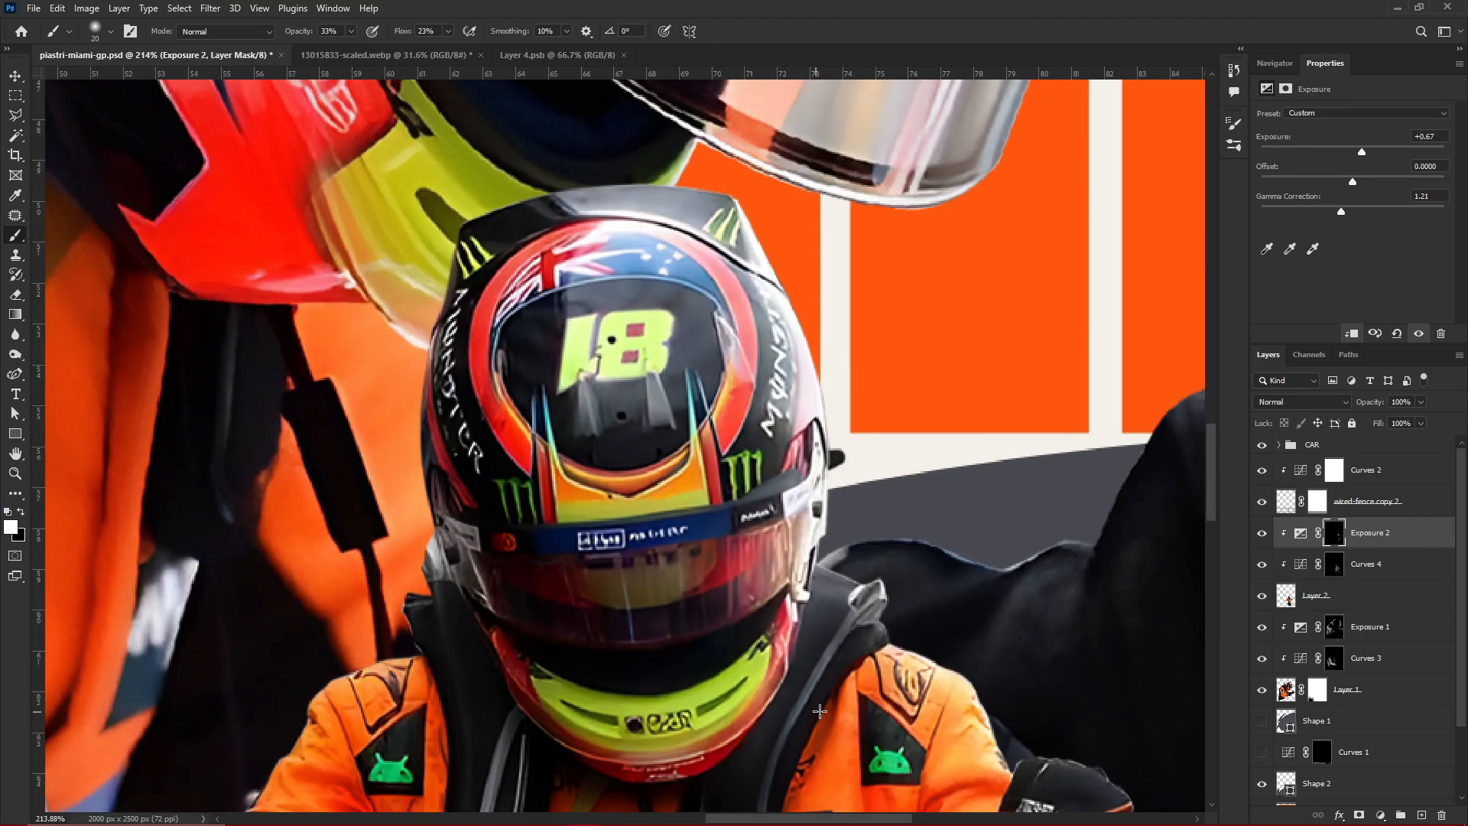
scroll(819, 683, down, 5)
scroll(1153, 584, down, 3)
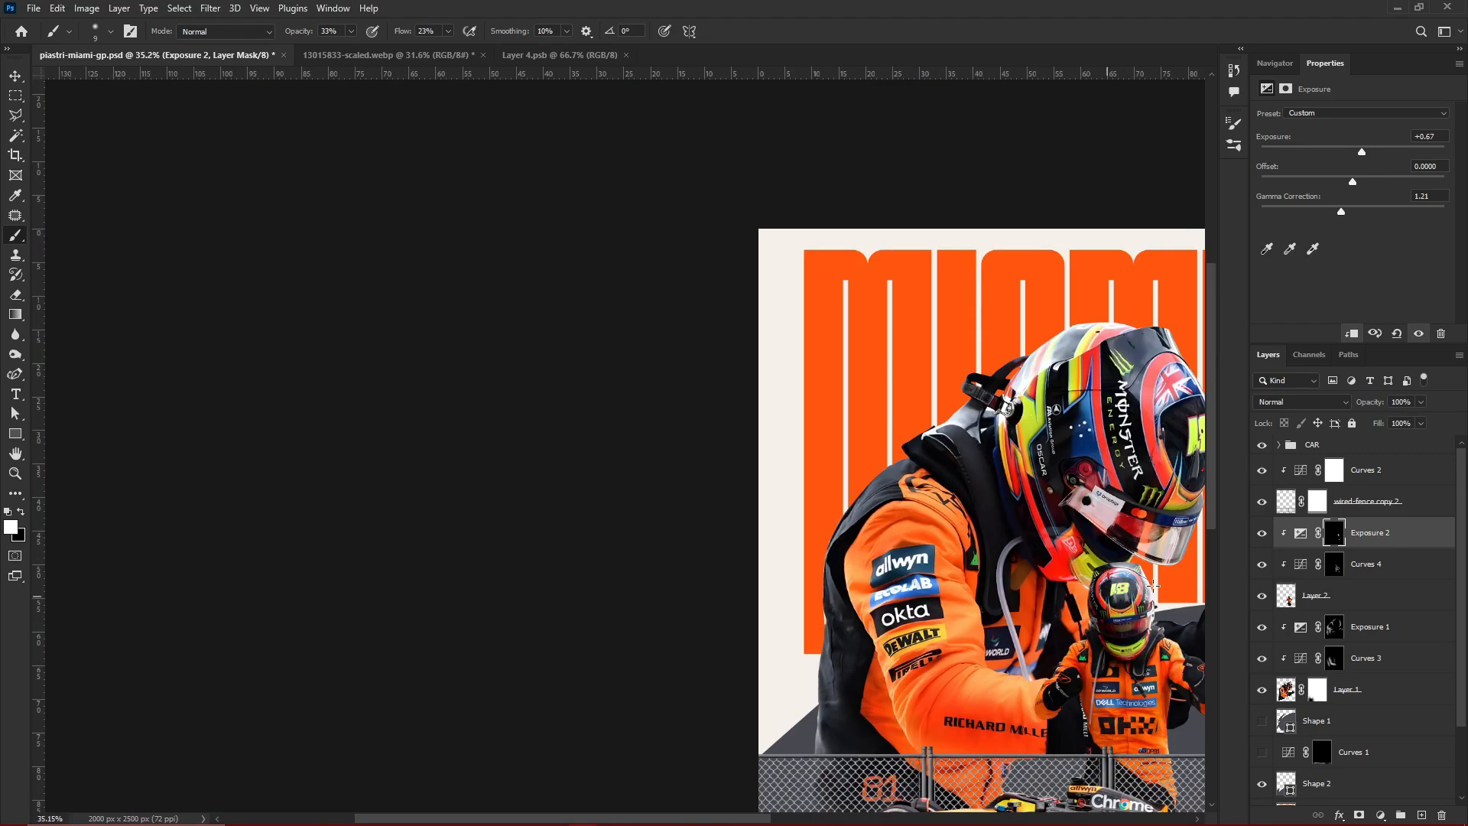
Compare the small driver with Exposure 2 hidden and shown, and save the poster
click(1263, 534)
click(1262, 533)
scroll(1147, 672, up, 4)
scroll(1025, 627, down, 4)
key(ctrl+s)
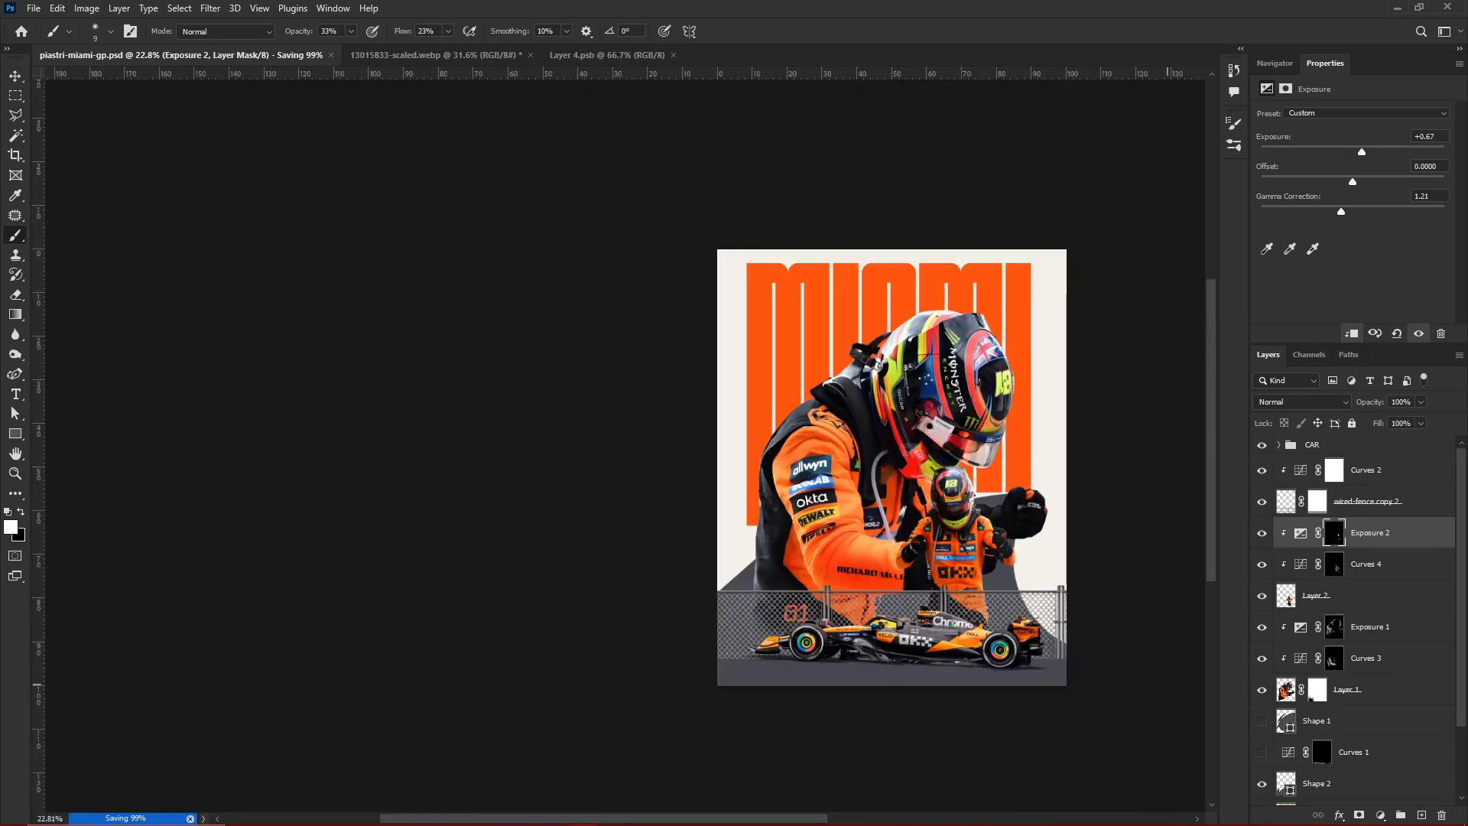
Add a clipped Hue/Saturation adjustment above Exposure 2 and turn on Colorize
key(v)
scroll(996, 541, up, 6)
click(1380, 815)
click(1388, 668)
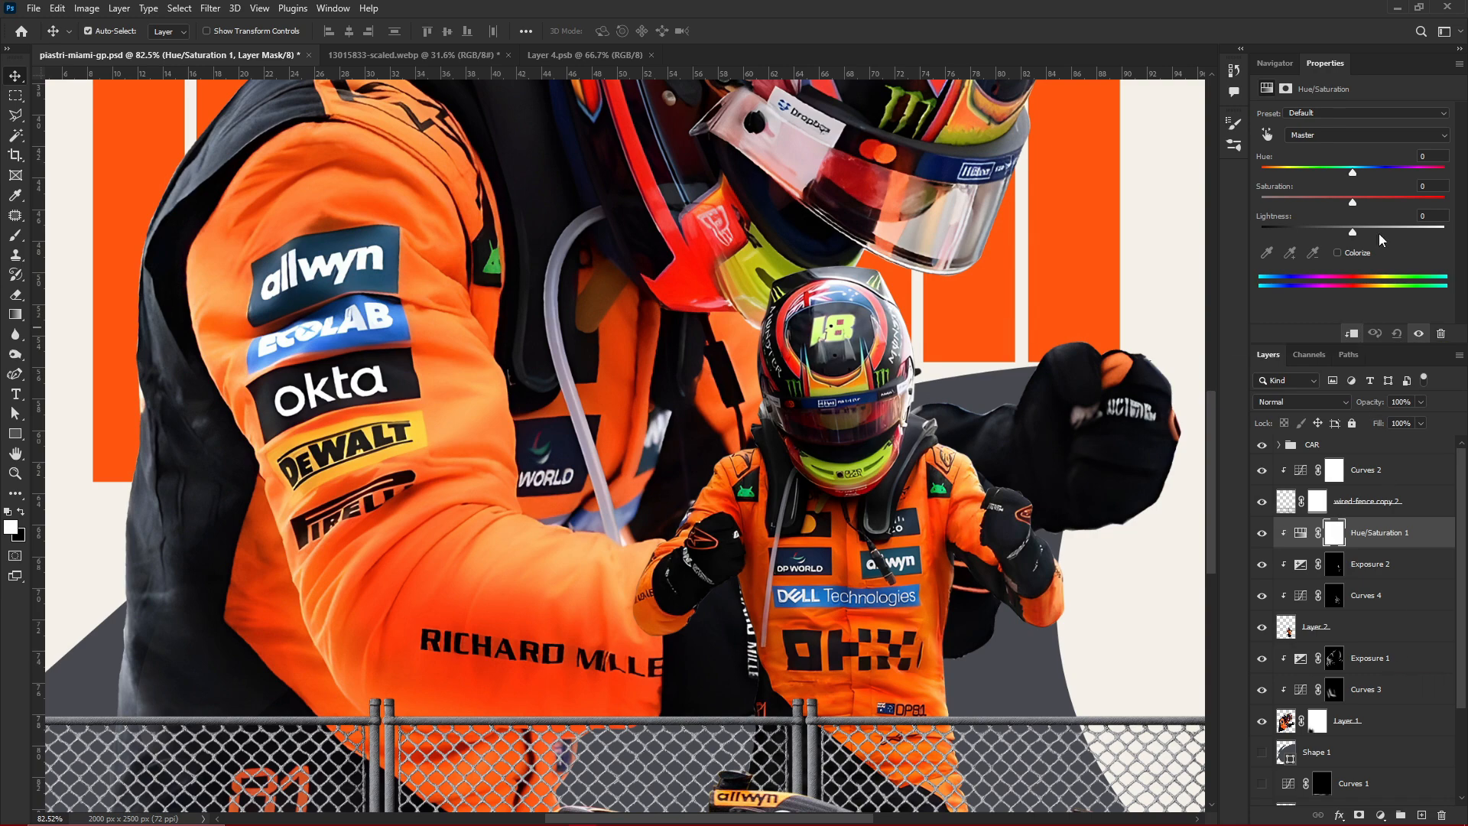
click(1338, 252)
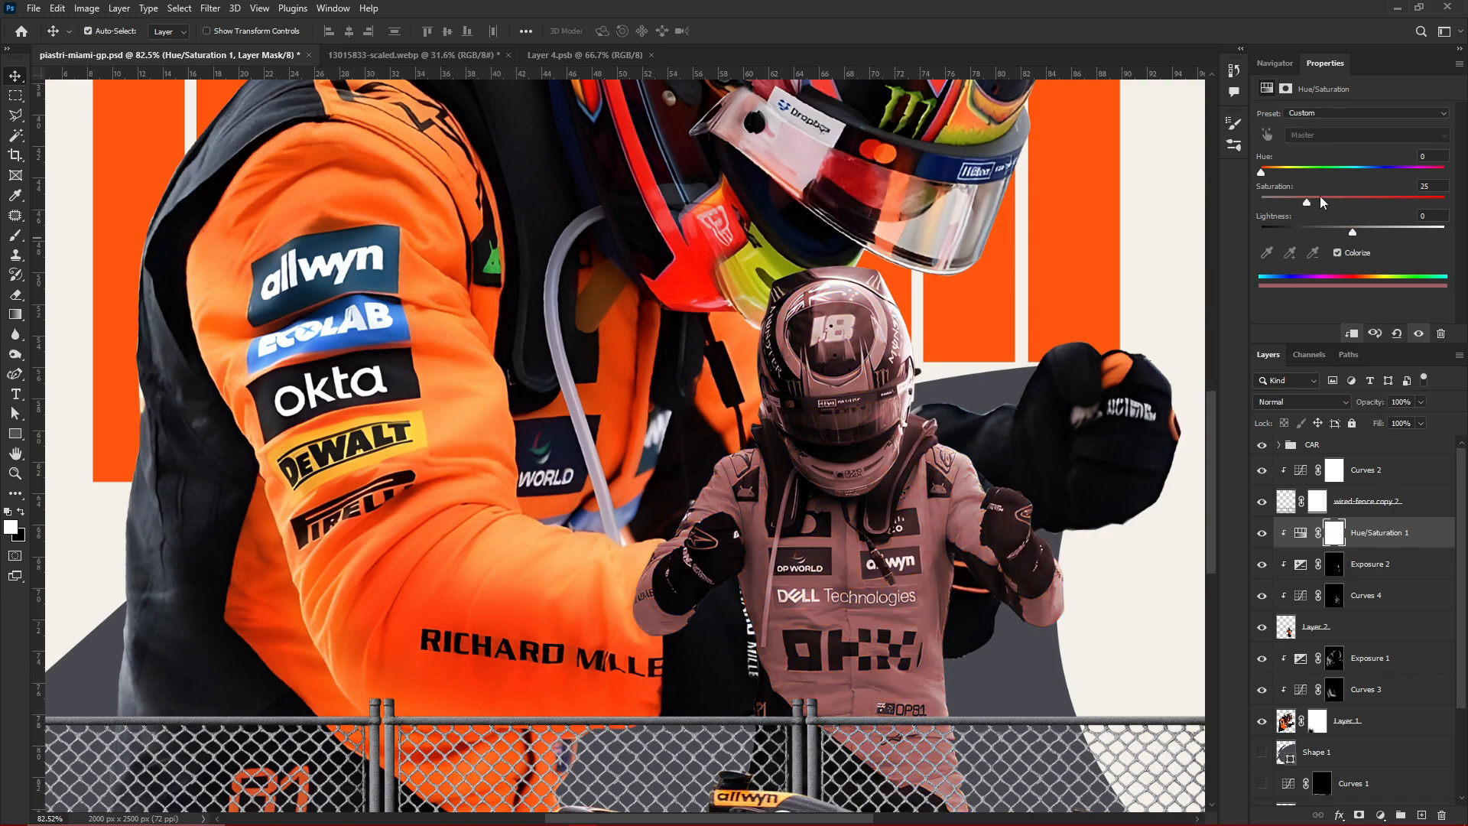
Set the colorize tint to hue 33, saturation 54 and lightness +10, and invert the adjustment's mask
drag(1309, 202, 1342, 202)
mouse_move(1262, 167)
mouse_down()
mouse_move(1288, 166)
mouse_move(1261, 173)
mouse_move(1273, 172)
mouse_up()
drag(1353, 232, 1365, 232)
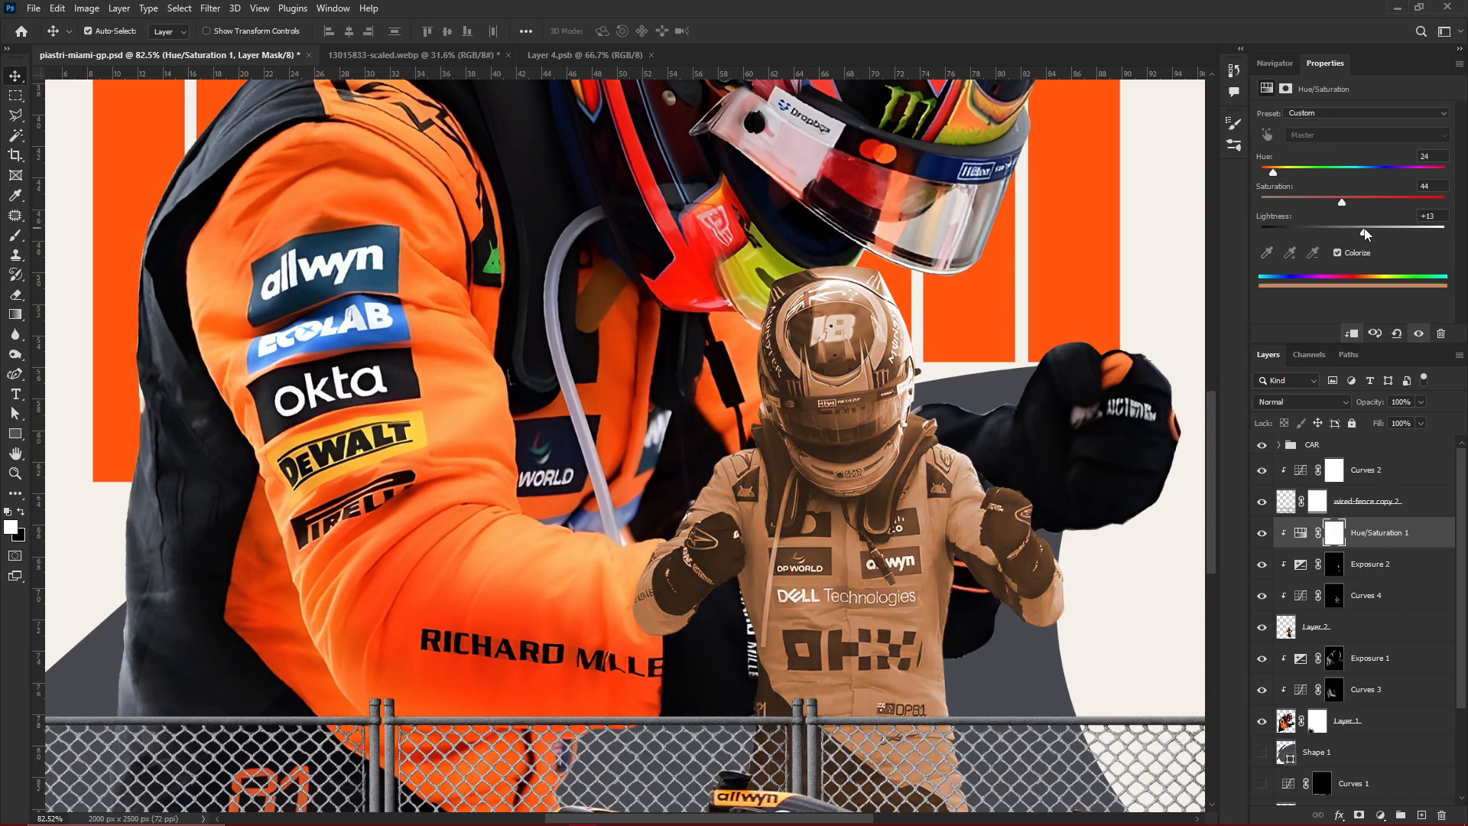
drag(1273, 172, 1277, 172)
drag(1365, 231, 1362, 231)
key(ctrl+i)
Brush the Hue/Saturation tint onto the small driver's left glove and forearm, enlarging the brush for the broader areas
key(b)
scroll(1017, 478, up, 12)
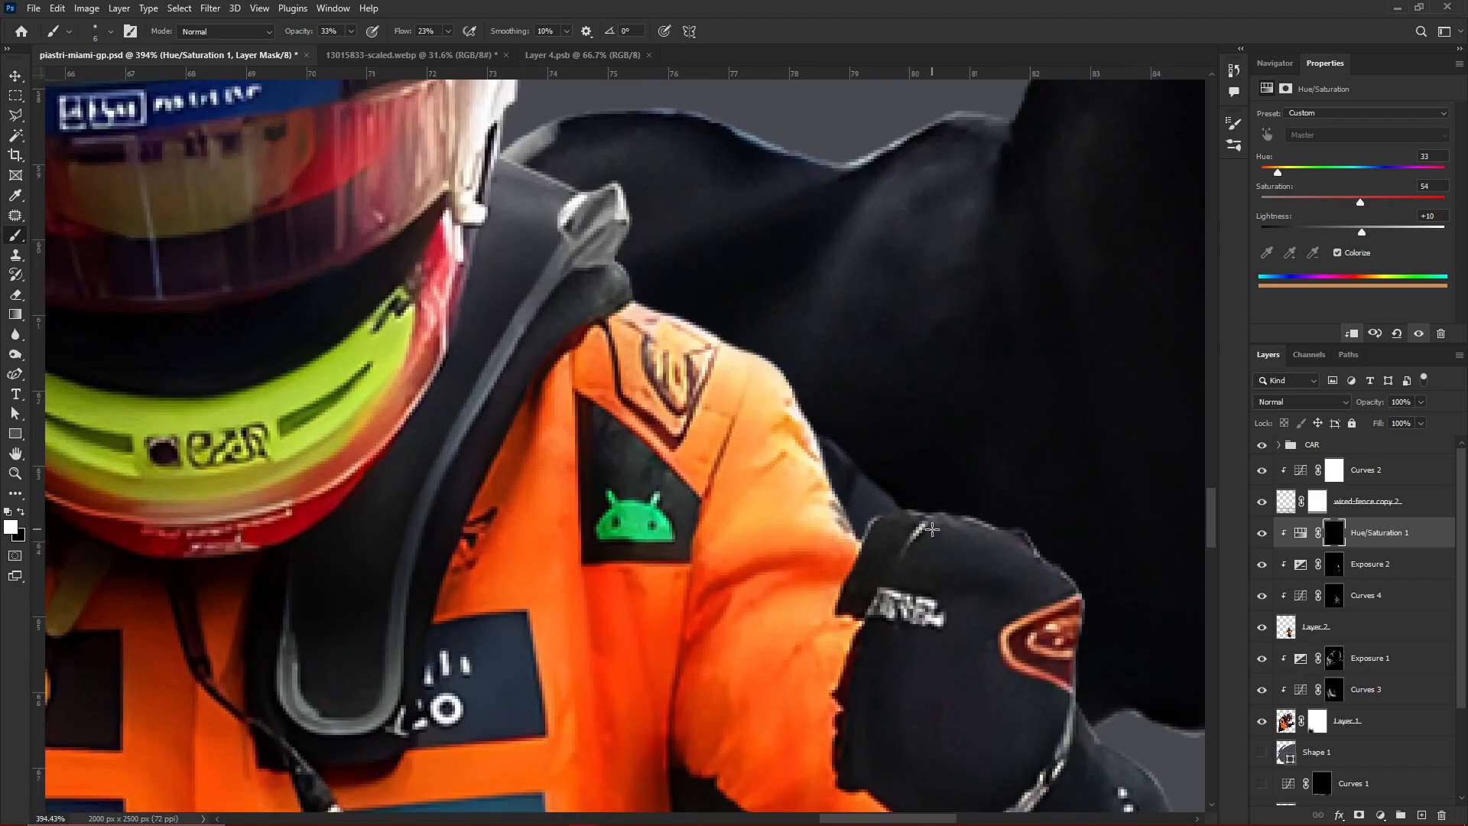
scroll(688, 329, up, 5)
scroll(1002, 756, down, 3)
drag(1002, 757, 709, 501)
key(bracketright)
key(bracketright)
key(bracketright)
key(bracketright)
key(bracketright)
key(bracketright)
key(bracketright)
key(bracketright)
drag(765, 429, 936, 489)
Raise the Hue/Saturation lightness to +71 and brush more highlight onto the small driver's left glove
drag(1362, 231, 1417, 231)
mouse_move(719, 436)
mouse_down()
mouse_move(929, 482)
mouse_move(734, 428)
mouse_move(692, 474)
mouse_move(677, 539)
mouse_move(658, 505)
mouse_up()
scroll(598, 218, down, 5)
key(bracketleft)
key(bracketleft)
key(bracketleft)
key(bracketleft)
key(bracketleft)
Paint the pale highlight onto the collar and suit beside the small driver's helmet, adjusting the brush size as needed
scroll(743, 432, up, 3)
scroll(648, 354, up, 4)
key(bracketright)
key(bracketright)
key(bracketright)
key(bracketright)
key(bracketright)
key(x)
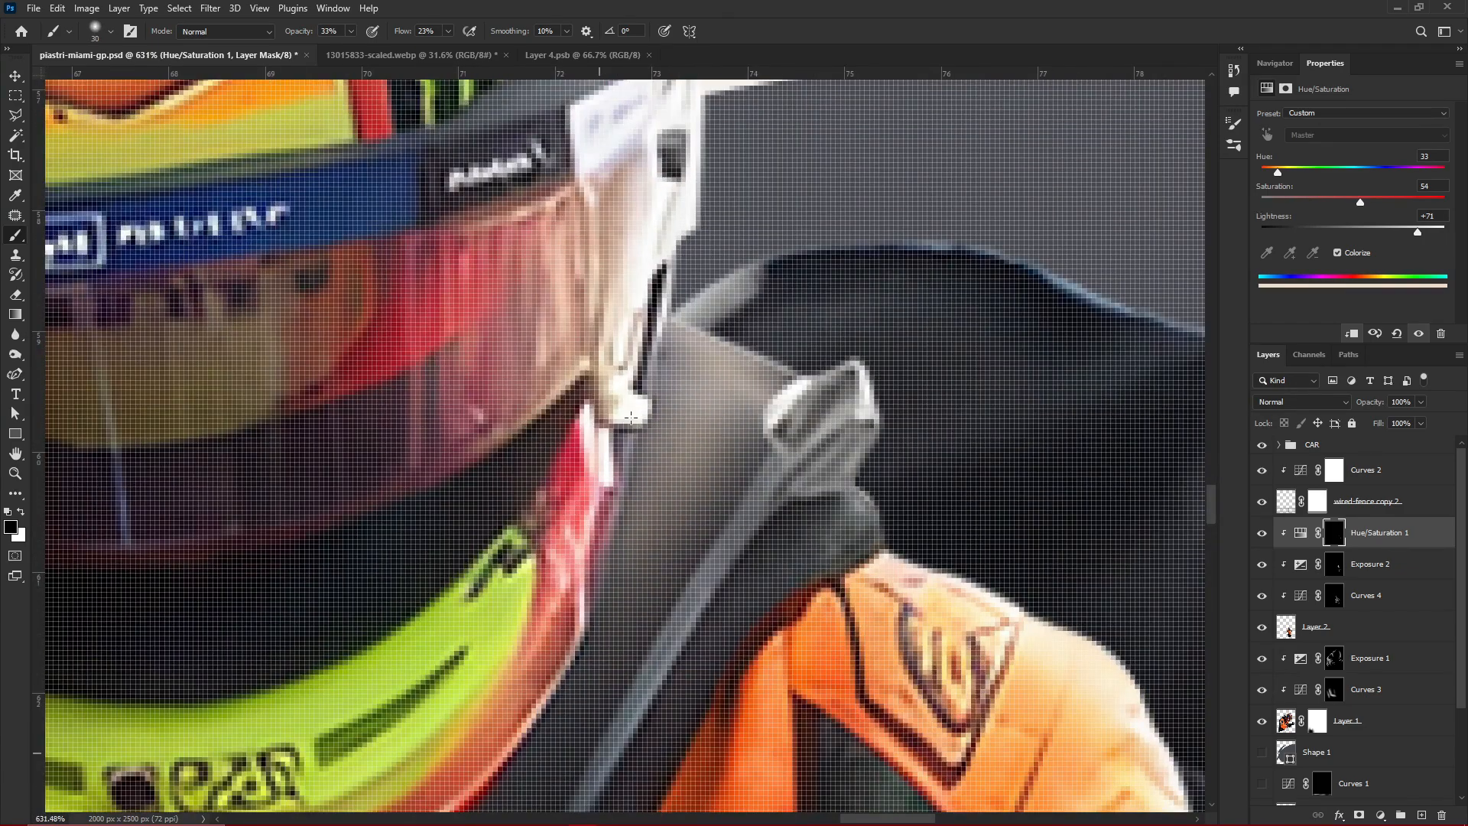
key(bracketleft)
key(bracketleft)
key(x)
mouse_move(839, 547)
mouse_down()
mouse_move(726, 608)
mouse_move(703, 680)
mouse_up()
Build up the highlight on the small driver's left shoulder and chest with a larger brush, and trim the excess with black
scroll(803, 581, down, 3)
mouse_move(802, 581)
mouse_down()
mouse_move(850, 268)
mouse_move(810, 612)
mouse_up()
key(bracketright)
key(bracketright)
drag(835, 307, 780, 574)
drag(857, 365, 856, 599)
key(x)
drag(838, 428, 833, 597)
scroll(864, 474, down, 3)
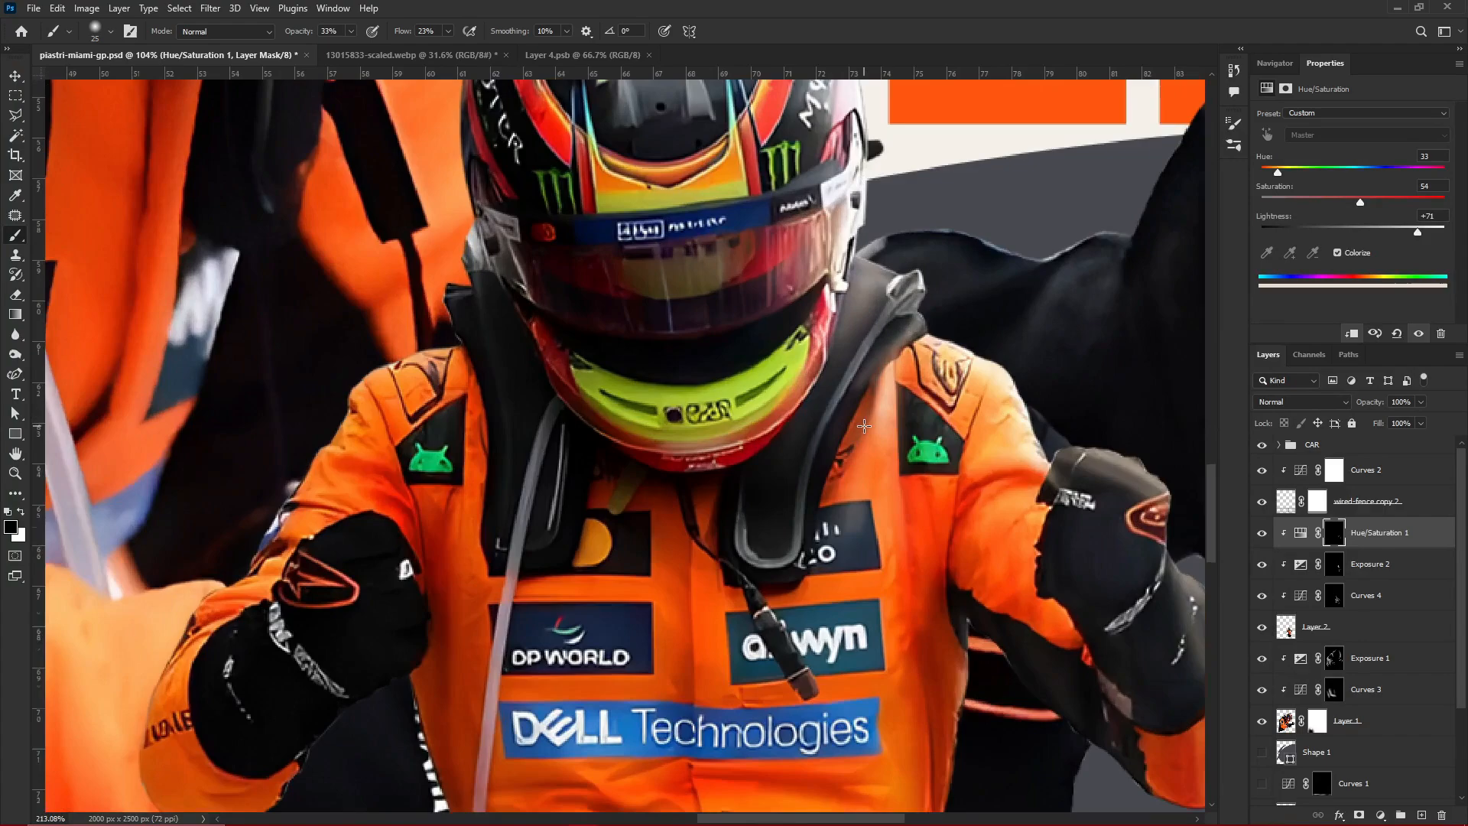
Brush the pale highlight down the left side of the small driver's torso beside the sponsor logos
scroll(900, 701, up, 3)
mouse_move(900, 702)
mouse_down()
mouse_move(796, 227)
mouse_move(832, 631)
mouse_up()
key(x)
drag(812, 329, 848, 749)
scroll(841, 459, down, 3)
drag(849, 536, 841, 344)
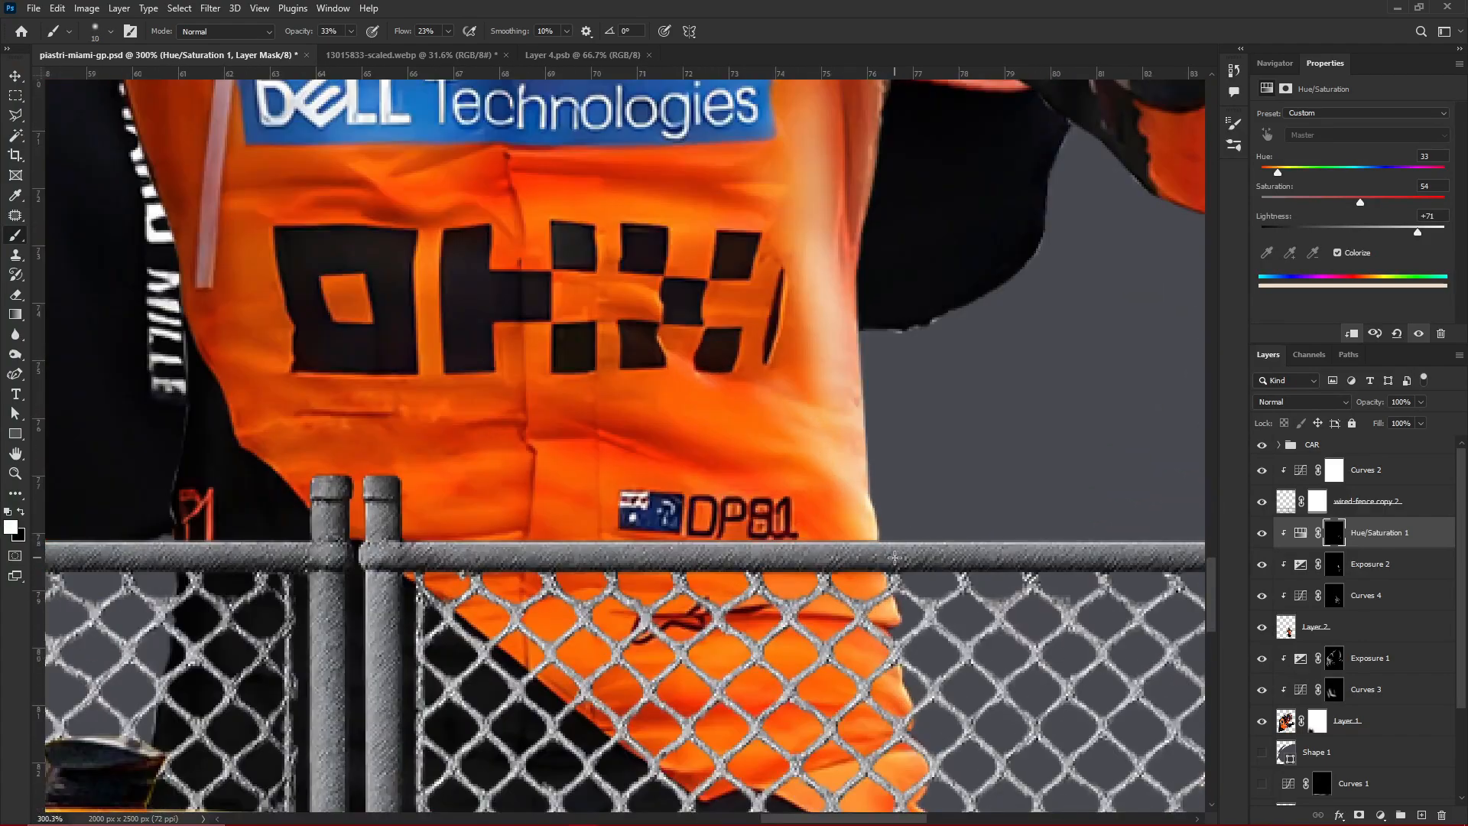
Refine the highlight on the small driver's waist and hip behind the fence, reducing the brush size to 8
scroll(857, 458, down, 2)
key(bracketleft)
key(bracketleft)
key(bracketleft)
key(x)
scroll(896, 604, up, 2)
mouse_move(852, 427)
mouse_down()
mouse_move(872, 556)
mouse_move(864, 445)
mouse_up()
scroll(902, 485, down, 6)
scroll(921, 603, up, 8)
key(bracketleft)
key(bracketleft)
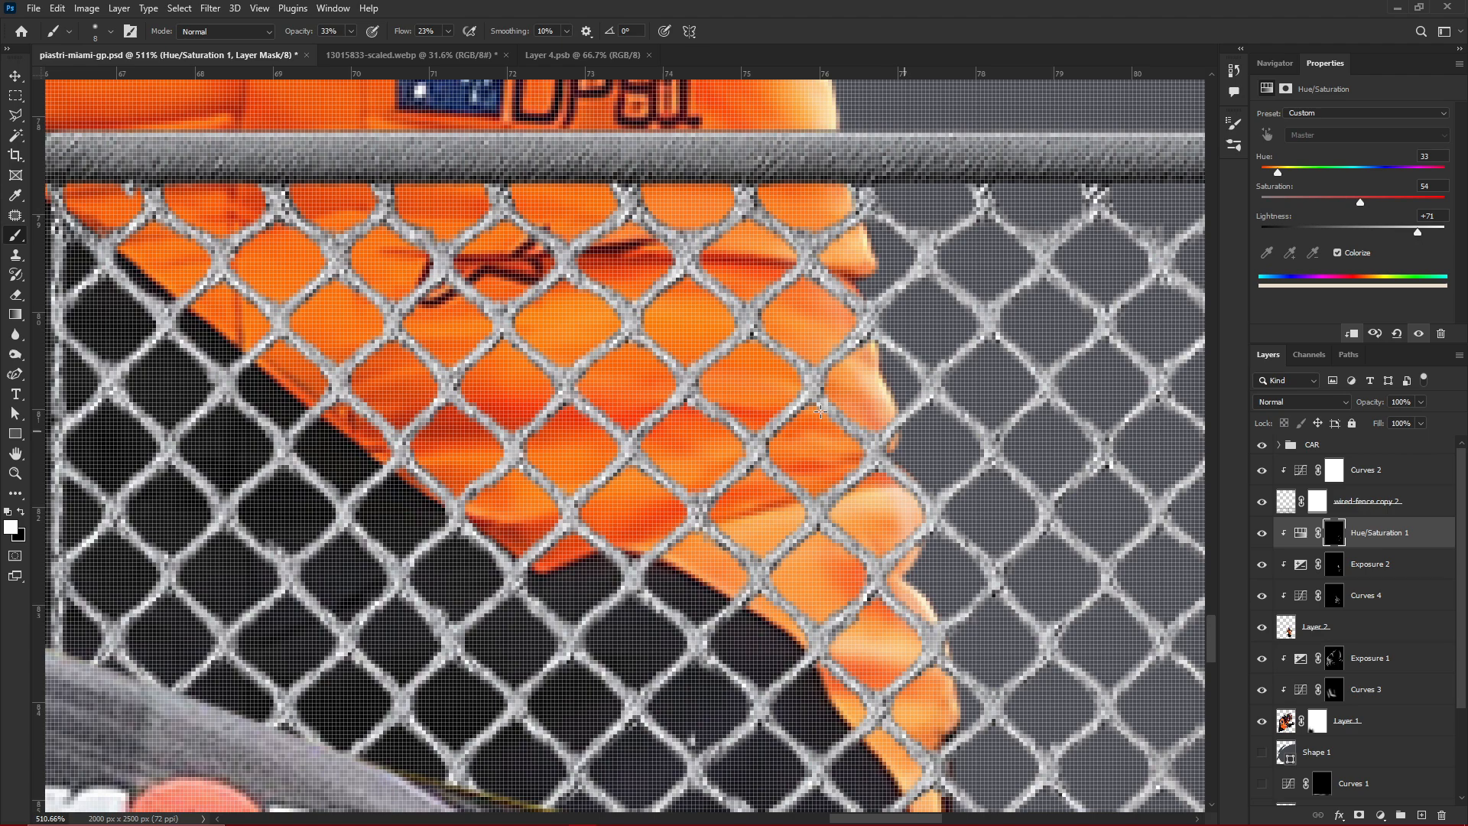
Brush the highlight along the left edge of the small driver's helmet at size 20 and review the whole figure
scroll(970, 785, down, 5)
scroll(881, 490, up, 2)
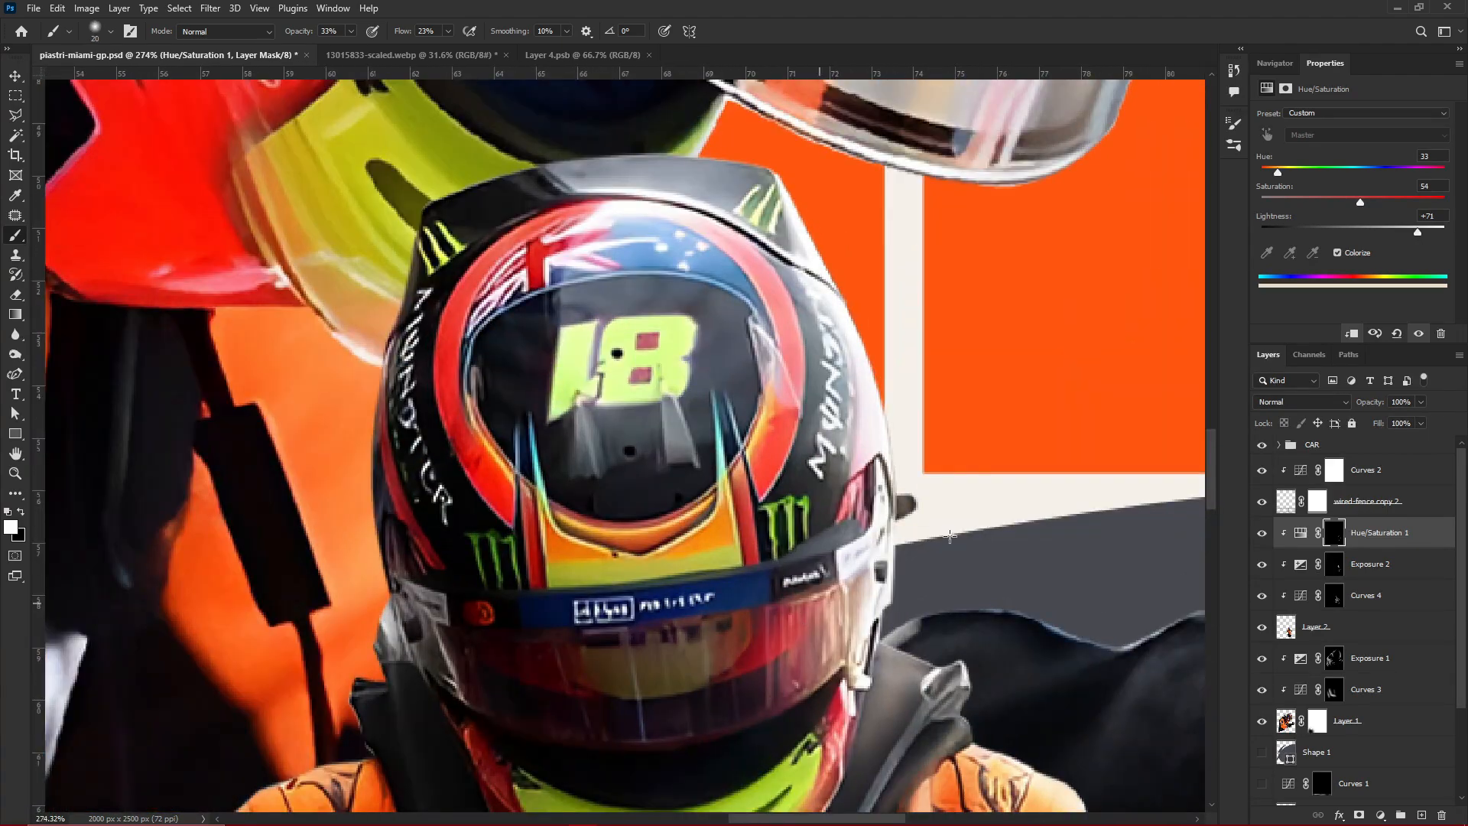
scroll(951, 535, down, 6)
key(v)
scroll(960, 589, up, 2)
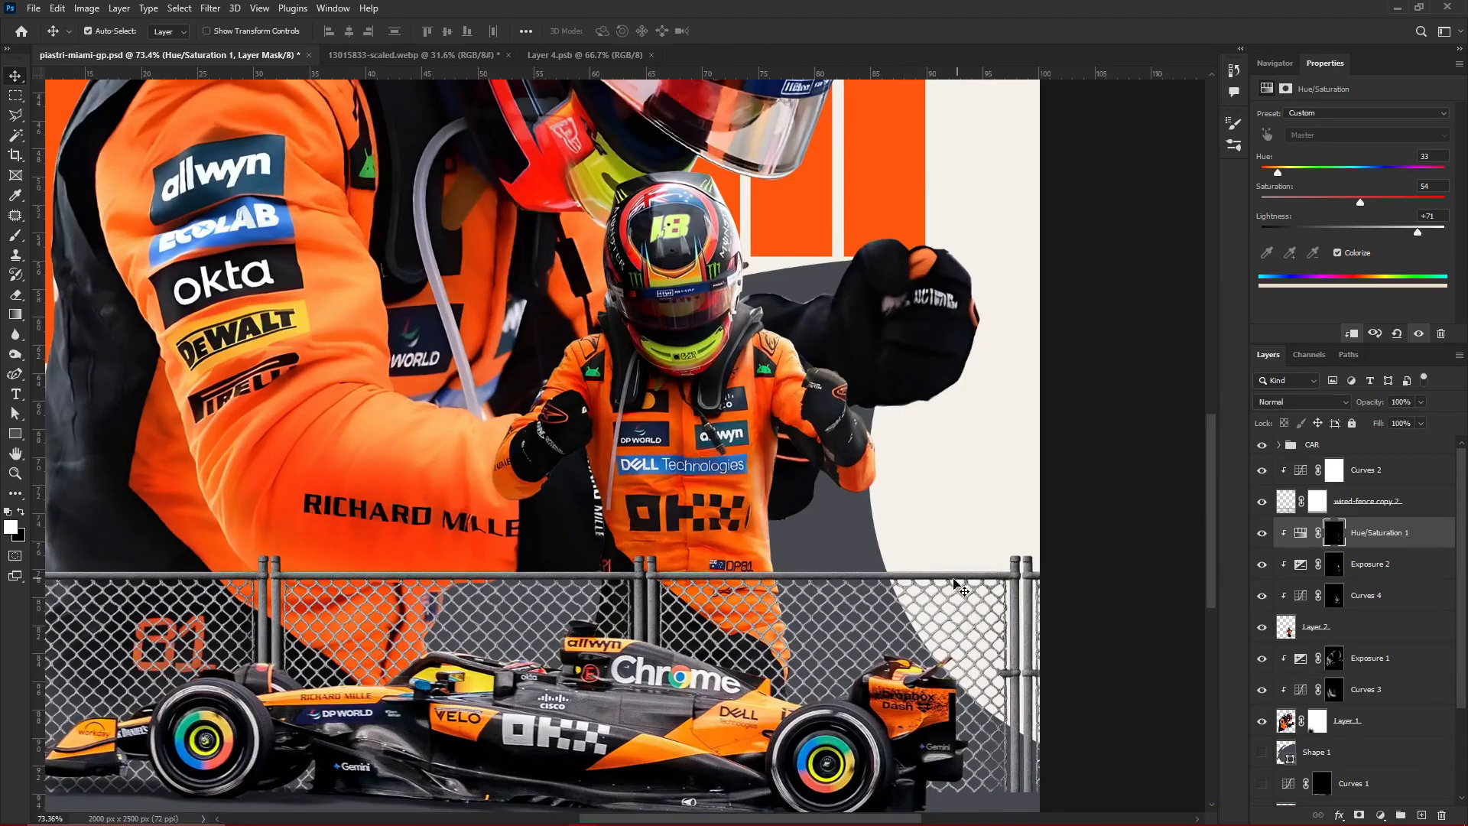
scroll(955, 584, down, 4)
scroll(611, 413, up, 2)
Duplicate the small driver's Hue/Saturation 1 adjustment with its settings above Exposure 1, clipped to the large driver with a black mask
click(1370, 658)
click(1381, 815)
click(1411, 670)
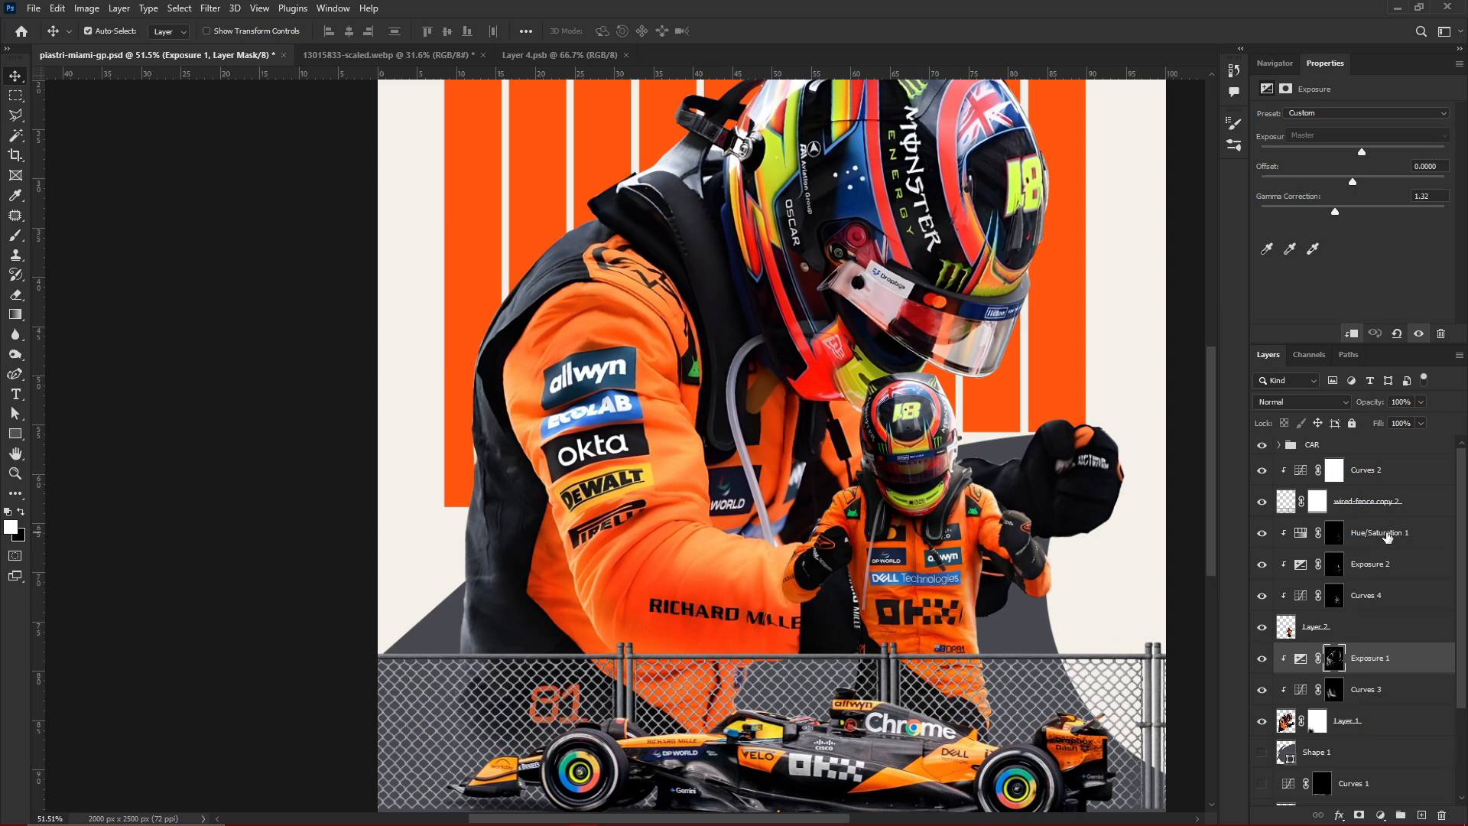
key(b)
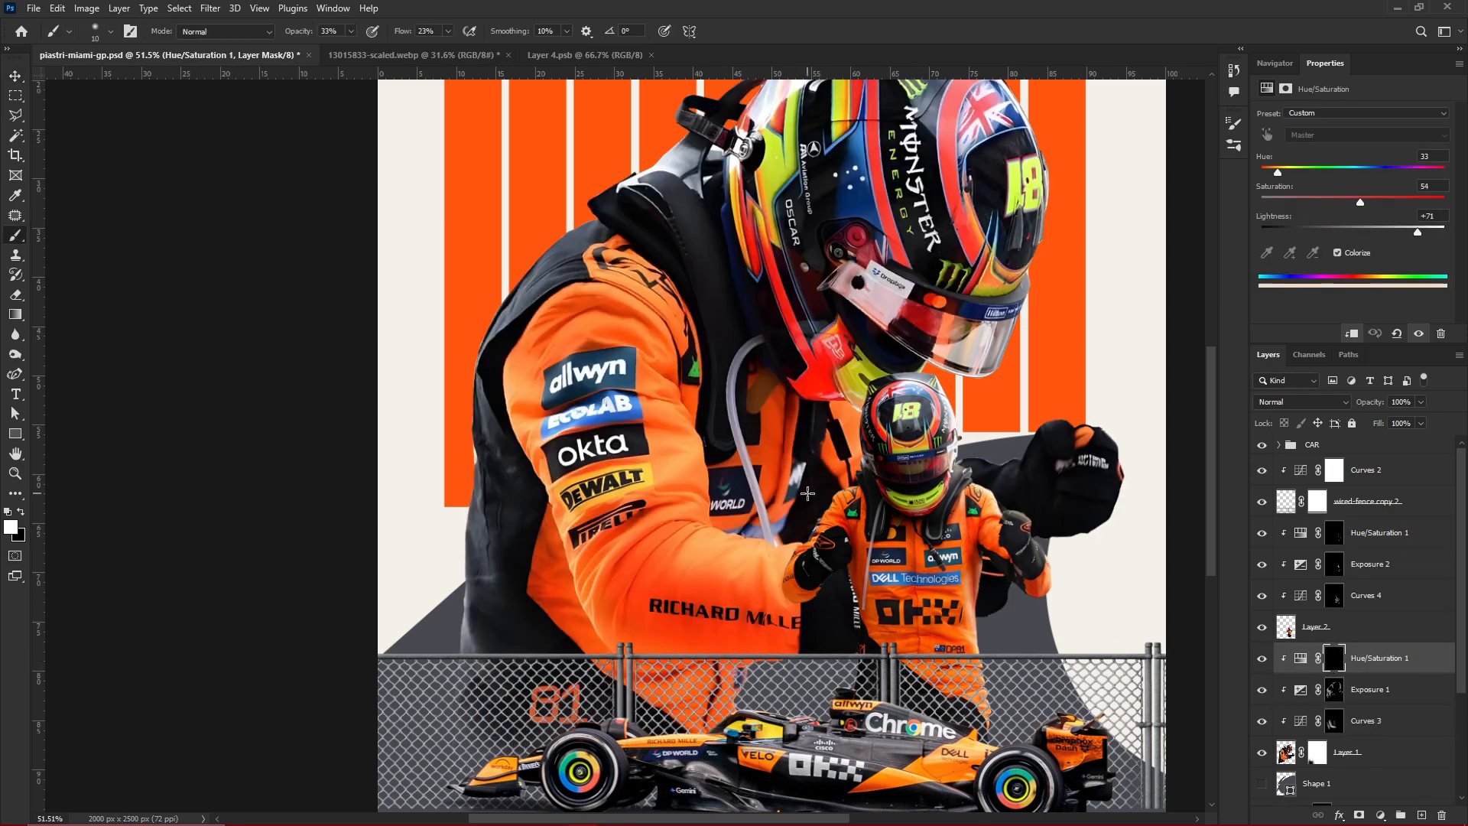
Set the copied adjustment's lightness to +81 and brush highlights onto the dark back panel of the large driver's suit
scroll(516, 304, up, 4)
mouse_move(614, 535)
mouse_down()
mouse_move(803, 312)
mouse_move(591, 529)
mouse_up()
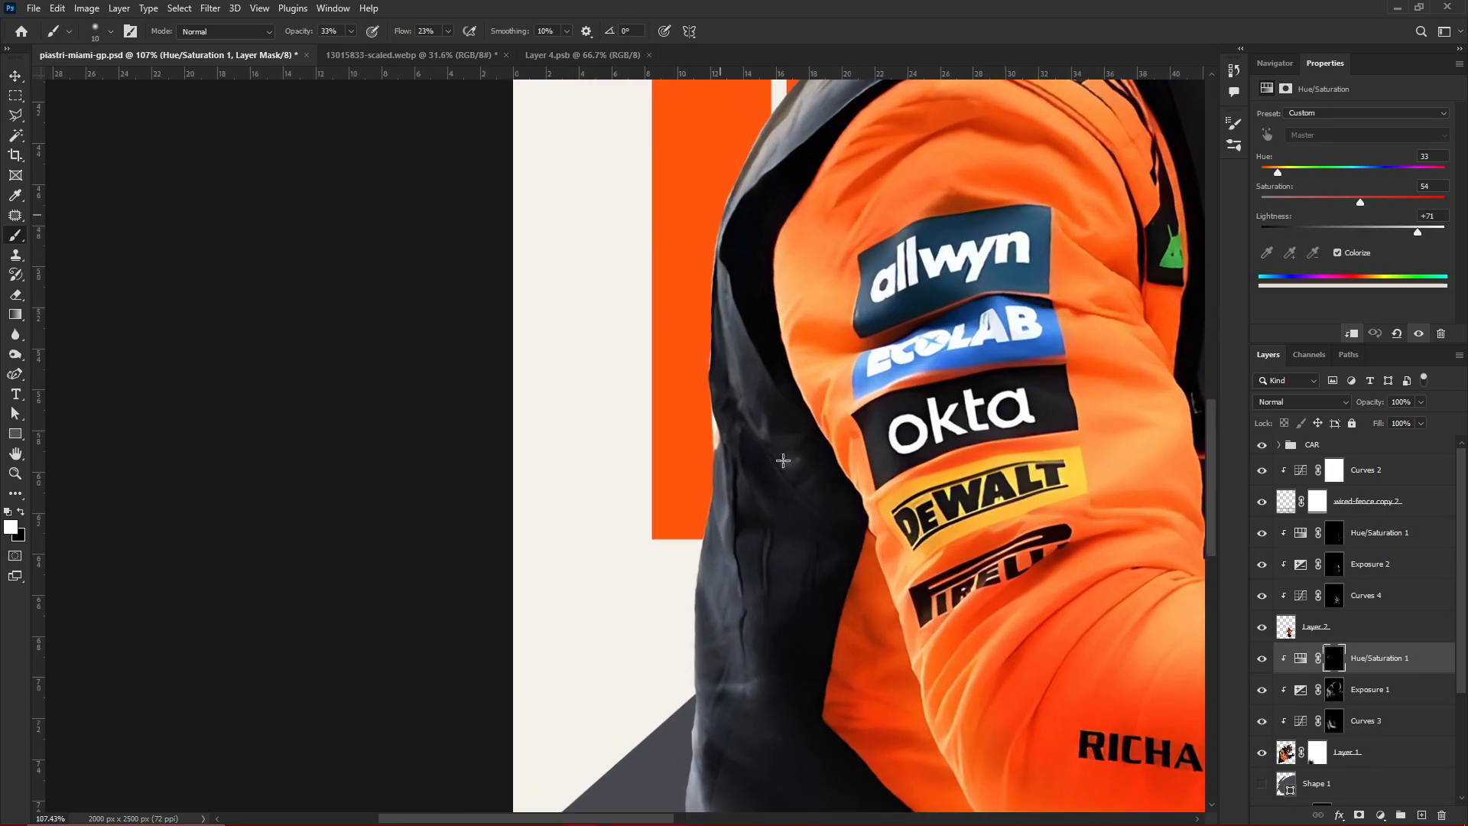
mouse_move(731, 545)
mouse_down()
mouse_move(706, 423)
mouse_move(698, 571)
mouse_move(701, 534)
mouse_move(783, 436)
mouse_up()
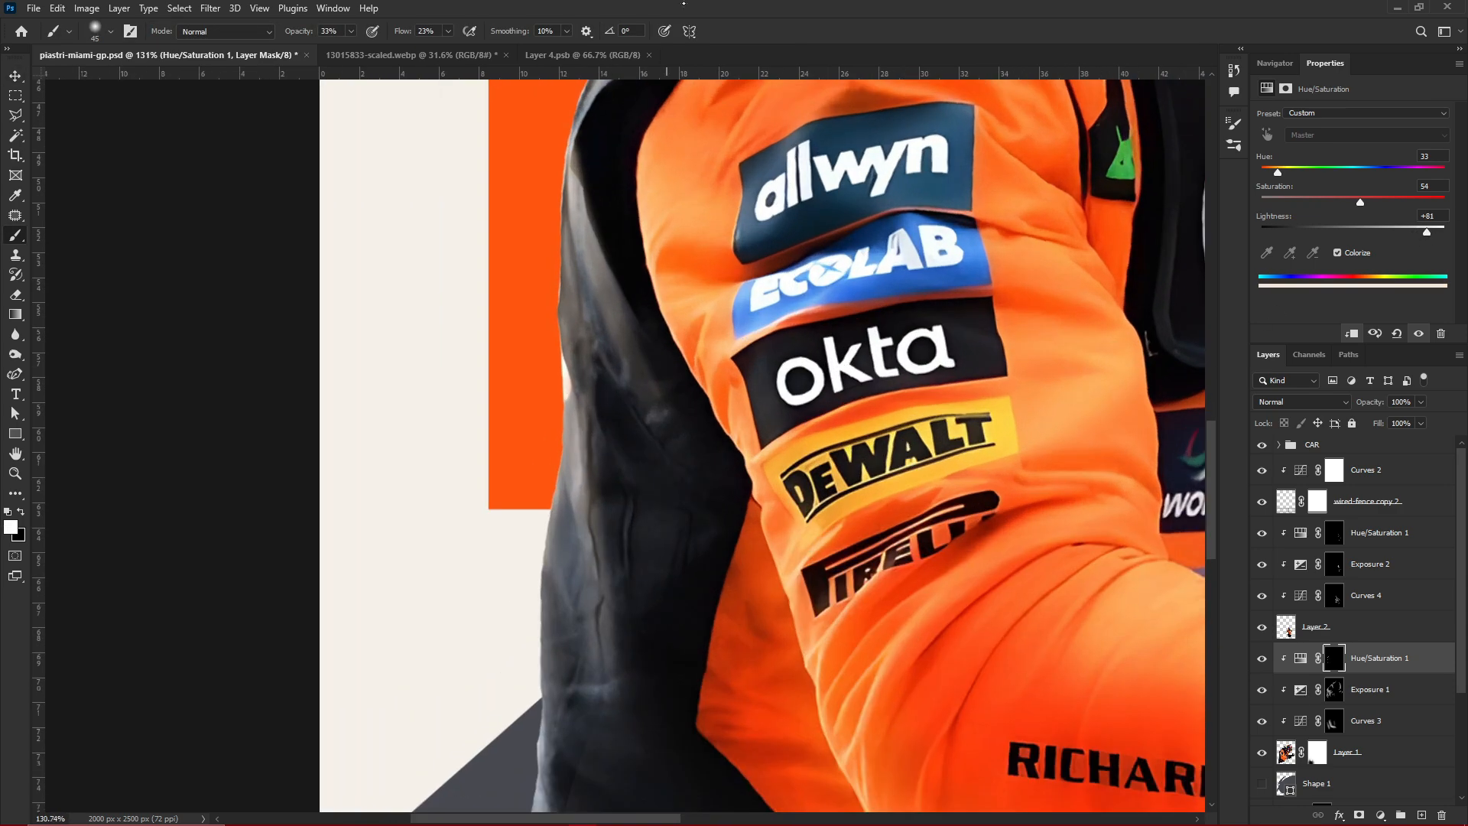
Brush highlights along the outer edge and sponsor patches of the large driver's orange sleeve and save the poster
mouse_move(646, 145)
mouse_down()
mouse_move(658, 237)
mouse_move(859, 390)
mouse_move(780, 584)
mouse_up()
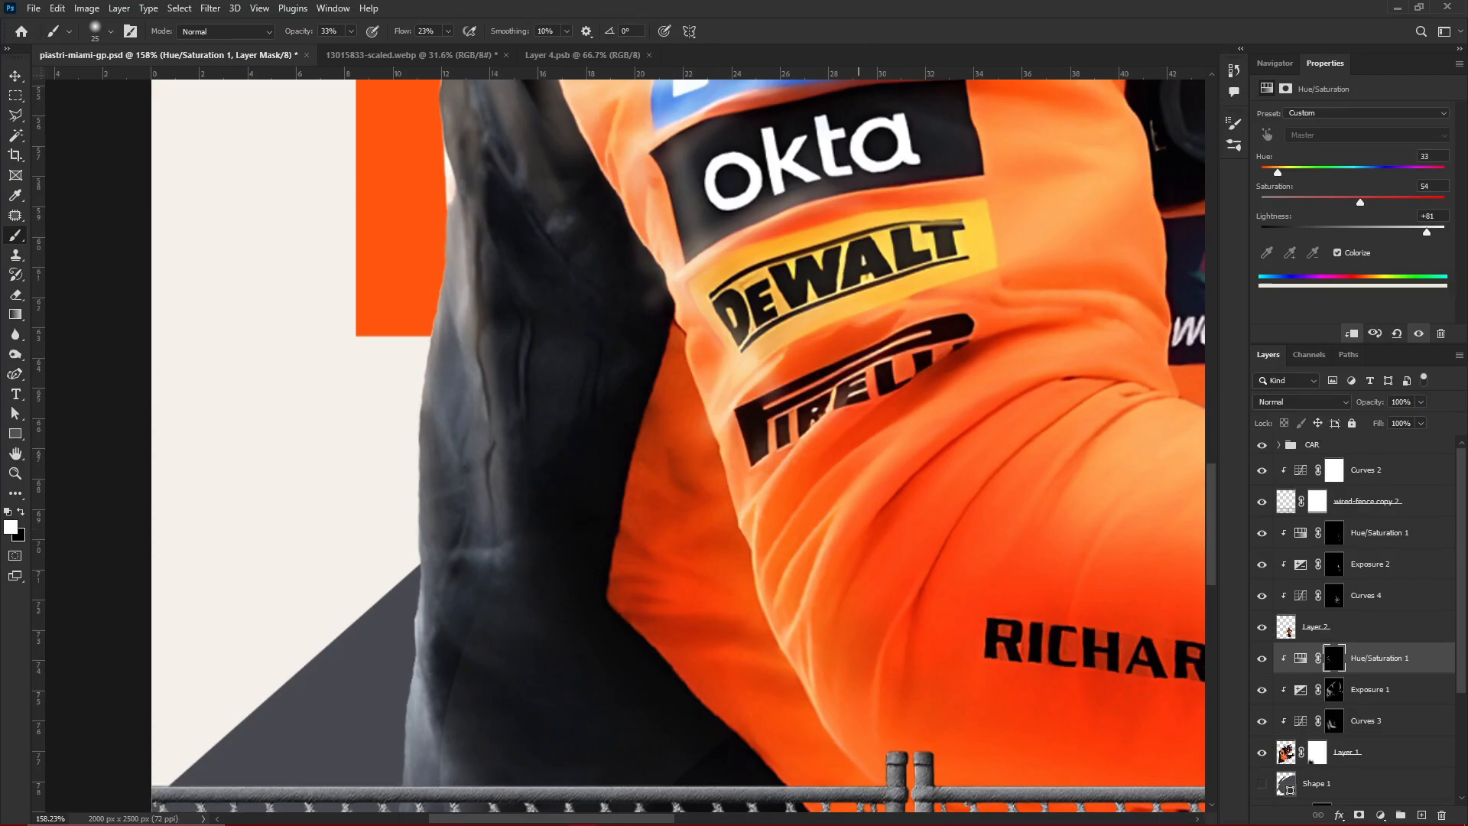
drag(769, 448, 829, 413)
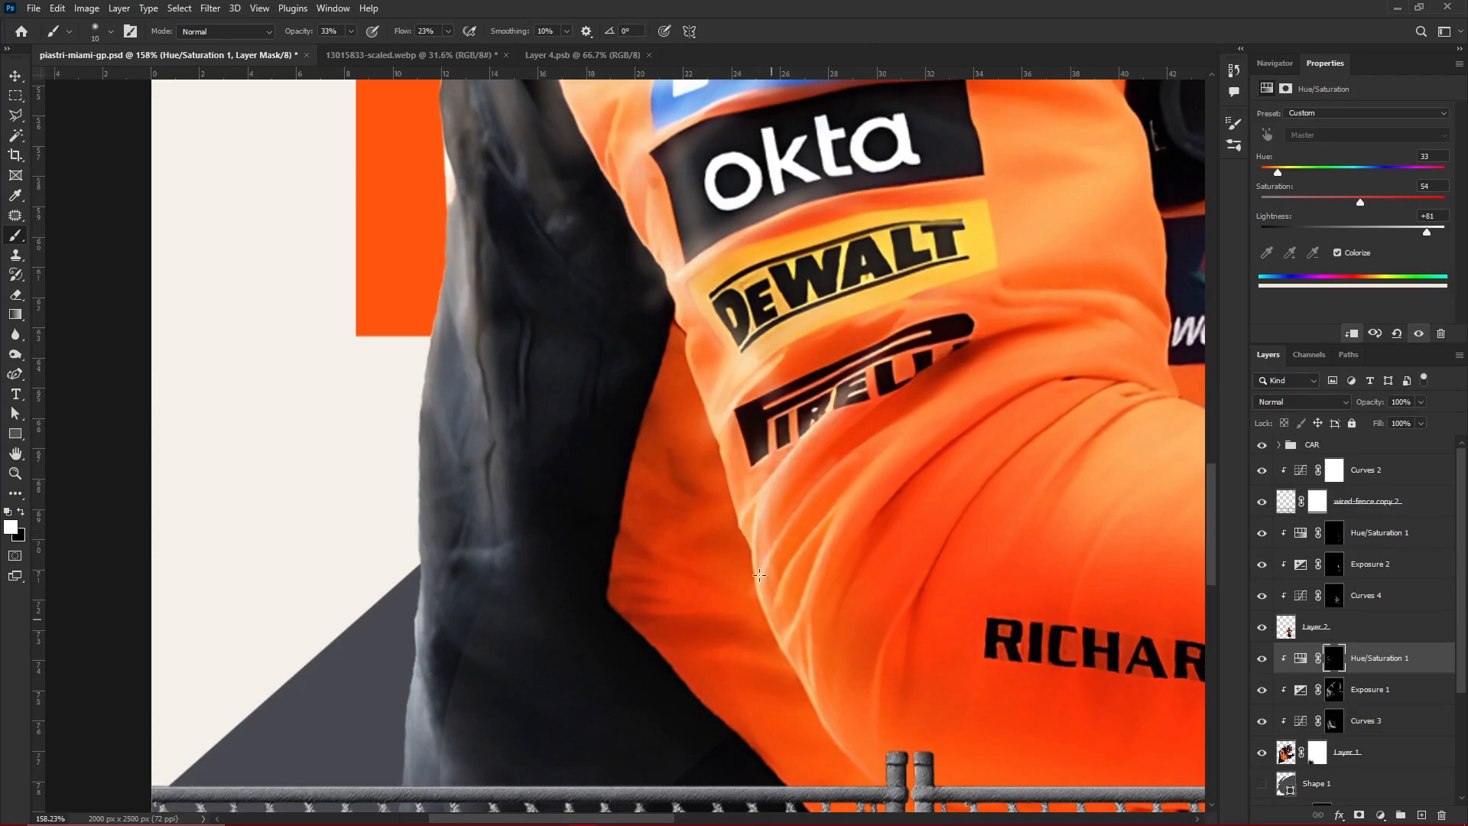
drag(785, 632, 841, 459)
drag(841, 459, 918, 428)
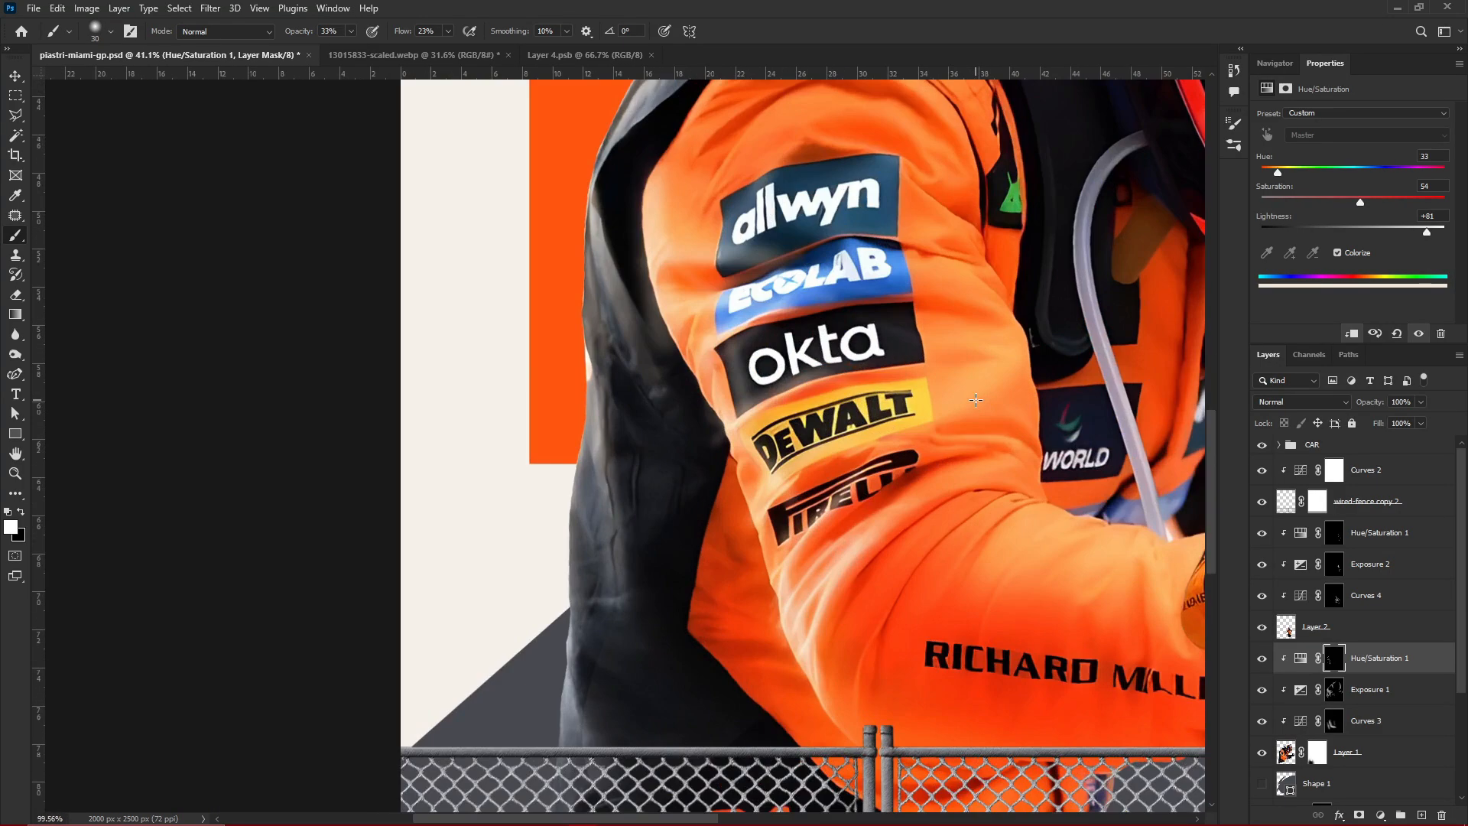
drag(711, 528, 689, 390)
drag(612, 298, 581, 130)
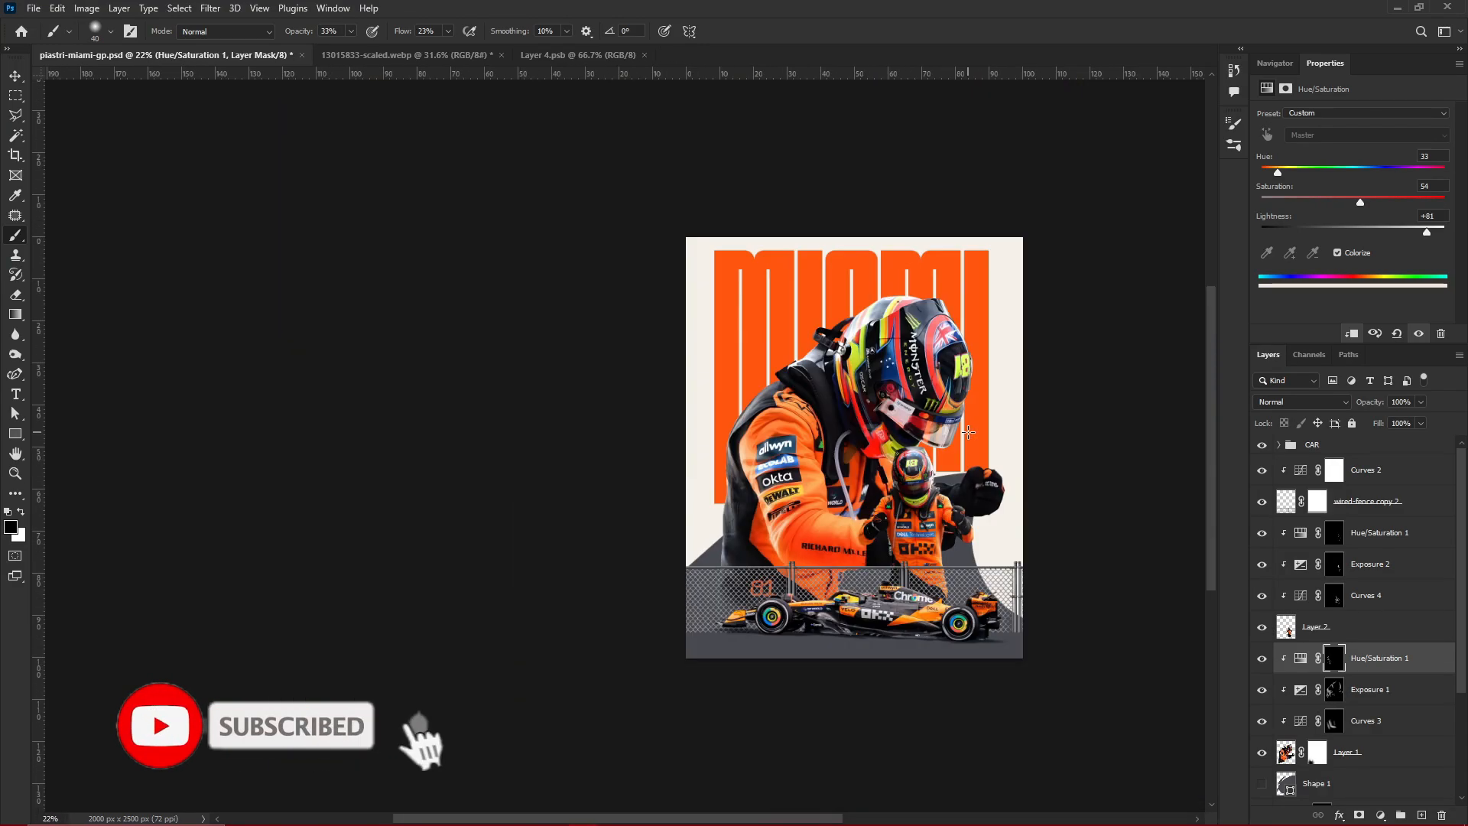
key(v)
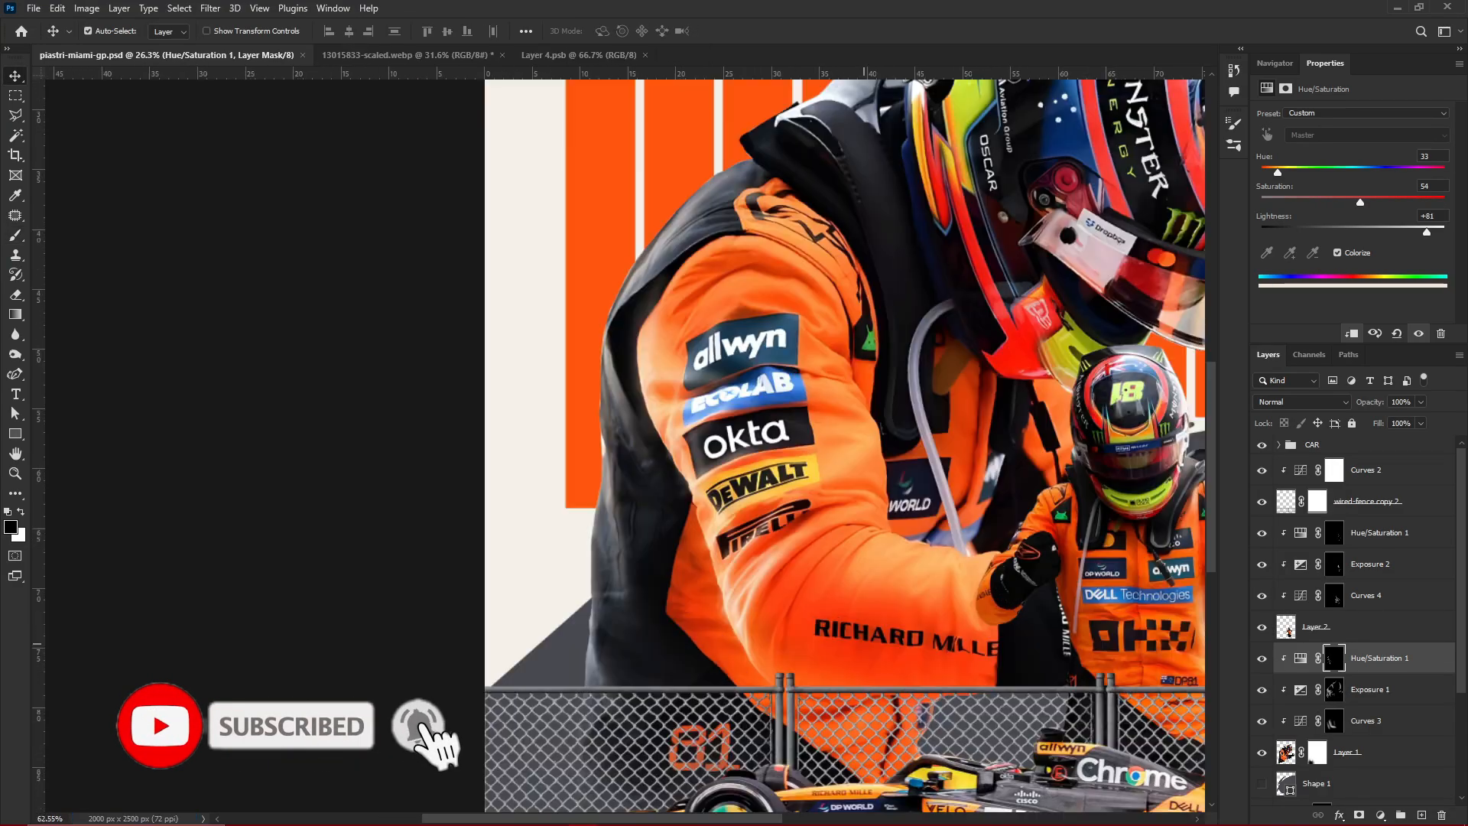
scroll(735, 655, down, 5)
scroll(686, 425, up, 8)
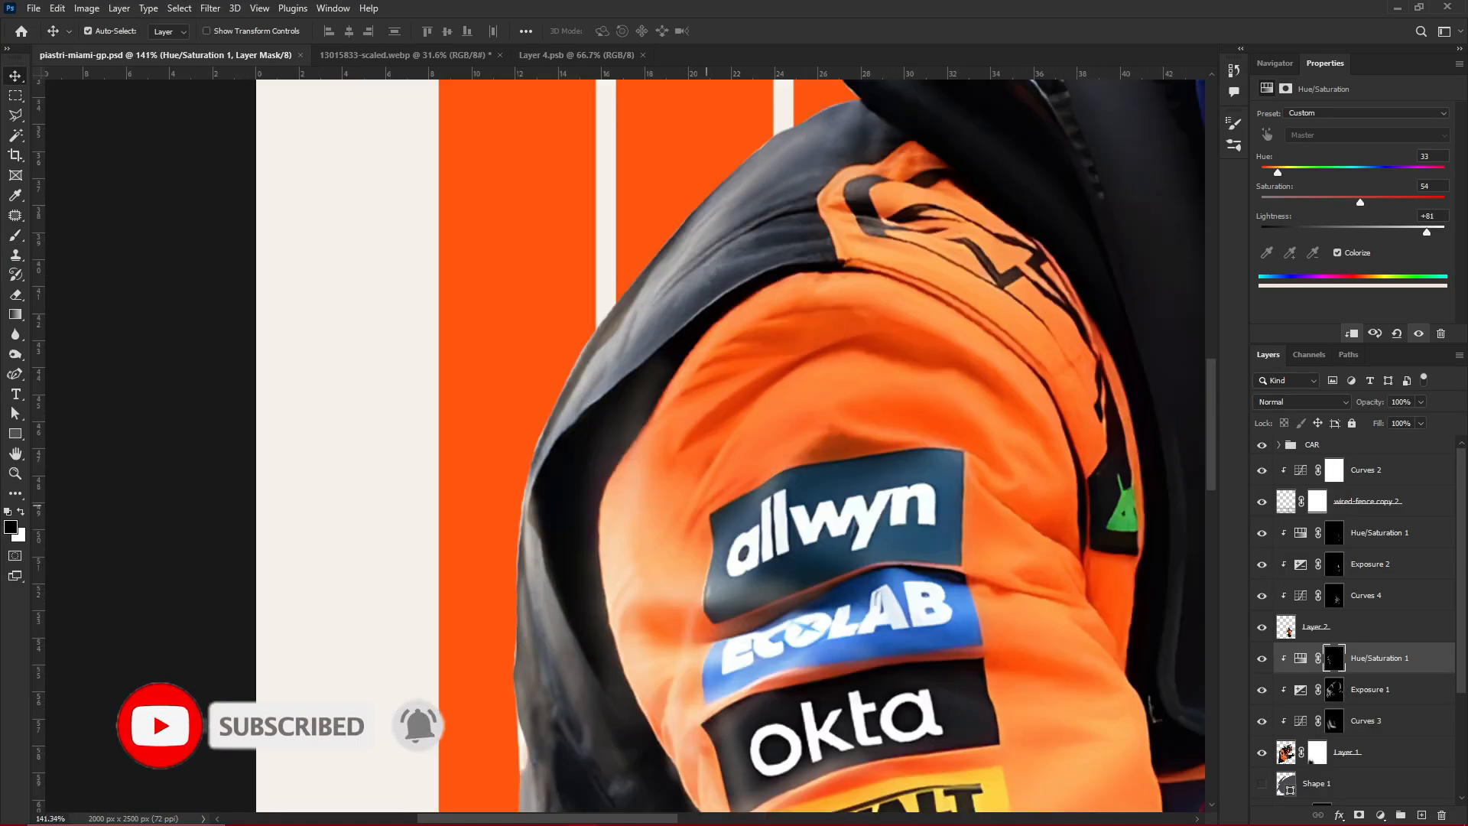
Paint highlights over the large driver's dark shoulder and upper orange sleeve, and trim the excess with black
key(b)
key(x)
scroll(688, 528, up, 3)
drag(502, 397, 918, 299)
scroll(895, 375, down, 5)
scroll(860, 395, up, 3)
scroll(860, 394, up, 1)
key(x)
drag(728, 302, 672, 484)
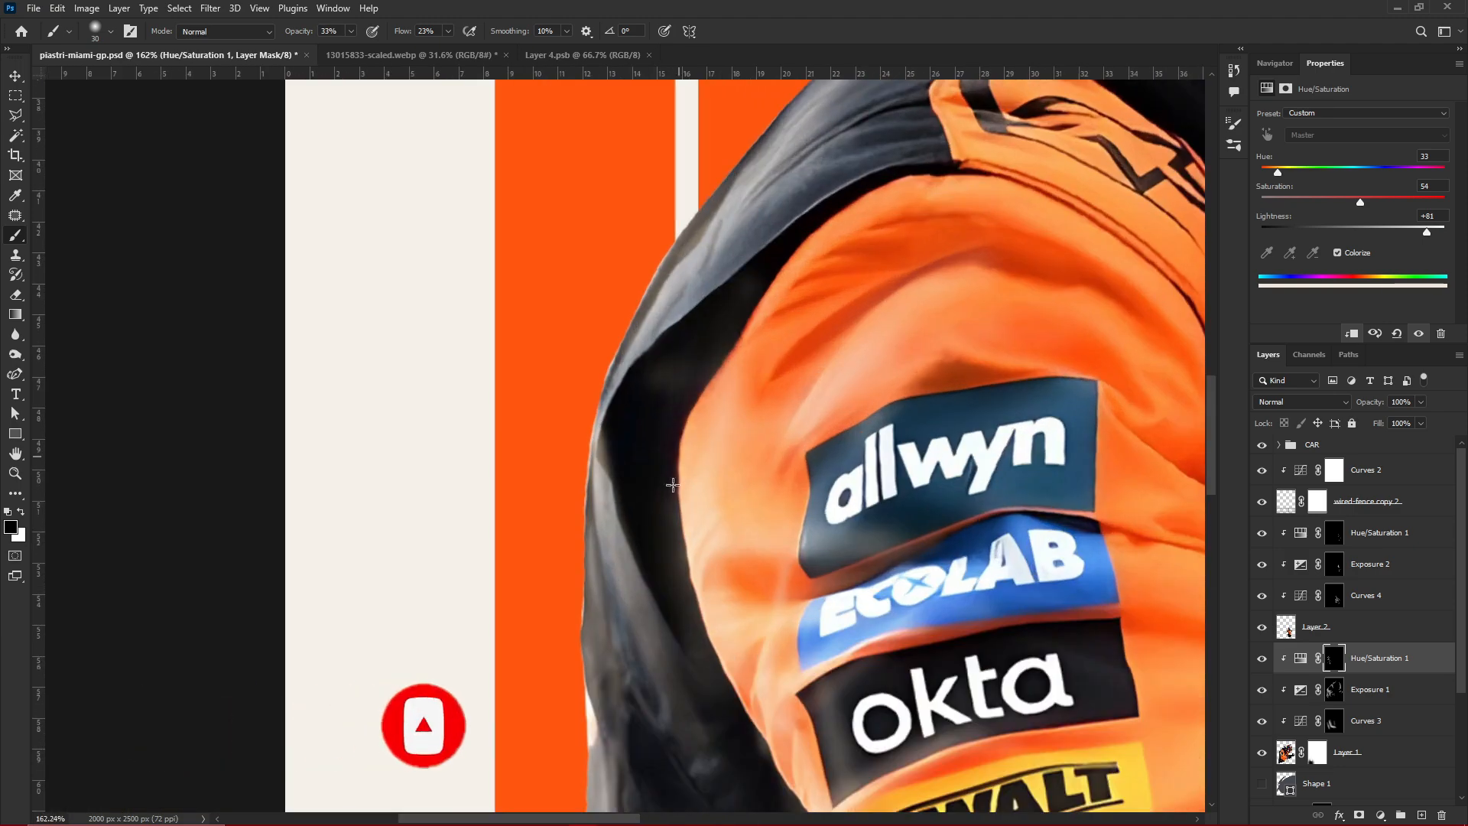
Save the poster and show the Navigator preview to check the whole composition
key(v)
scroll(852, 459, down, 8)
key(ctrl+s)
scroll(927, 549, down, 4)
scroll(927, 544, up, 2)
click(1274, 63)
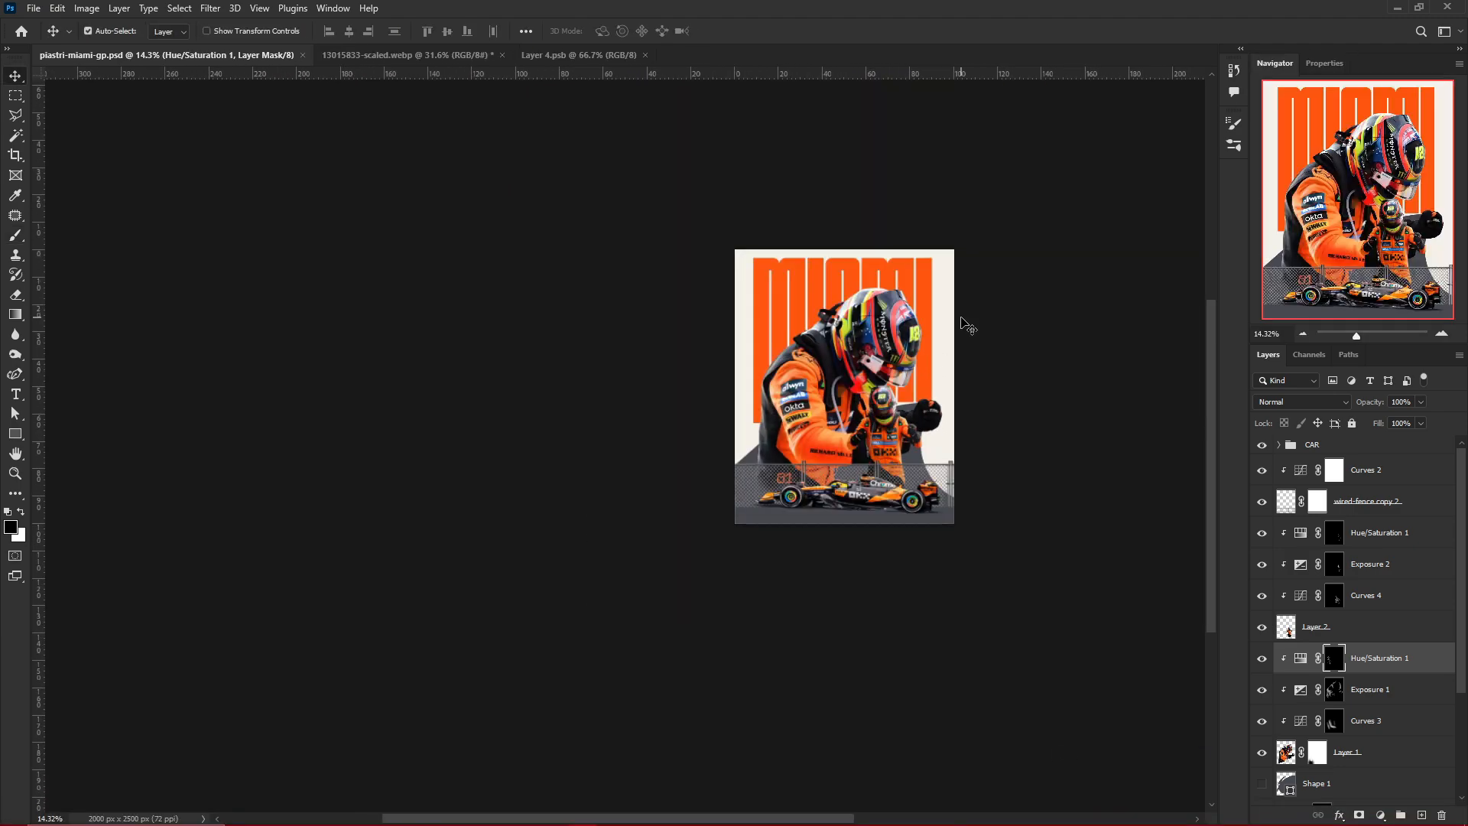
Brush highlights over the black raised glove of the large driver on the Hue/Saturation mask
scroll(803, 608, up, 5)
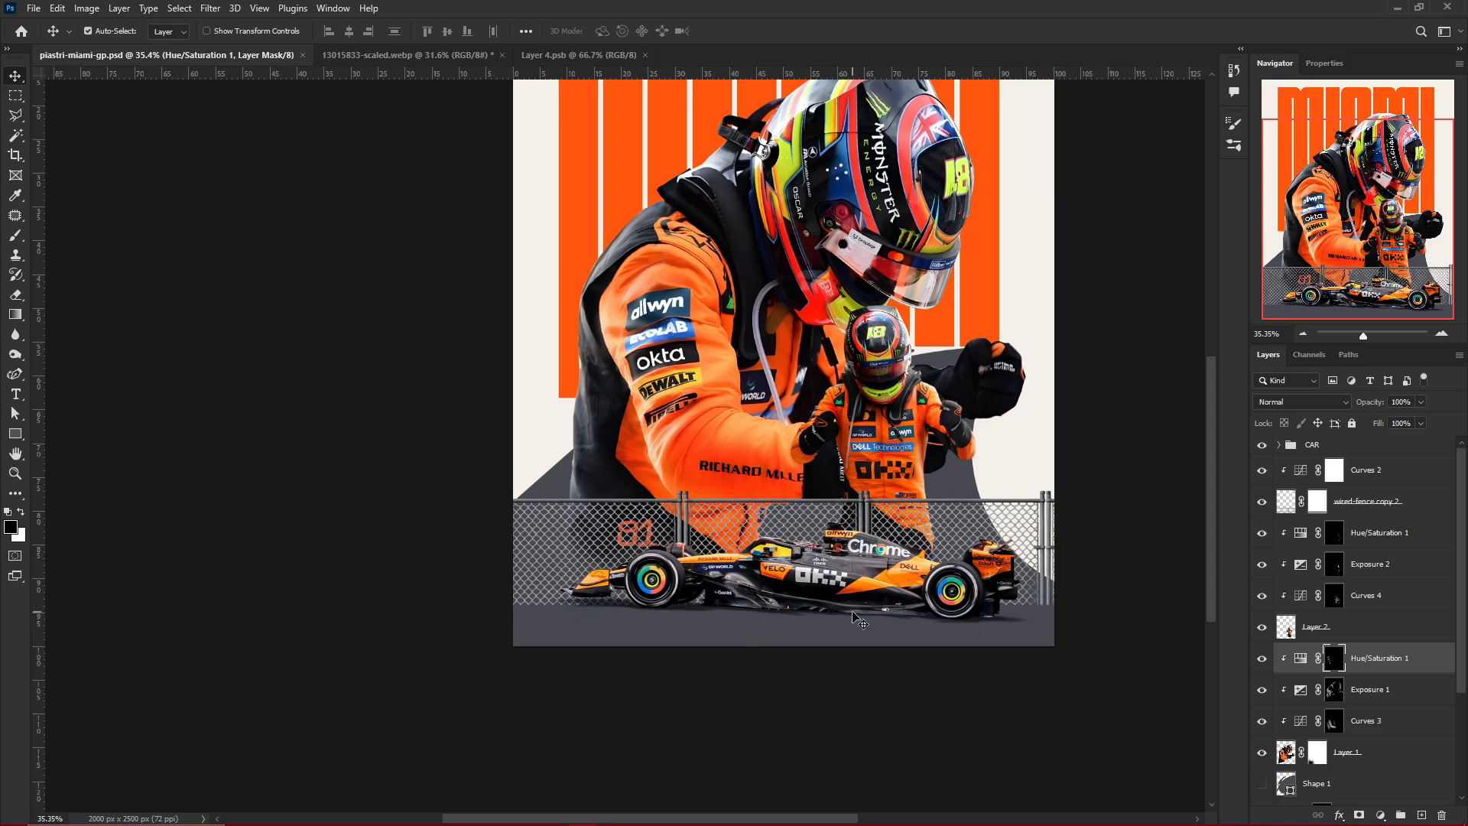
scroll(949, 359, up, 11)
key(b)
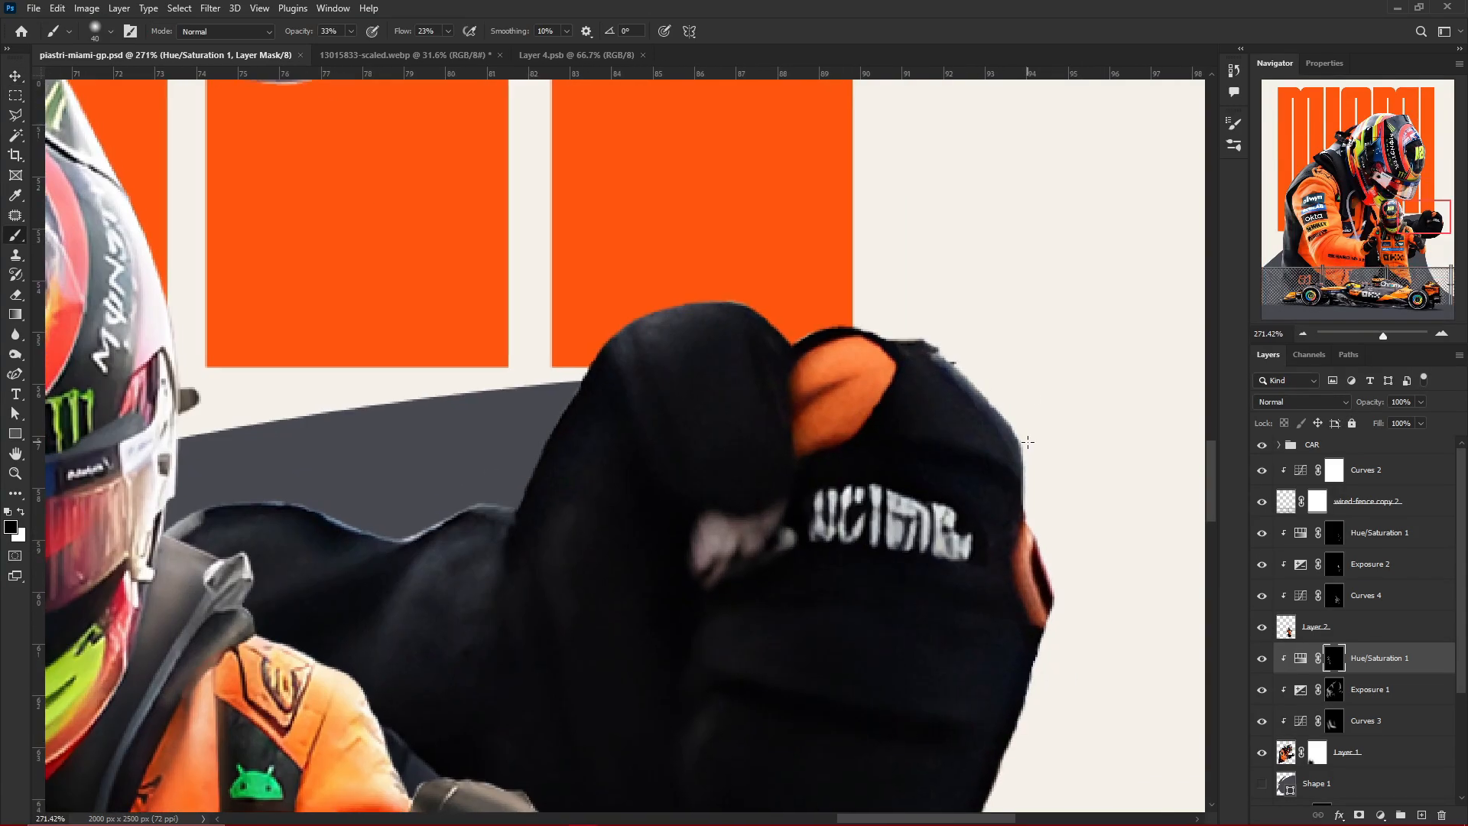
key(x)
drag(965, 466, 901, 393)
drag(712, 329, 527, 355)
scroll(932, 230, down, 5)
scroll(990, 598, up, 3)
mouse_move(986, 420)
mouse_down()
mouse_move(783, 502)
mouse_move(847, 570)
mouse_up()
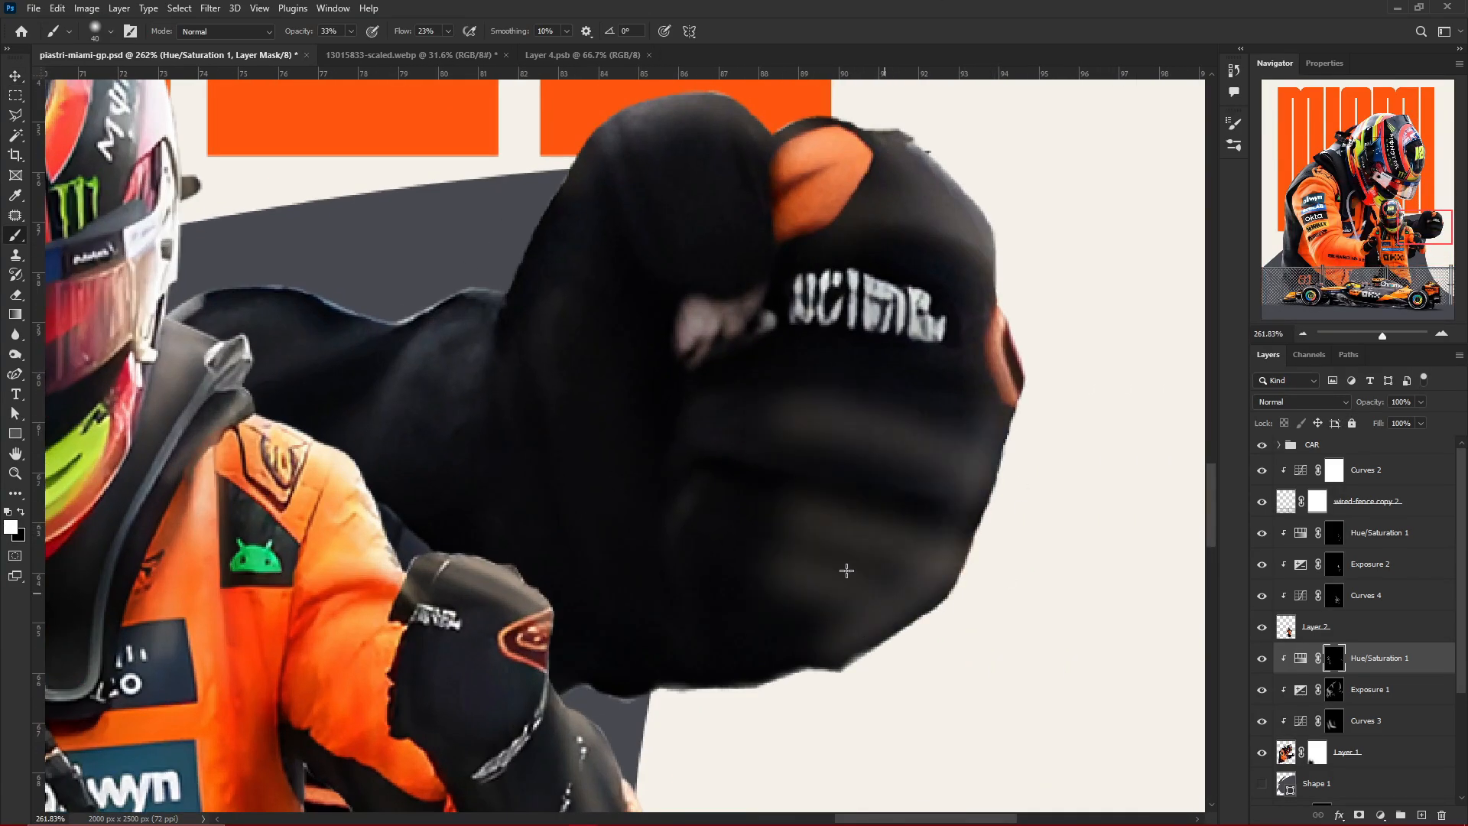
Brush highlights along the large driver's dark forearm behind the small driver, and trim the excess with black
key(x)
scroll(489, 282, up, 4)
drag(741, 359, 588, 527)
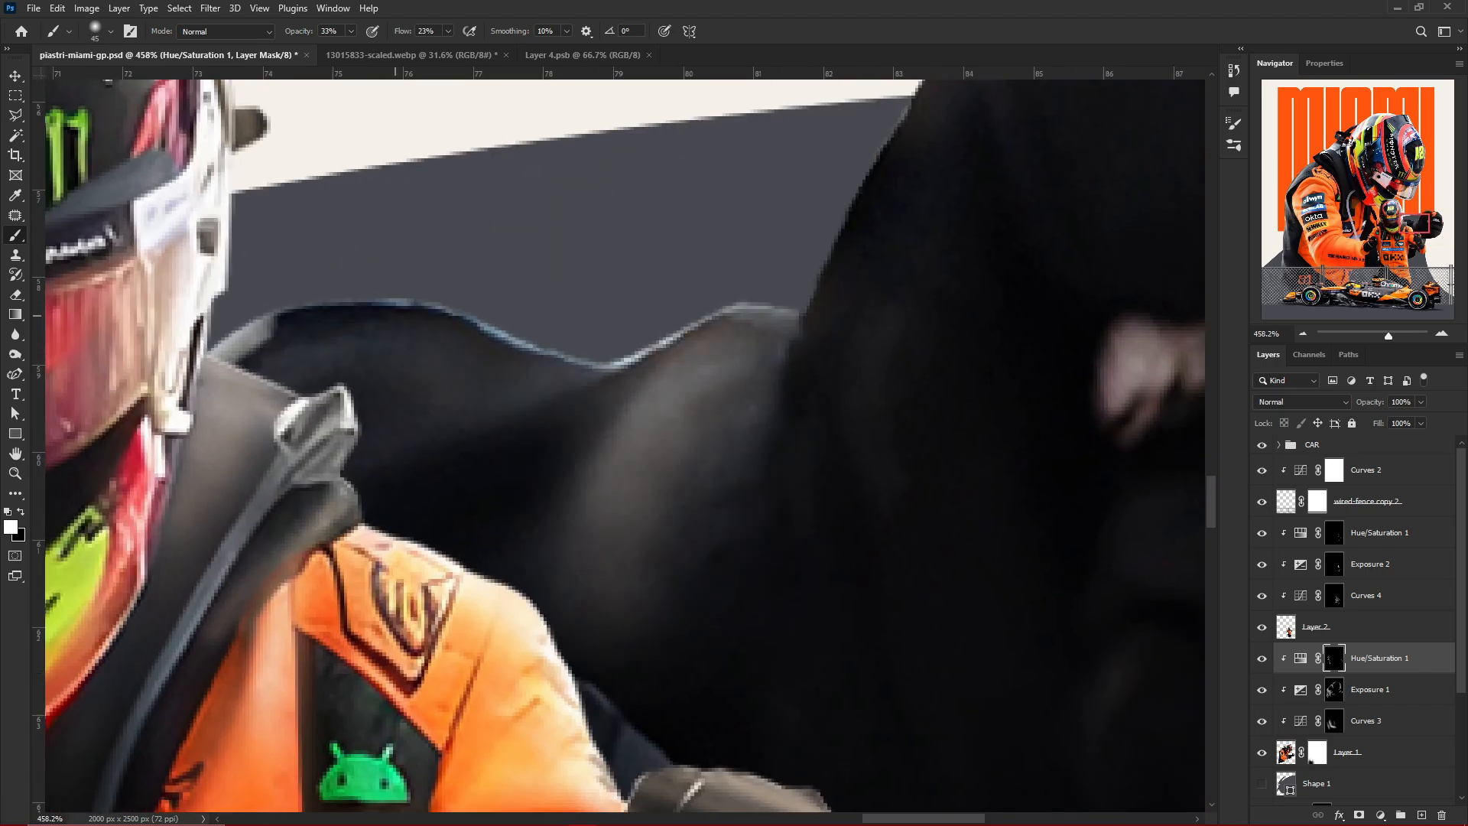
drag(470, 367, 338, 370)
key(x)
key(bracketleft)
key(bracketleft)
key(bracketleft)
drag(673, 451, 627, 487)
scroll(843, 259, down, 8)
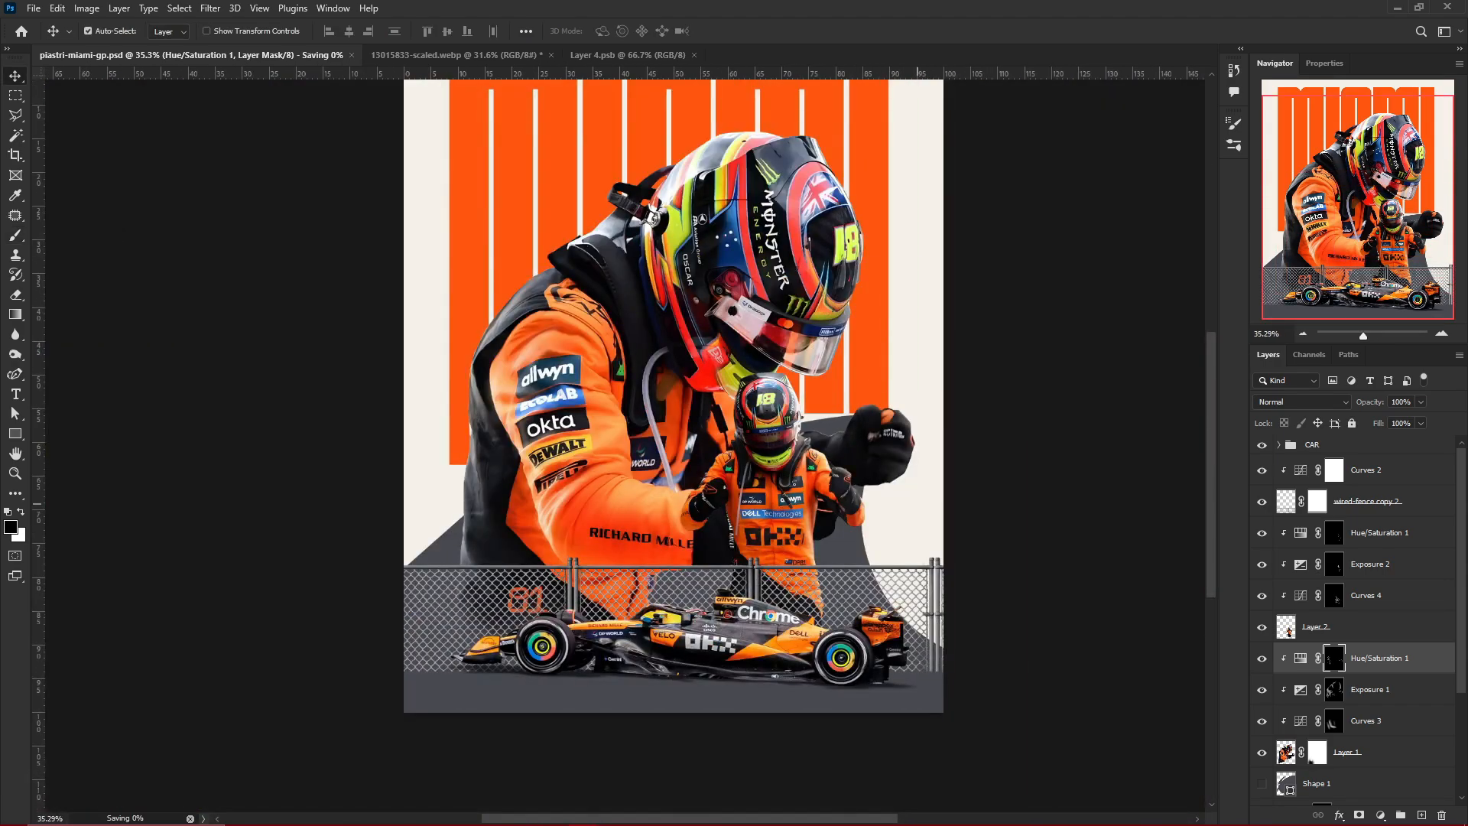
Brush highlights onto the dark rim above the large helmet's visor, and trim the excess with black
scroll(843, 260, up, 5)
scroll(842, 260, up, 4)
key(x)
mouse_move(848, 429)
mouse_down()
mouse_move(776, 547)
mouse_move(818, 551)
mouse_up()
scroll(773, 490, up, 8)
key(bracketleft)
key(bracketleft)
key(bracketleft)
key(bracketleft)
key(bracketleft)
key(bracketleft)
key(bracketleft)
drag(902, 368, 658, 516)
key(x)
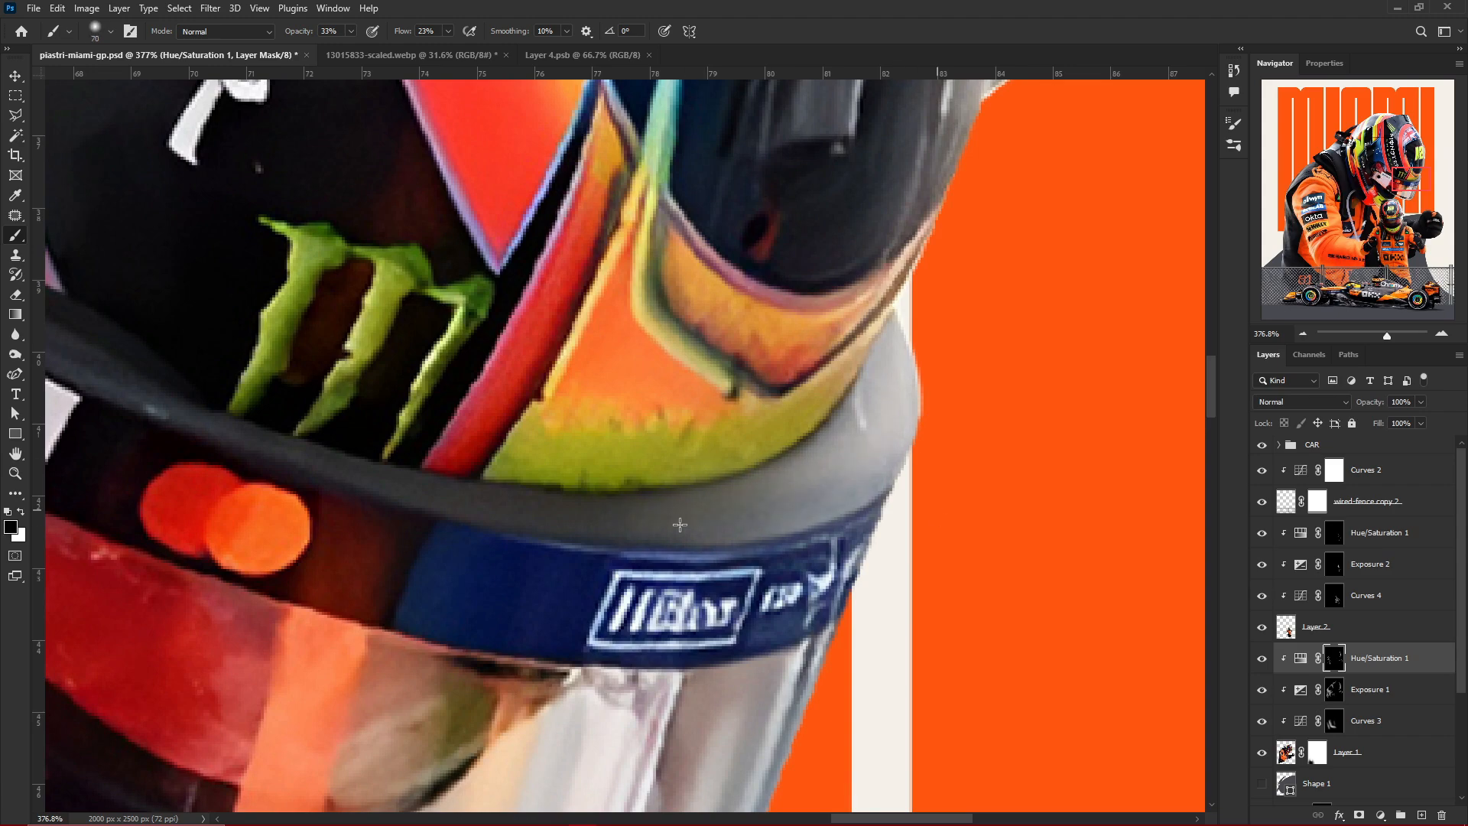
key(bracketleft)
drag(853, 535, 807, 665)
scroll(936, 367, down, 8)
Refine the highlight mask with black over the large helmet's transparent visor and save the poster
scroll(936, 382, up, 7)
mouse_move(1013, 241)
mouse_down()
mouse_move(875, 600)
mouse_move(841, 573)
mouse_up()
drag(910, 263, 776, 574)
drag(501, 485, 459, 543)
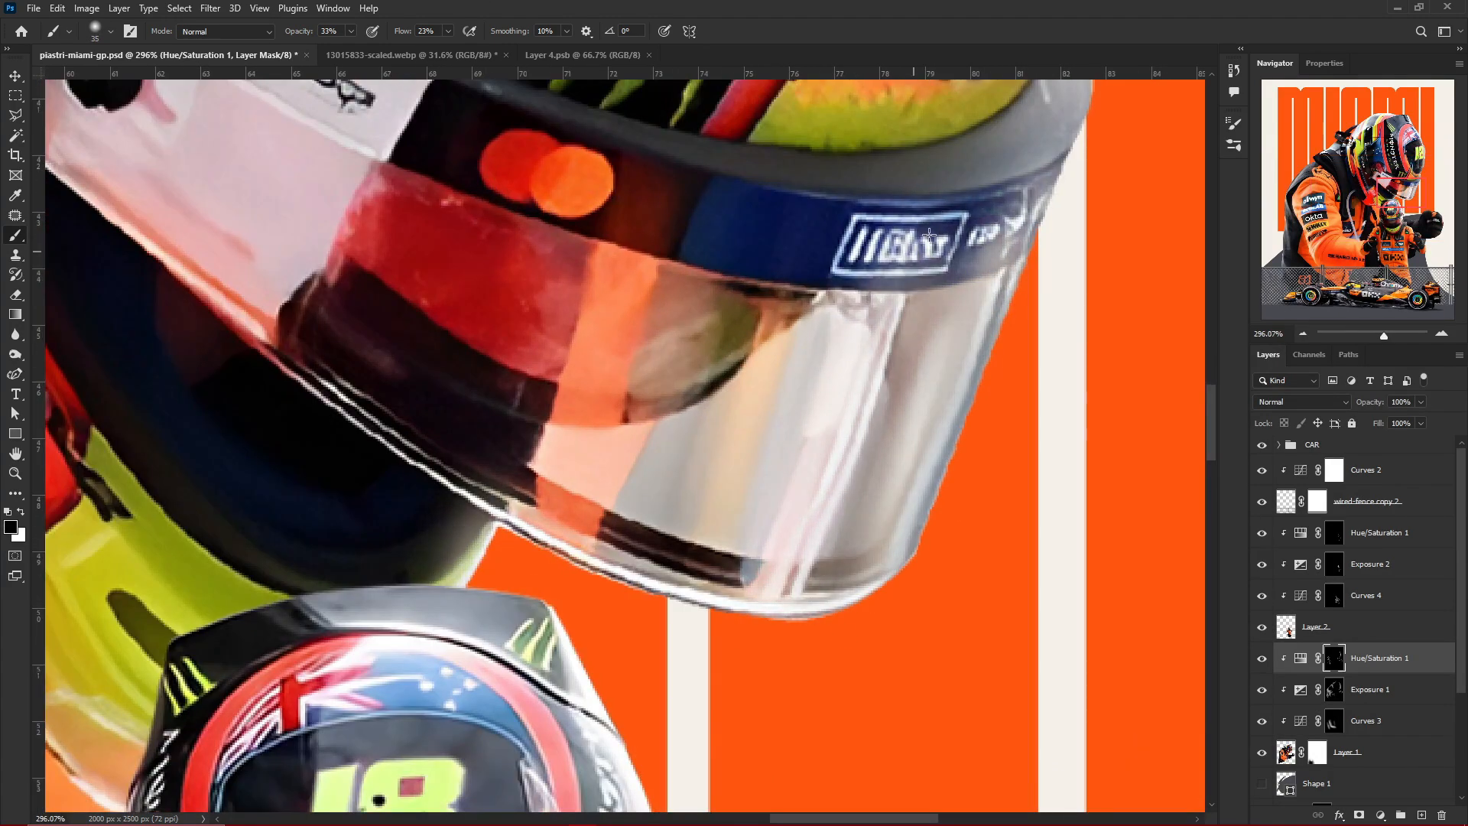
drag(929, 236, 849, 588)
scroll(861, 623, down, 6)
scroll(924, 497, up, 4)
drag(921, 489, 910, 447)
scroll(917, 417, down, 12)
scroll(816, 448, up, 4)
key(ctrl+s)
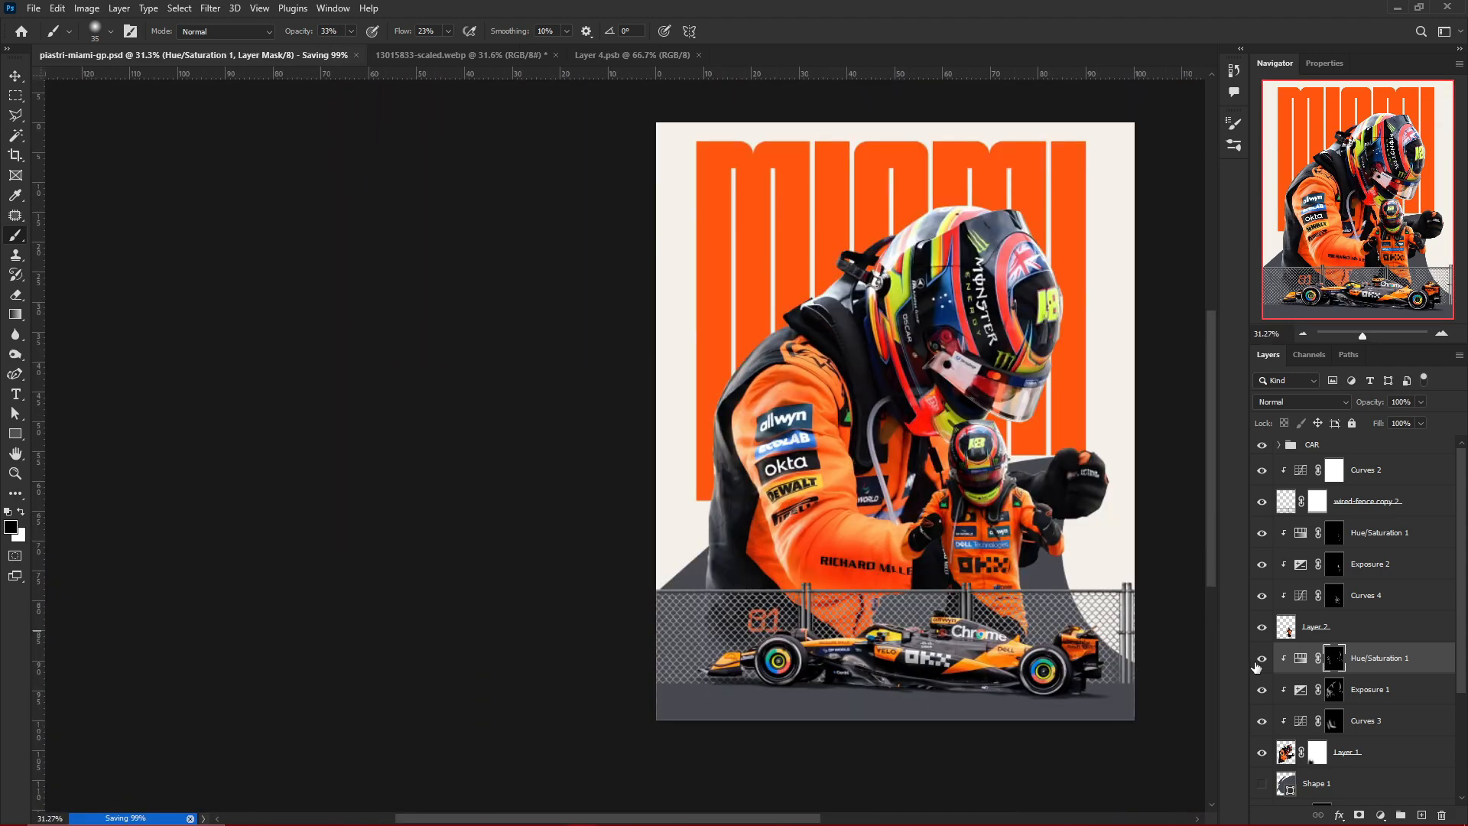
Brush highlights onto the dark top panel of the large helmet with a bigger brush, and soften them with black
scroll(1071, 206, up, 6)
key(x)
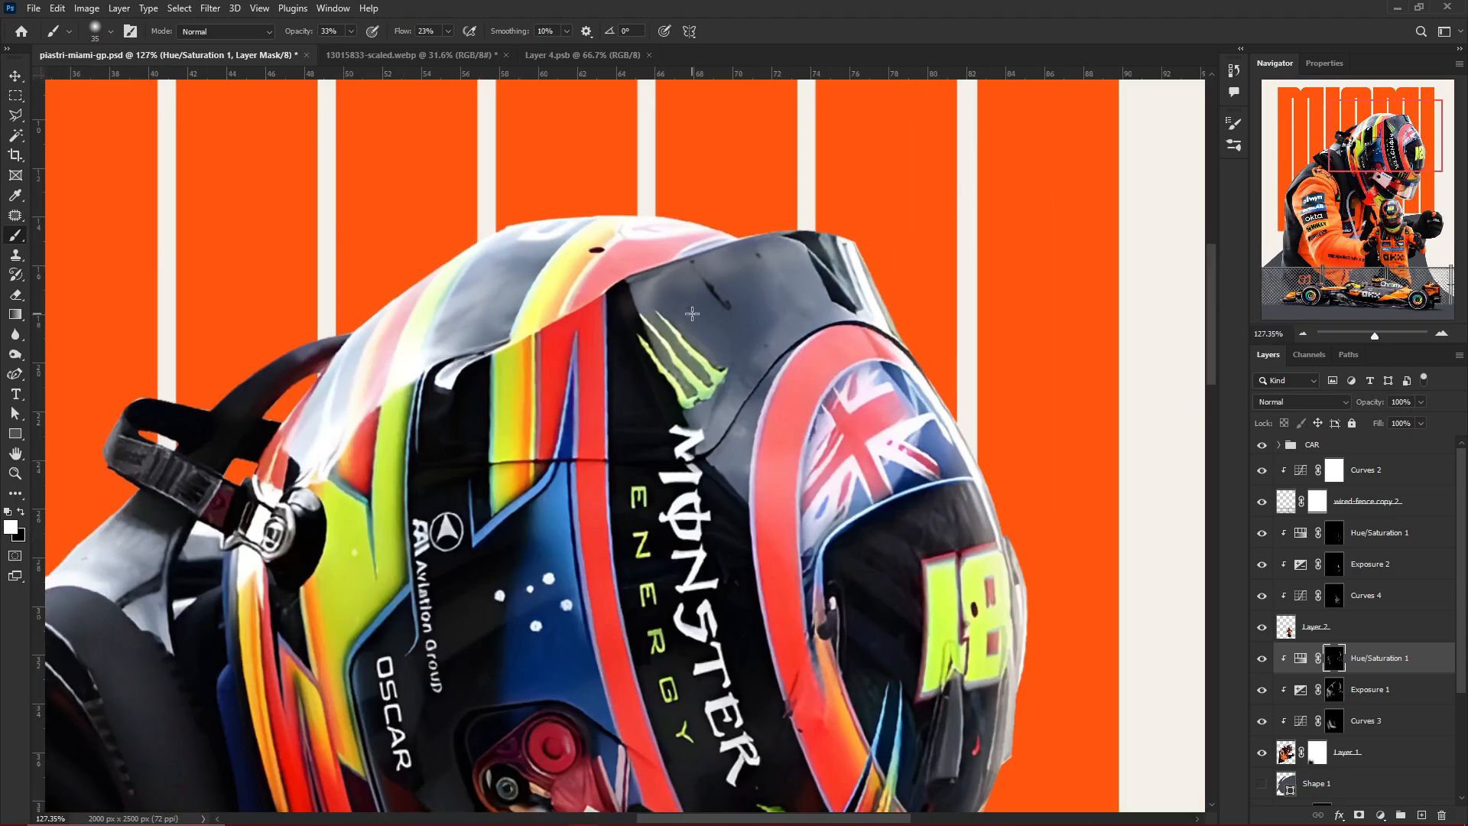
key(bracketright)
key(bracketright)
key(bracketright)
key(bracketright)
key(bracketright)
key(bracketright)
key(bracketright)
key(bracketright)
drag(723, 306, 841, 279)
key(x)
mouse_move(727, 294)
mouse_down()
mouse_move(734, 325)
mouse_move(761, 308)
mouse_up()
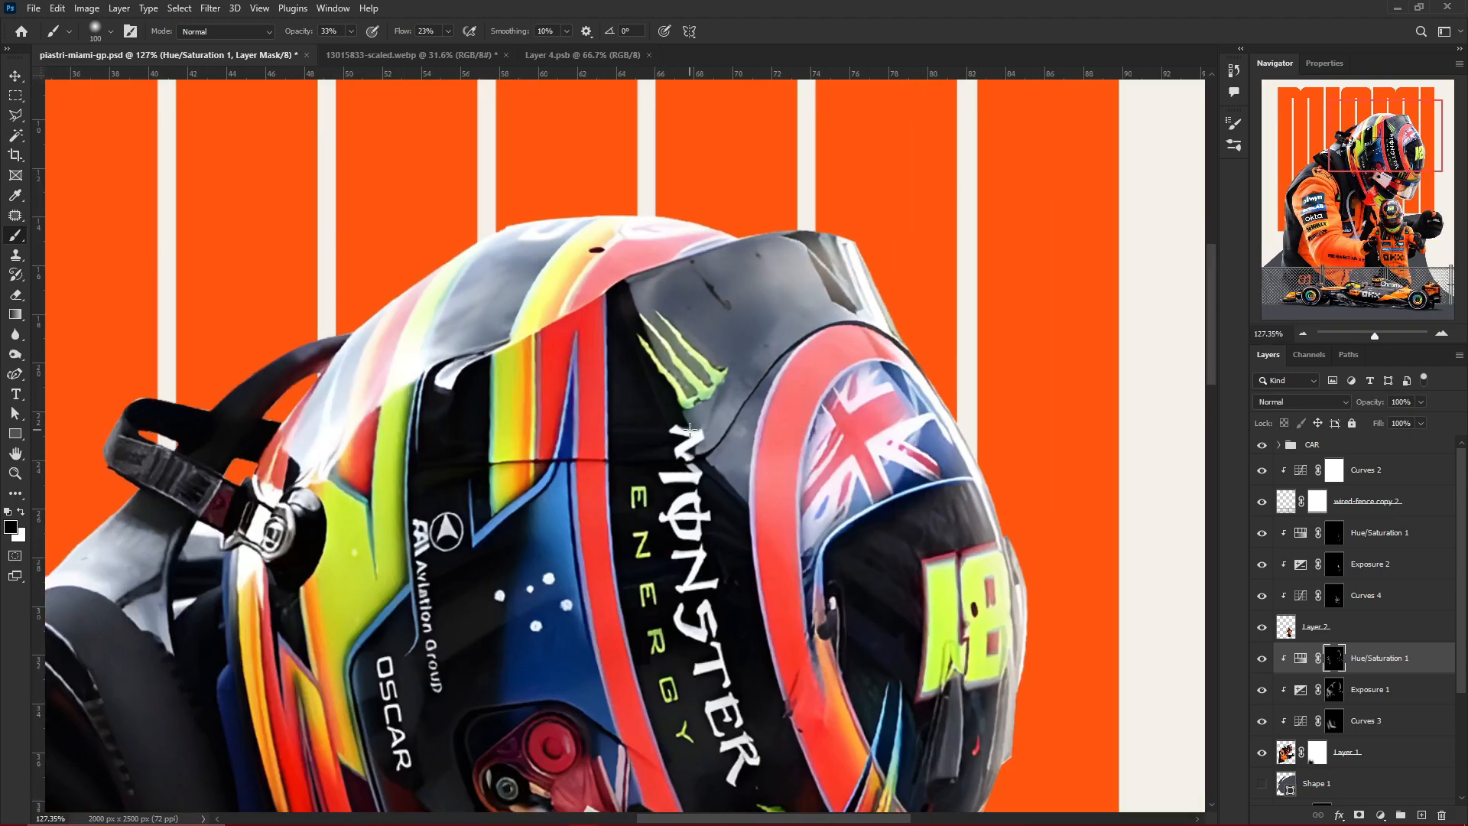
Brush a highlight along the red ring around the large helmet's face opening and save the poster
key(x)
key(bracketleft)
key(bracketleft)
key(bracketleft)
mouse_move(879, 348)
mouse_down()
mouse_move(776, 466)
mouse_move(802, 680)
mouse_up()
key(x)
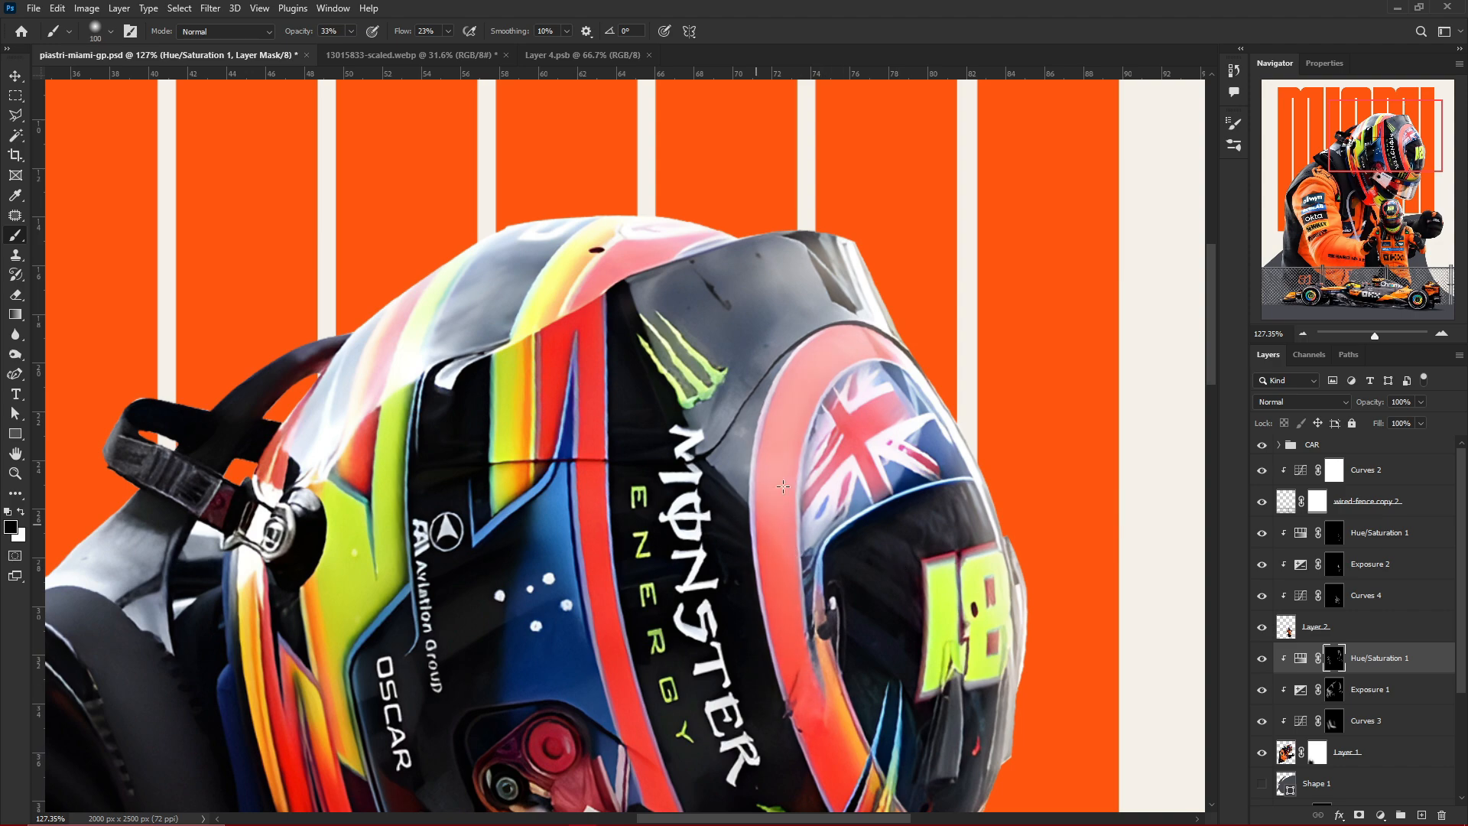
key(v)
scroll(910, 329, down, 8)
key(ctrl+s)
Brush highlights onto the rear stripes of the large helmet and along the black strap and its loop
scroll(849, 448, up, 11)
key(b)
key(x)
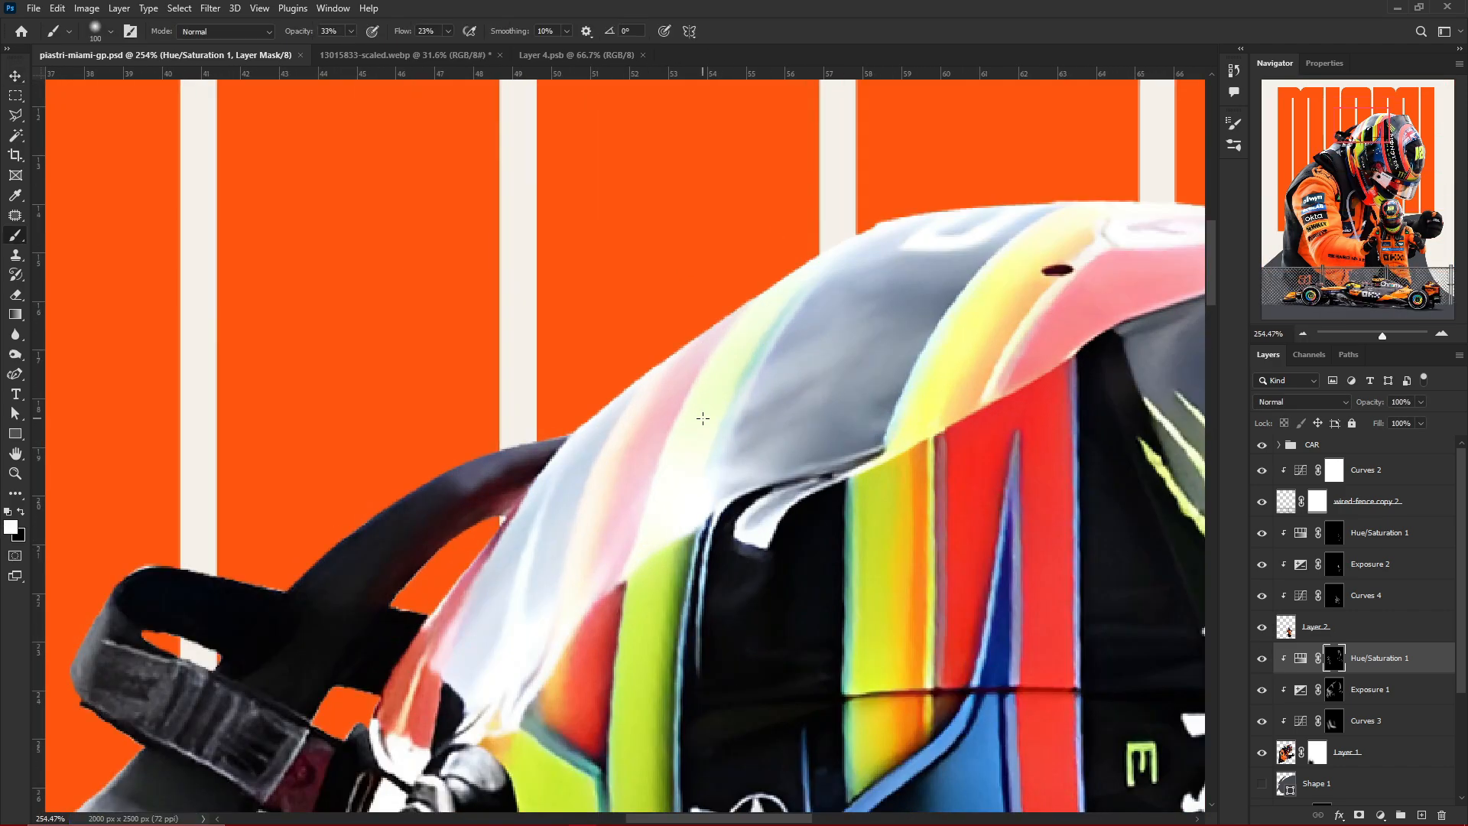
drag(703, 418, 658, 436)
drag(546, 455, 325, 589)
key(x)
key(bracketleft)
key(bracketleft)
key(bracketleft)
key(bracketleft)
key(bracketleft)
key(bracketleft)
key(bracketleft)
key(bracketleft)
scroll(329, 585, up, 3)
key(x)
drag(672, 360, 708, 527)
key(x)
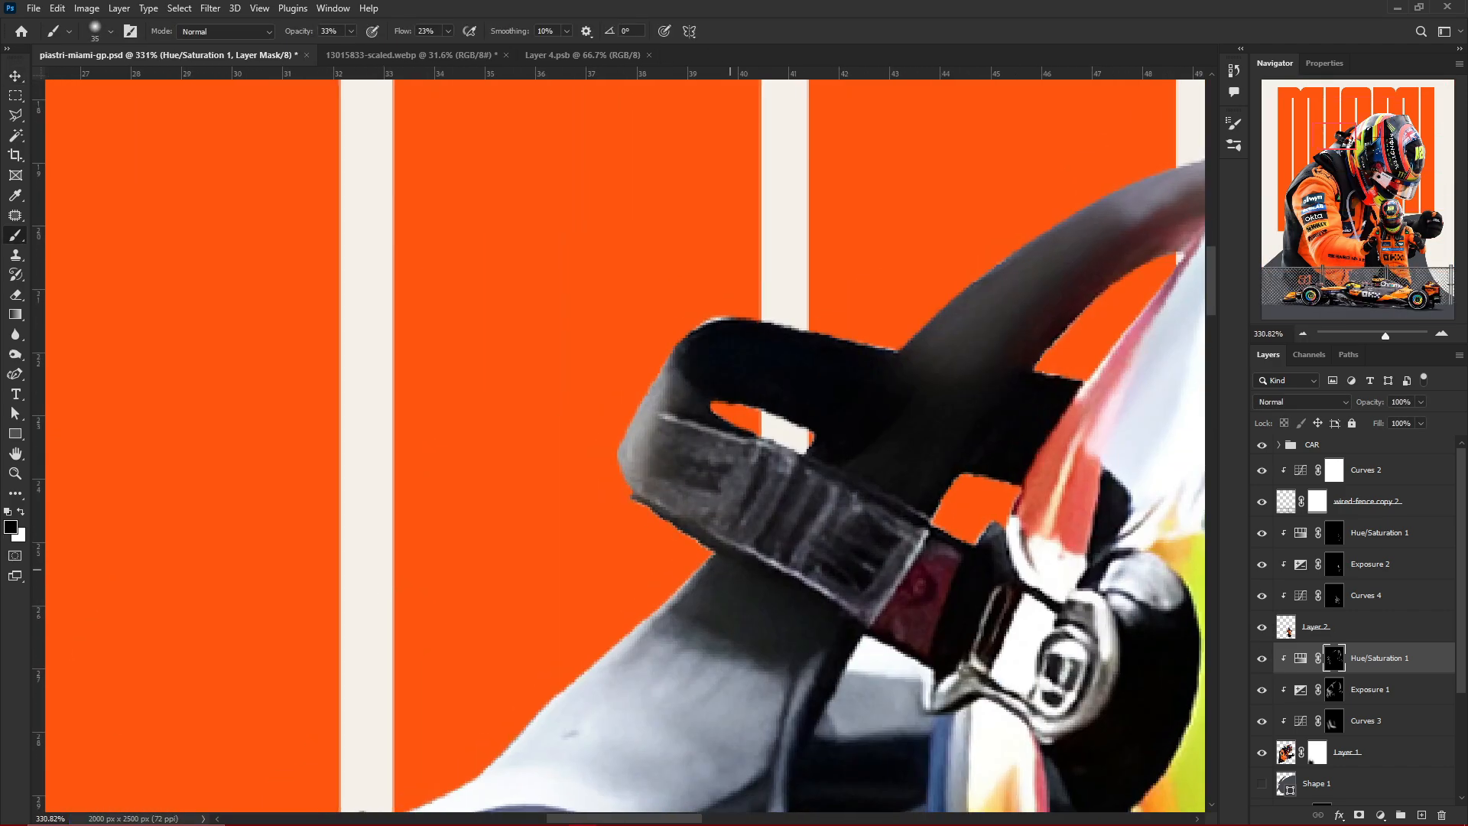
key(v)
scroll(918, 657, down, 10)
scroll(925, 657, up, 4)
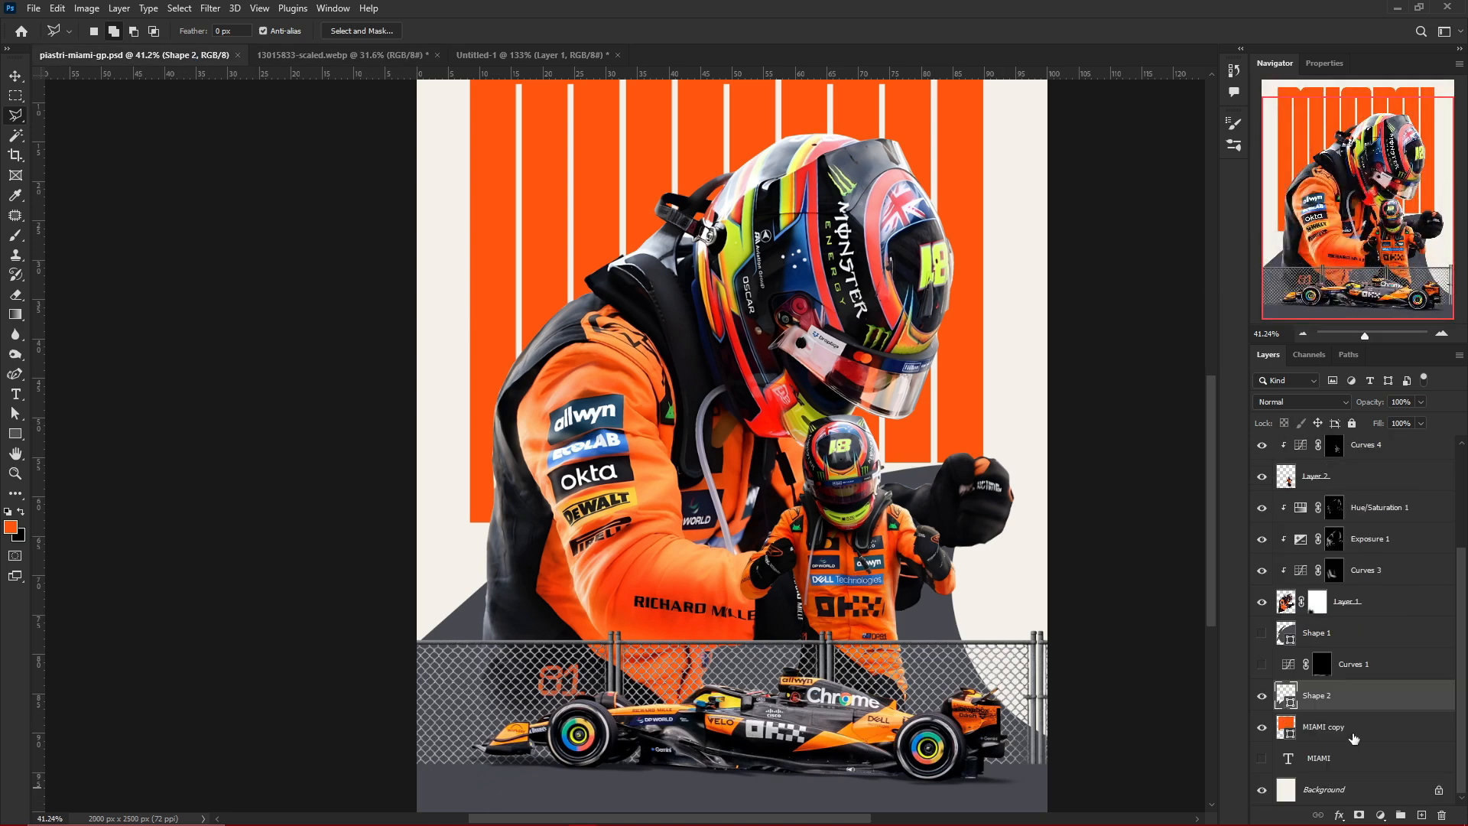
Distort the track asphalt cut-out so it stretches across the full width of the ground beneath the car
key(v)
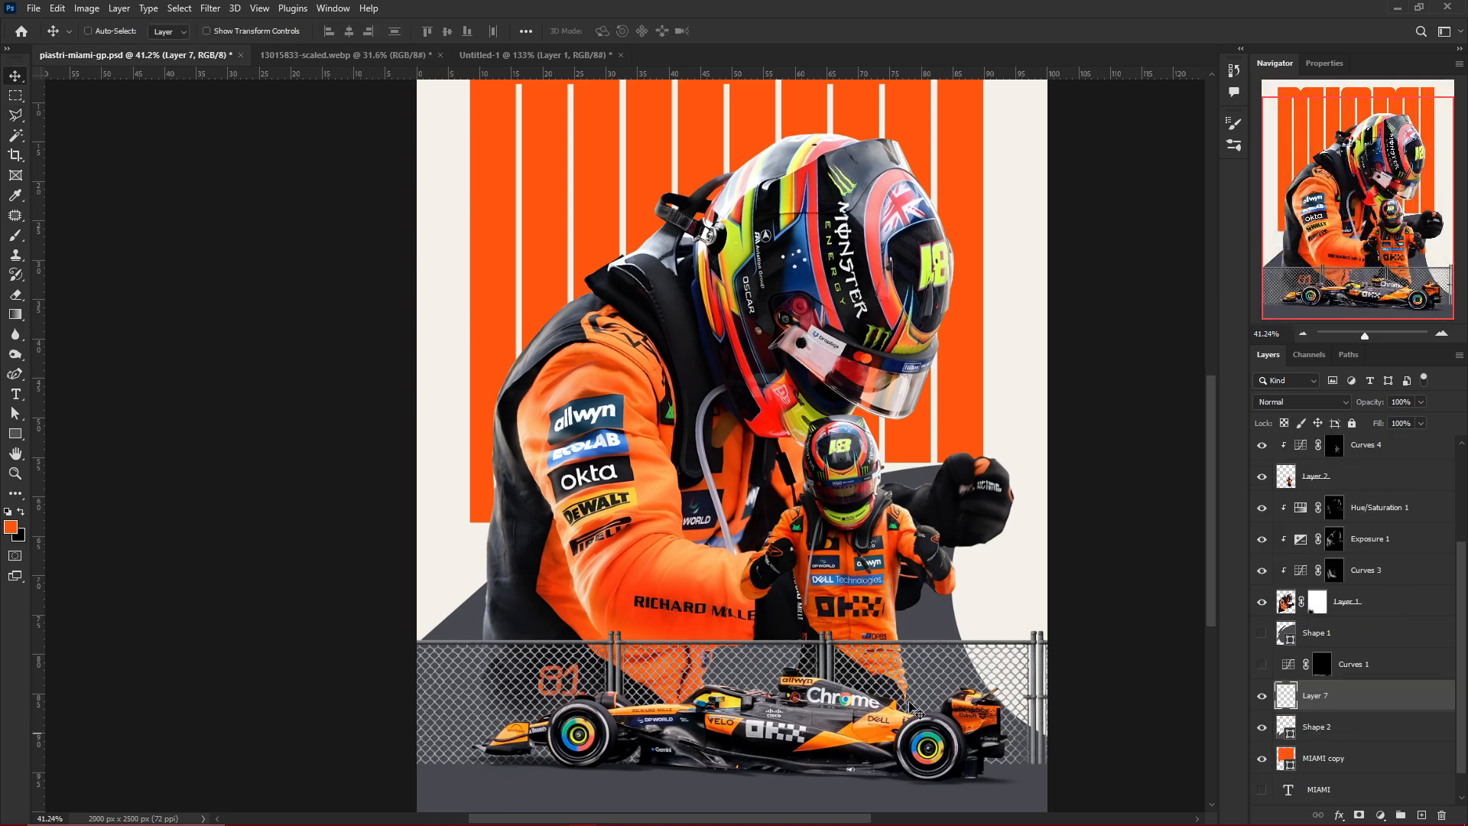
scroll(915, 711, down, 1)
key(ctrl+t)
drag(874, 675, 867, 762)
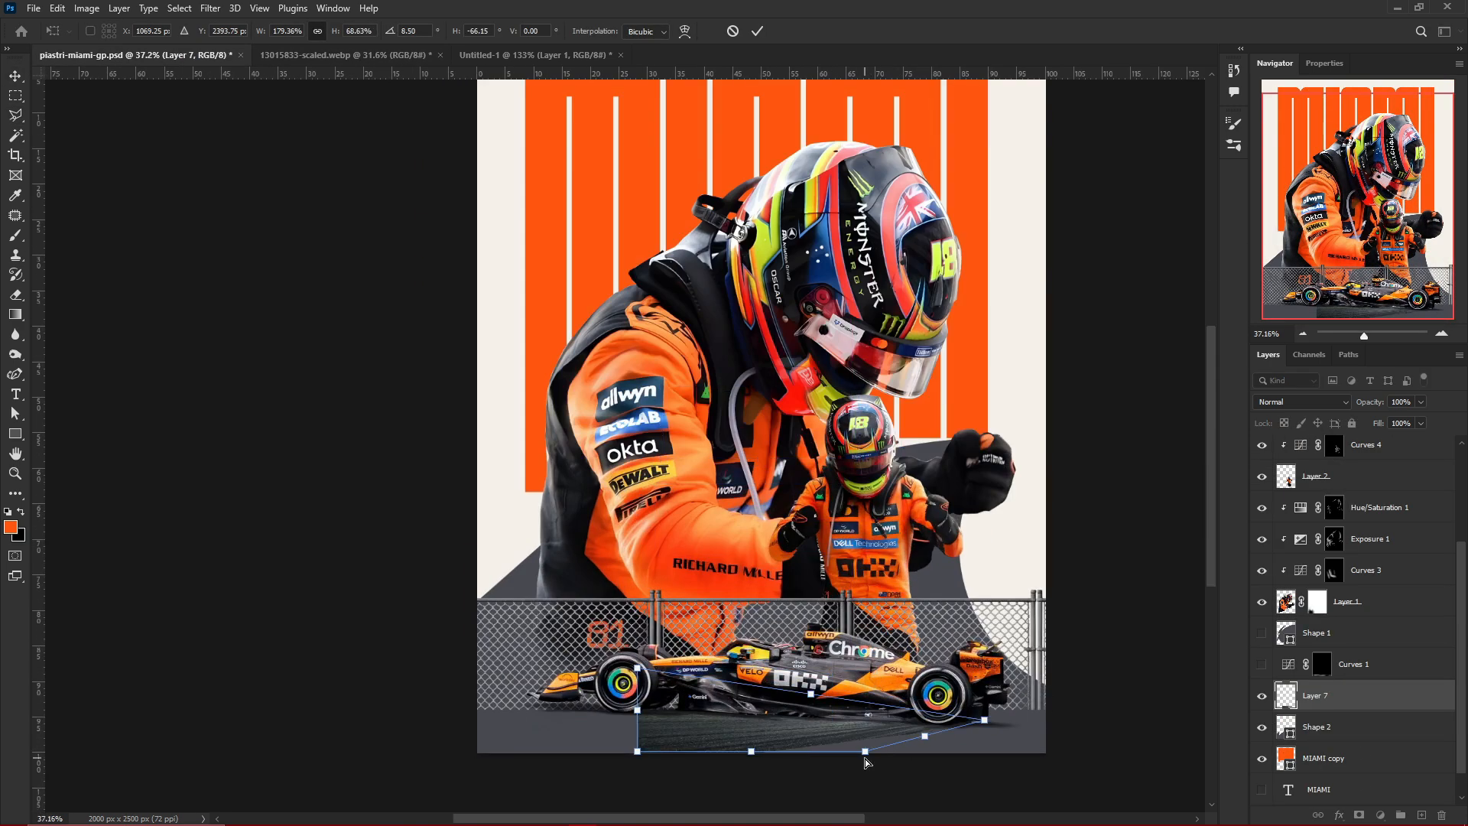
drag(639, 753, 530, 732)
drag(984, 720, 1054, 730)
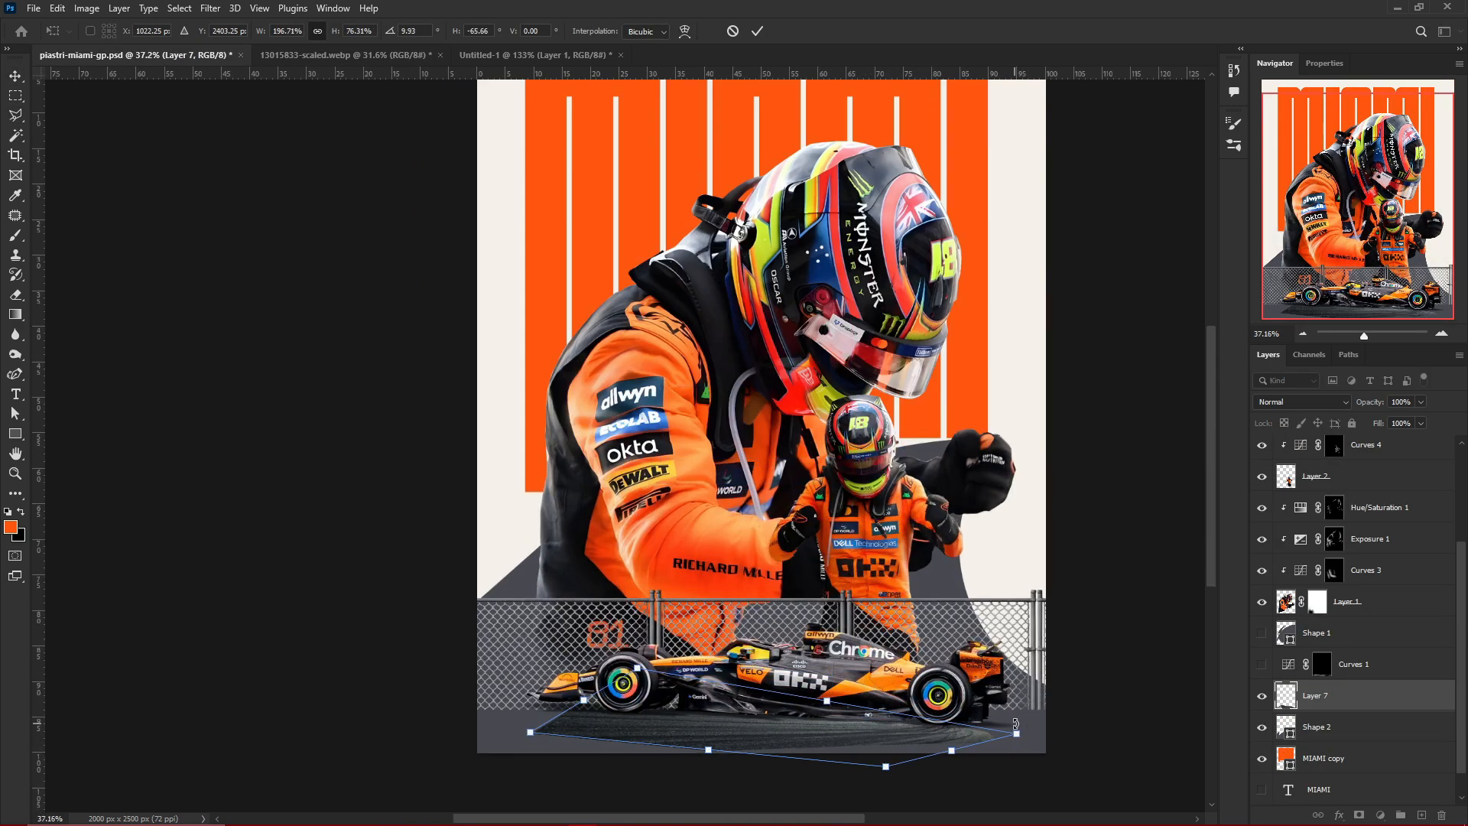
drag(530, 732, 449, 741)
drag(667, 754, 640, 761)
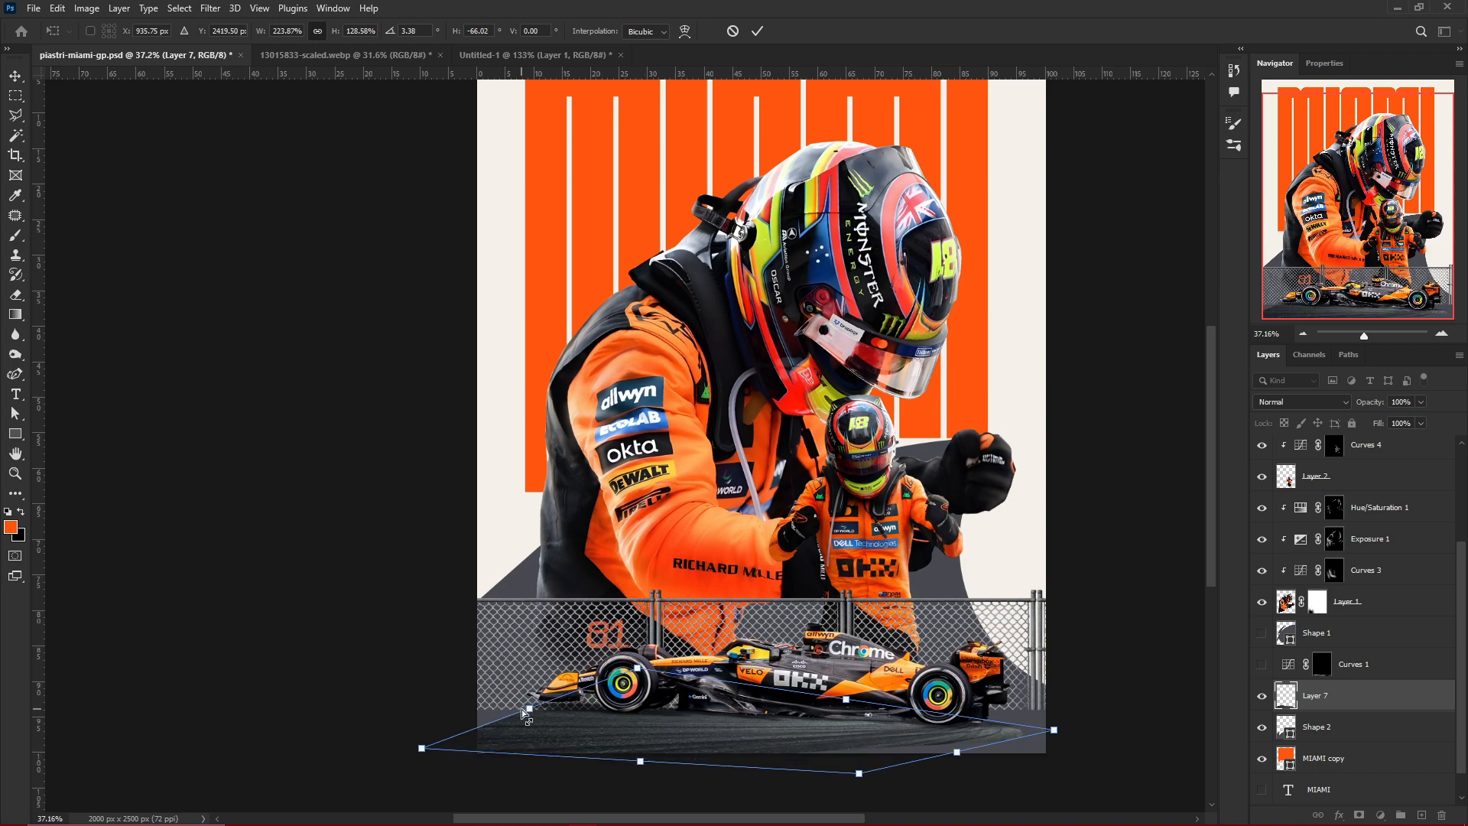
key(Return)
scroll(1025, 773, down, 3)
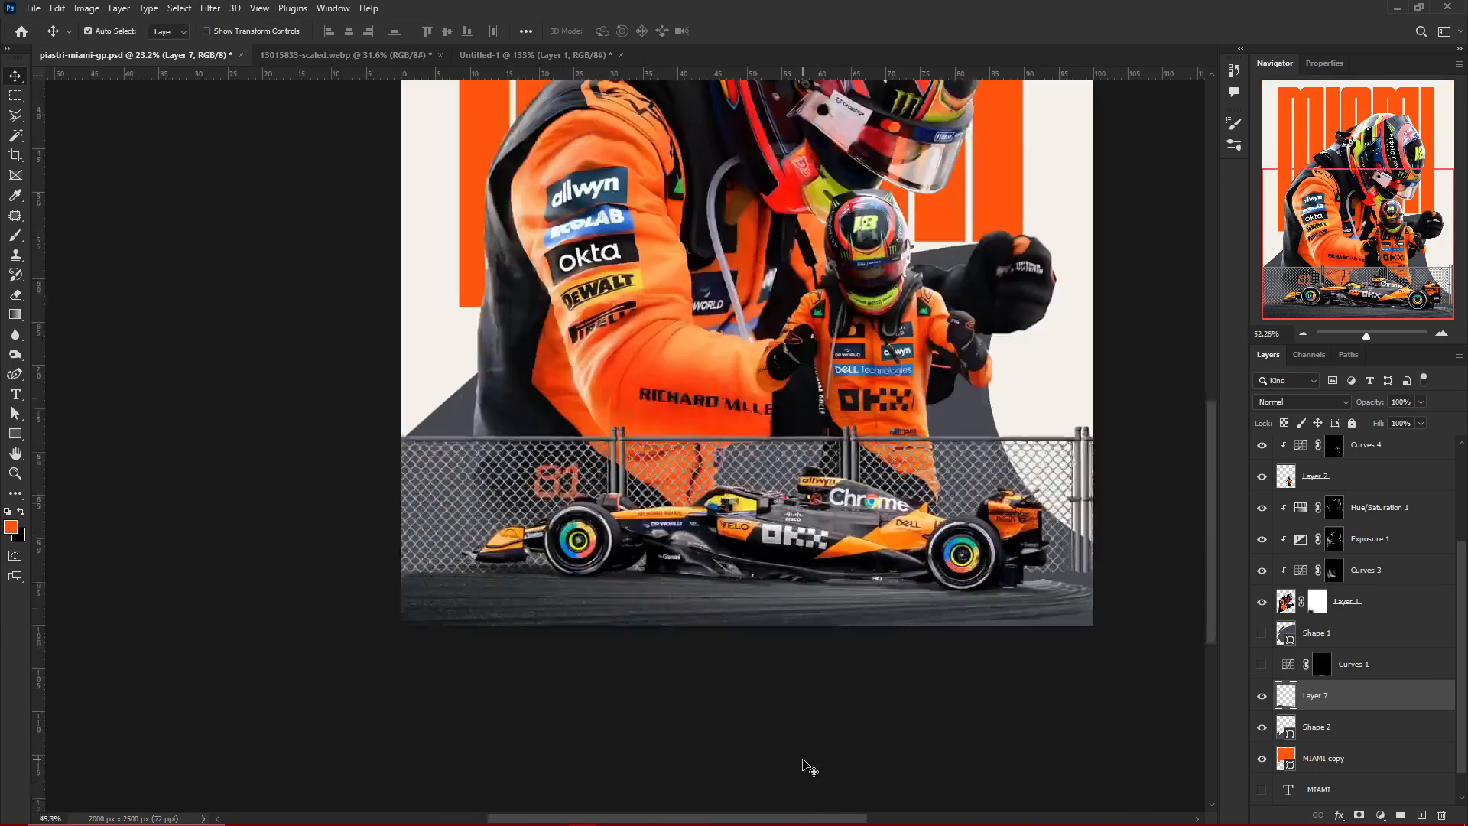
Readjust the far end of the asphalt texture behind the car's rear and apply the transform
scroll(831, 566, up, 3)
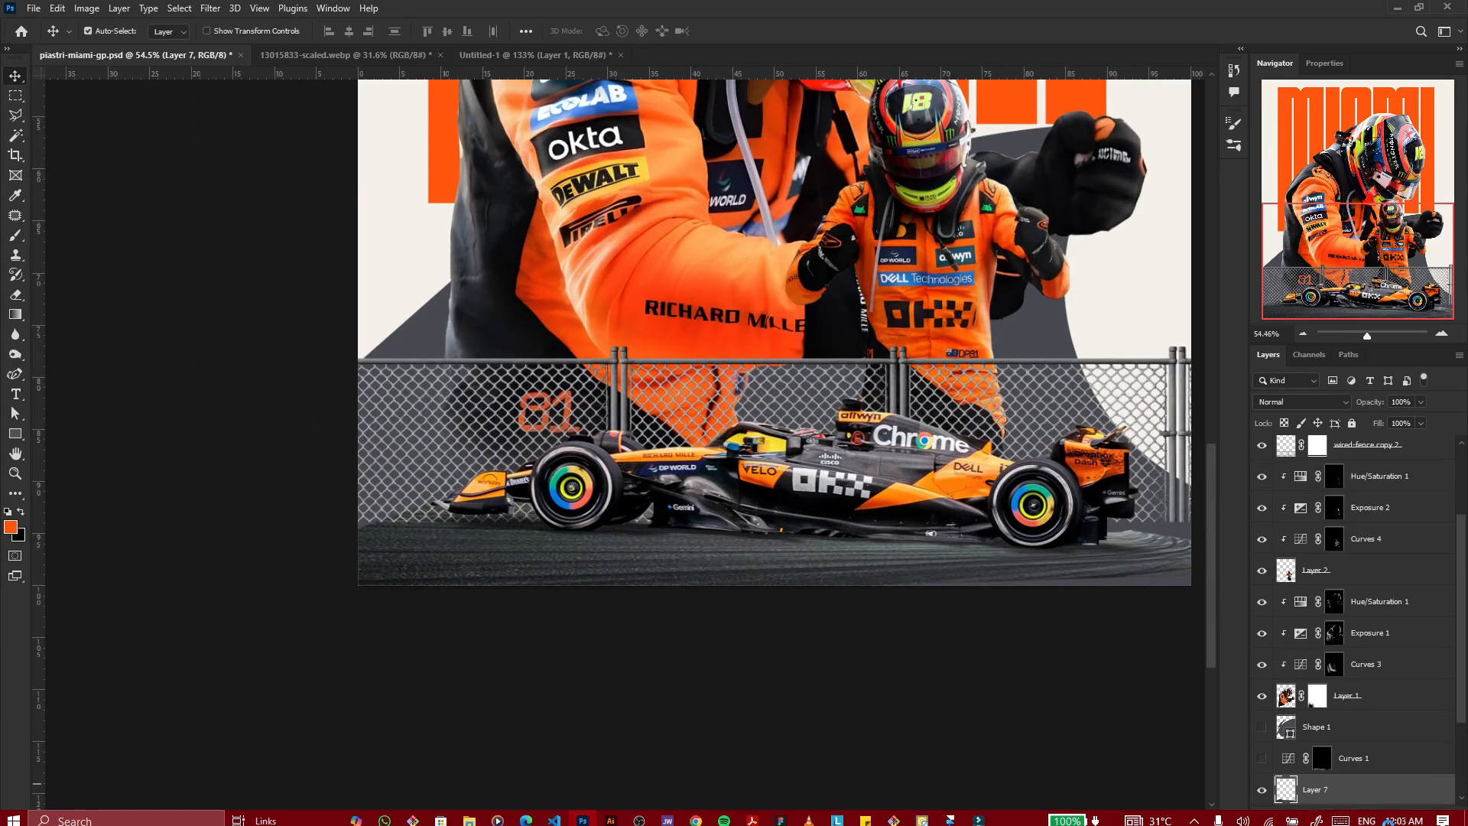
drag(1209, 664, 1124, 664)
key(Return)
scroll(925, 405, down, 5)
scroll(849, 413, up, 7)
Delete the hidden Shape 1 layer and fade the fence's lower edge with black on its layer mask
click(925, 528)
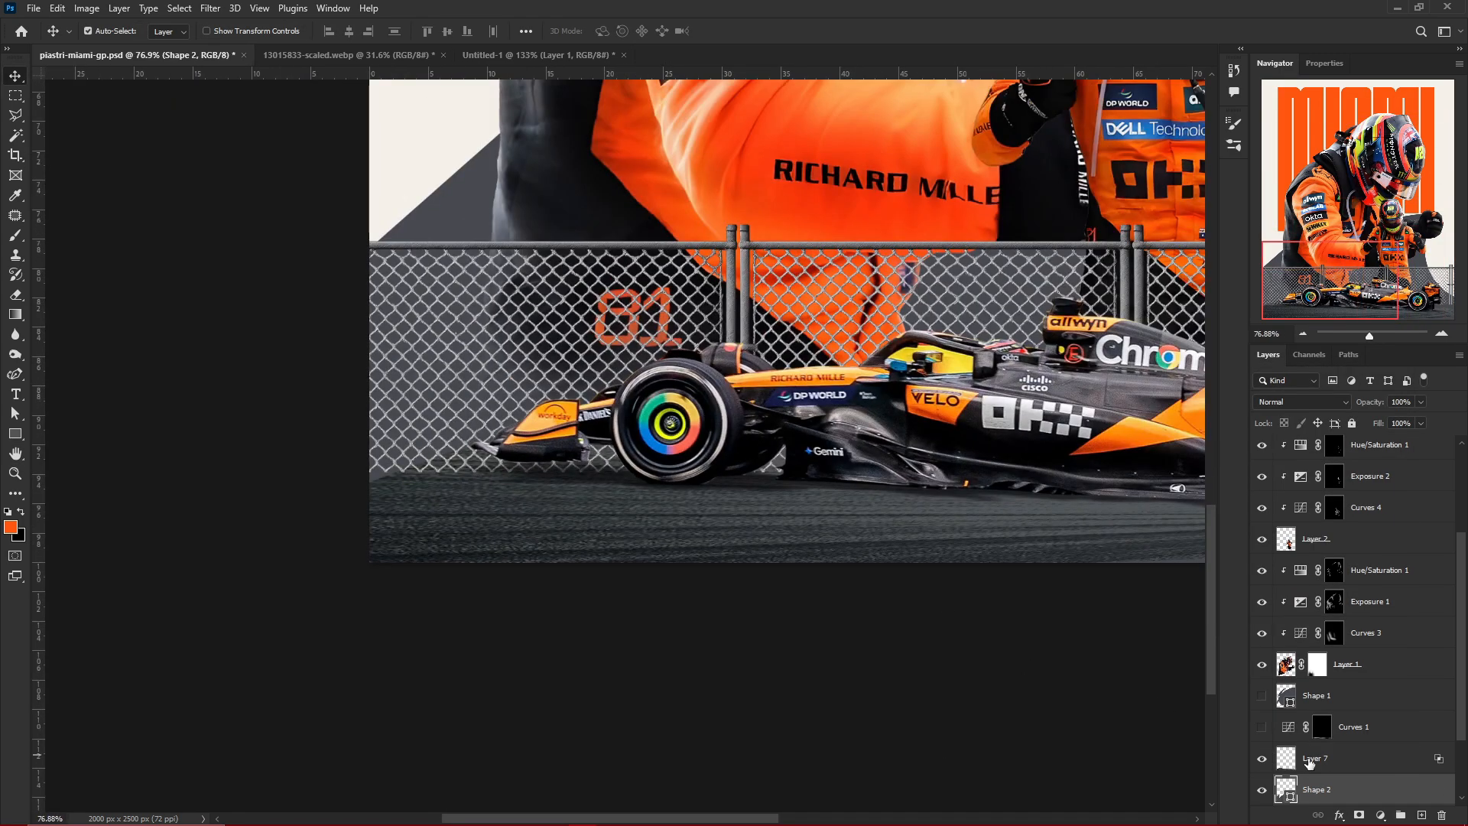
scroll(1338, 719, down, 3)
scroll(1349, 670, up, 1)
click(1320, 667)
click(731, 264)
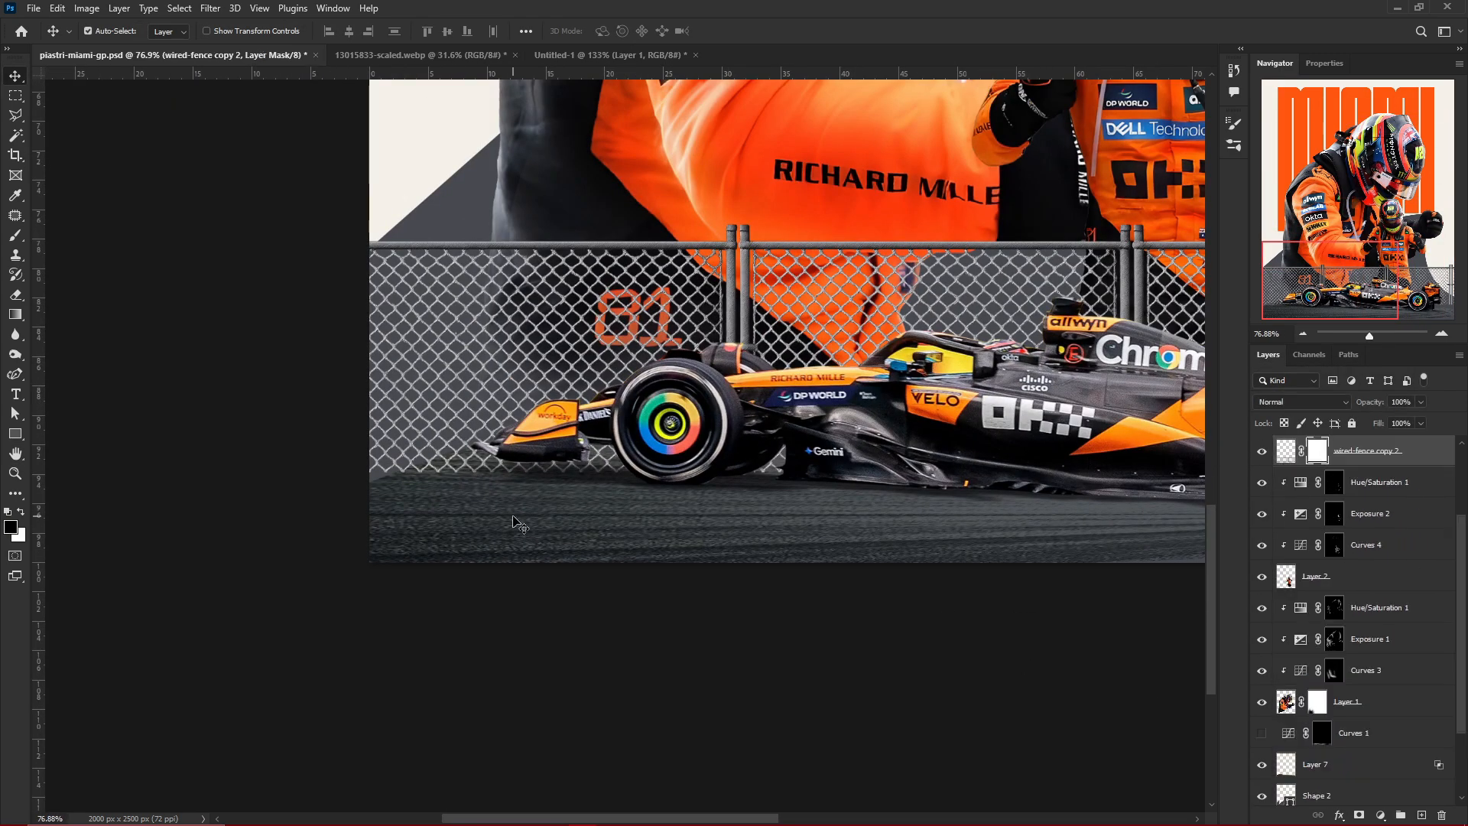
key(b)
scroll(436, 508, down, 3)
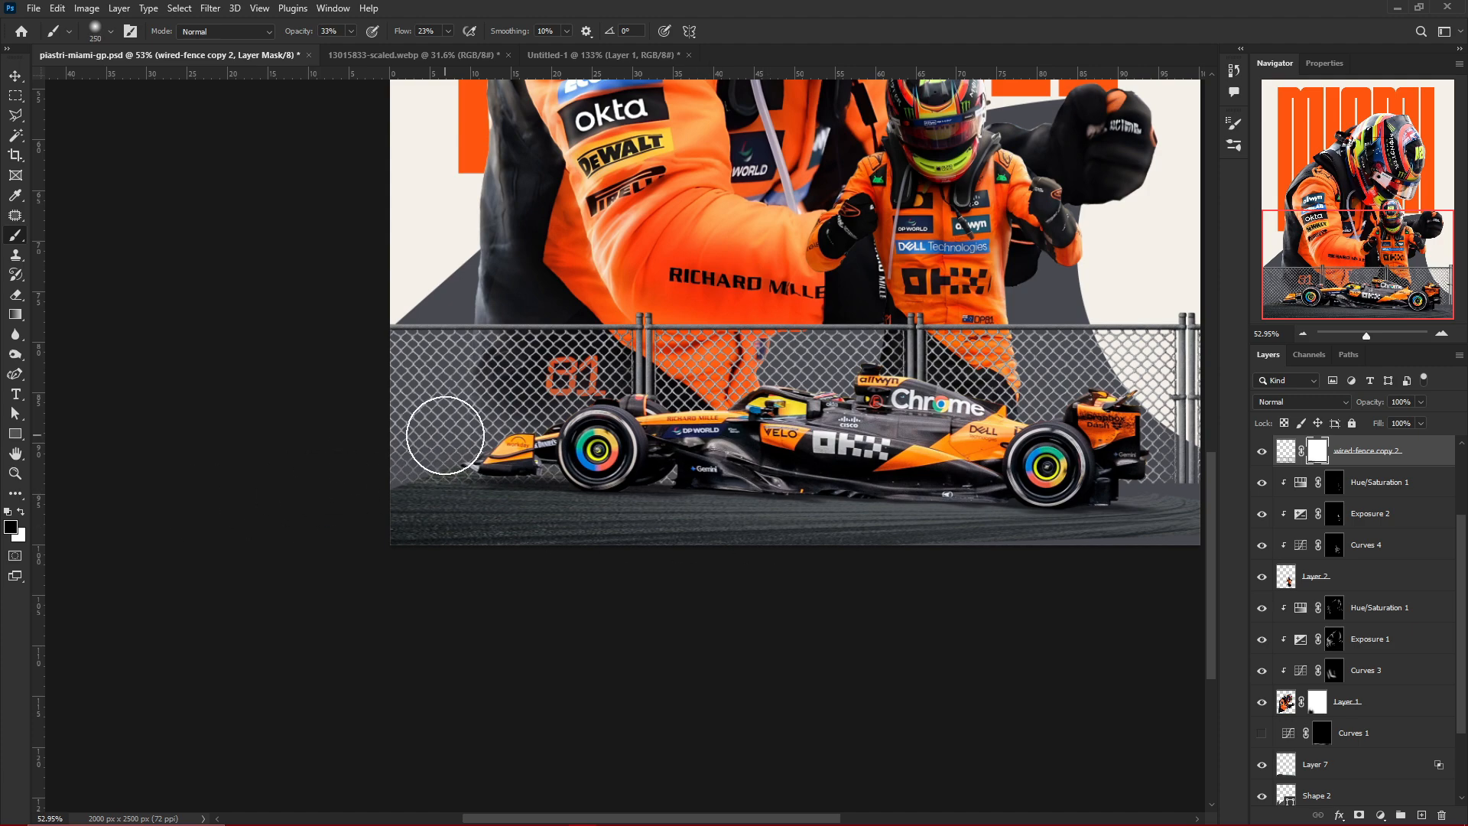
scroll(796, 515, down, 2)
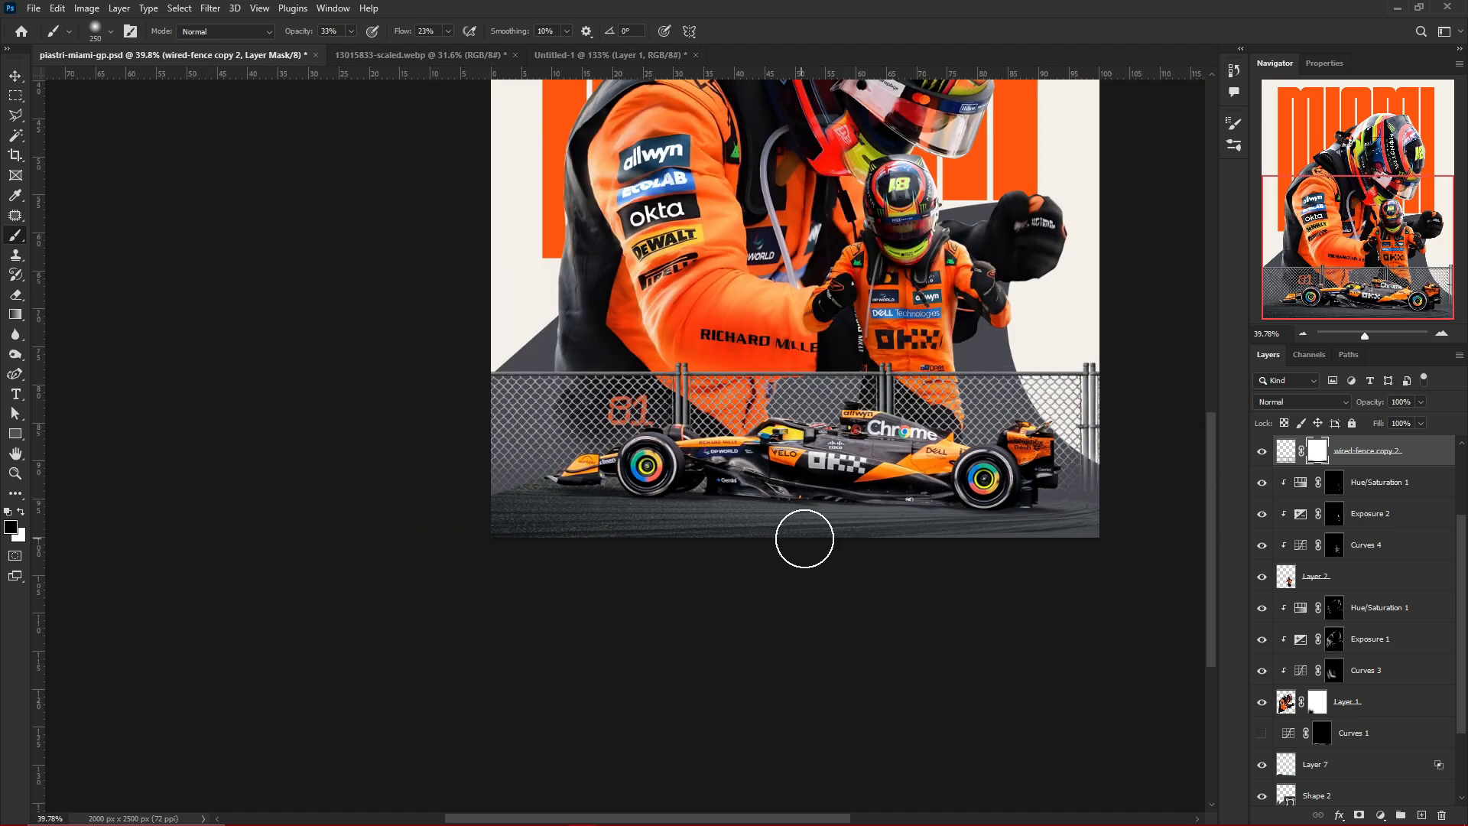
scroll(649, 533, up, 3)
Widen the asphalt texture at both ends beyond the poster's edges and save the poster
key(v)
click(563, 525)
key(ctrl+t)
drag(305, 493, 239, 488)
scroll(627, 481, down, 5)
scroll(783, 481, up, 4)
drag(1147, 486, 1170, 482)
key(Return)
scroll(623, 441, down, 7)
key(ctrl+s)
scroll(581, 409, up, 2)
scroll(640, 420, up, 8)
Add a clipped Exposure adjustment of +0.72 to the wire fence and invert its mask to black
click(642, 422)
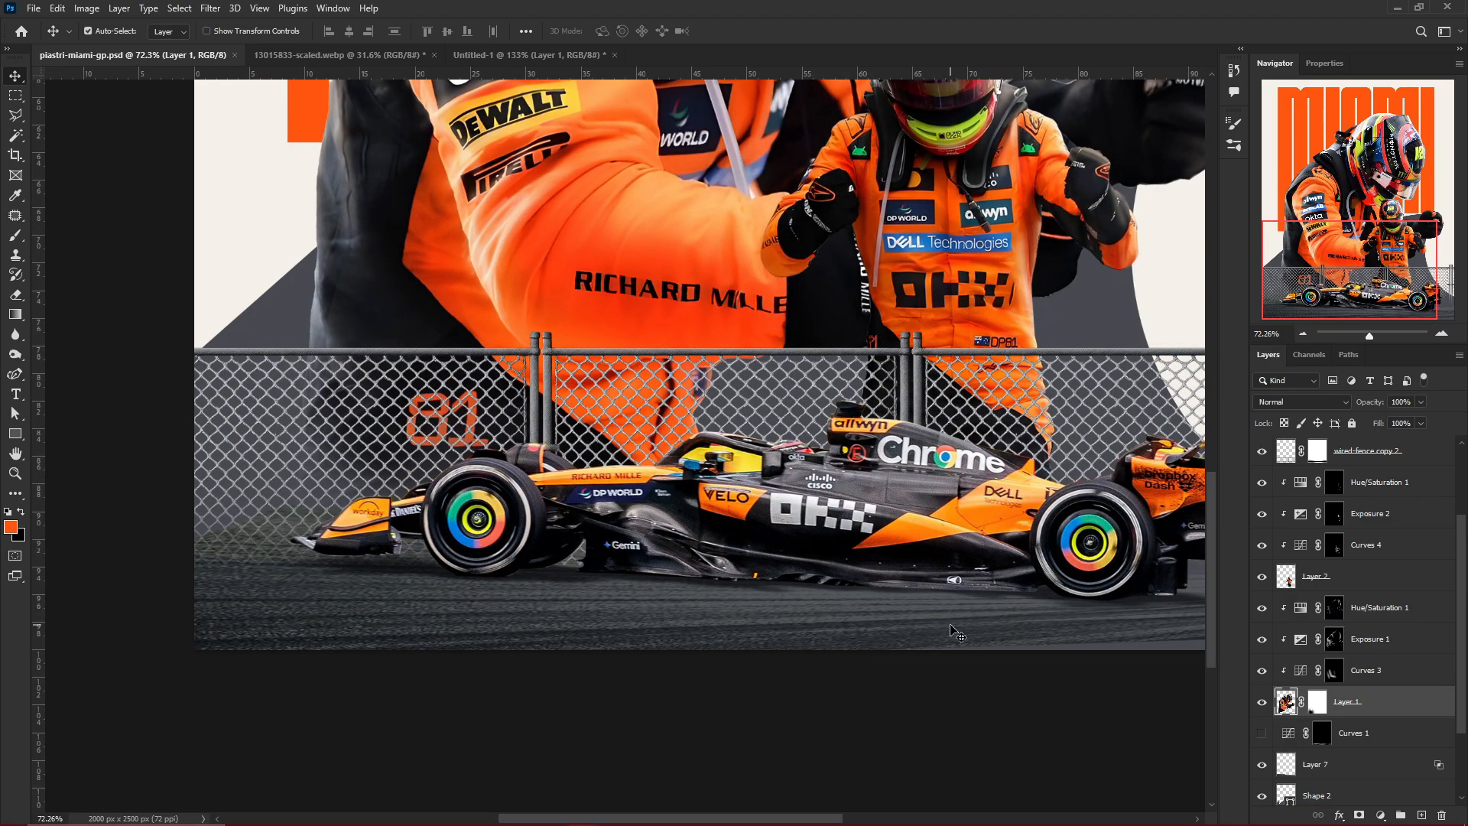
click(753, 352)
scroll(624, 445, down, 4)
click(1380, 815)
click(1382, 630)
click(1351, 333)
drag(1353, 151, 1364, 151)
key(ctrl+i)
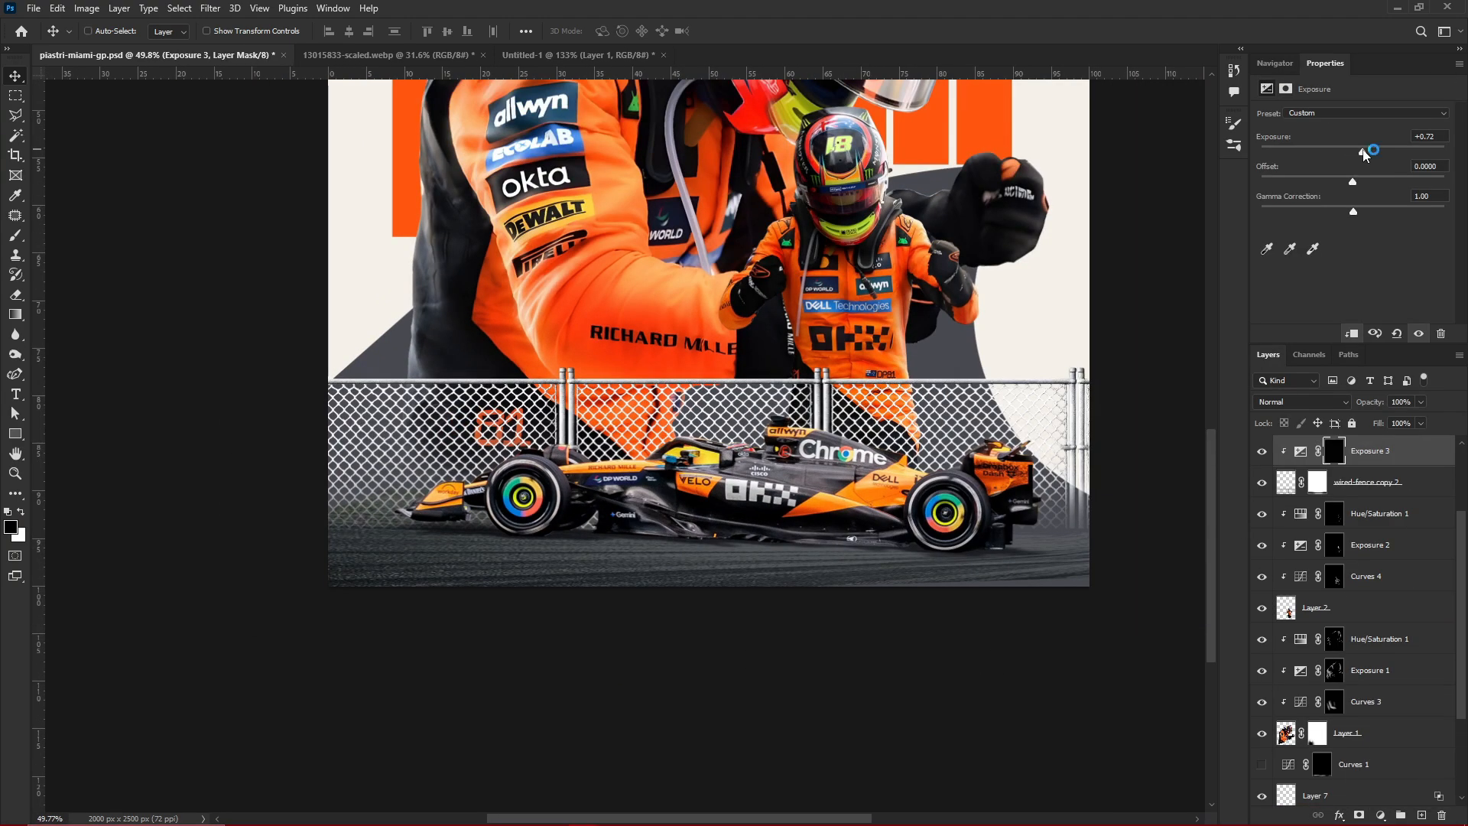
Brush the brighter exposure back onto the fence with white on the adjustment's mask
key(b)
scroll(492, 426, down, 2)
scroll(291, 387, up, 1)
key(x)
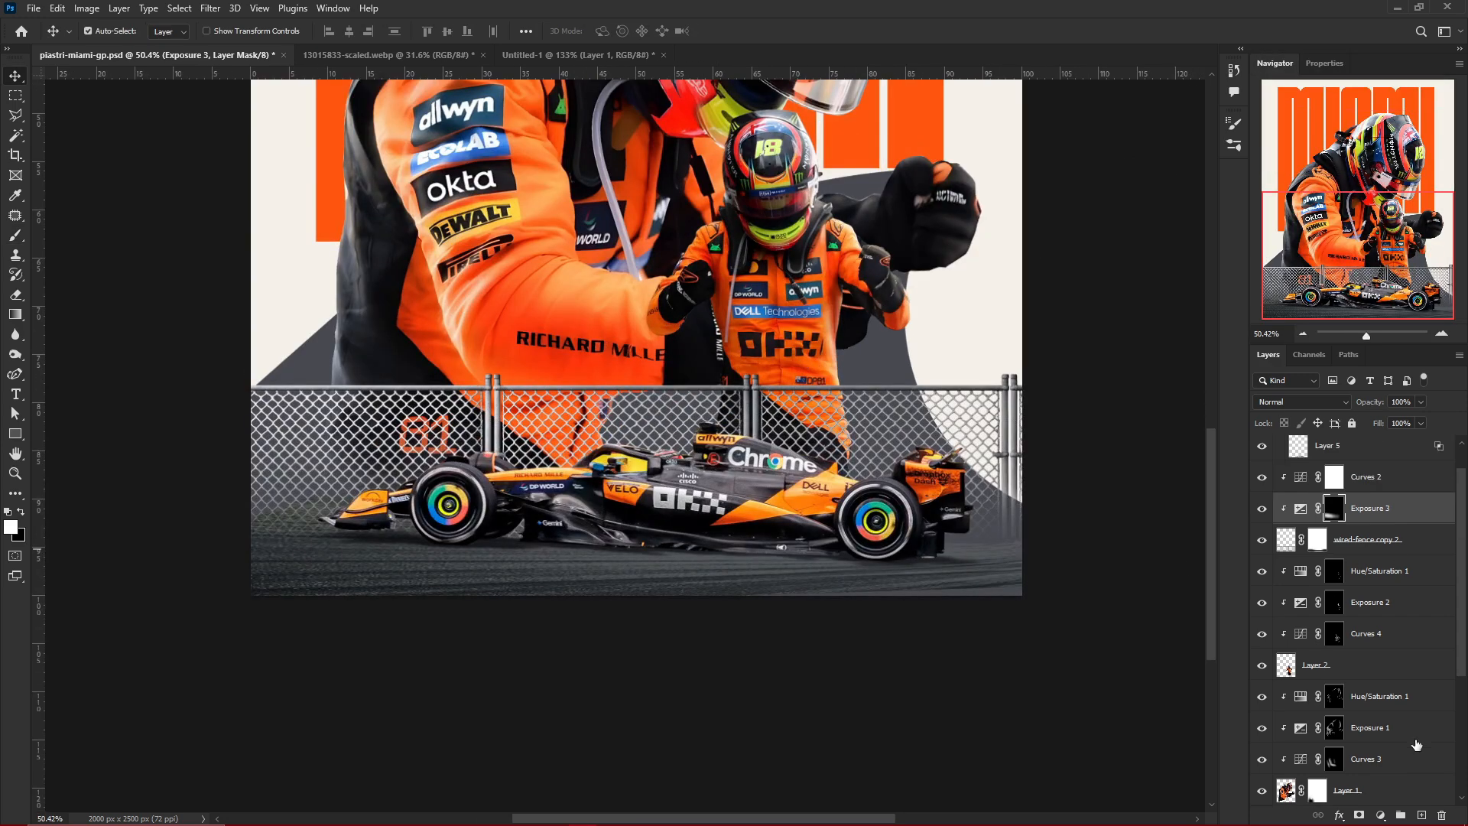
Outline a thin strip along the fence's lower edge, fill it with dark grey on a new layer, and deselect
click(250, 477)
click(1036, 475)
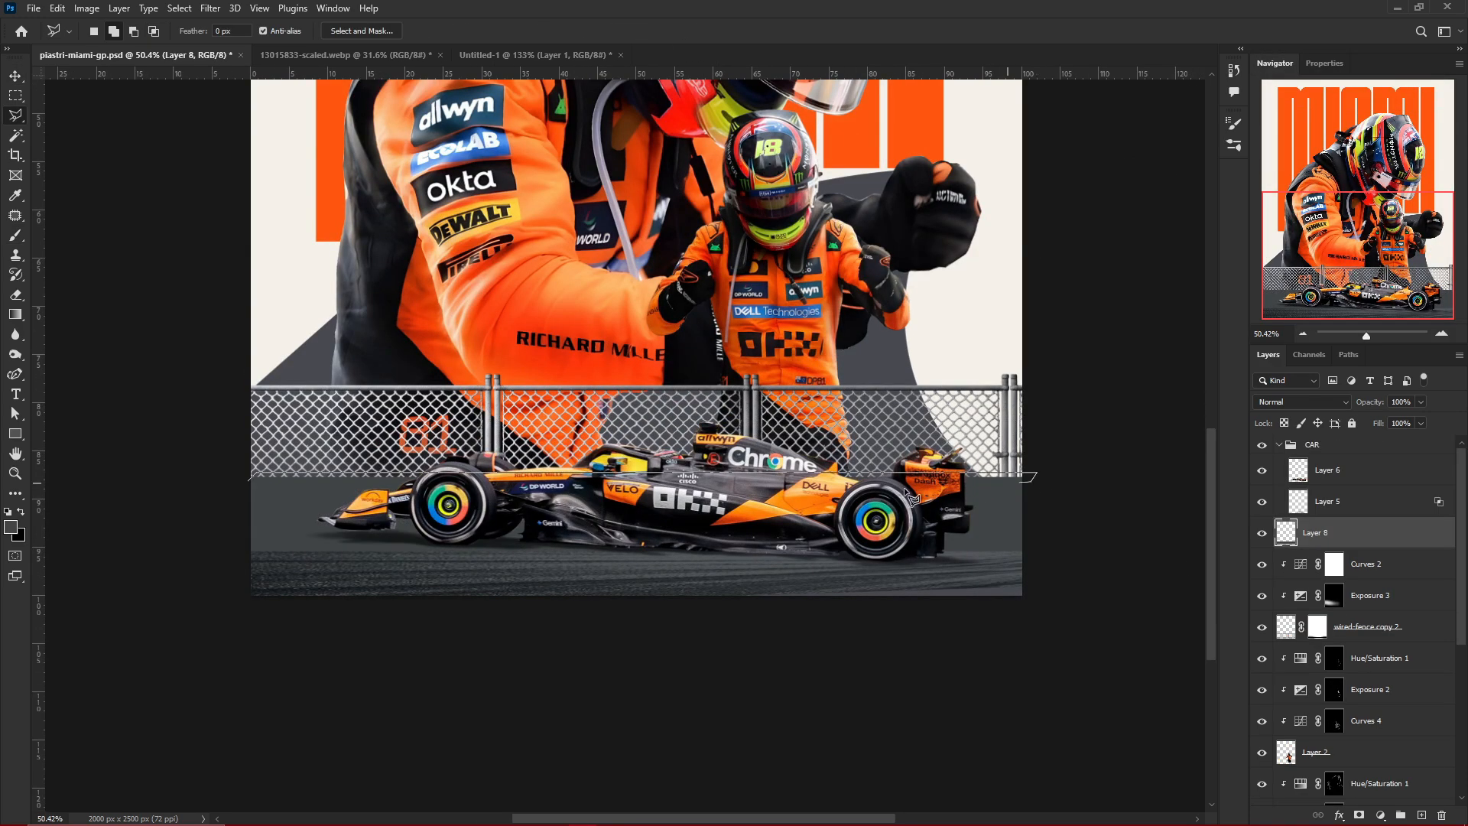
ctrl+click(1422, 816)
key(alt+BackSpace)
key(ctrl+d)
key(b)
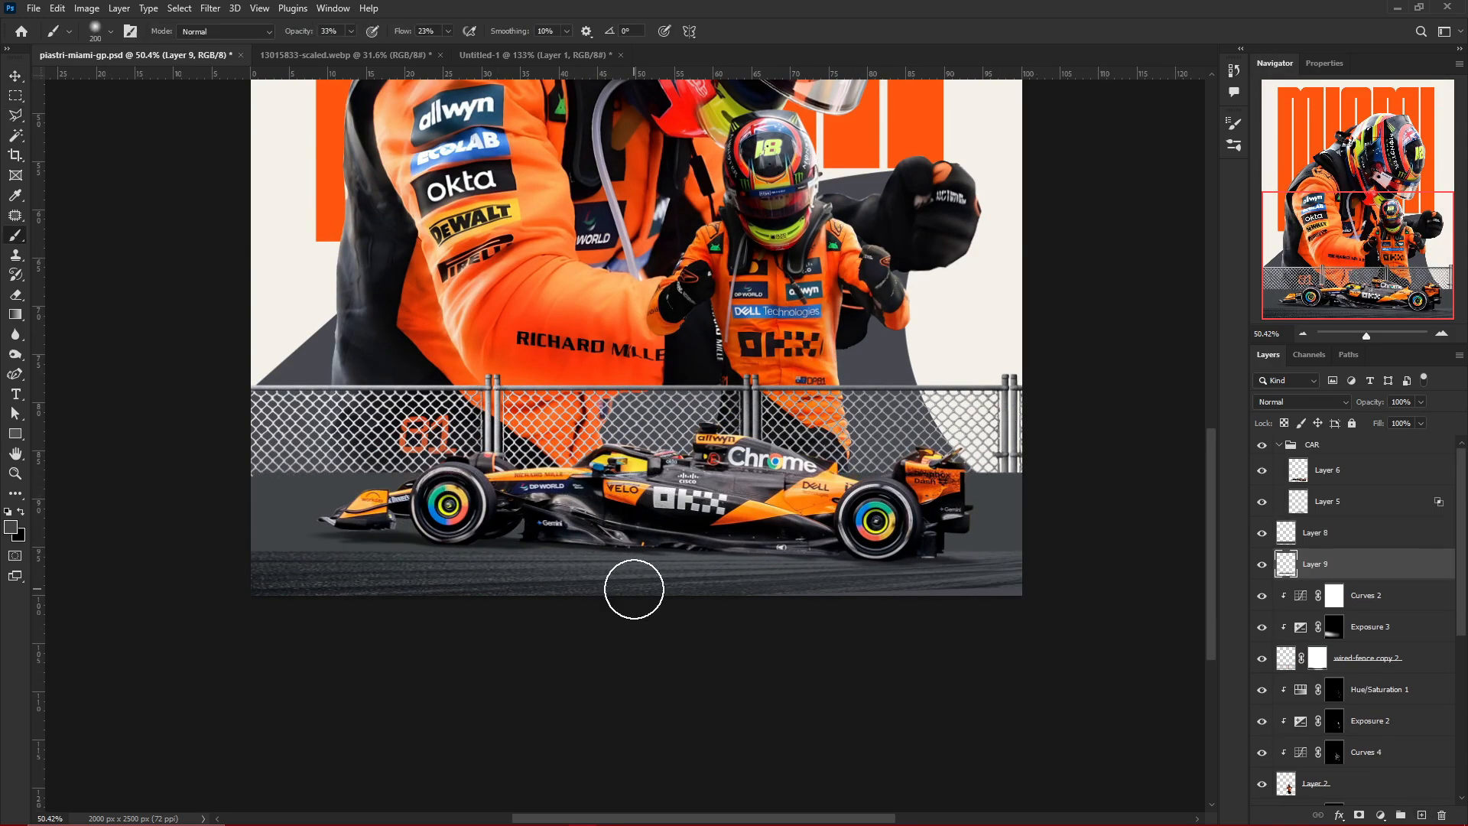
key(v)
Add a clipped Curves adjustment that darkens the grey ground behind the car, and invert its mask to black
scroll(306, 527, up, 5)
click(306, 520)
click(1380, 815)
click(1382, 616)
key(ctrl+alt+g)
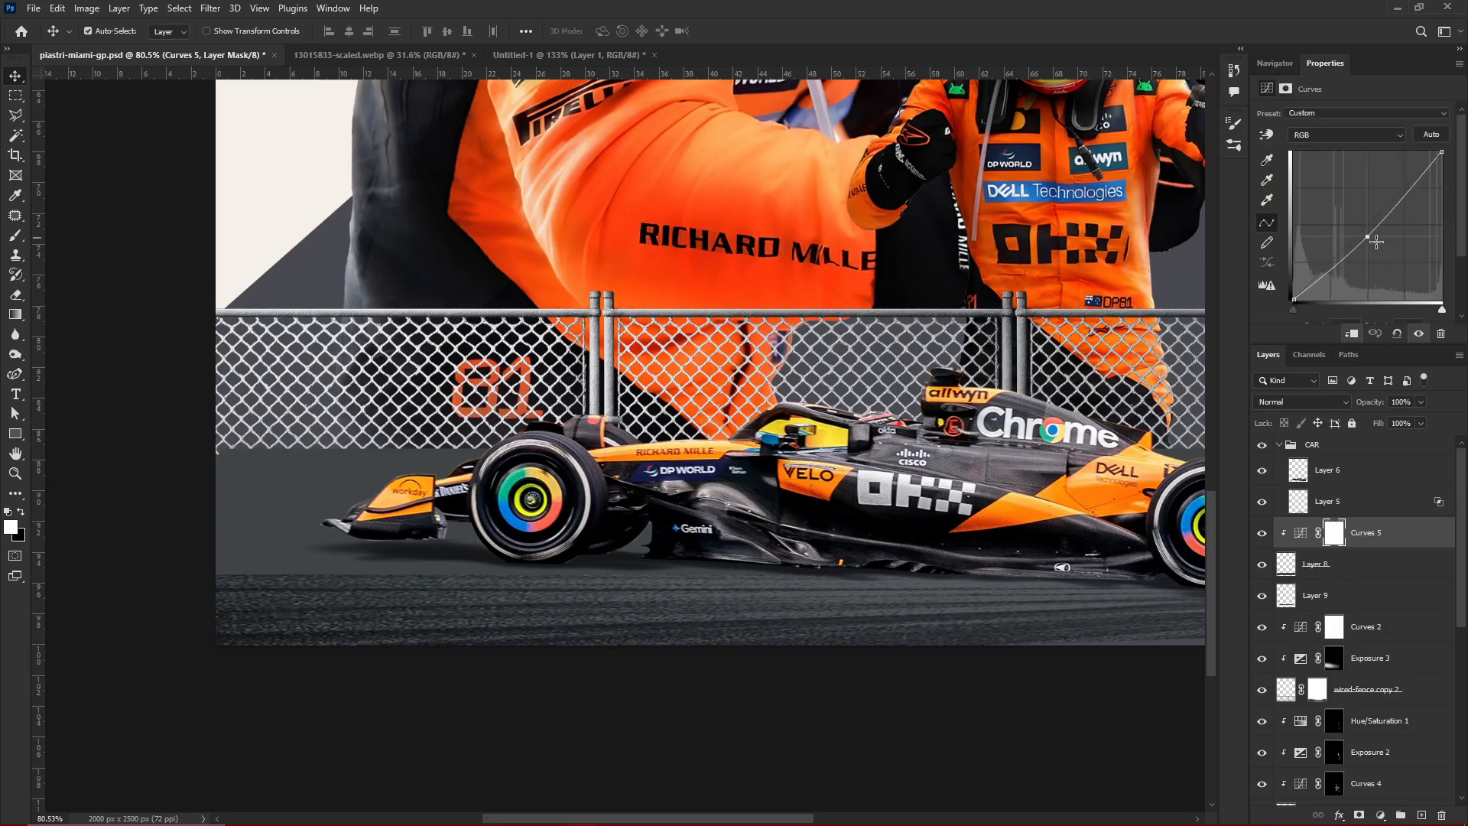
drag(1373, 233, 1377, 244)
key(ctrl+i)
Brush Curves shadows onto the ground around the car's front wing and along its underside
key(b)
scroll(413, 510, up, 2)
drag(413, 510, 601, 539)
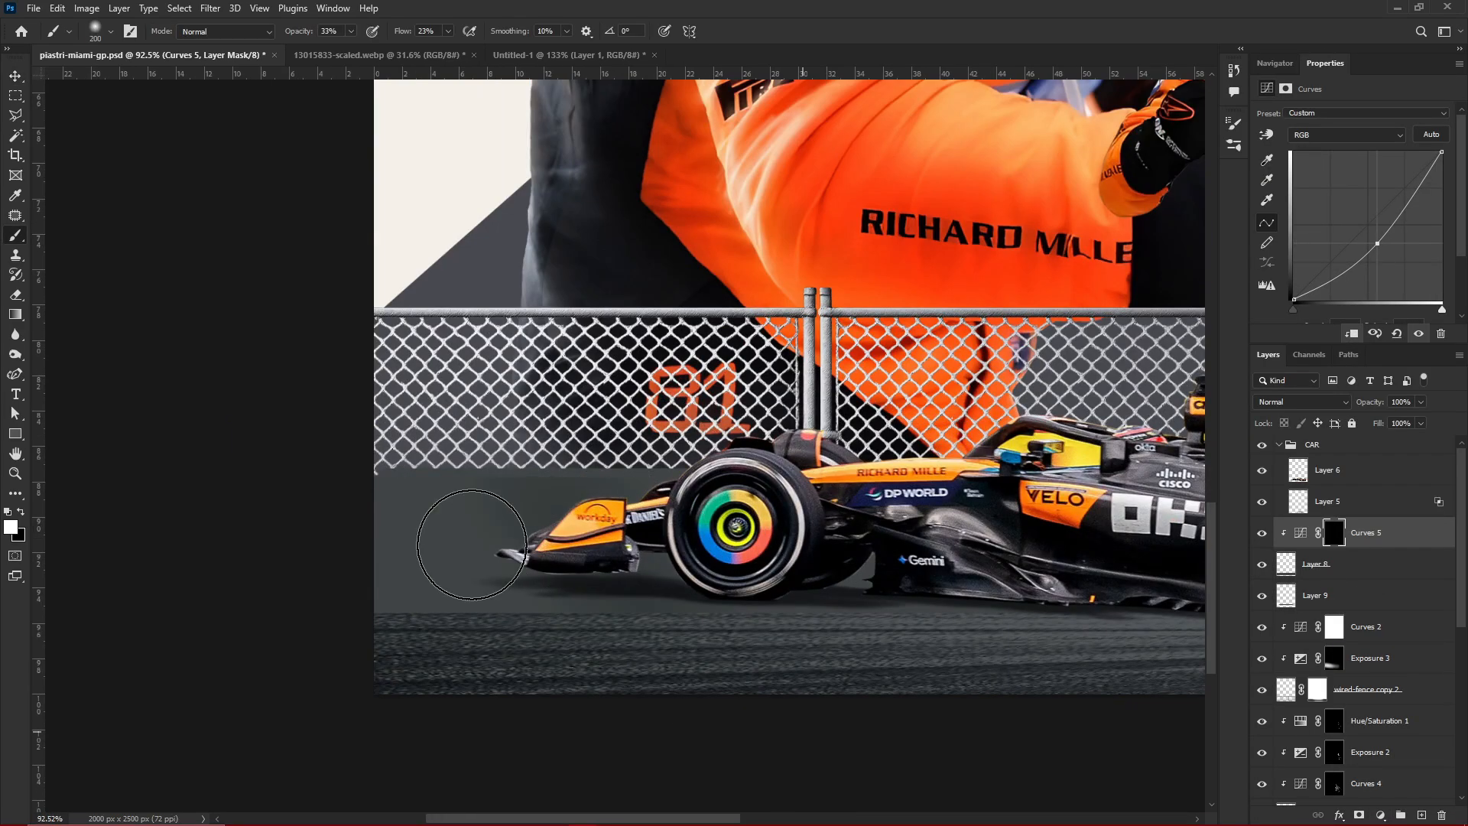
drag(471, 545, 514, 569)
scroll(589, 535, down, 4)
drag(590, 535, 232, 532)
key(bracketleft)
key(bracketleft)
key(bracketleft)
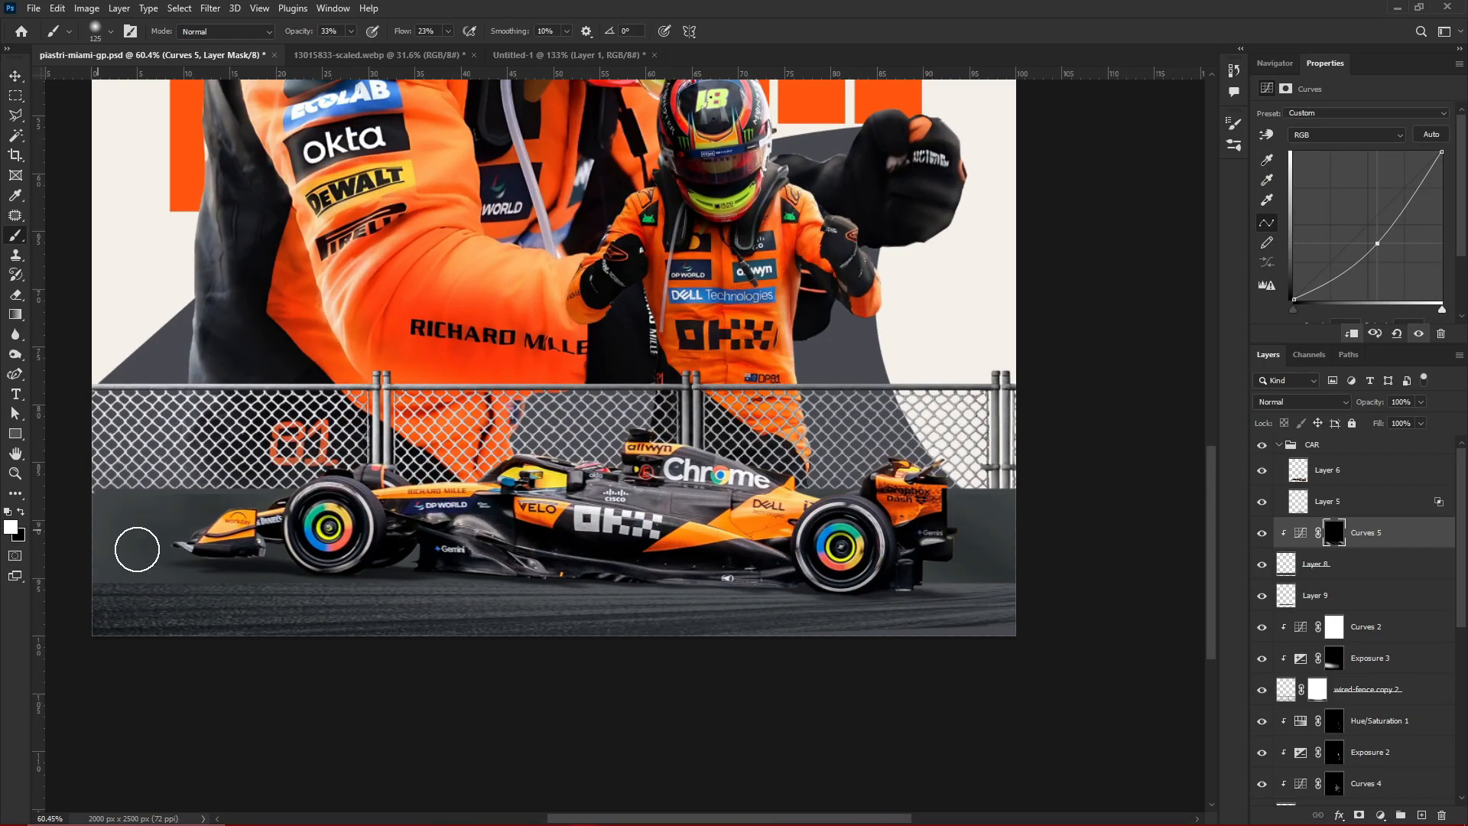
scroll(952, 527, down, 12)
click(1283, 64)
Add a clipped Exposure adjustment of +1.11 to the Layer 9 strip and invert its mask to black
scroll(869, 577, up, 18)
key(v)
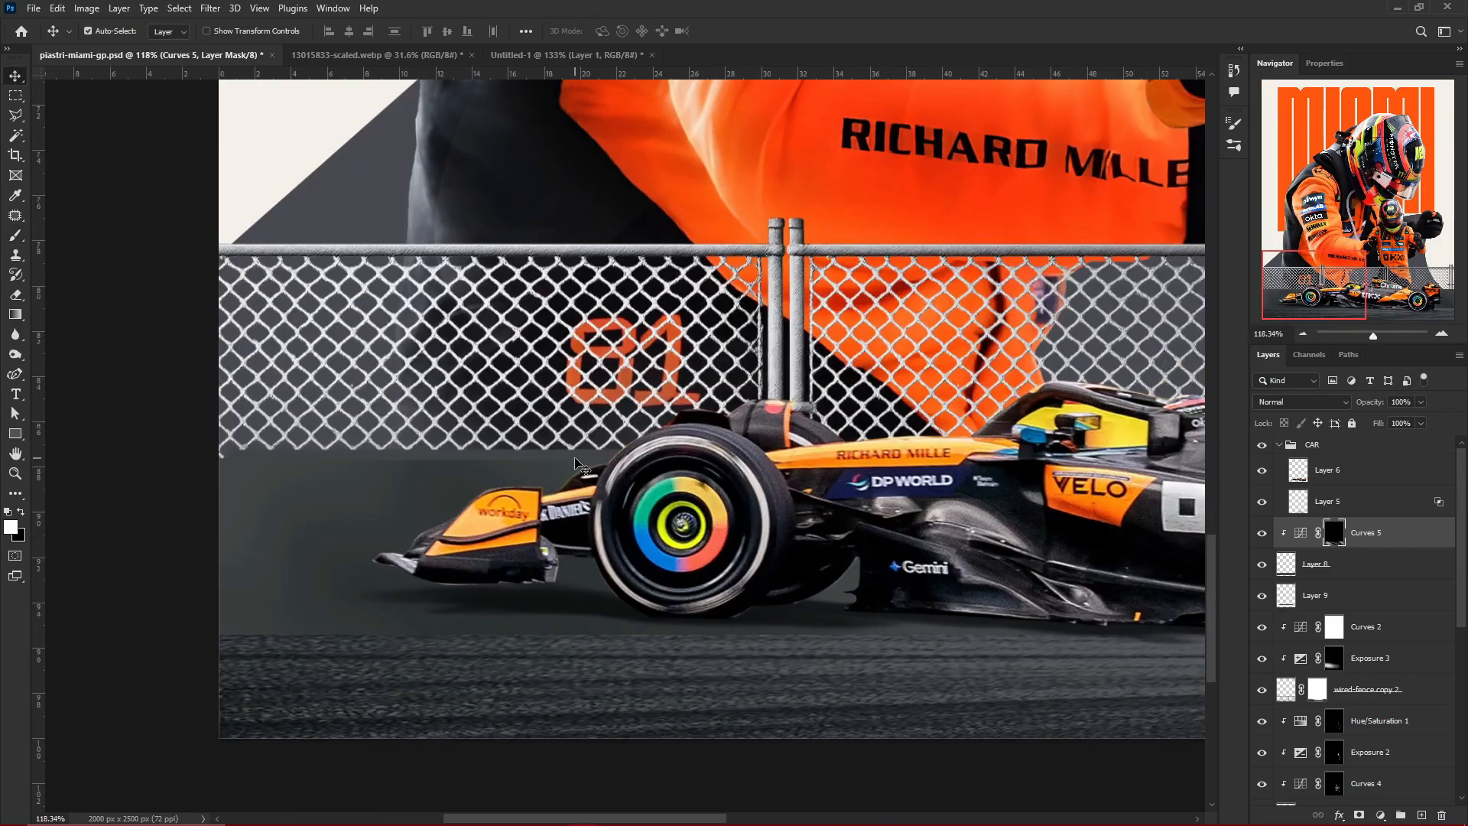
click(1317, 596)
click(1380, 815)
click(1376, 628)
drag(1368, 156, 1368, 156)
key(ctrl+i)
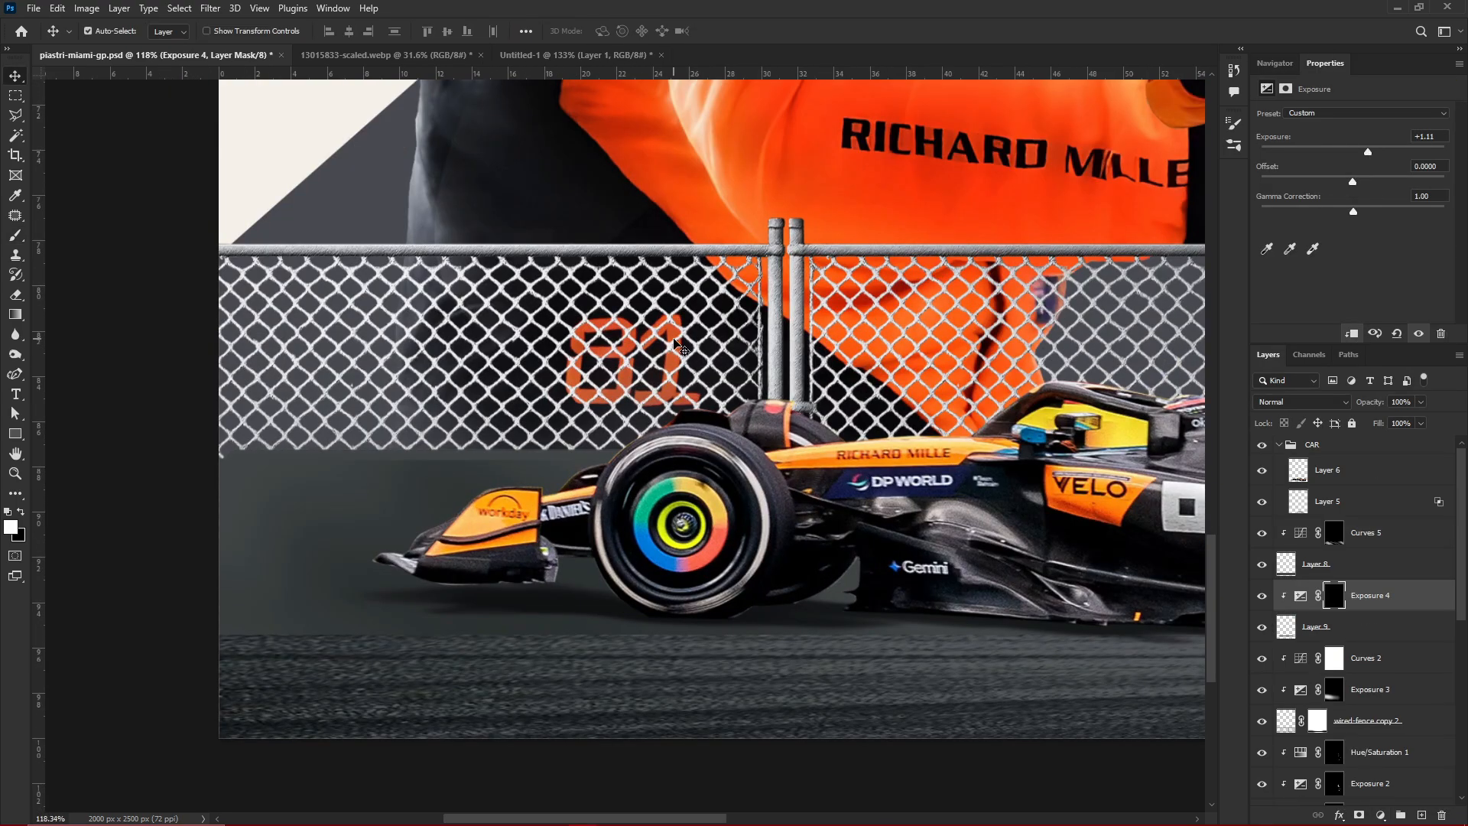
Brush exposure highlights along the strip at the base of the fence near the car's front
key(b)
drag(186, 457, 490, 464)
scroll(584, 517, down, 10)
scroll(1094, 512, up, 13)
scroll(877, 442, down, 10)
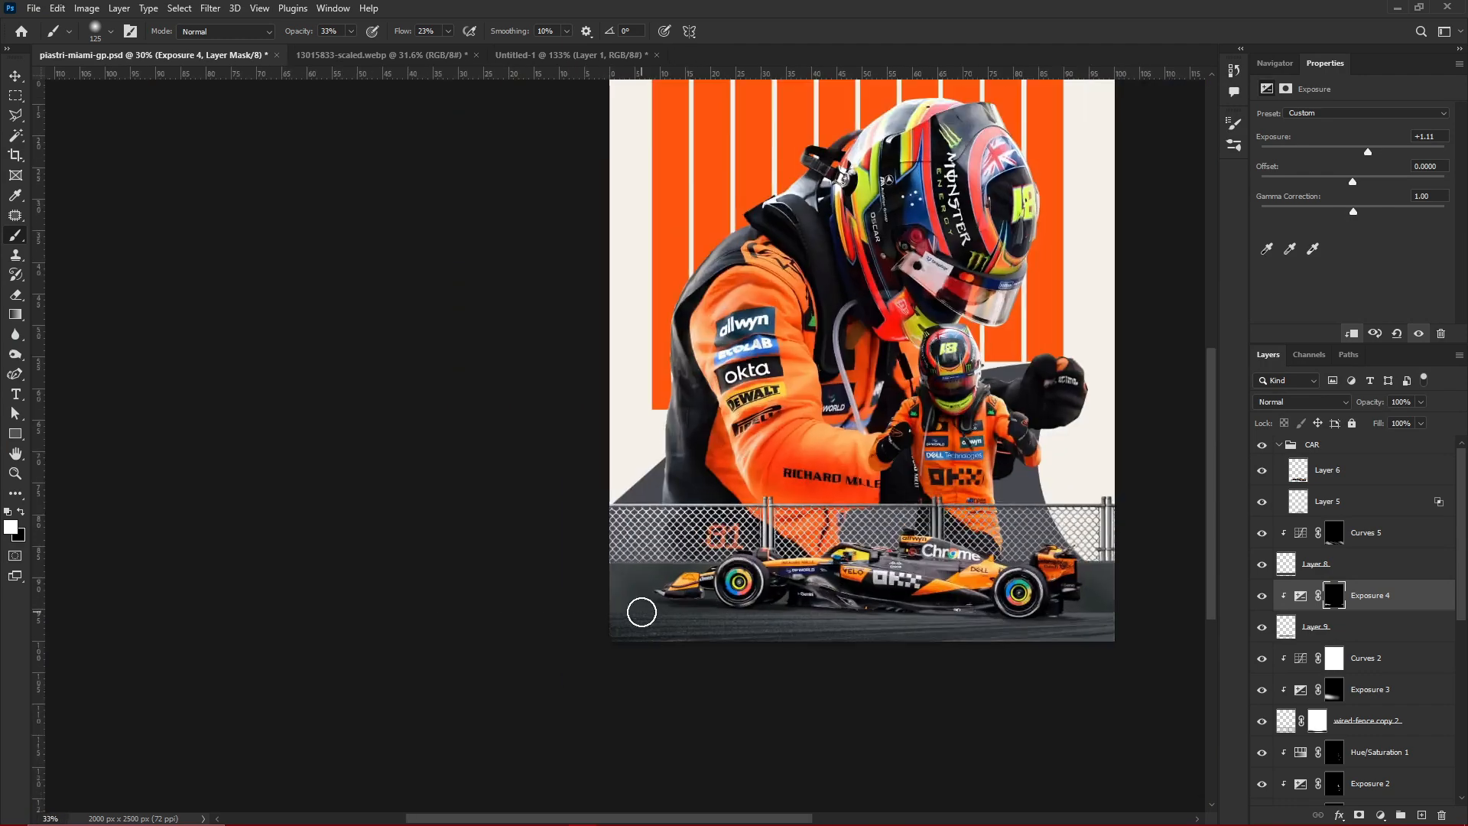
Add a layer mask to the Layer 9 strip and choose Ground Shadow Brush 1 at 50% opacity
scroll(639, 607, up, 6)
click(1361, 627)
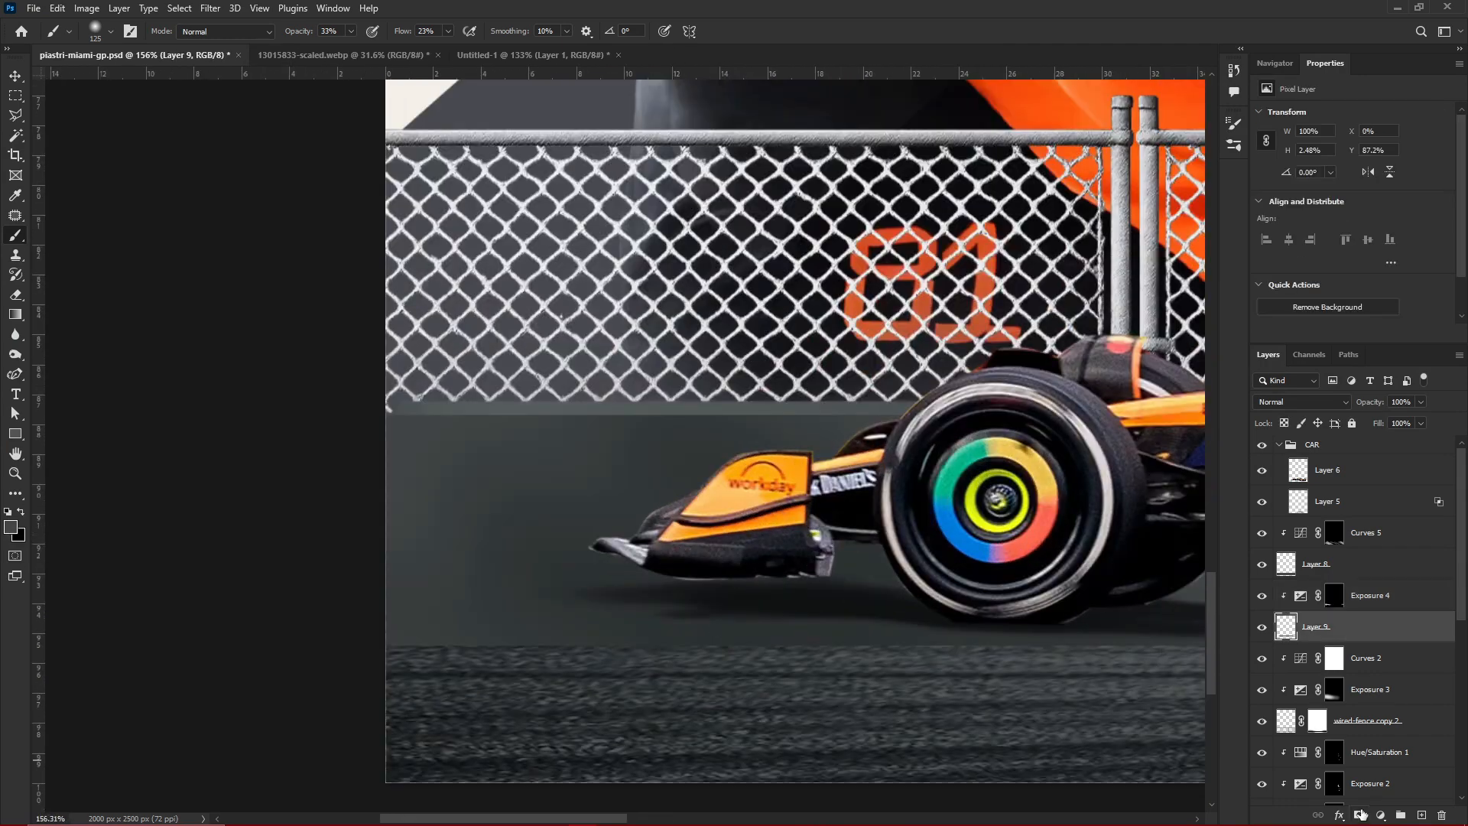
click(1358, 815)
key(l)
key(b)
click(1233, 145)
click(1017, 291)
click(1192, 119)
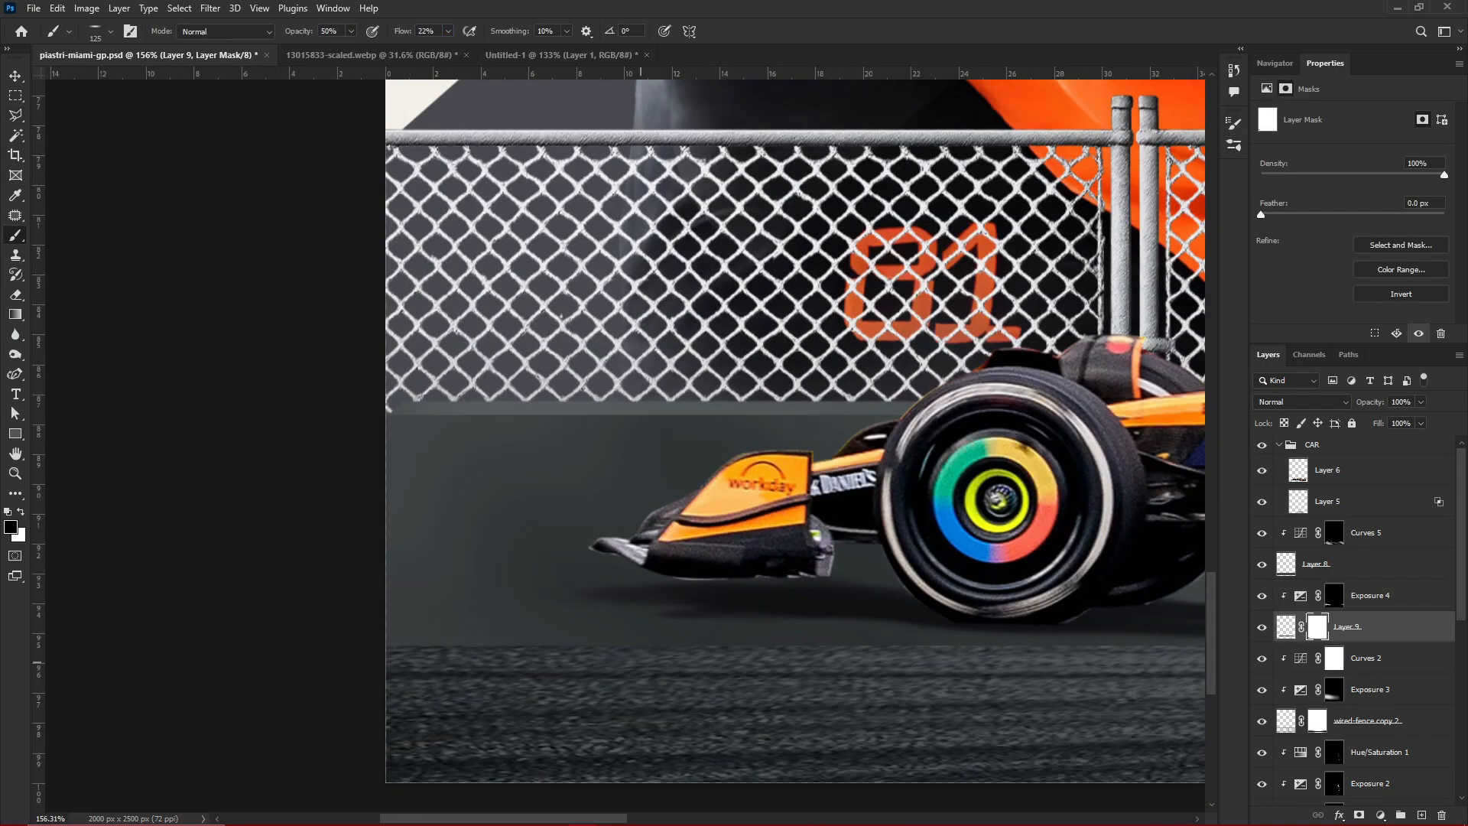
Move the mask onto Layer 8, brush away the hard upper edge of the track texture, and save the poster
drag(1317, 627, 1326, 567)
click(1323, 566)
scroll(706, 438, down, 10)
scroll(1109, 474, up, 7)
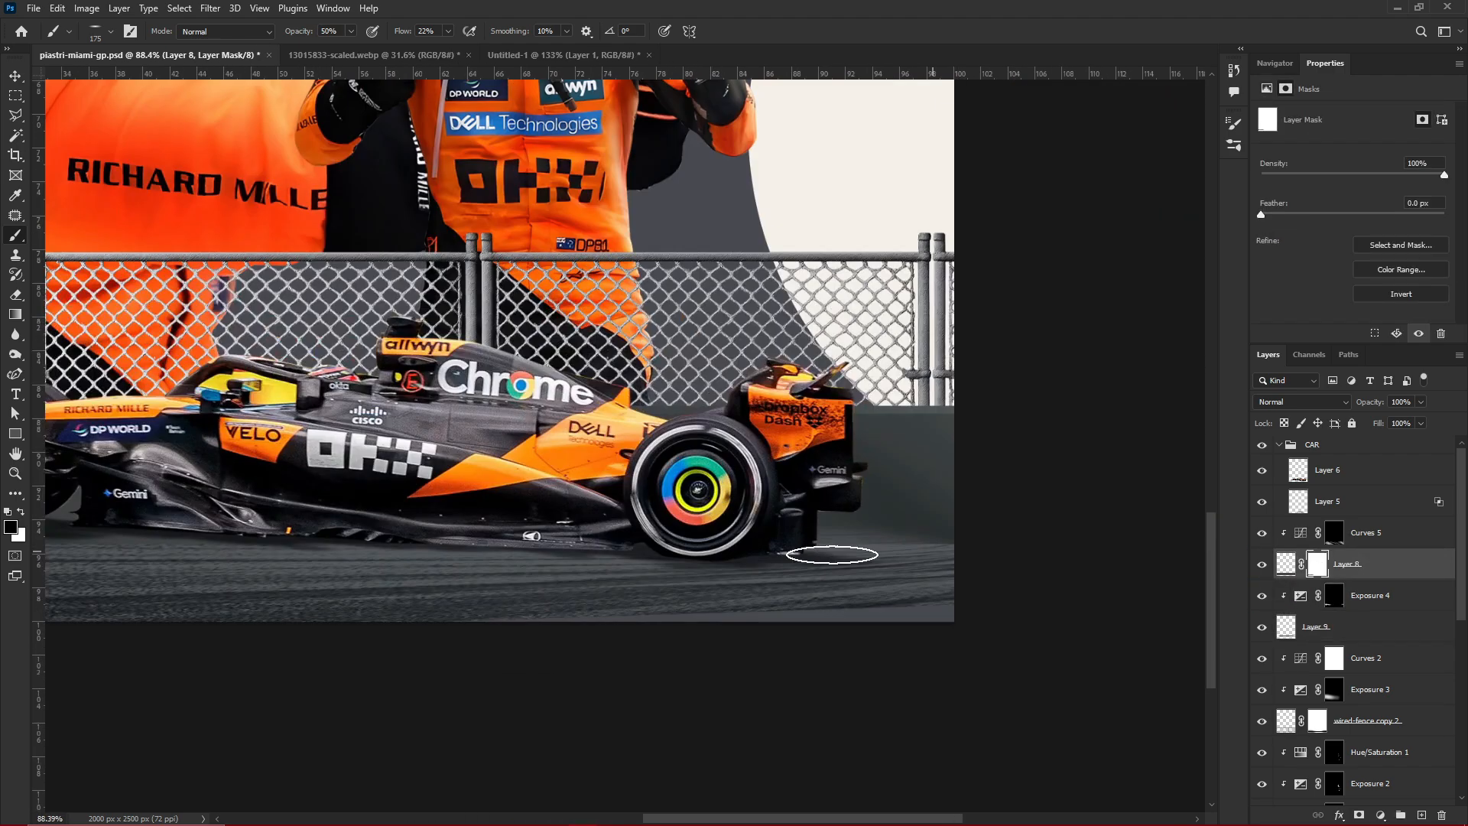
scroll(557, 550, down, 8)
scroll(287, 527, up, 9)
scroll(658, 673, down, 8)
key(v)
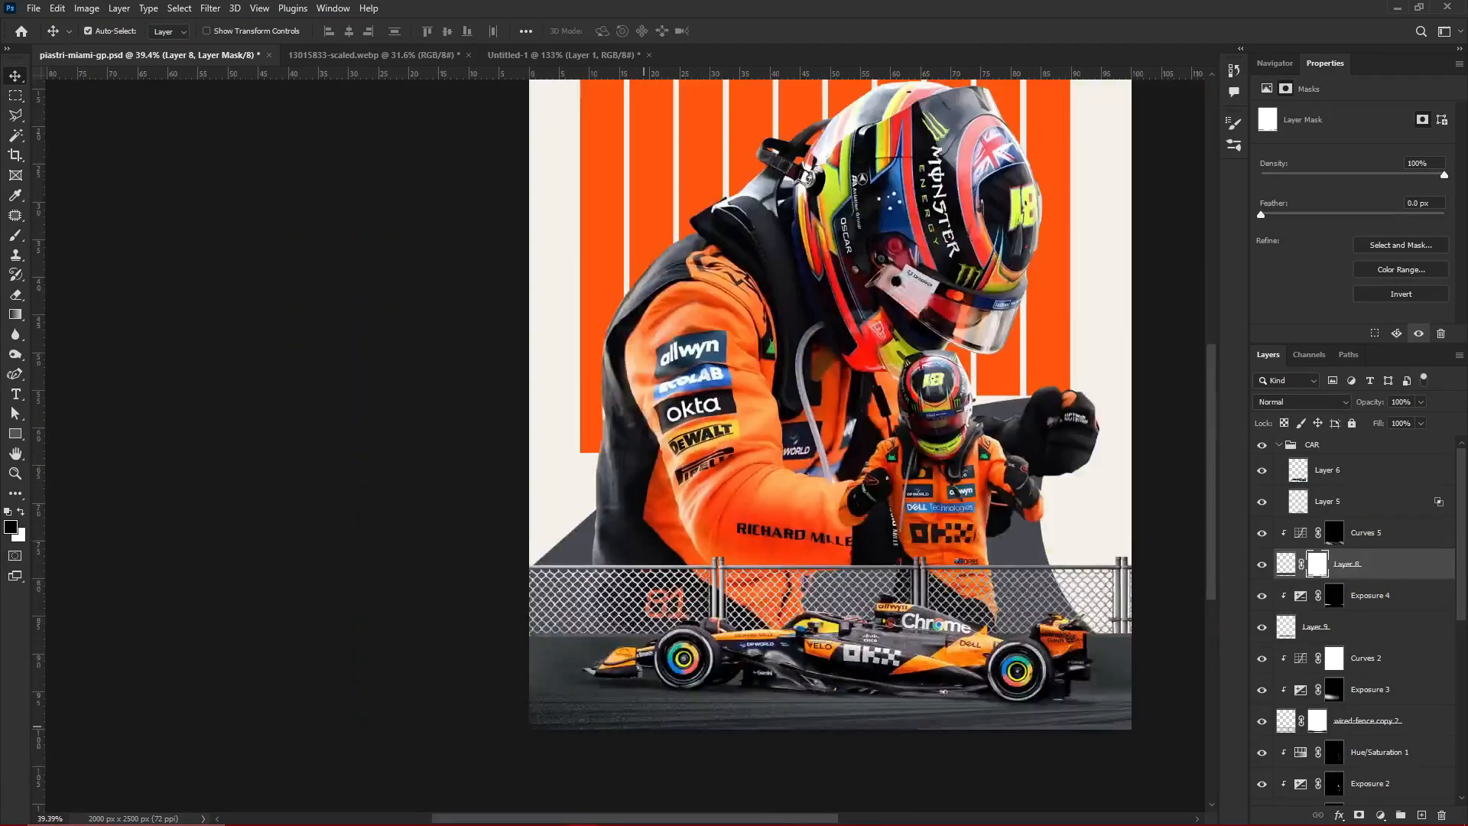
key(ctrl+s)
Collapse the CAR group and place the checkered strip above Curves 5, rotated 90 degrees, across the ground at the front wheel
scroll(711, 673, up, 6)
scroll(622, 459, down, 7)
click(1274, 63)
scroll(600, 490, up, 6)
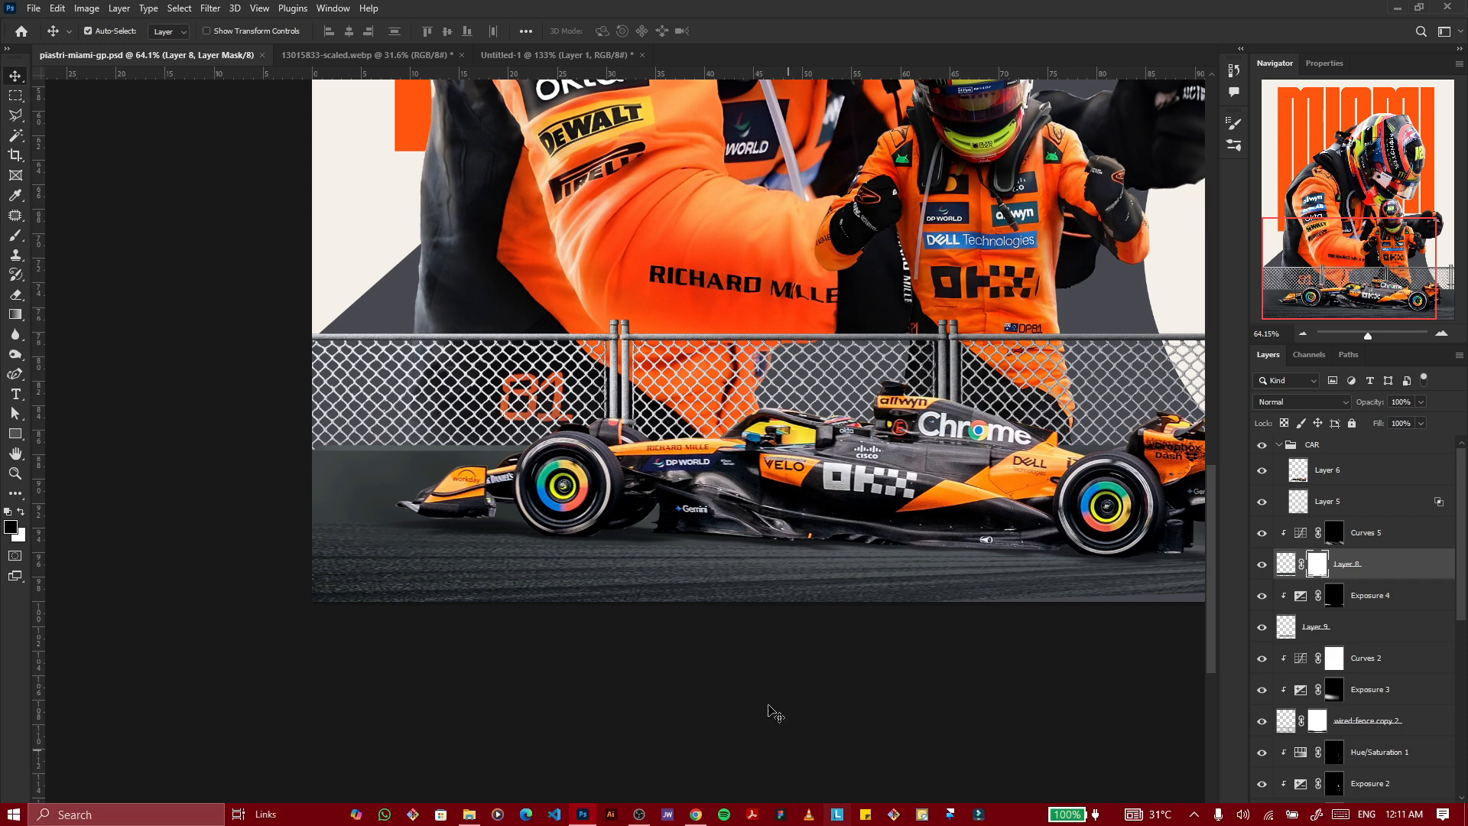
click(1280, 447)
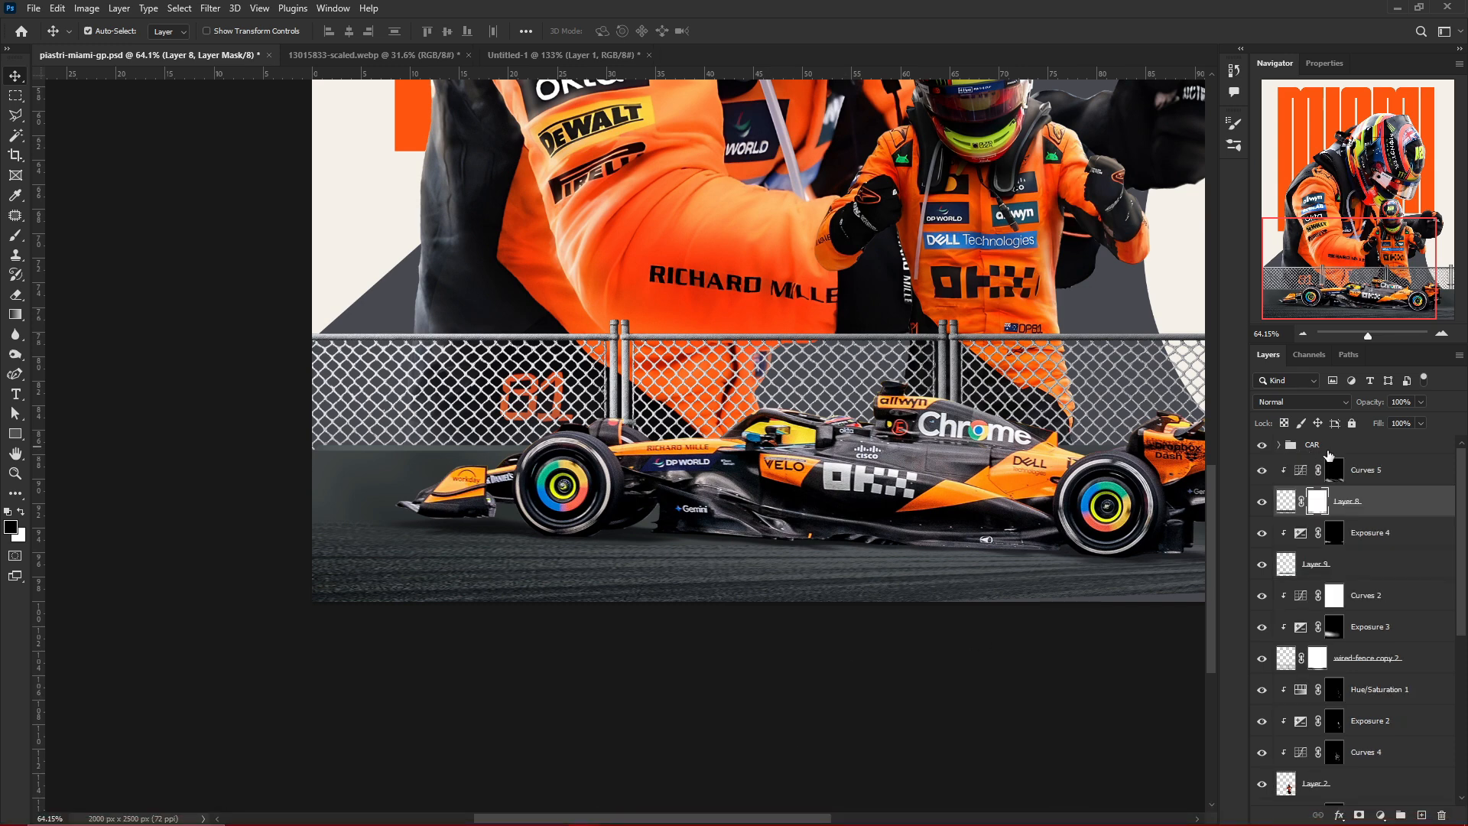
click(1328, 450)
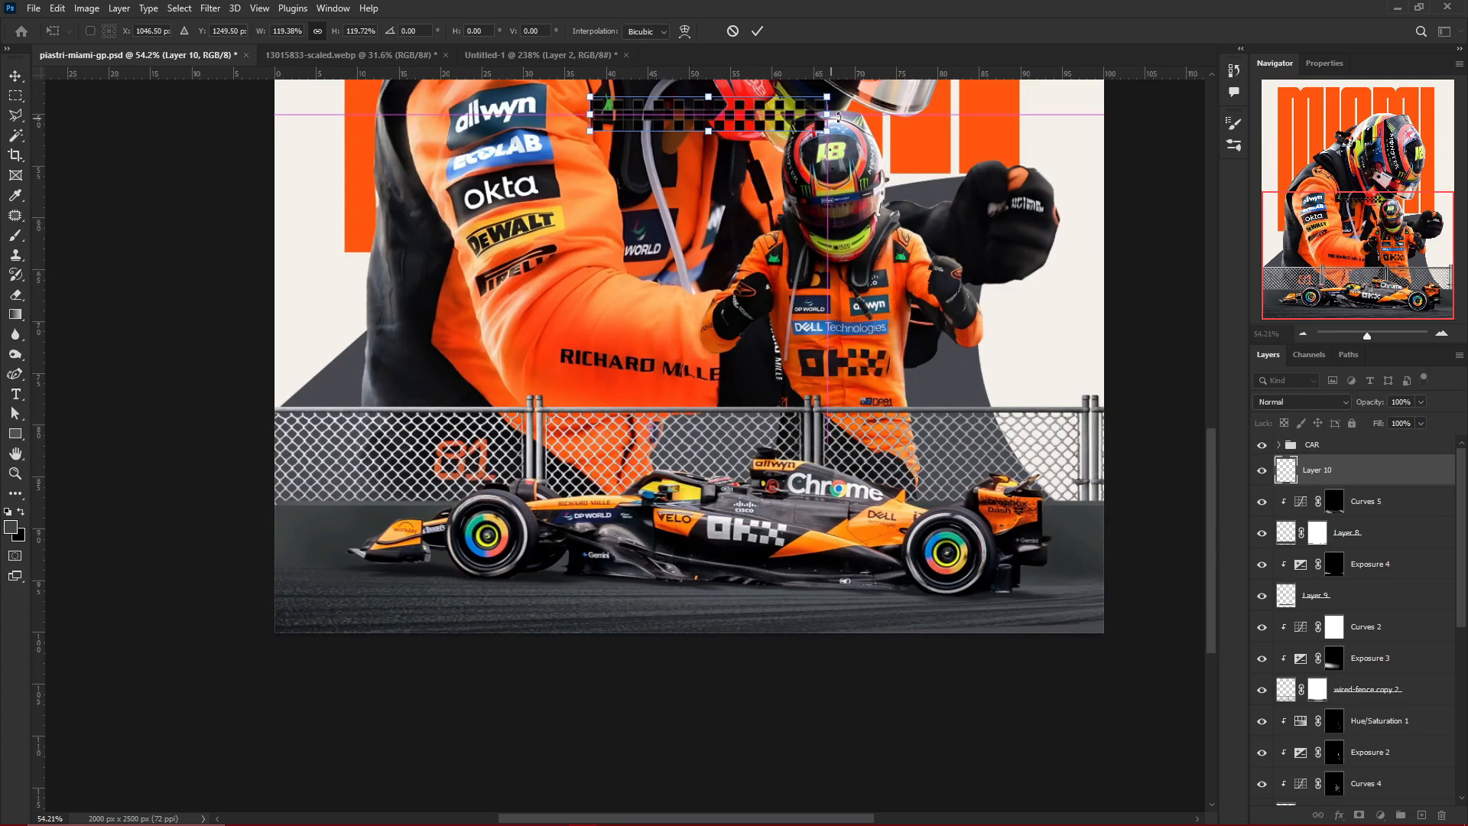
drag(697, 114, 490, 662)
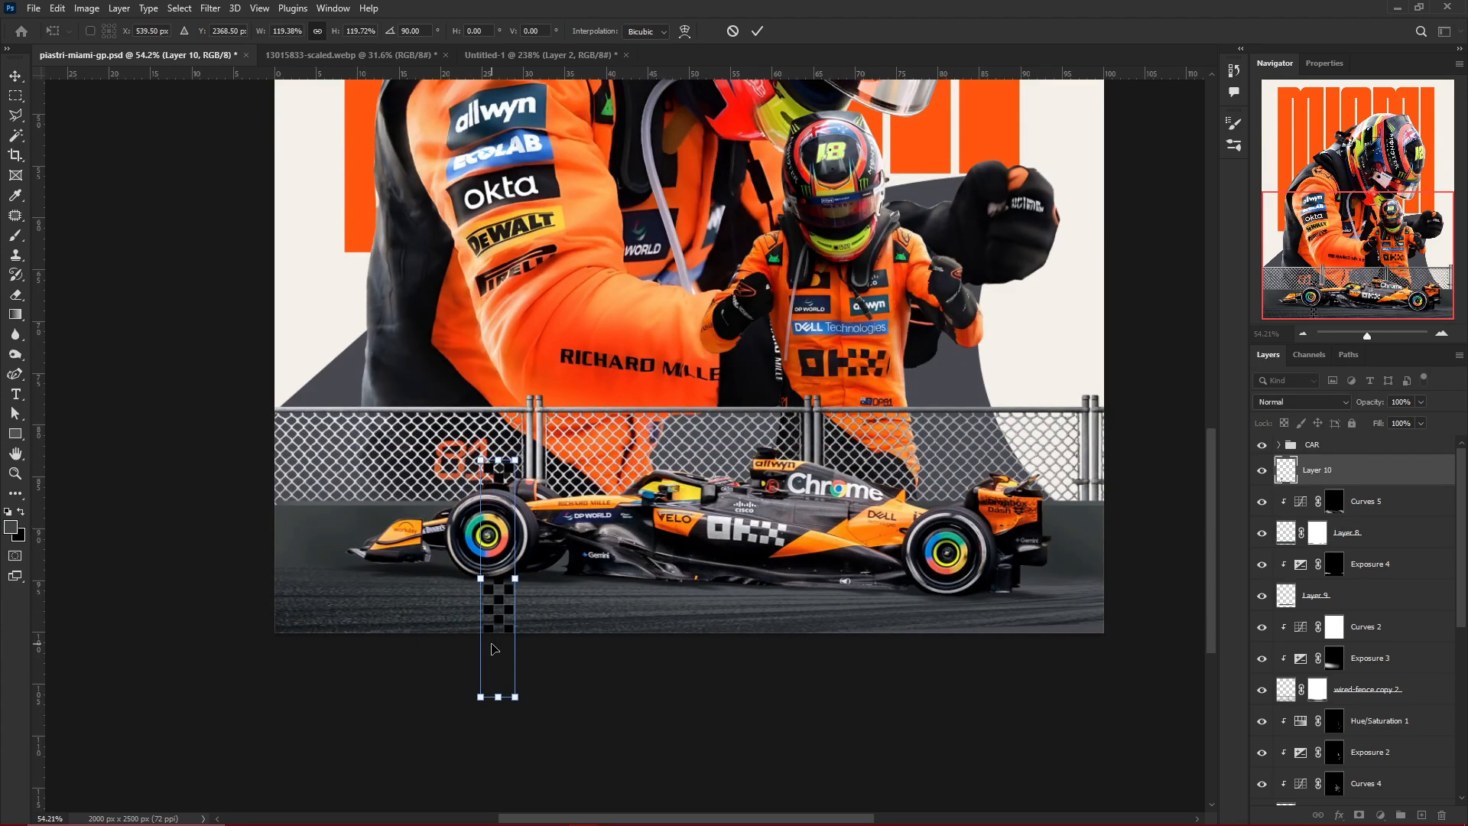
scroll(528, 604, up, 4)
drag(505, 551, 526, 551)
key(Return)
Fill the selected squares of the checkered strip with white and clear the selection
click(11, 528)
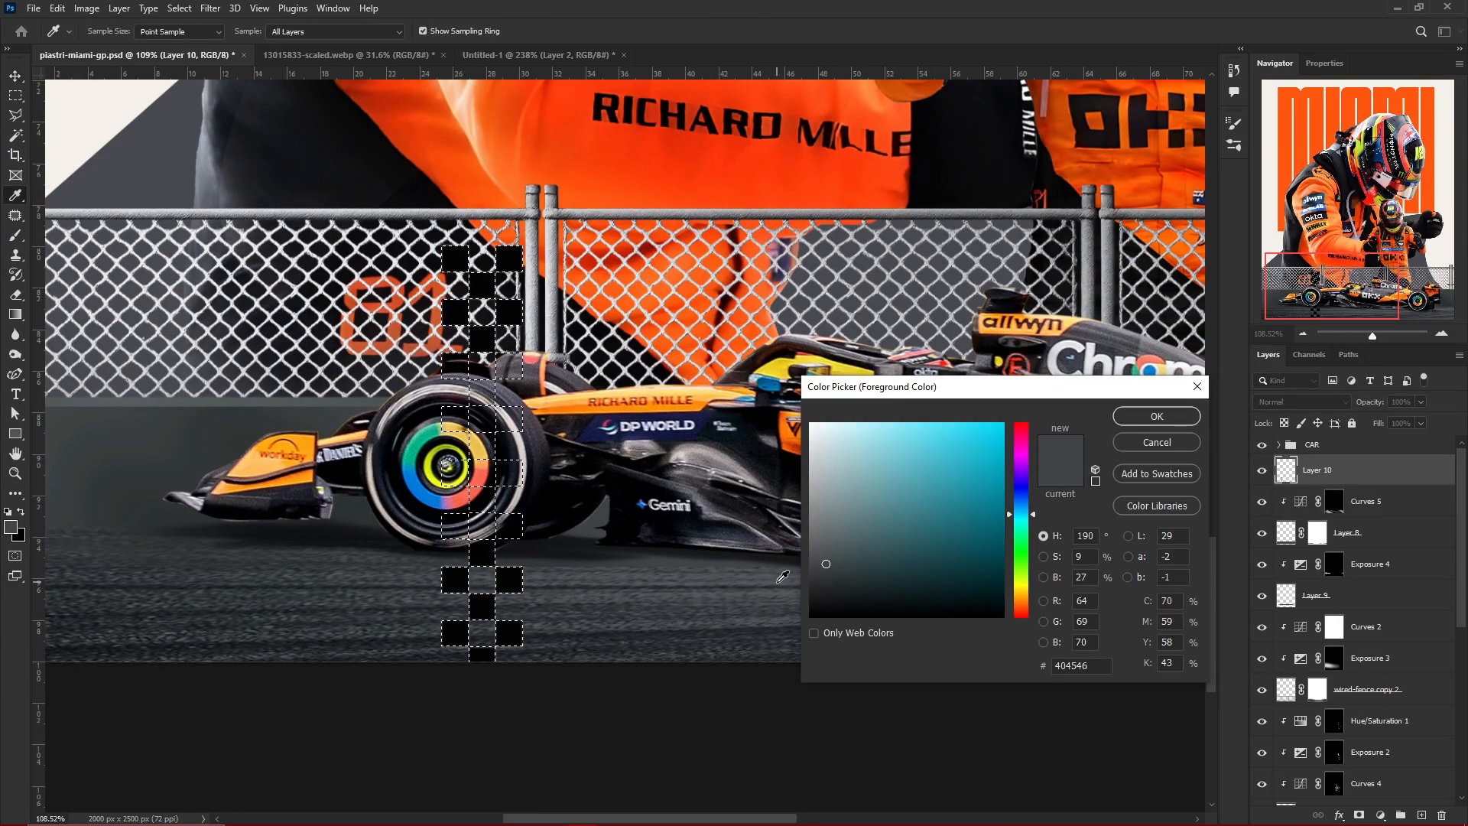
key(ctrl+v)
key(Return)
key(alt+BackSpace)
key(ctrl+d)
scroll(1024, 579, down, 6)
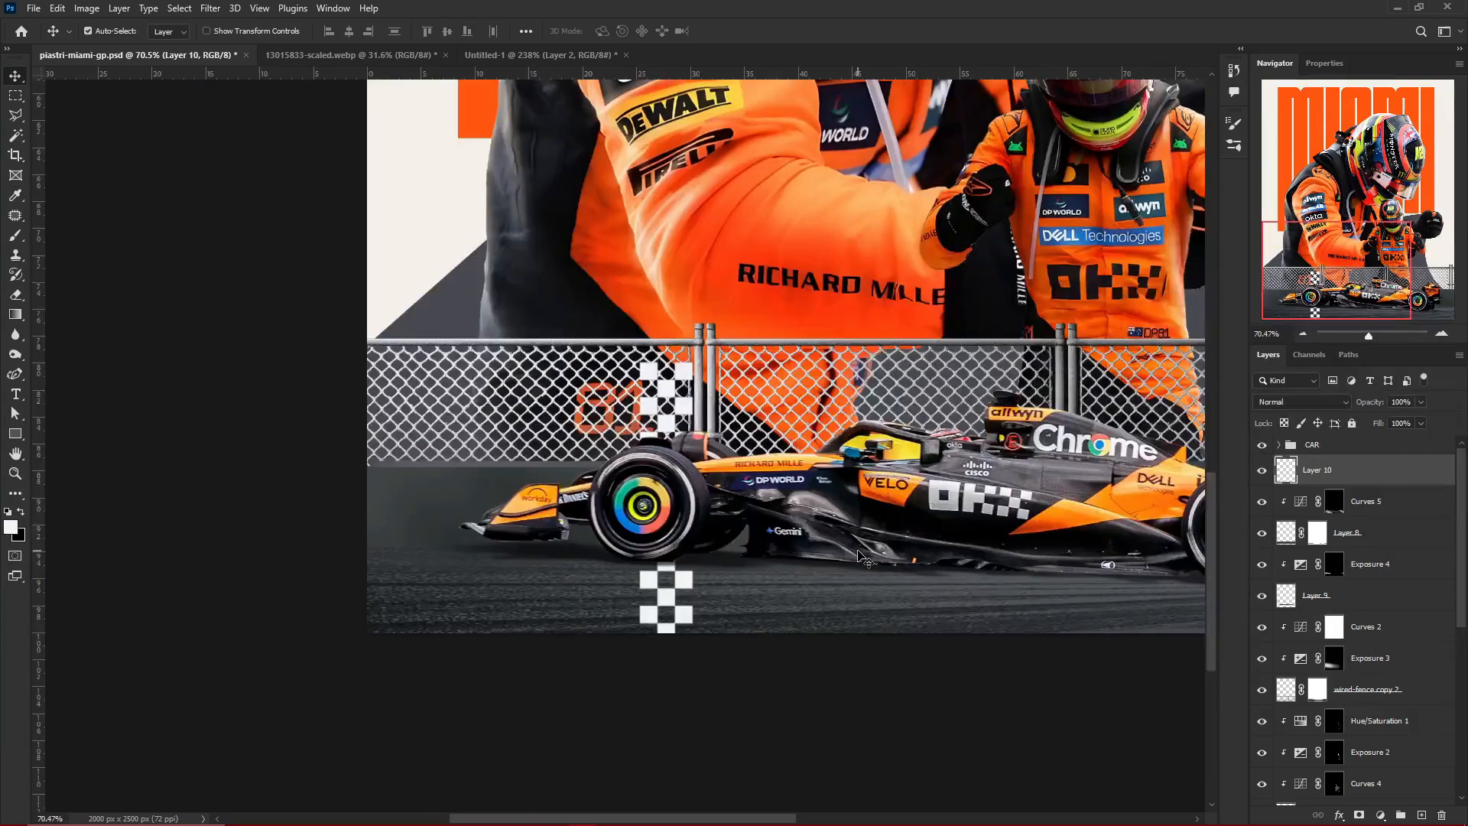
Convert the checkered strip to a smart object and distort it in perspective, narrow at the wheel and wider toward the poster's lower edge
key(F2)
key(ctrl+t)
scroll(657, 647, up, 2)
drag(761, 340, 754, 435)
drag(823, 340, 814, 425)
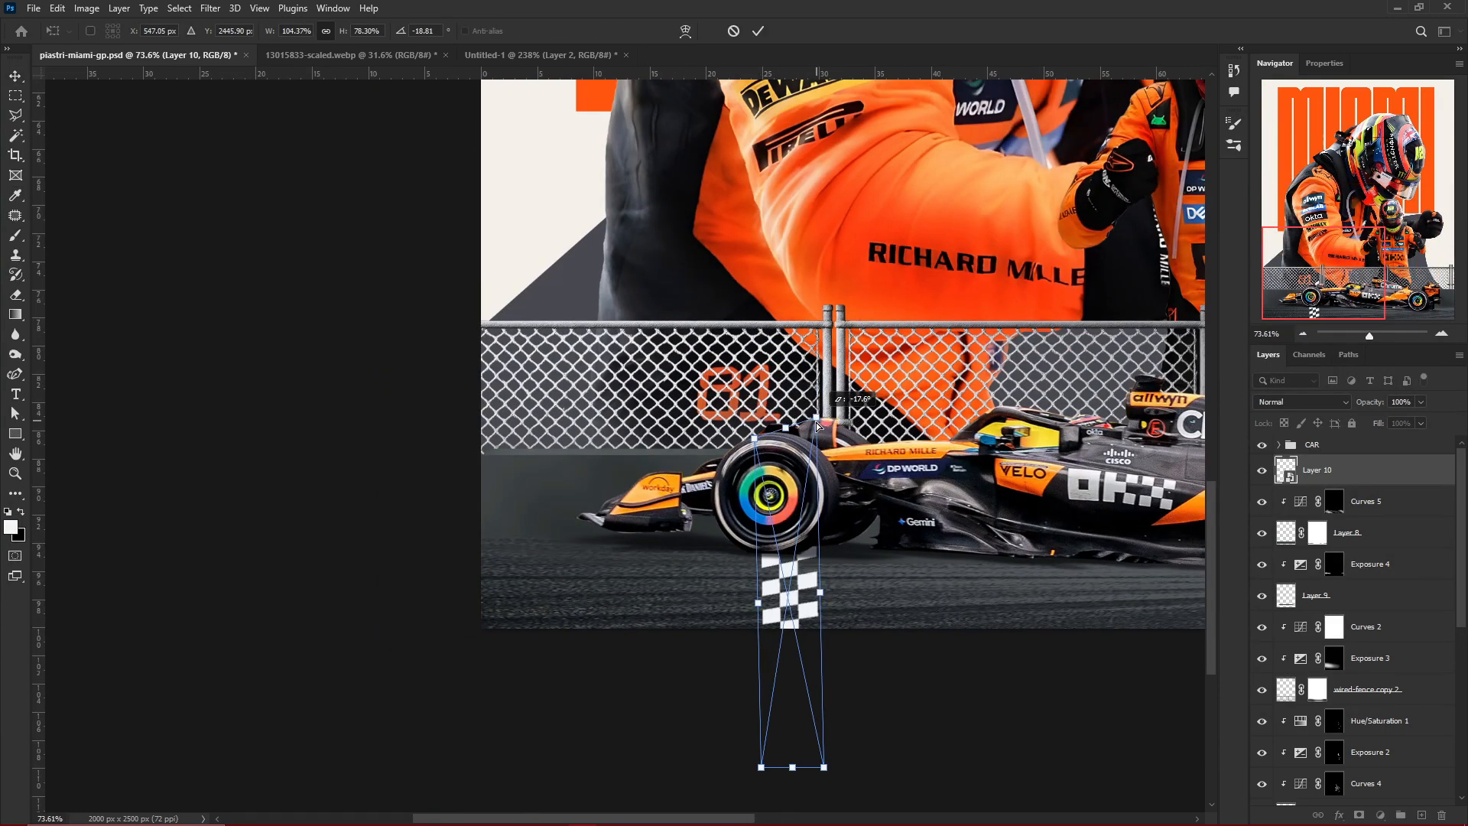
drag(761, 767, 700, 764)
drag(824, 767, 858, 775)
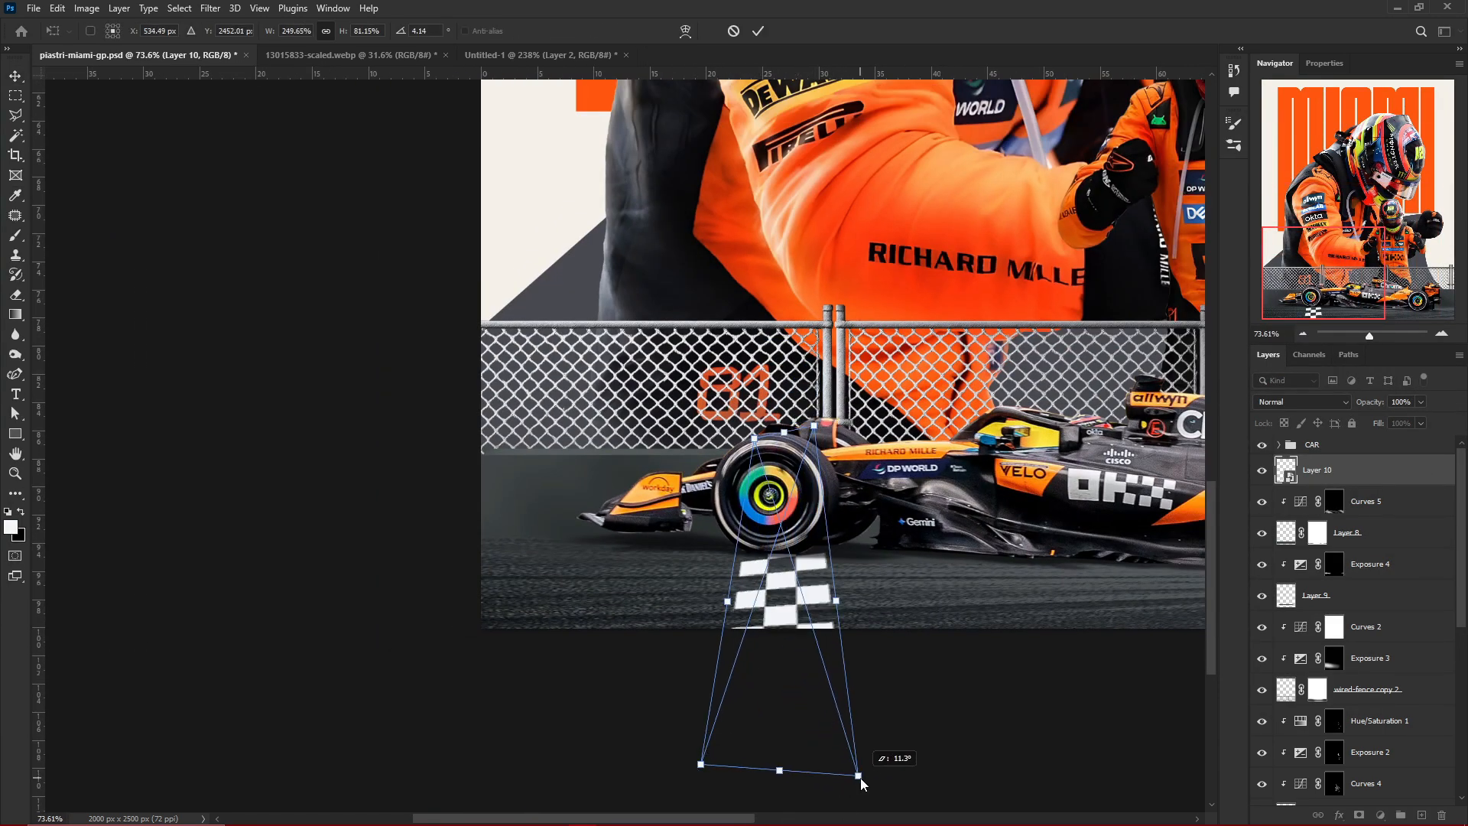
drag(814, 424, 812, 443)
key(Return)
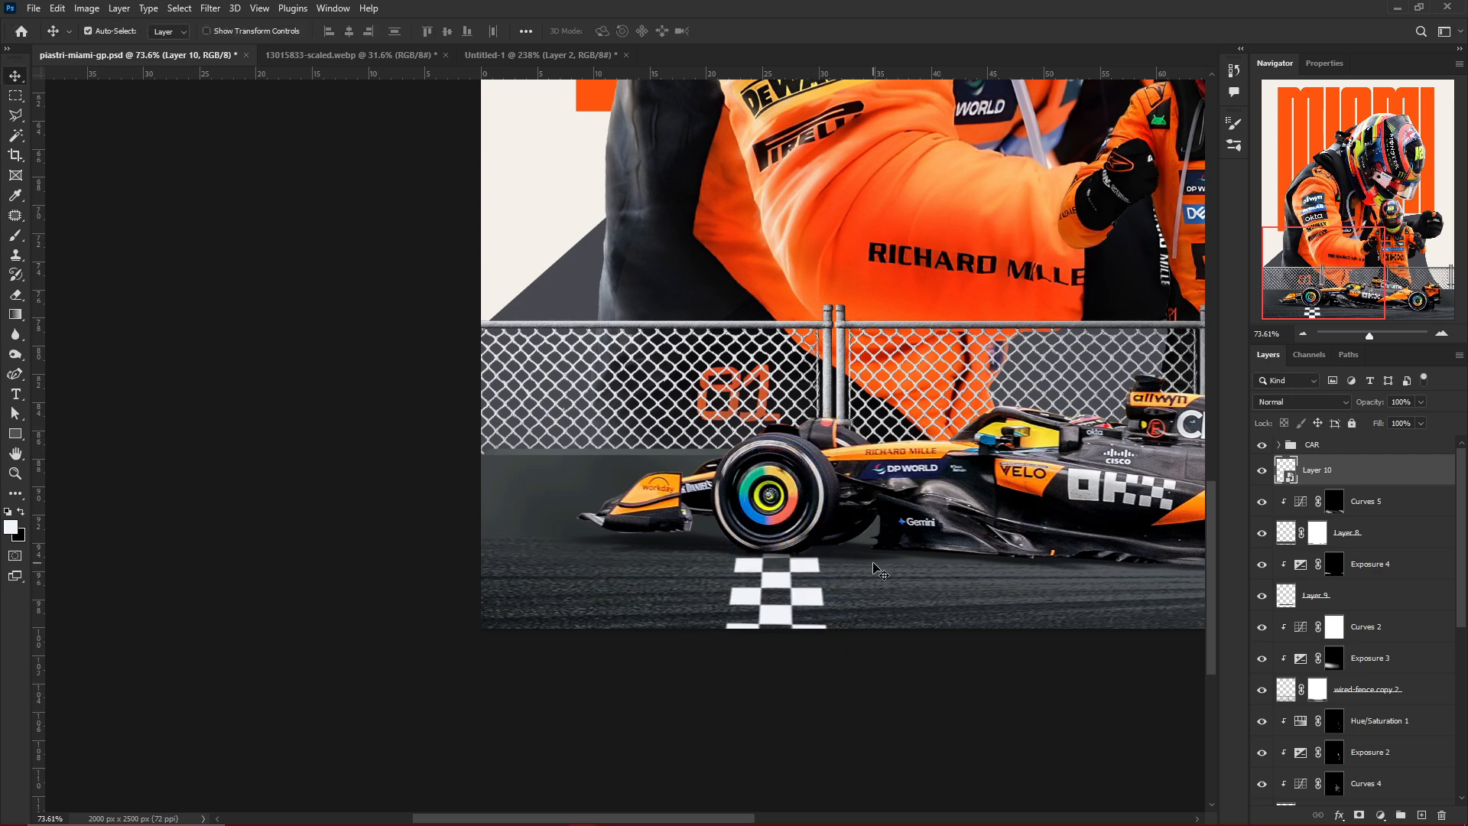
Blend the checkered strip into the asphalt by splitting its Underlying Layer Blend If sliders, and save the poster
drag(1209, 664, 1026, 696)
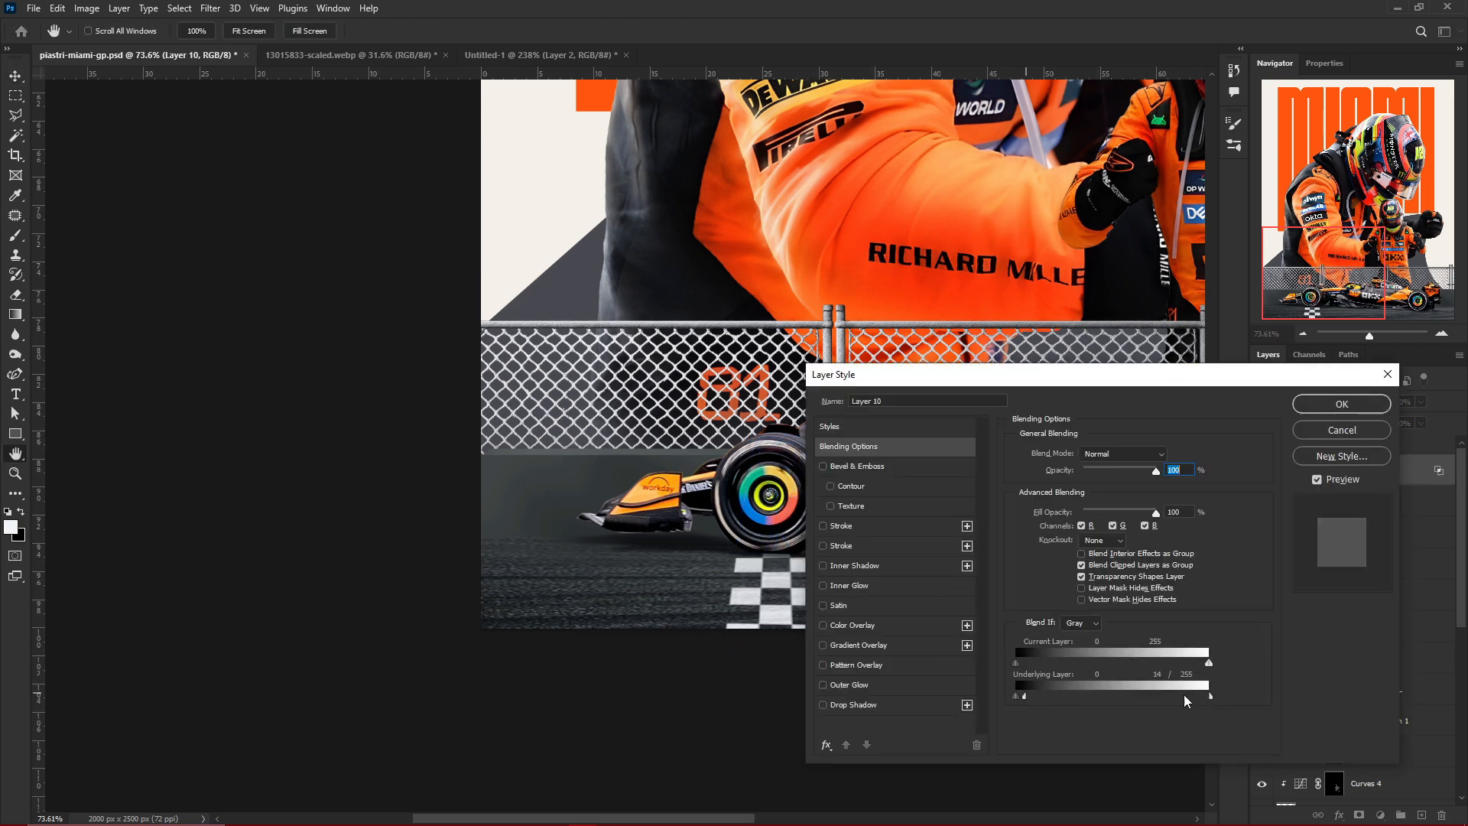
drag(1211, 697, 1157, 695)
click(1325, 402)
scroll(811, 591, up, 5)
scroll(812, 591, down, 10)
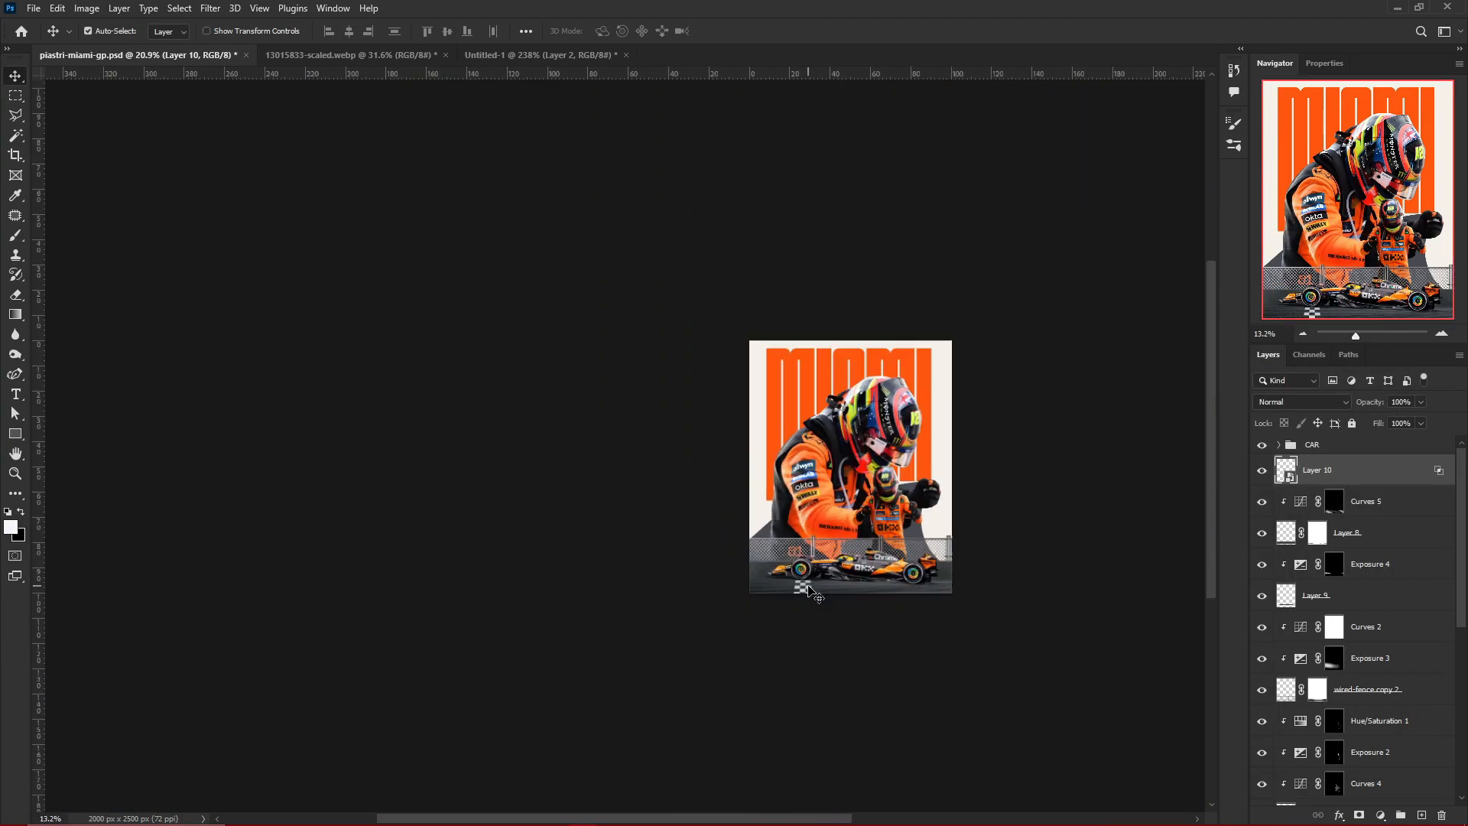
scroll(813, 591, up, 2)
key(ctrl+s)
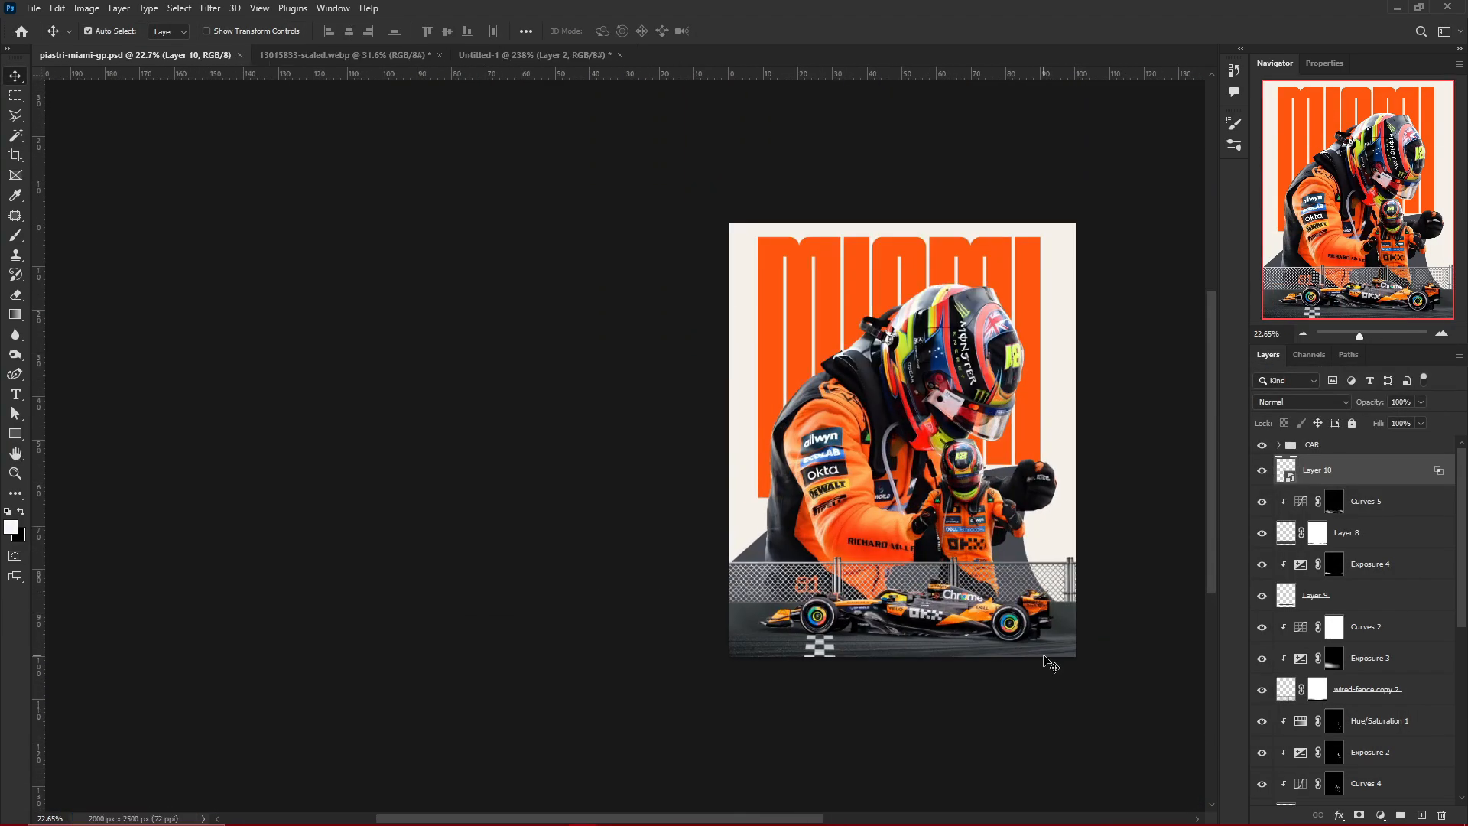
Add a clipped, colorized Hue/Saturation adjustment to the fence with hue 30, saturation 42 and lightness +54, and invert its mask
scroll(1072, 656, up, 6)
click(987, 550)
click(1278, 445)
scroll(787, 434, down, 3)
scroll(627, 420, up, 8)
click(874, 388)
scroll(874, 388, down, 8)
scroll(874, 387, up, 3)
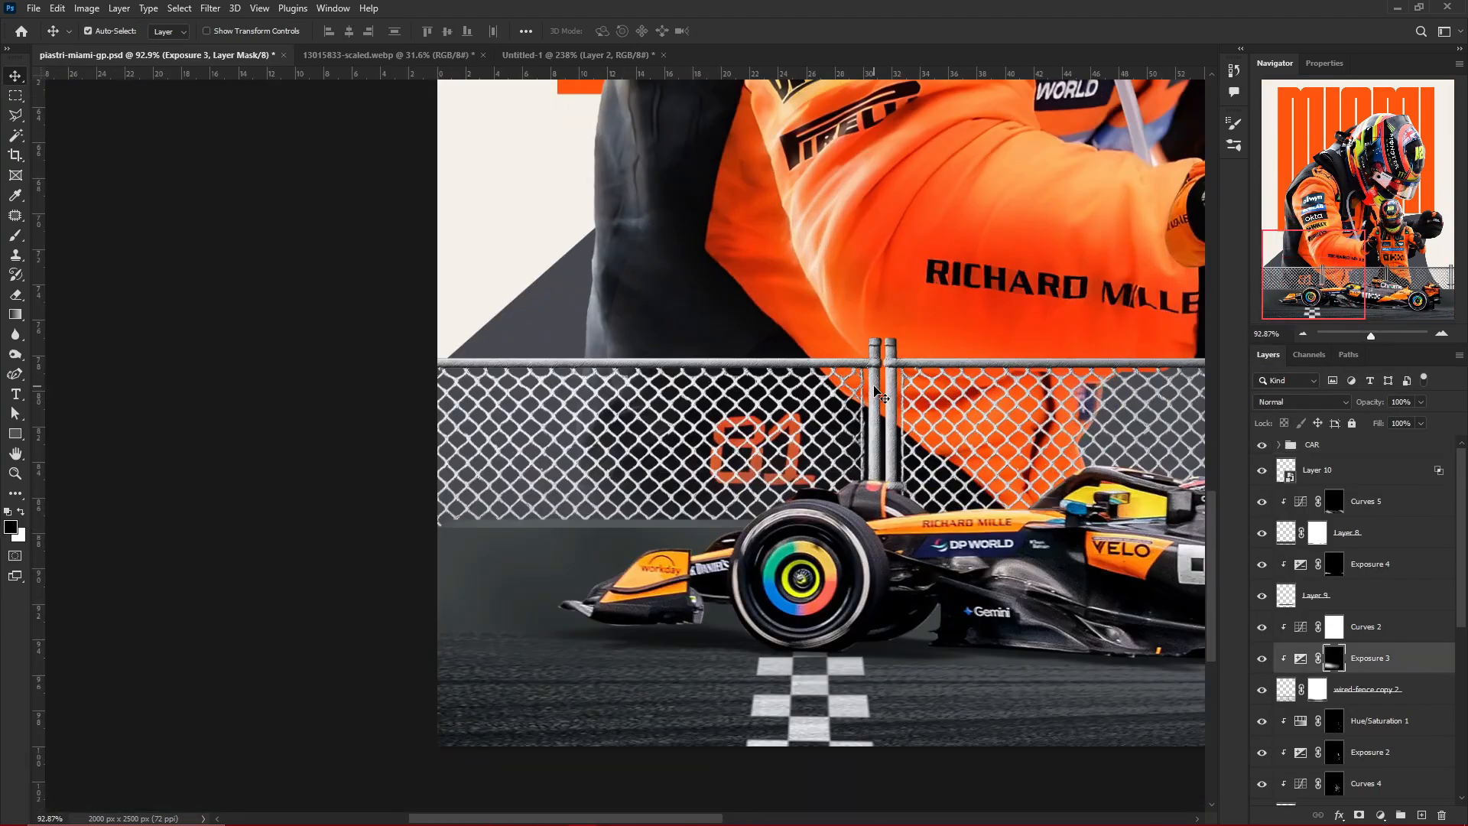
scroll(876, 391, down, 3)
click(1381, 815)
click(1376, 670)
click(1337, 252)
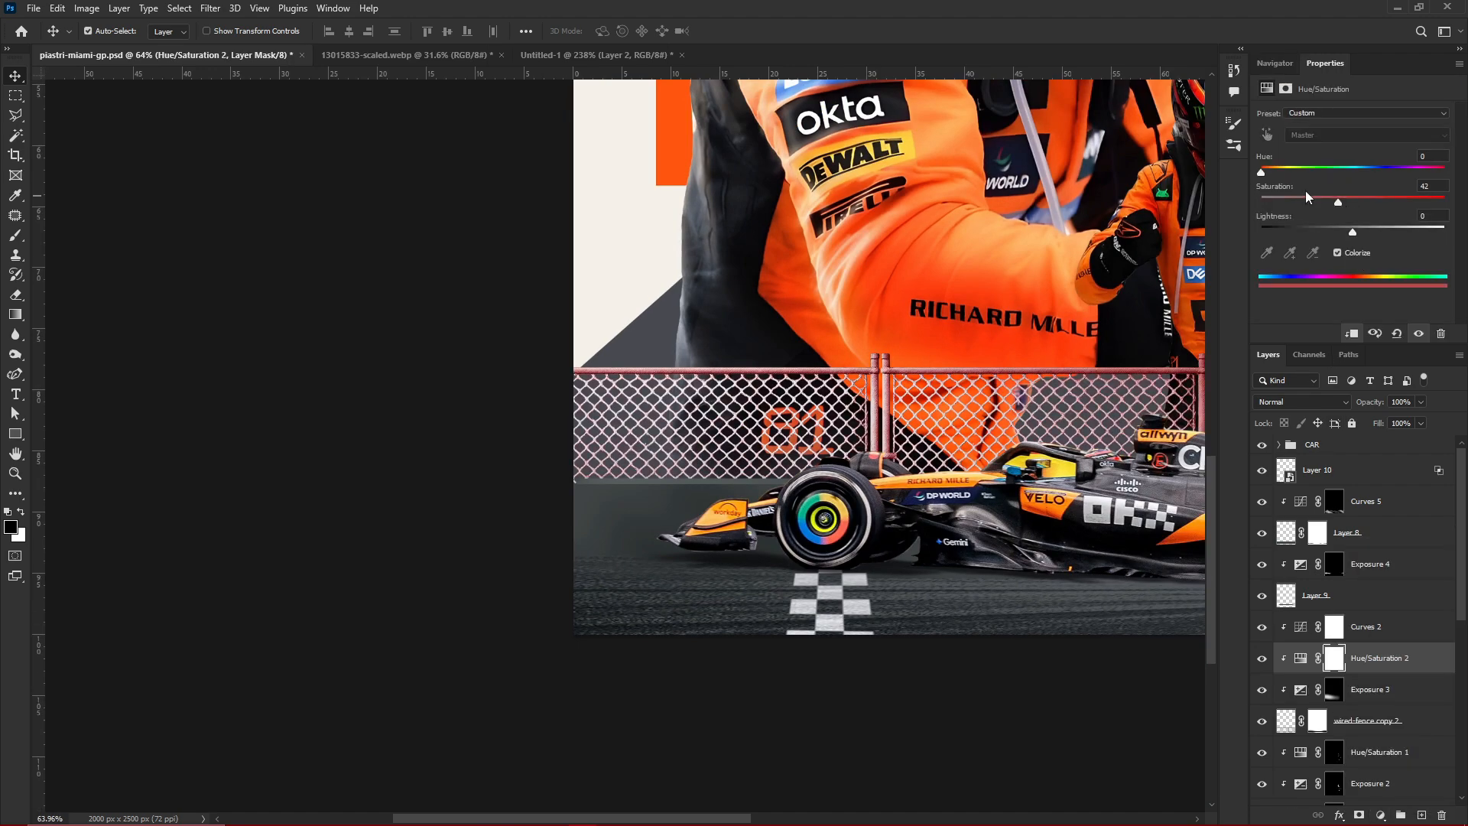
drag(1262, 172, 1276, 172)
drag(1354, 231, 1403, 231)
key(ctrl+i)
Brush warm highlights along the fence's top rail with the Soft Round brush at 28% opacity, and raise the adjustment's lightness to +75
key(b)
click(1233, 145)
click(910, 255)
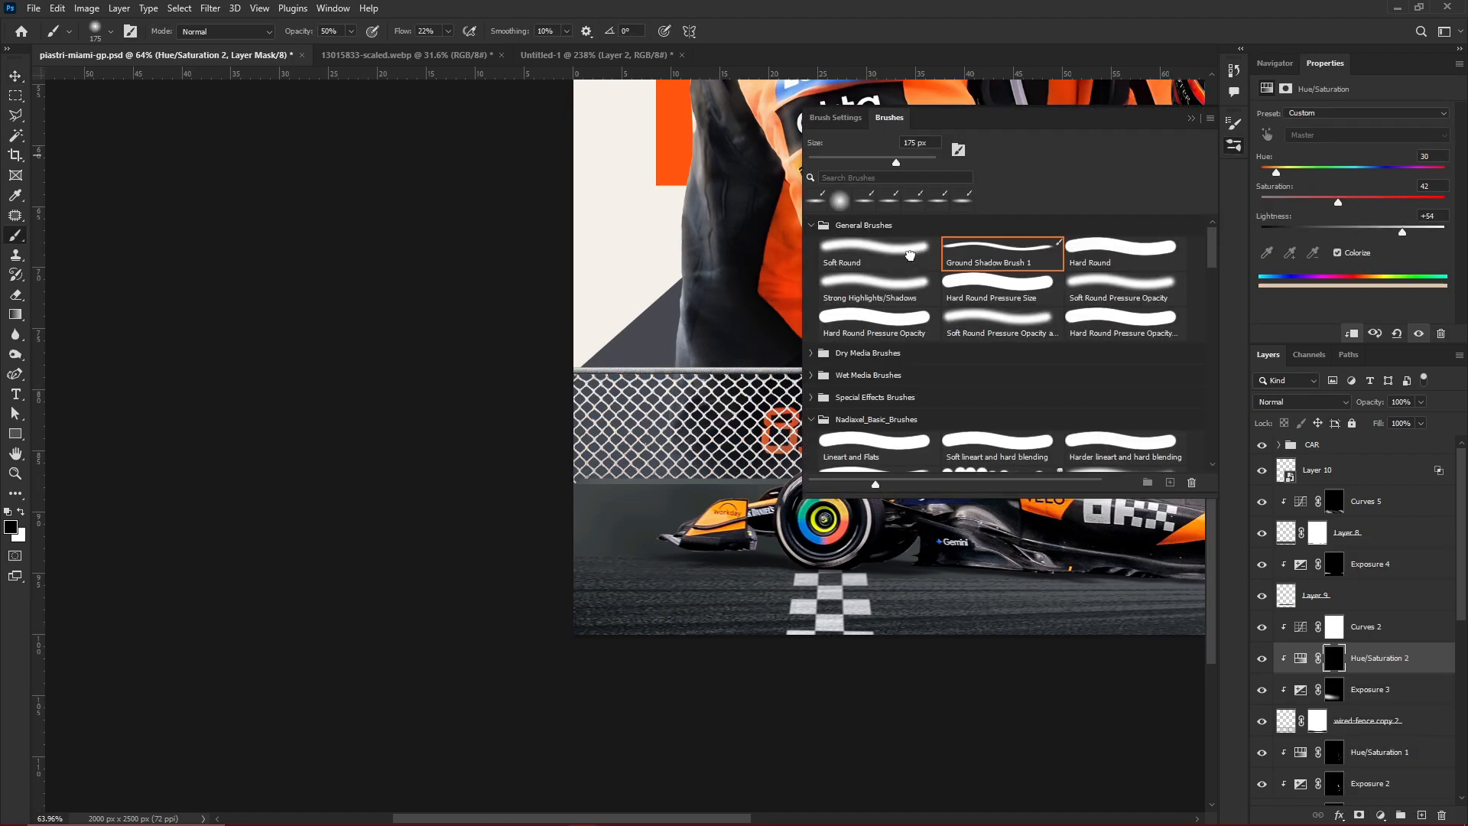
click(1190, 119)
key(2)
key(8)
scroll(656, 357, up, 3)
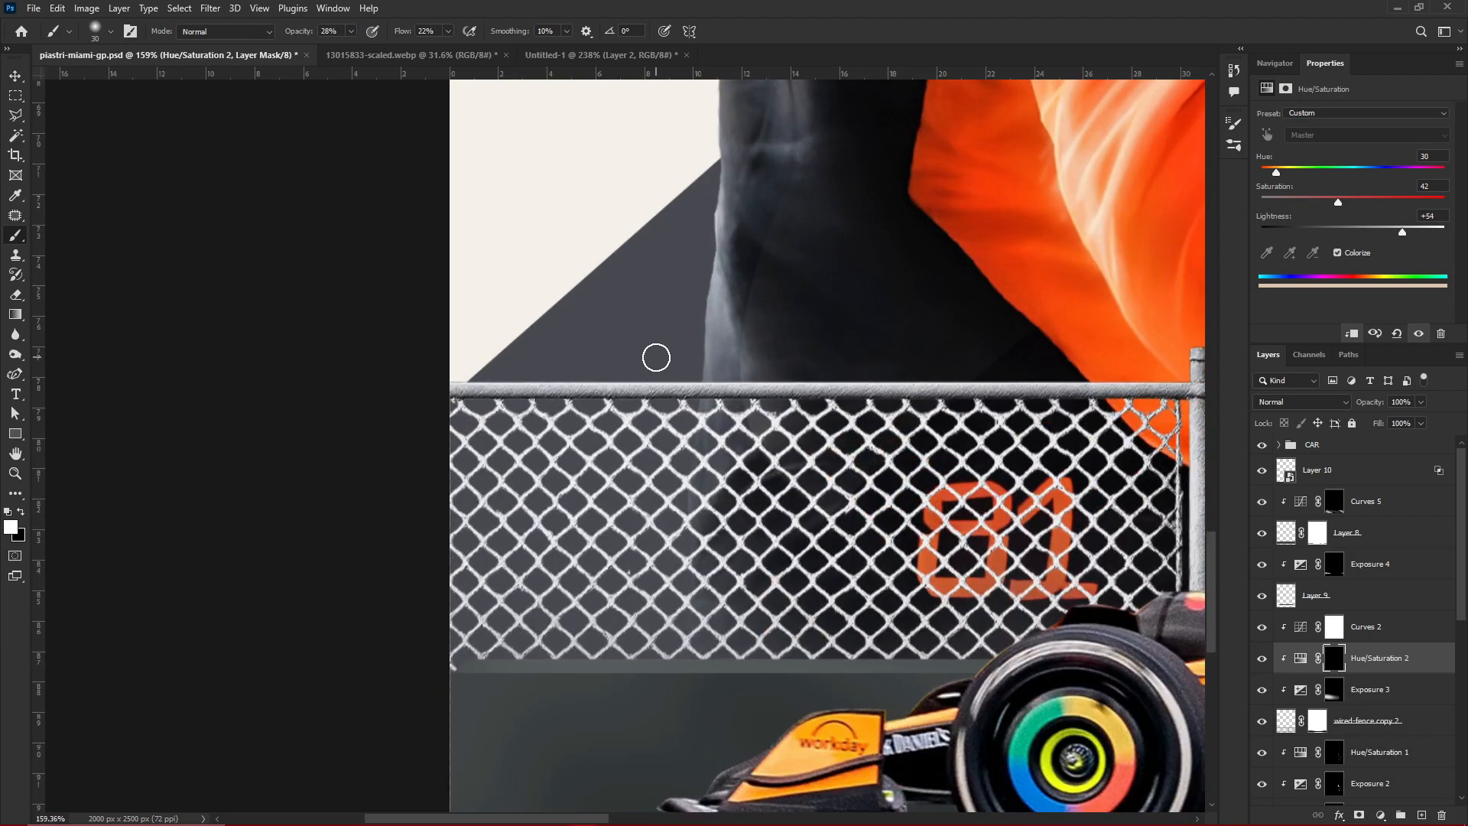
scroll(882, 294, up, 3)
key(bracketleft)
key(bracketleft)
key(bracketleft)
scroll(905, 316, down, 3)
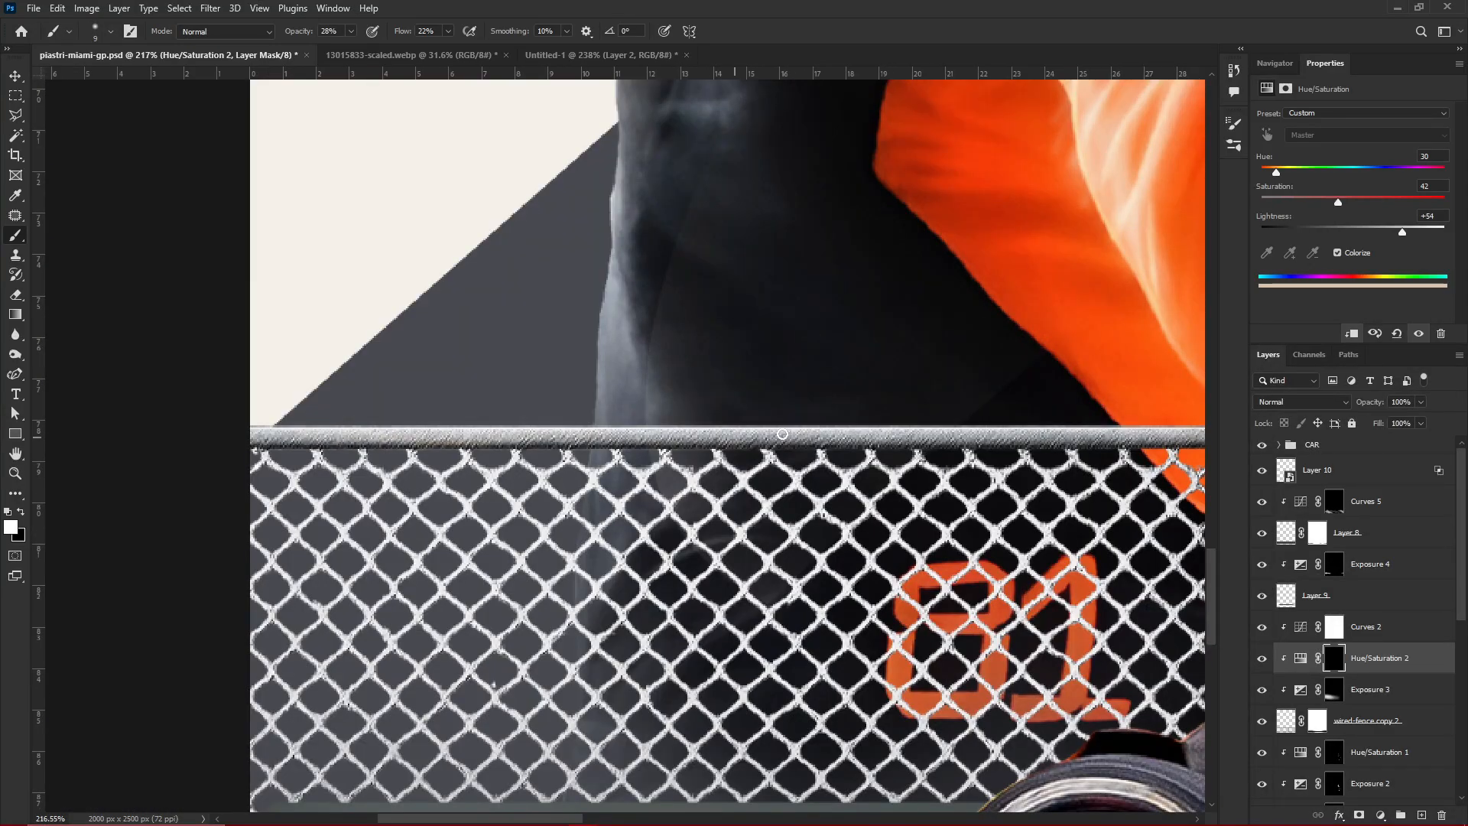
drag(1420, 230, 1422, 232)
scroll(928, 503, down, 7)
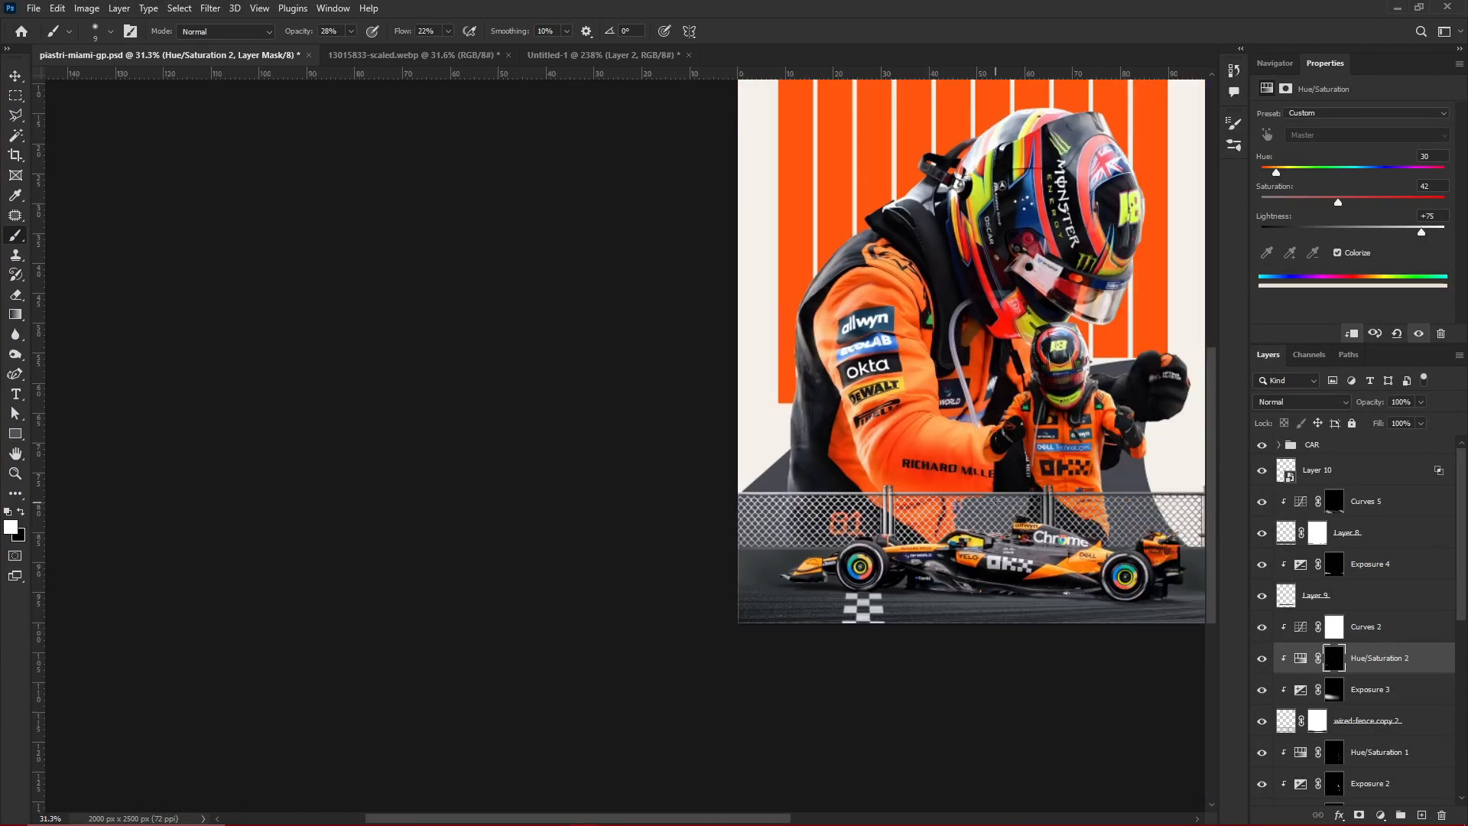
Add a colorized Hue/Saturation adjustment above the Layer 7 ground with hue 47, saturation 17 and lightness +10, and invert its mask
scroll(950, 615, up, 4)
key(v)
click(880, 597)
click(1381, 815)
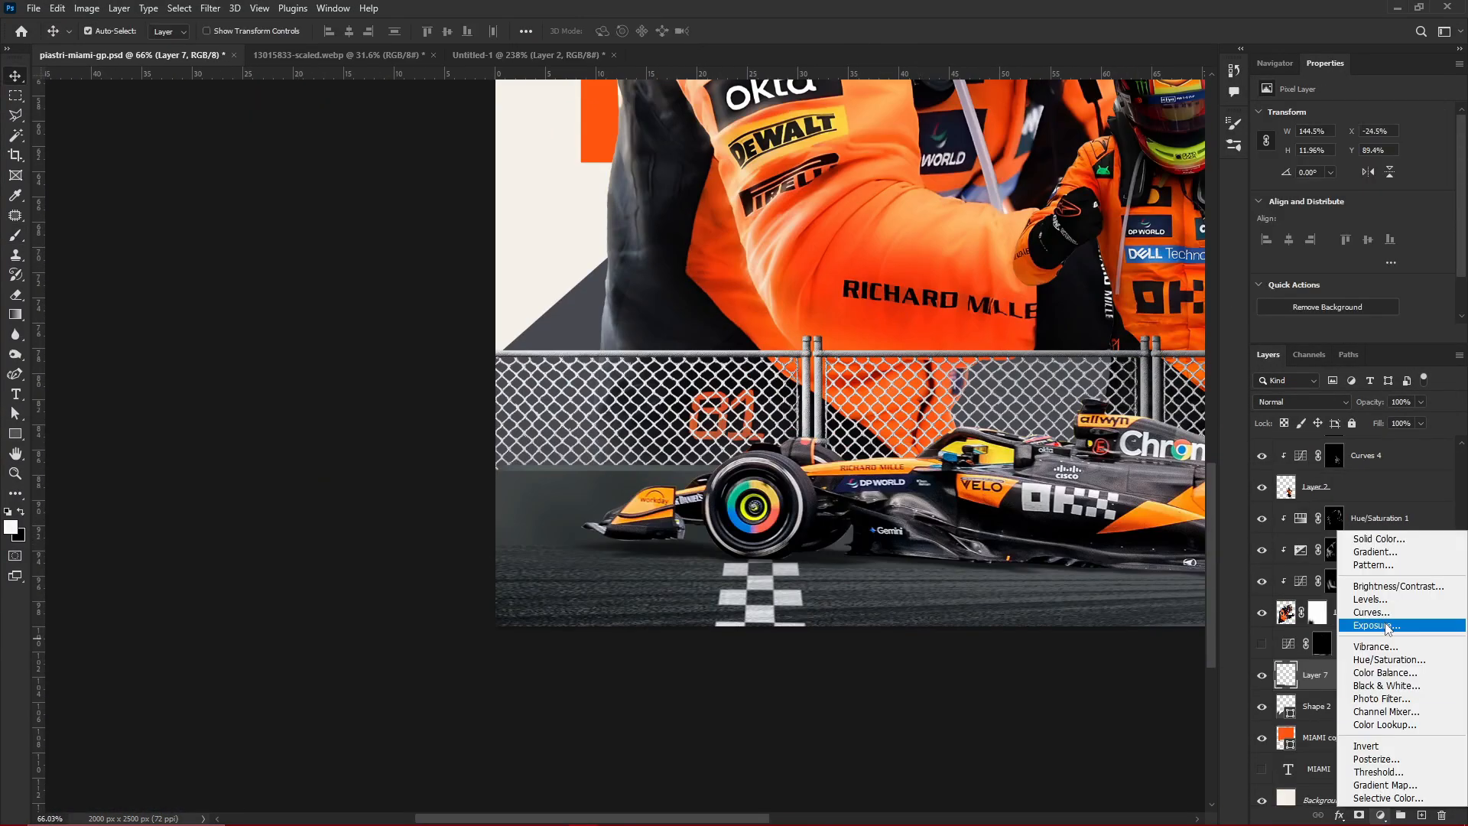
click(1387, 659)
drag(1337, 207, 1285, 172)
scroll(937, 466, down, 5)
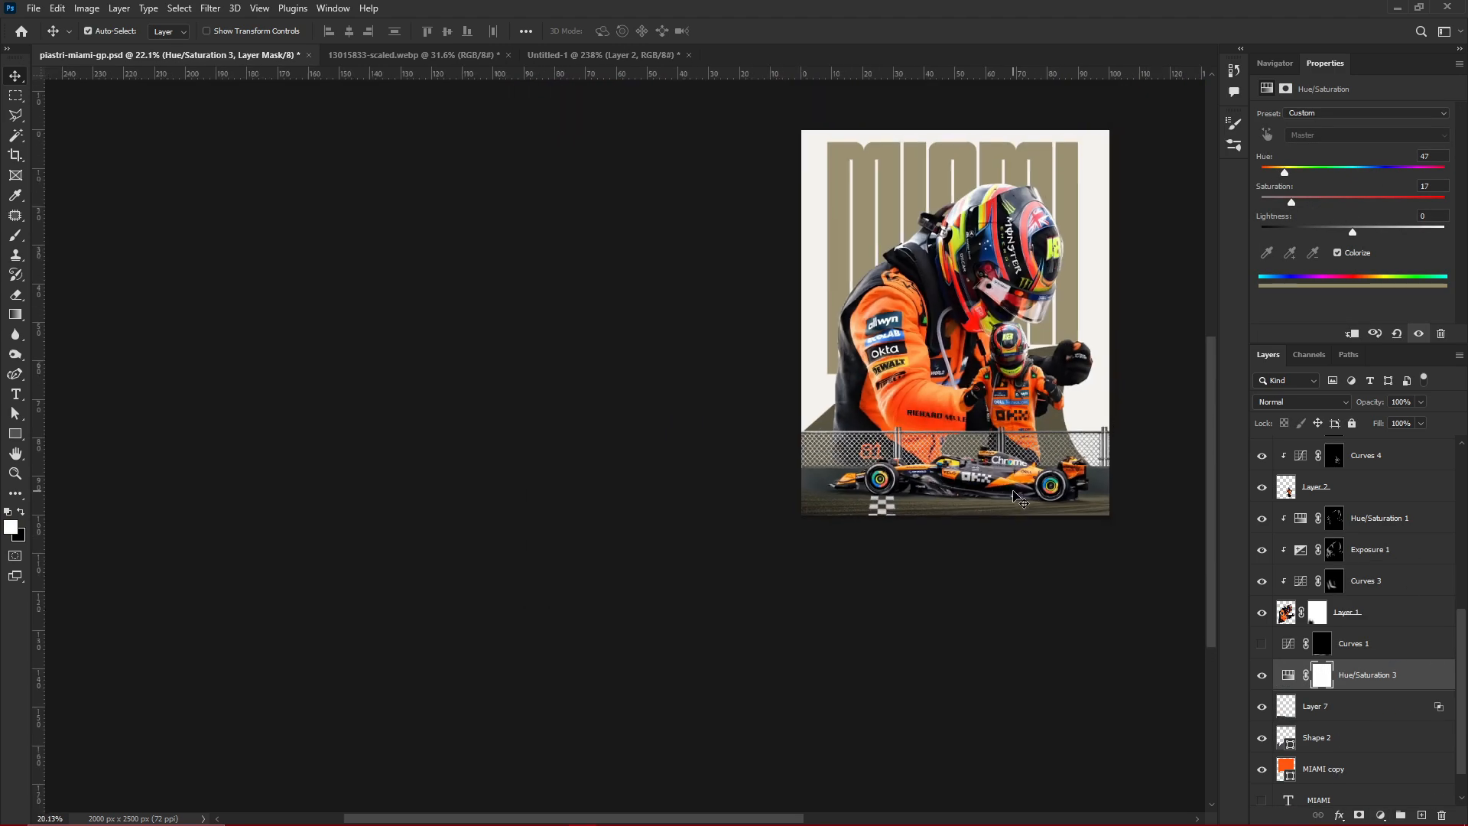
scroll(1017, 490, up, 2)
click(1361, 228)
key(ctrl+i)
Brush the Hue/Saturation tint onto the track ground with a 200 px soft brush, and save the poster
scroll(745, 520, up, 2)
key(b)
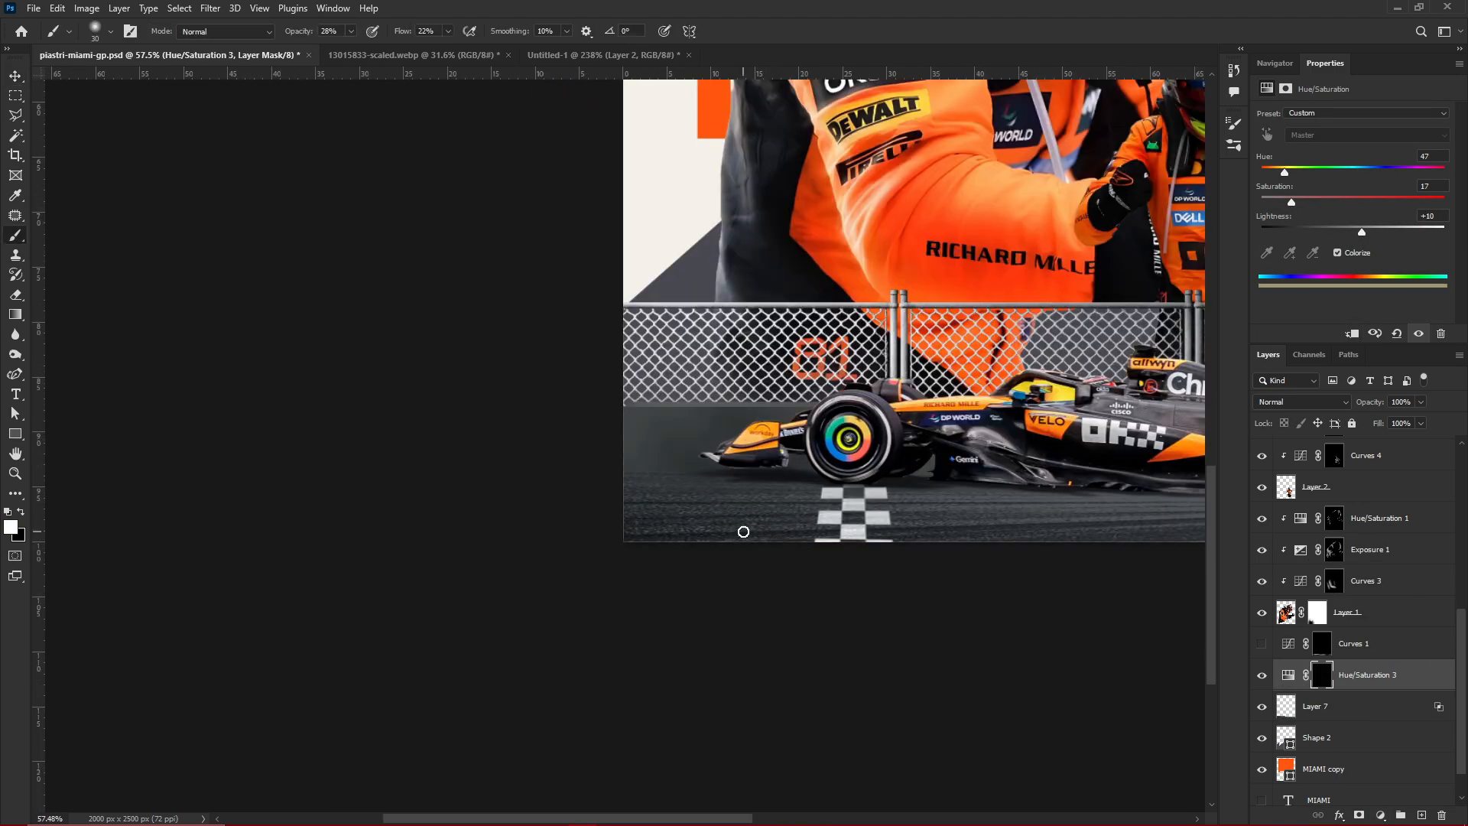
scroll(1125, 462, down, 1)
key(bracketleft)
key(bracketleft)
key(bracketleft)
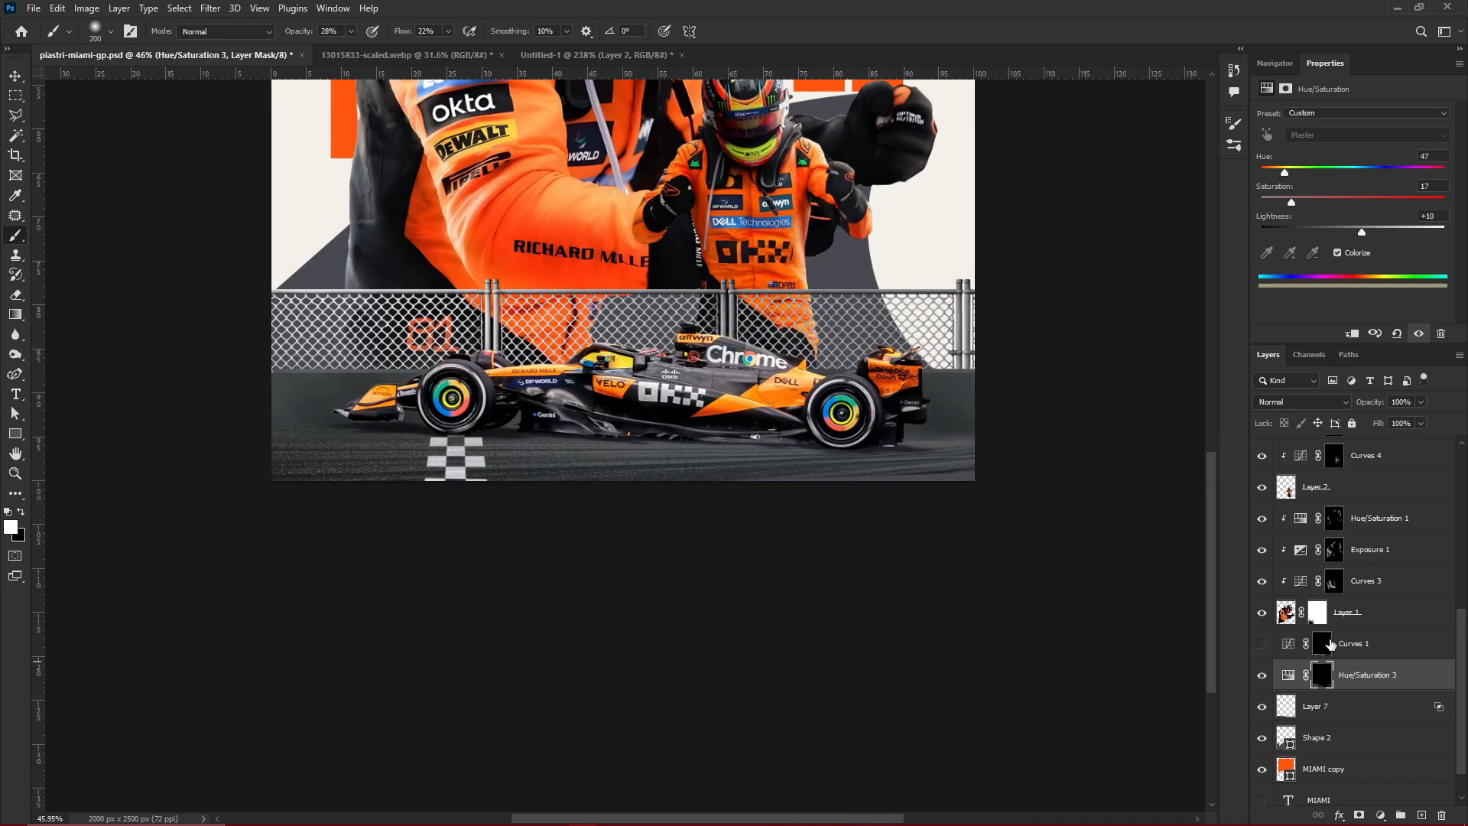
scroll(604, 525, down, 5)
key(v)
scroll(603, 467, up, 5)
click(1275, 64)
key(ctrl+s)
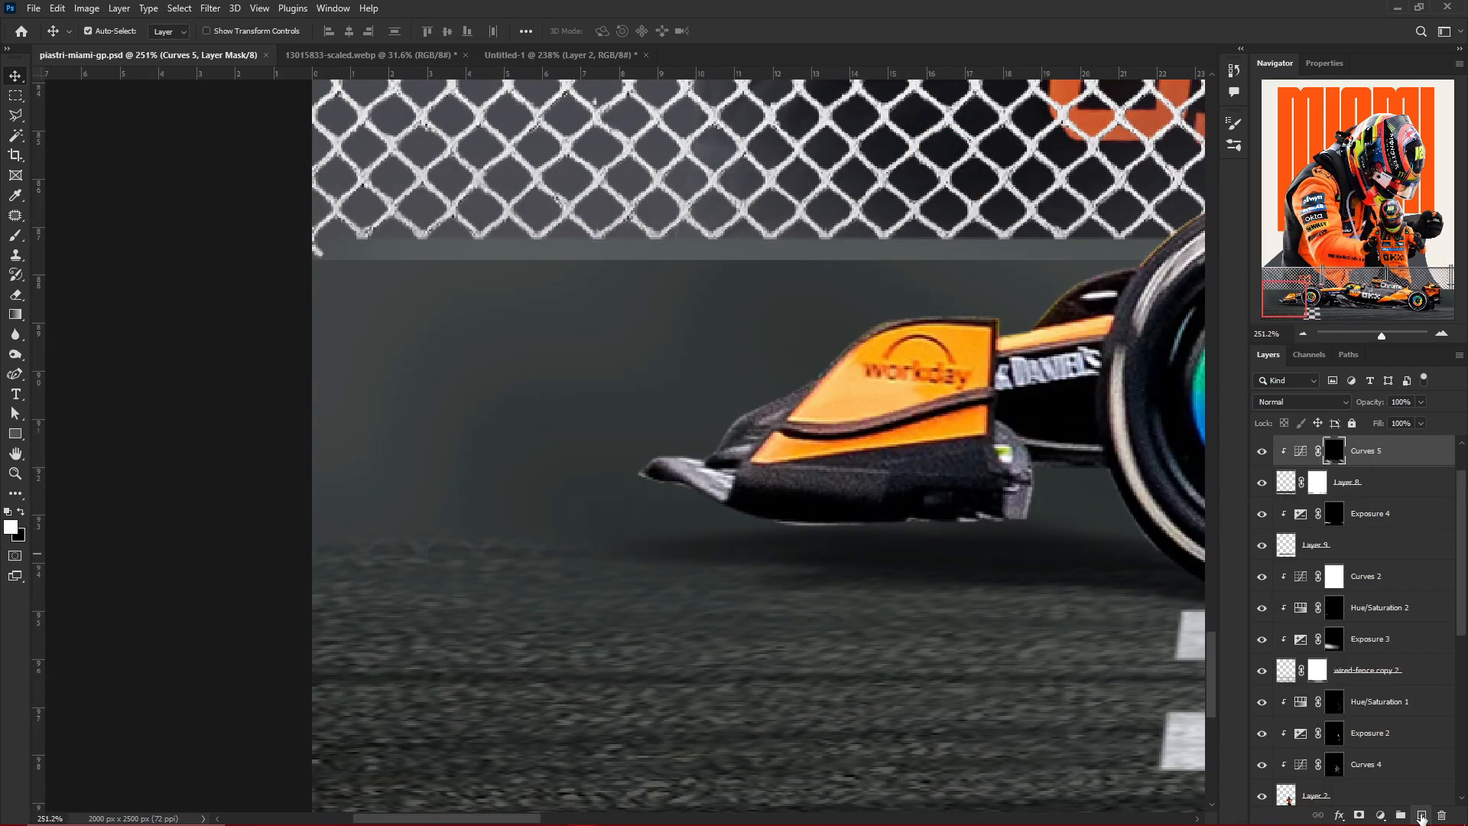
Add the white text "#papaya" in Outfit SemiBold beside the car's front wing
key(t)
click(491, 421)
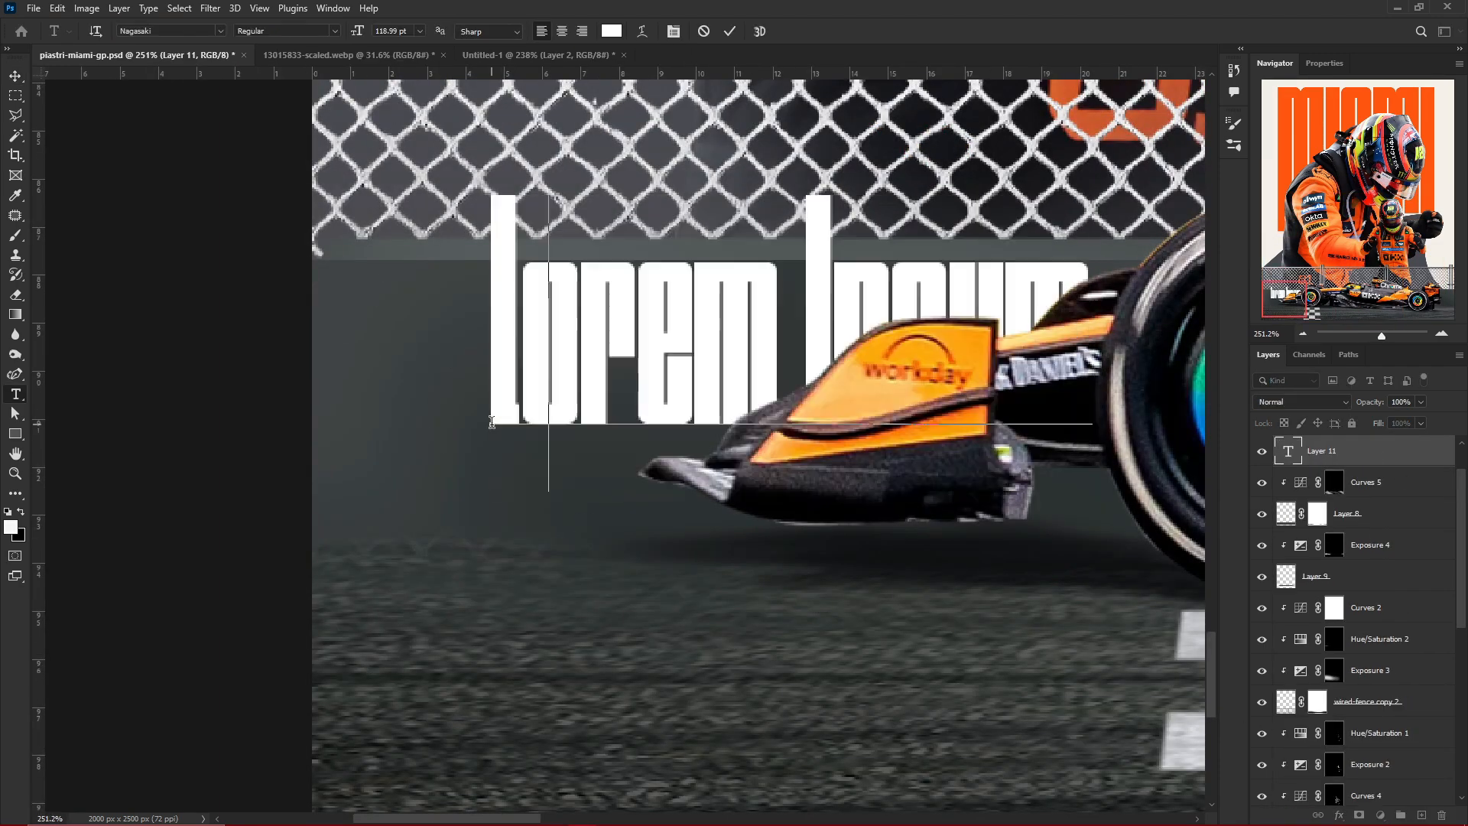
text(PAPAYA)
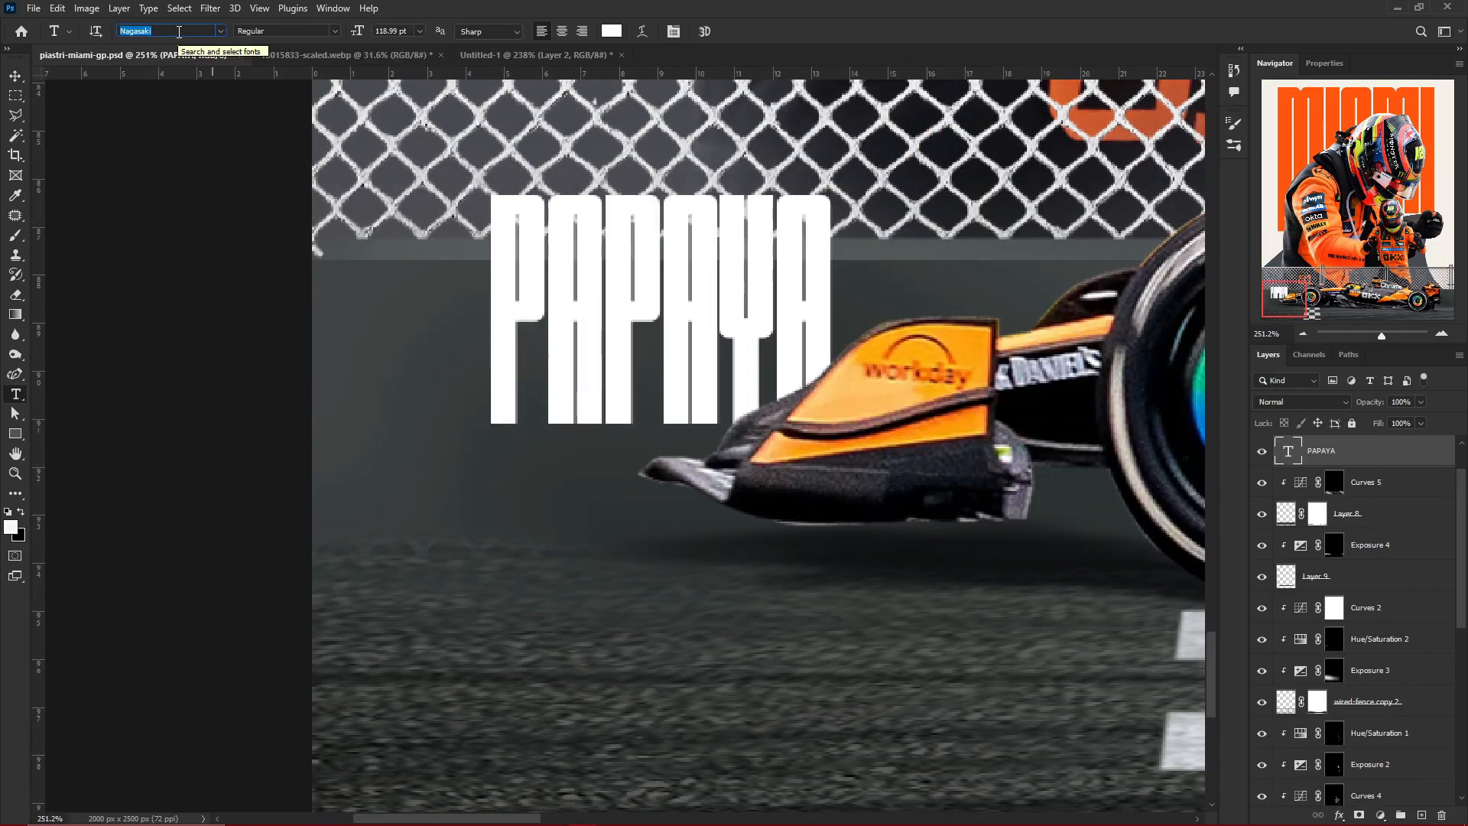
text(outfit)
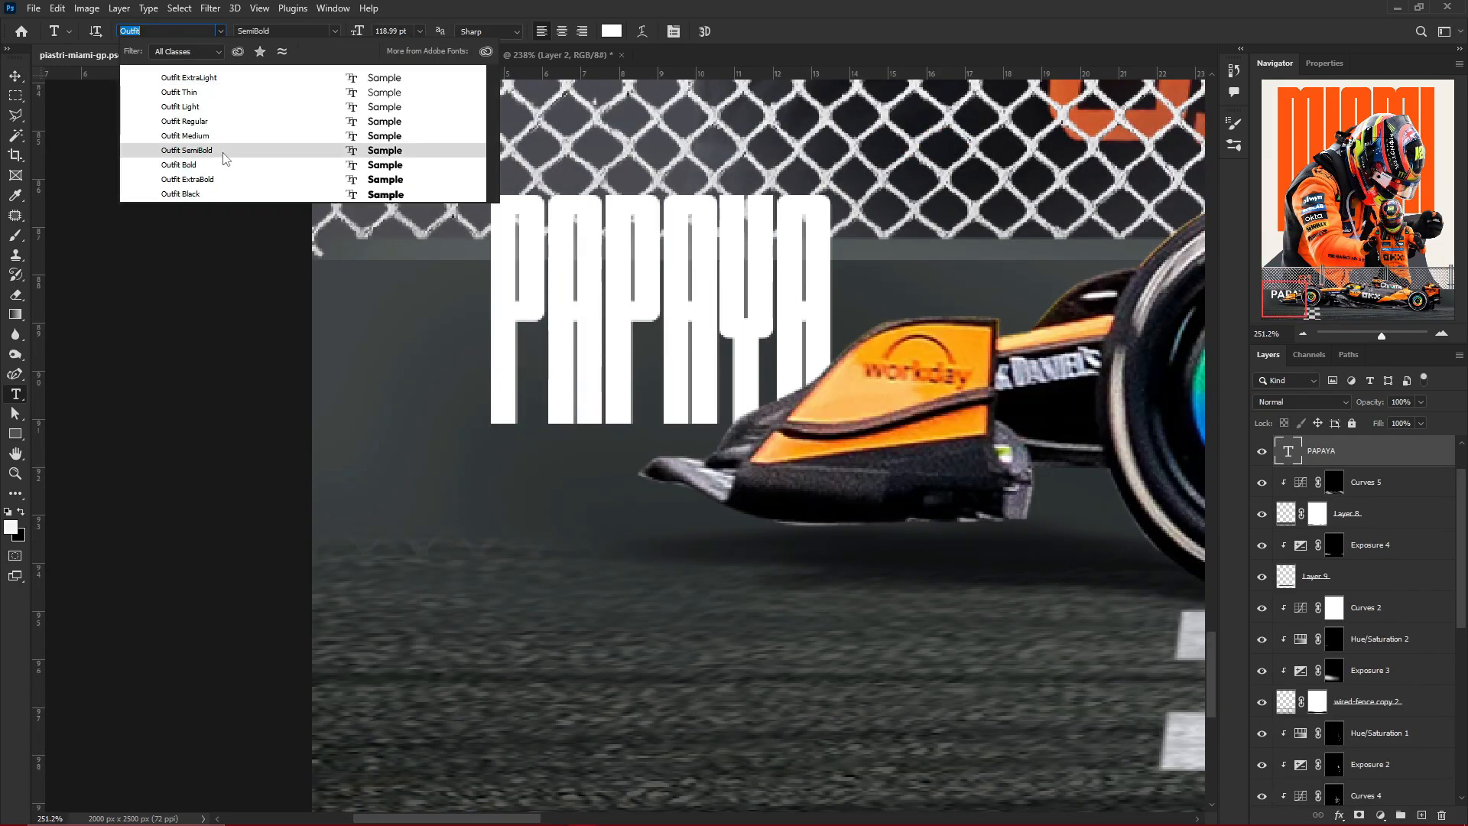
click(220, 154)
double_click(557, 309)
text(#PAPAYApapaya)
key(ctrl+Return)
Scale the #papaya text down to 52.7 pt and place it on the wall just ahead of the front wing
key(ctrl+t)
scroll(557, 309, down, 7)
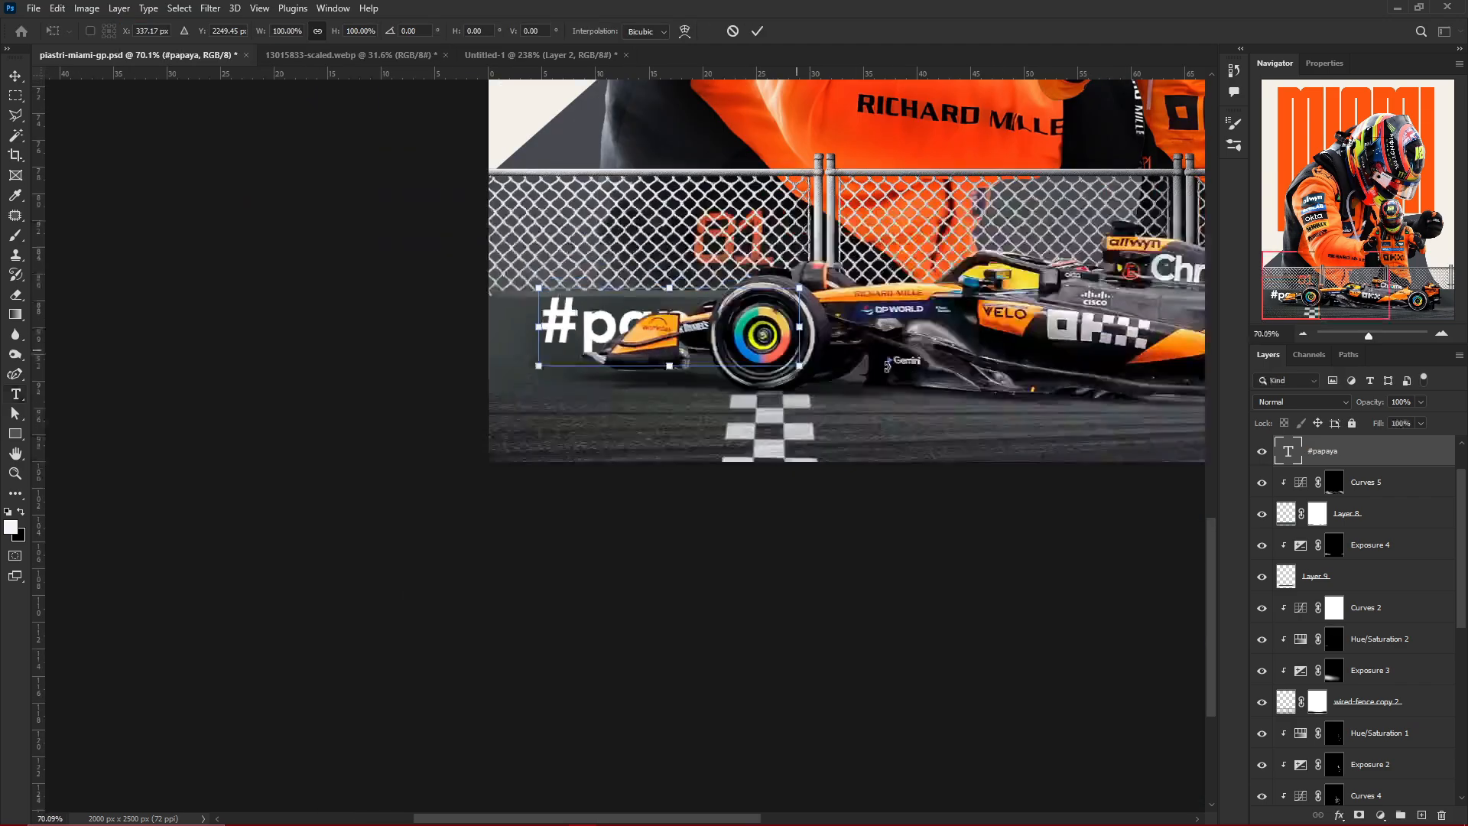
scroll(610, 331, up, 5)
drag(791, 331, 829, 308)
scroll(558, 354, up, 4)
drag(680, 348, 556, 357)
key(Return)
scroll(555, 358, down, 11)
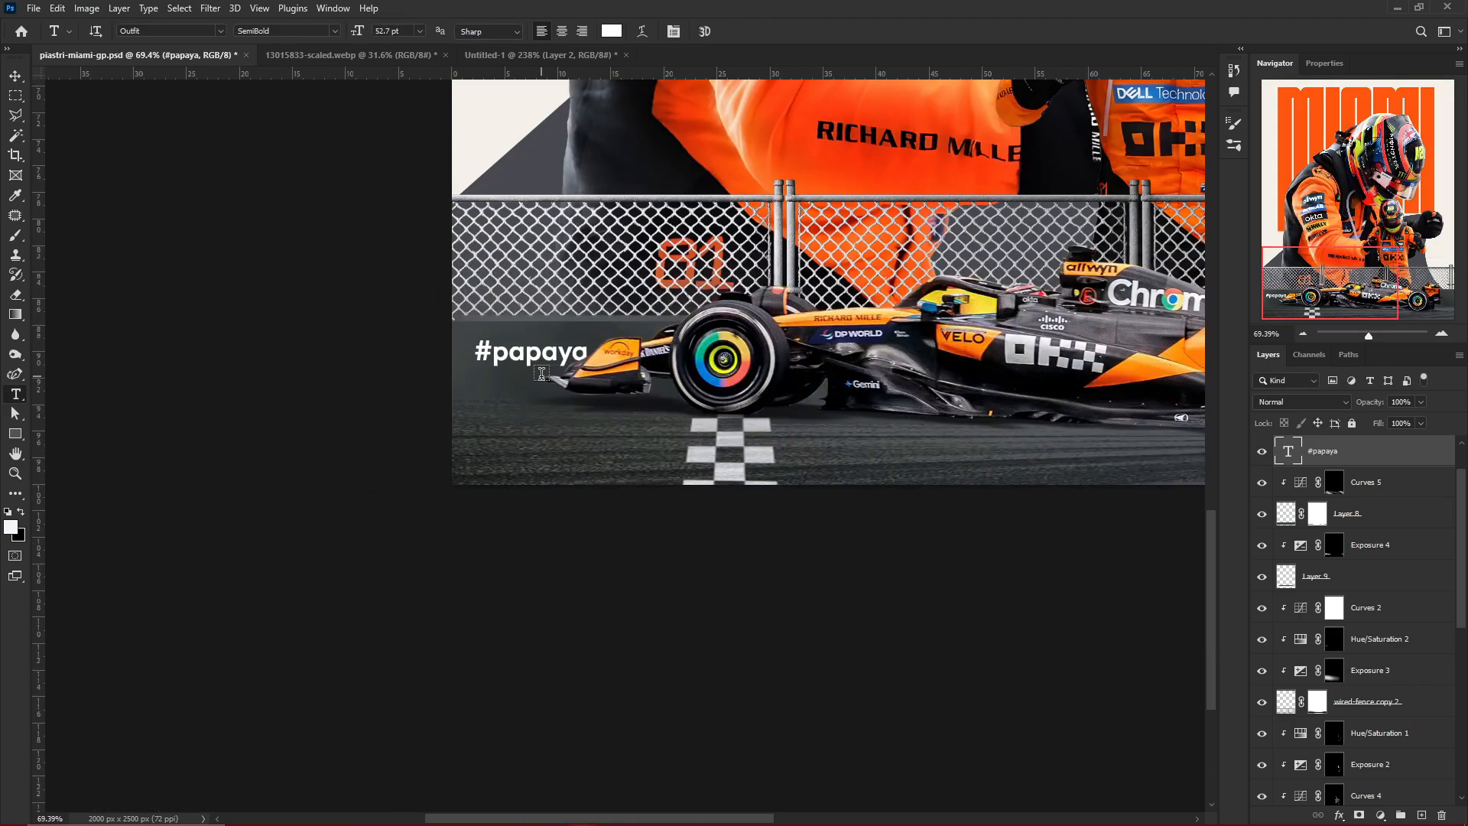
key(v)
Sample the poster's orange on a new layer and draw an ellipse about 15% wide behind the car's rear wing, extending past the poster edge
scroll(1081, 369, up, 12)
click(1422, 815)
key(p)
scroll(1166, 700, down, 10)
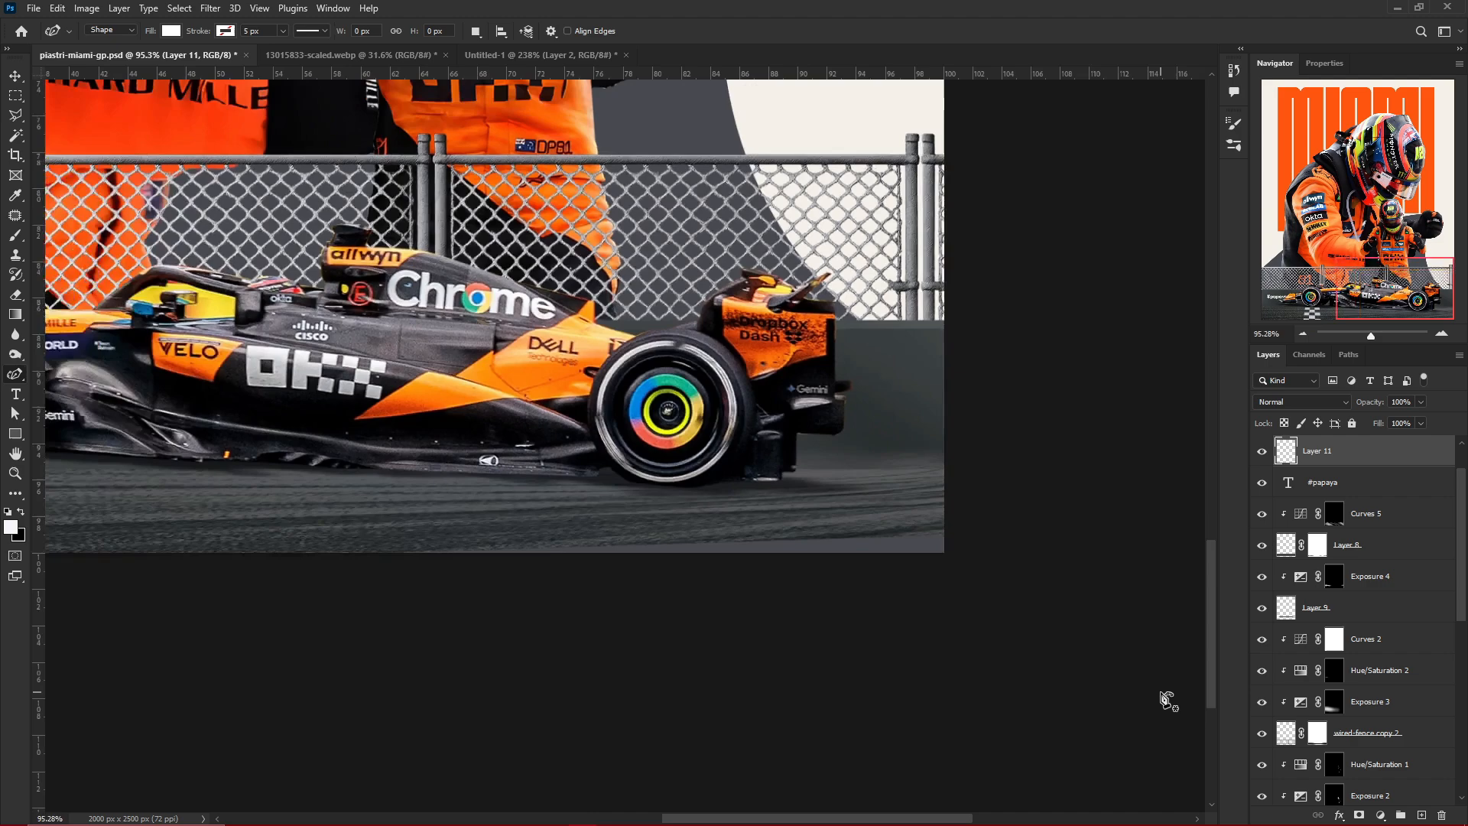
key(i)
click(672, 90)
key(v)
scroll(724, 443, up, 9)
scroll(724, 442, up, 3)
key(u)
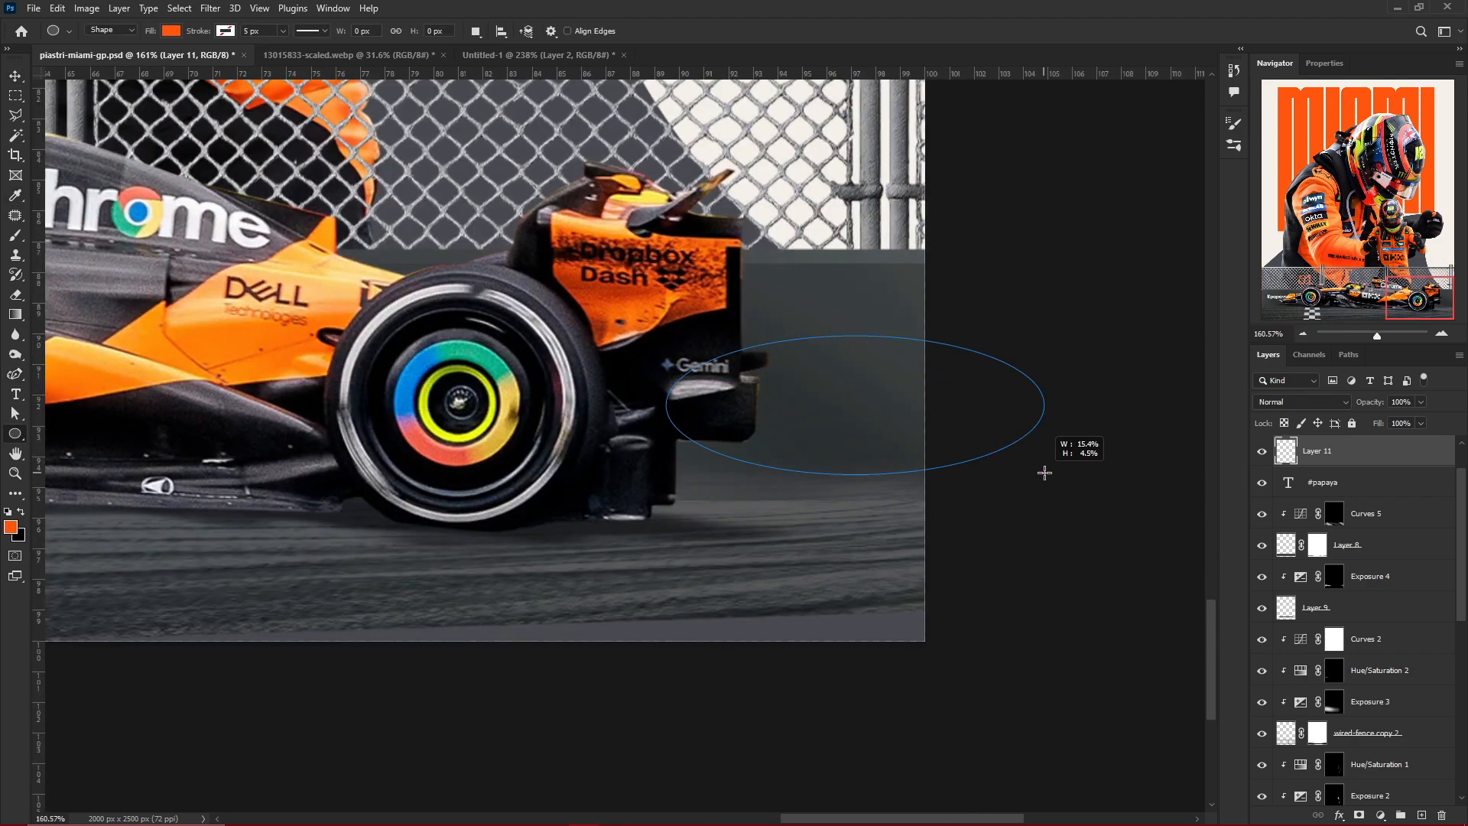
drag(1045, 473, 1035, 457)
key(v)
Replace the #papaya text with "made by" and scale it down on the wall ahead of the car's front wing
scroll(874, 393, down, 12)
scroll(406, 367, up, 9)
scroll(667, 486, down, 7)
scroll(566, 475, up, 15)
double_click(473, 416)
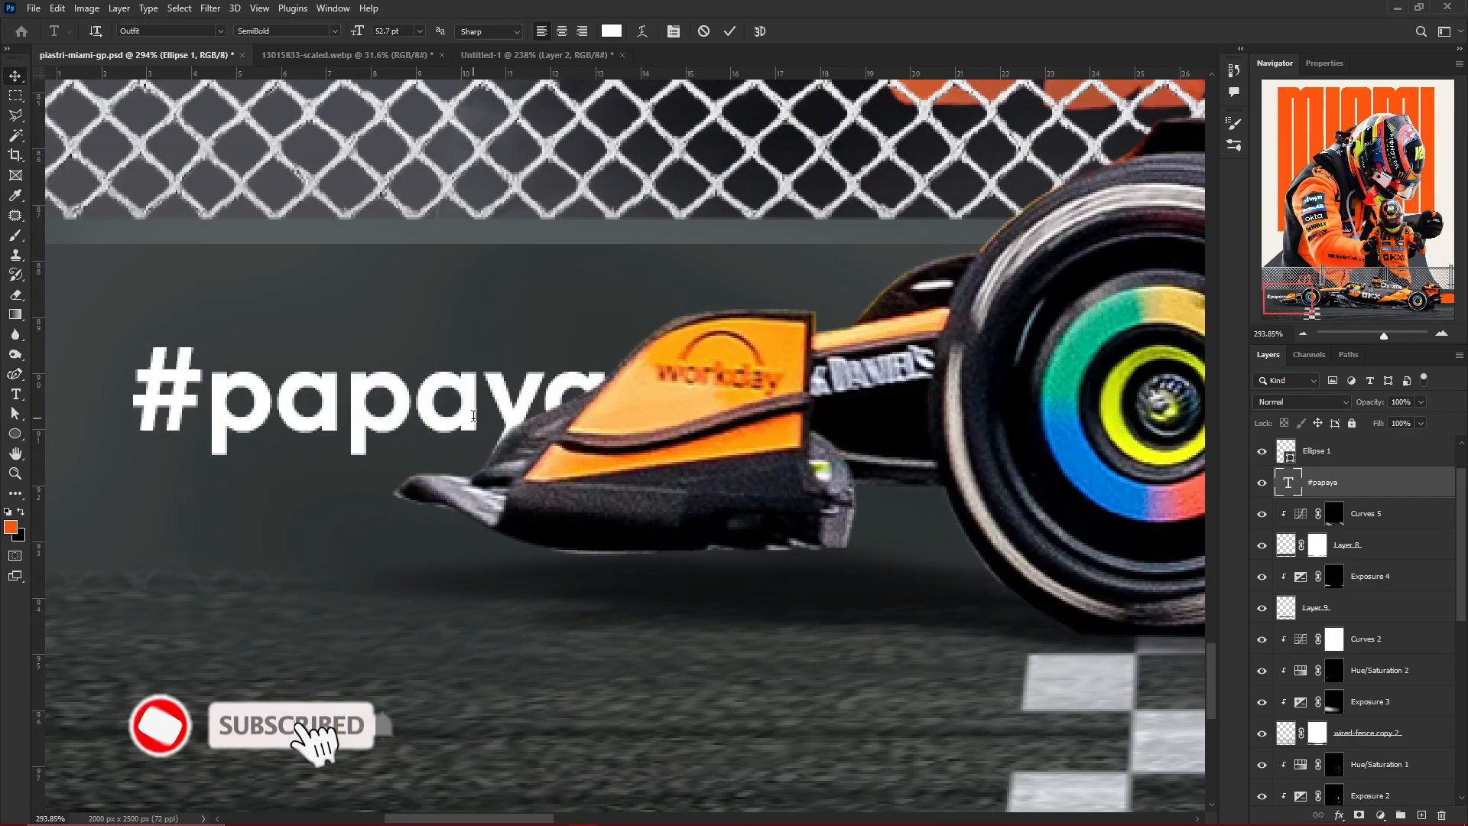
text(by)
key(ctrl+a)
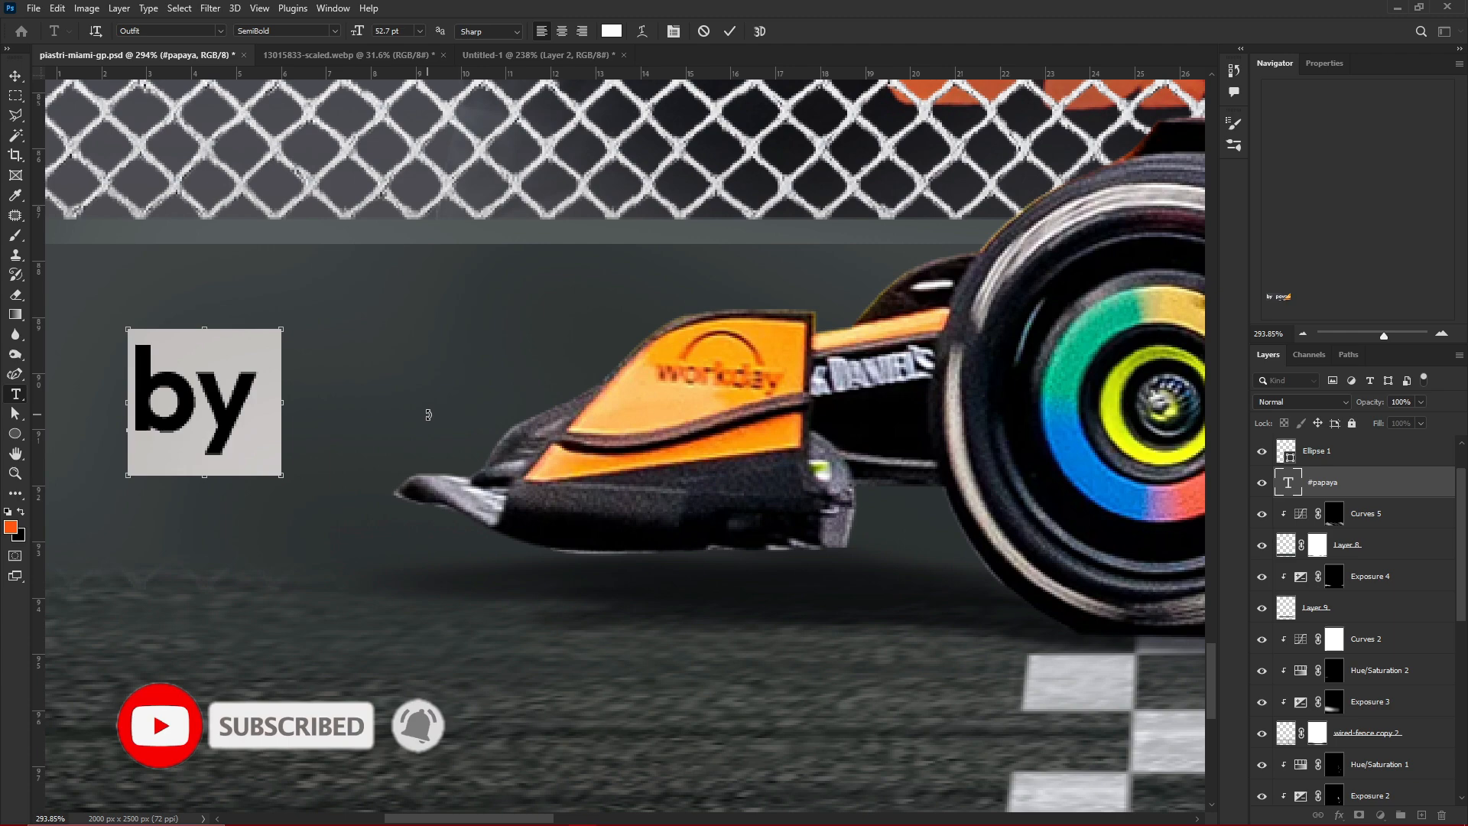
text(made by)
key(ctrl+Return)
scroll(468, 415, down, 5)
key(ctrl+t)
drag(529, 407, 432, 395)
key(Return)
Duplicate the "made by" text, change the copy to the designer's name on two lines beneath it, and enlarge it to about 138%
key(ctrl+j)
text(Golden)
key(Return)
text(Ekpendu)
key(ctrl+Return)
key(ctrl+t)
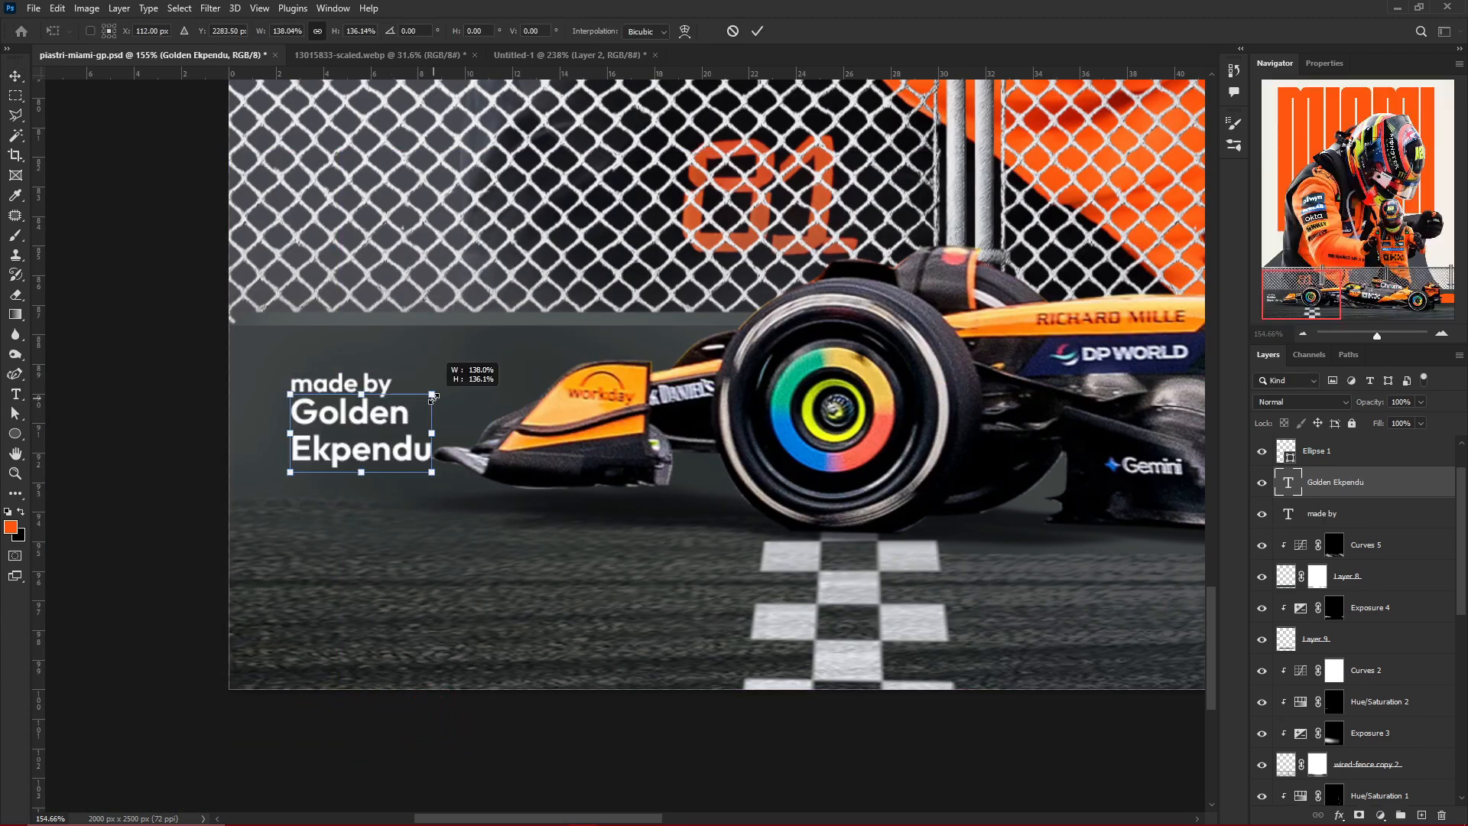
key(Return)
Convert the two credit text layers into one smart object and blend it into the wall with the Blend If Underlying Layer highlights slider
scroll(655, 405, down, 3)
scroll(573, 413, up, 3)
shift+click(1326, 518)
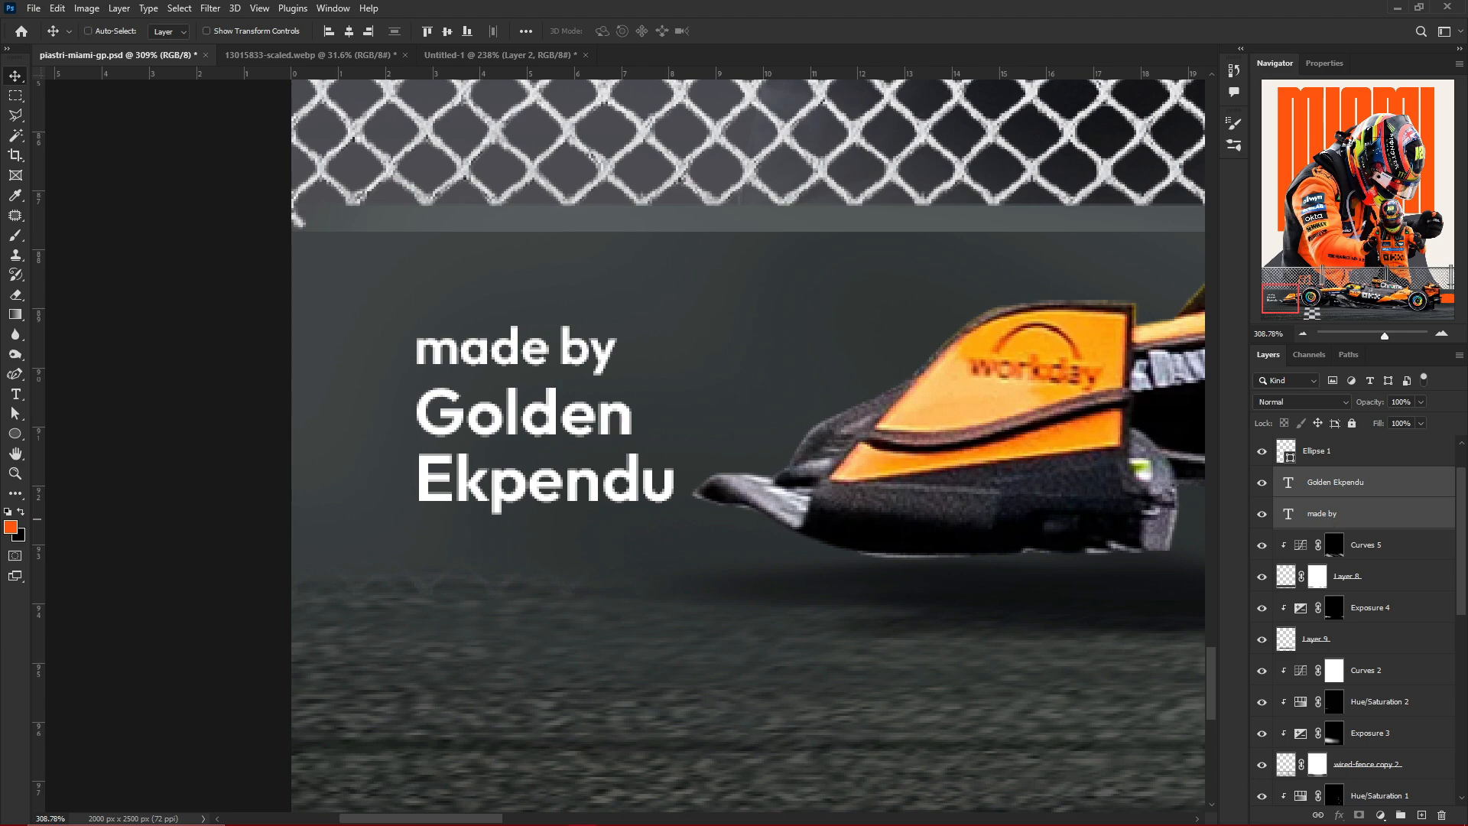
right_click(1327, 518)
click(1239, 458)
scroll(792, 597, down, 5)
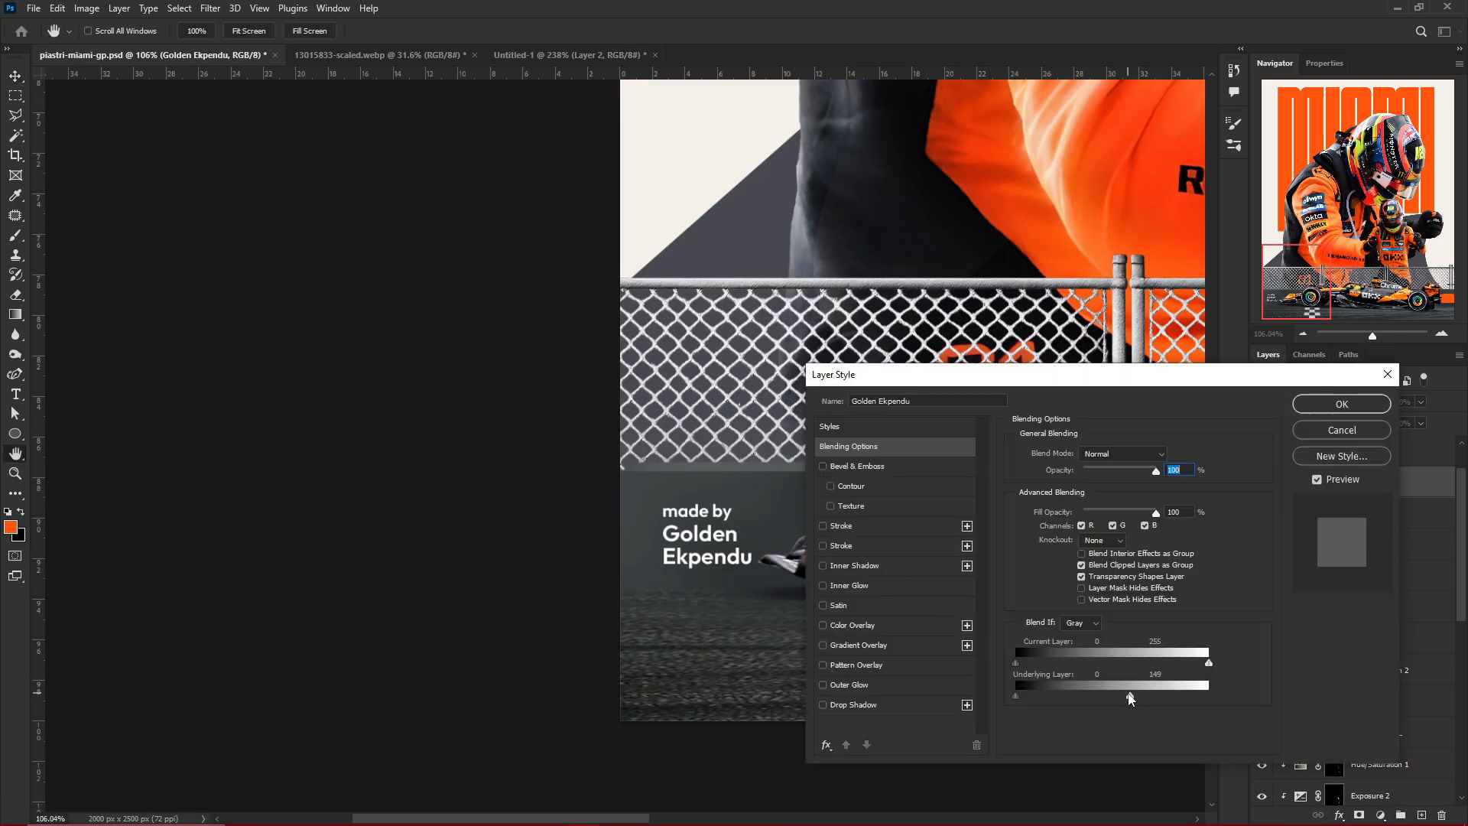
drag(1131, 695, 1083, 696)
click(1341, 403)
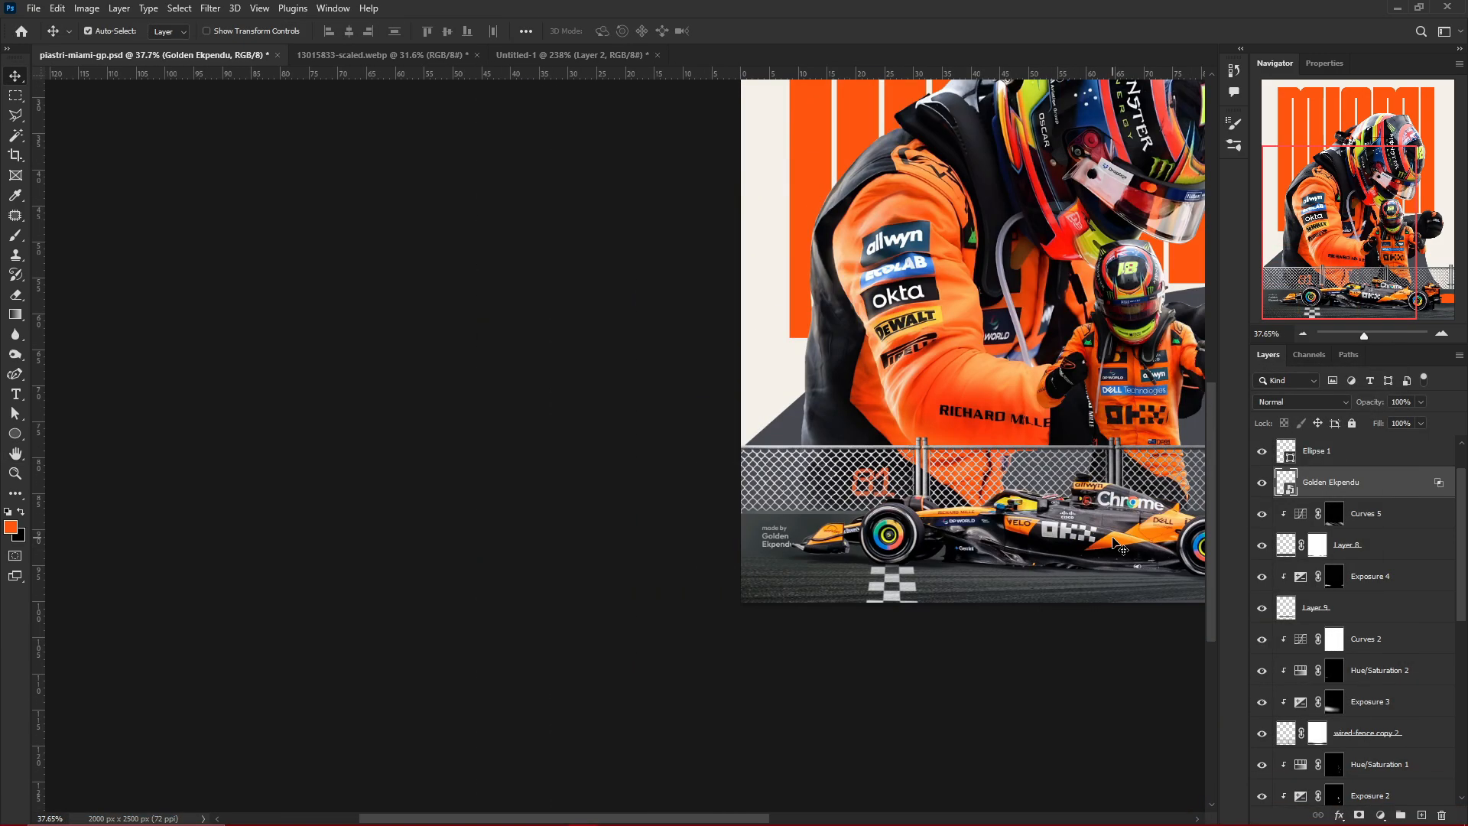
Place the McLaren_Racing_logo image, scale it to about 17.3% and position it on the wall ahead of the car's front wing
key(alt+Tab)
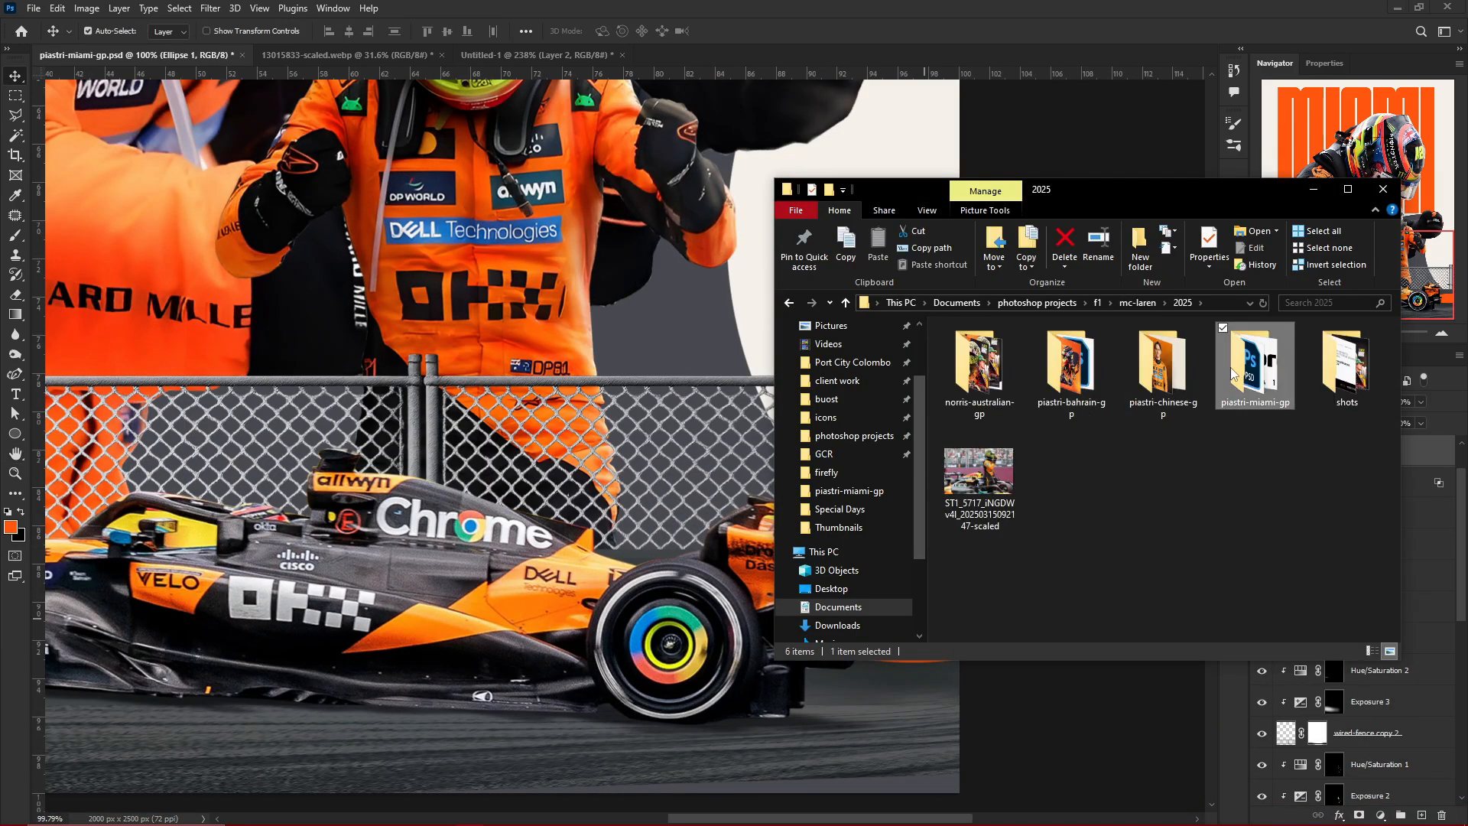
click(1071, 481)
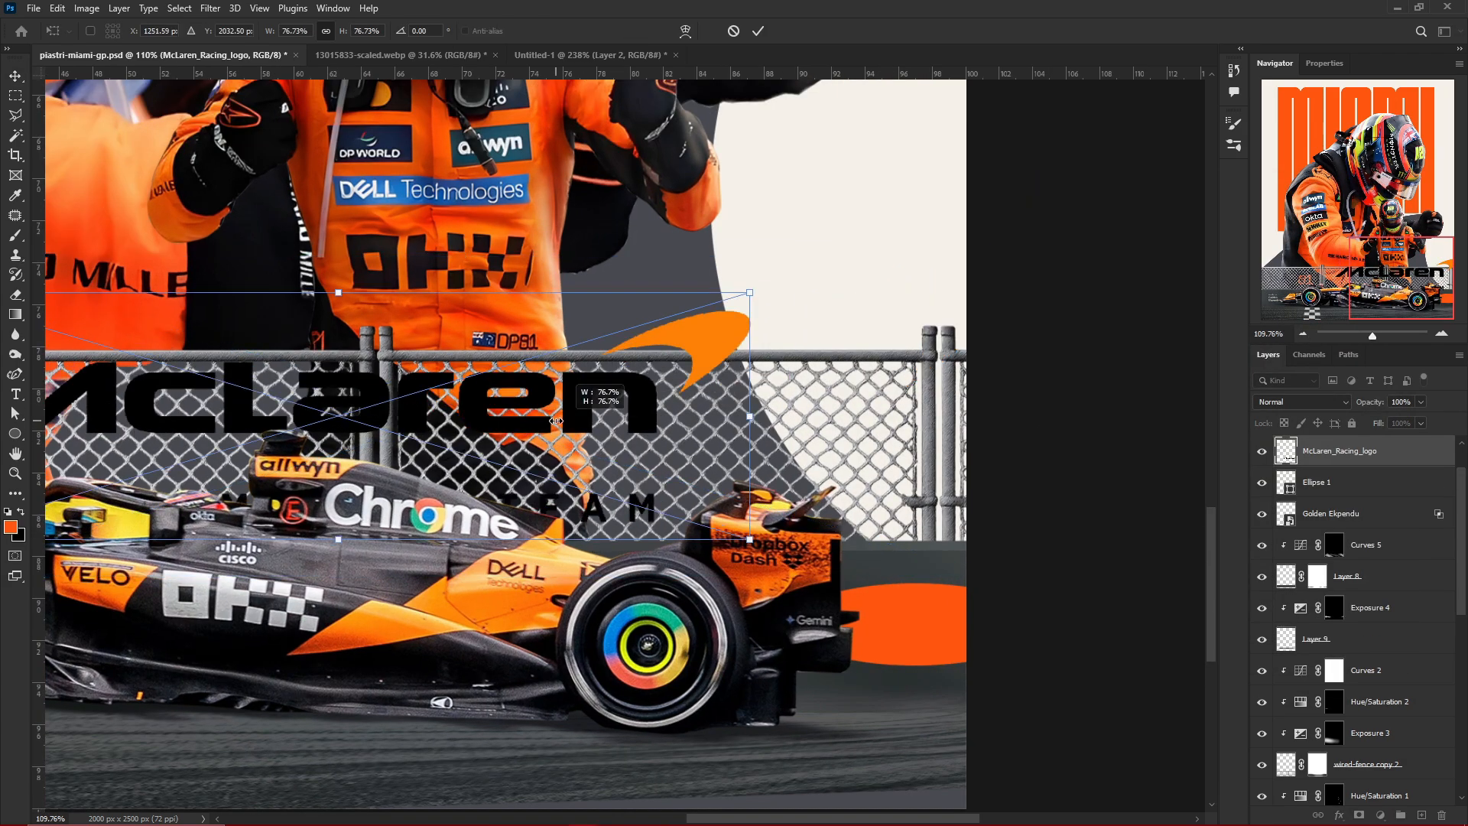
drag(556, 421, 555, 420)
drag(474, 421, 915, 630)
scroll(826, 608, down, 5)
drag(562, 626, 1127, 608)
drag(1147, 612, 394, 600)
scroll(380, 589, up, 10)
drag(546, 608, 506, 617)
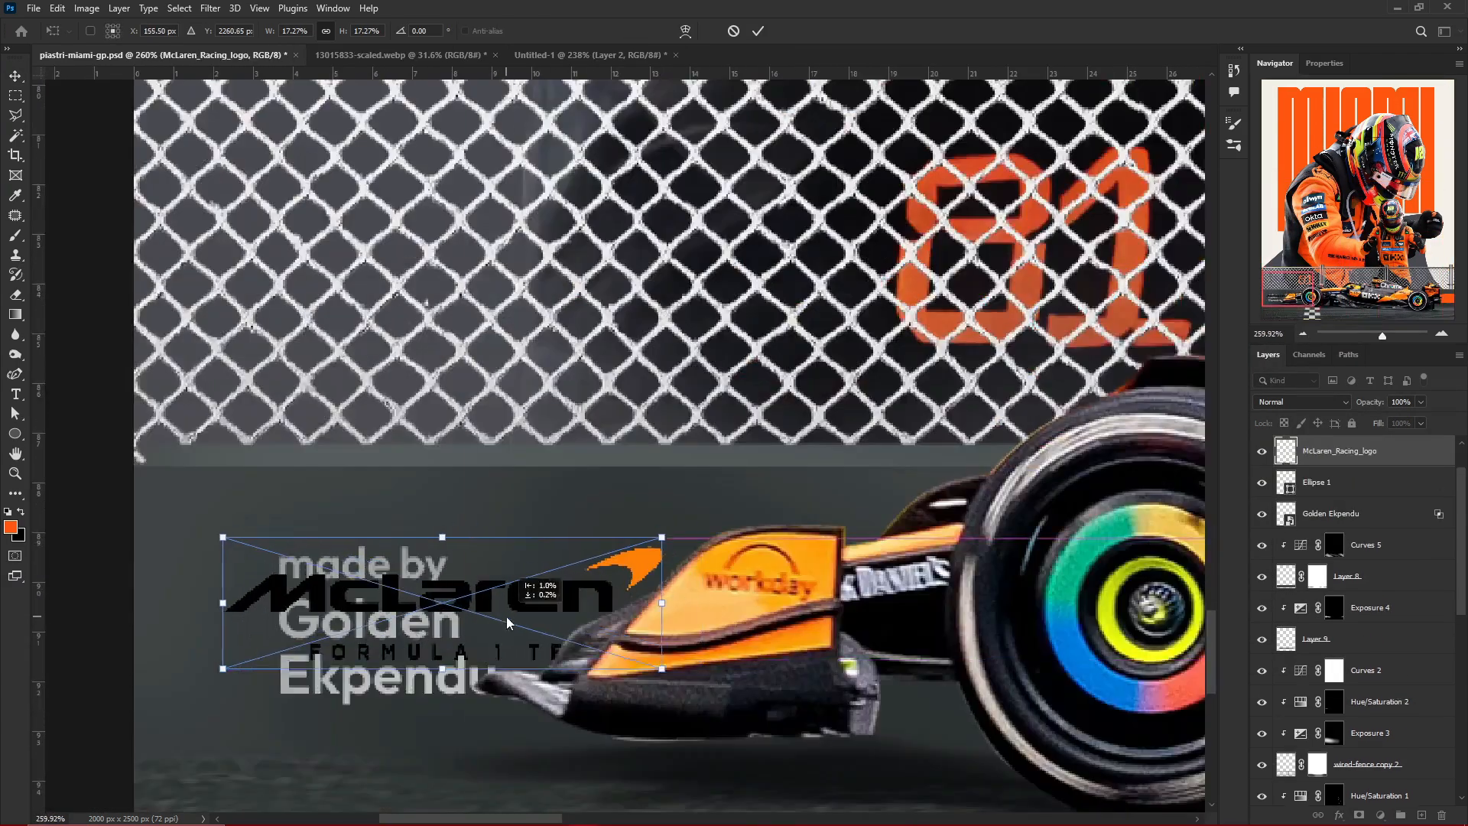
key(Return)
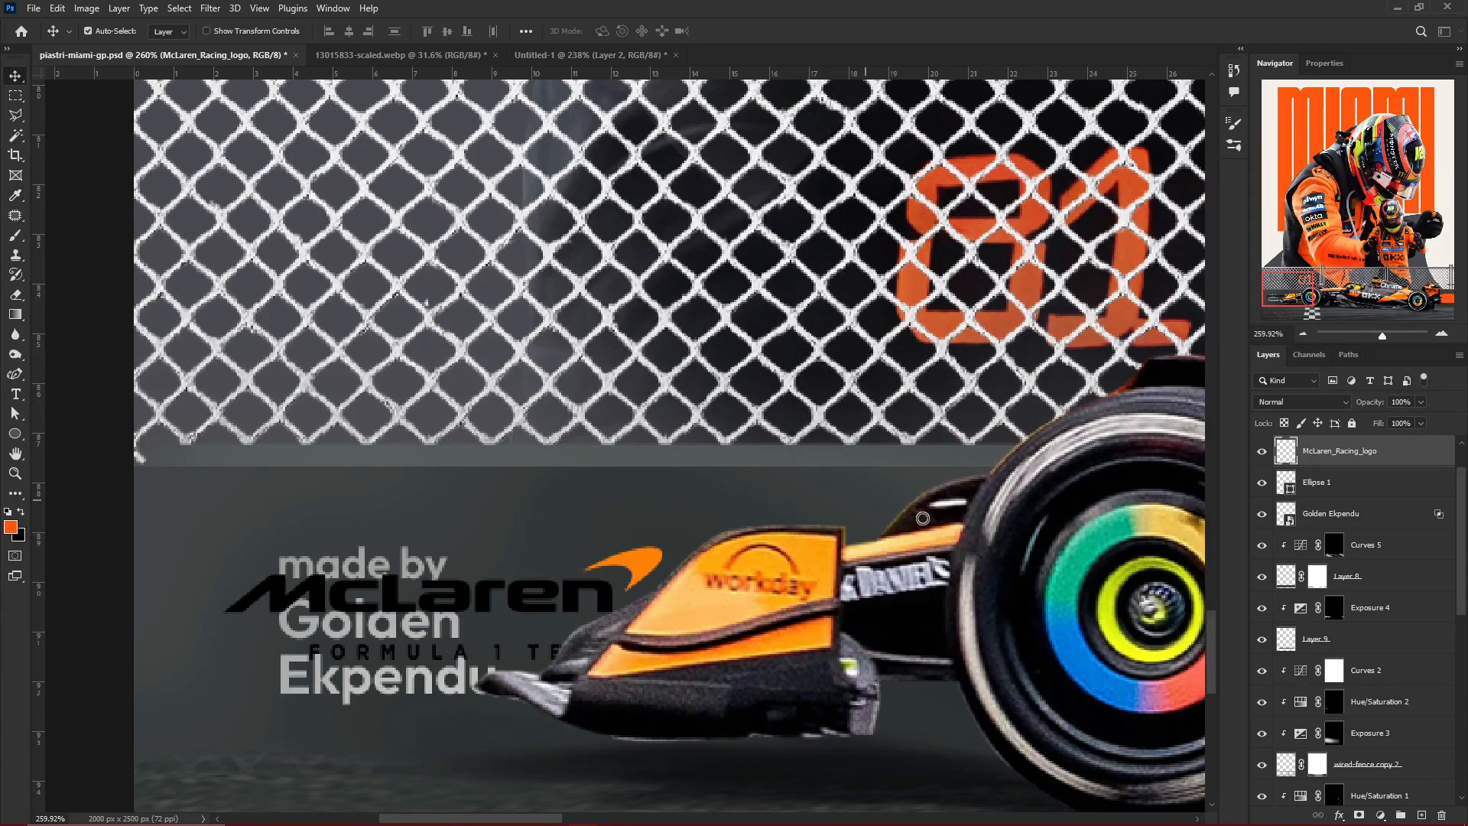
Hide the credit smart object and turn the black McLaren logo lettering white using a lasso-filled layer clipped to the logo
click(1261, 513)
double_click(201, 616)
key(alt+BackSpace)
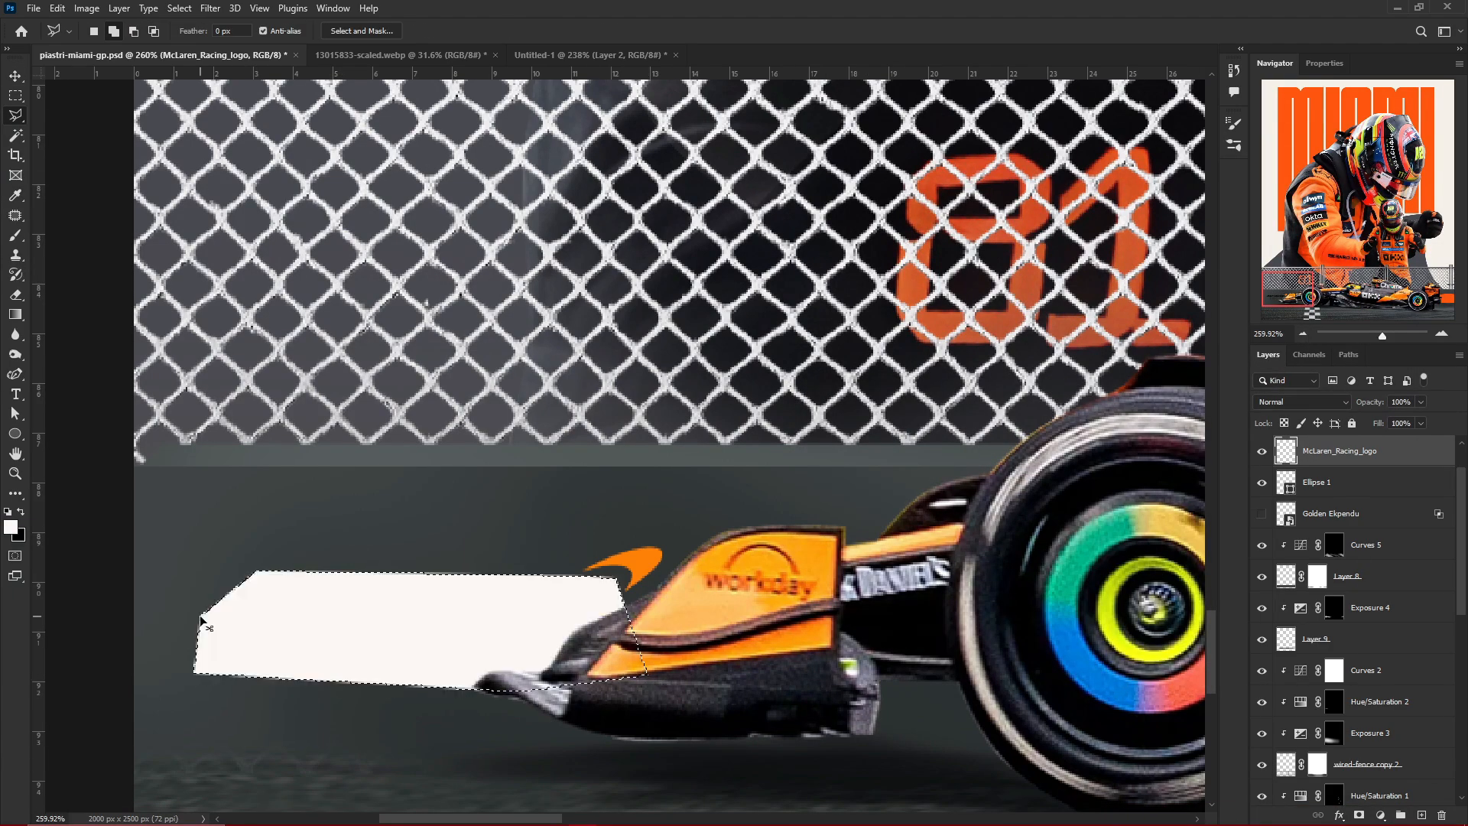
key(ctrl+z)
click(1421, 815)
key(alt+BackSpace)
key(ctrl+d)
alt+click(1291, 466)
scroll(656, 681, down, 10)
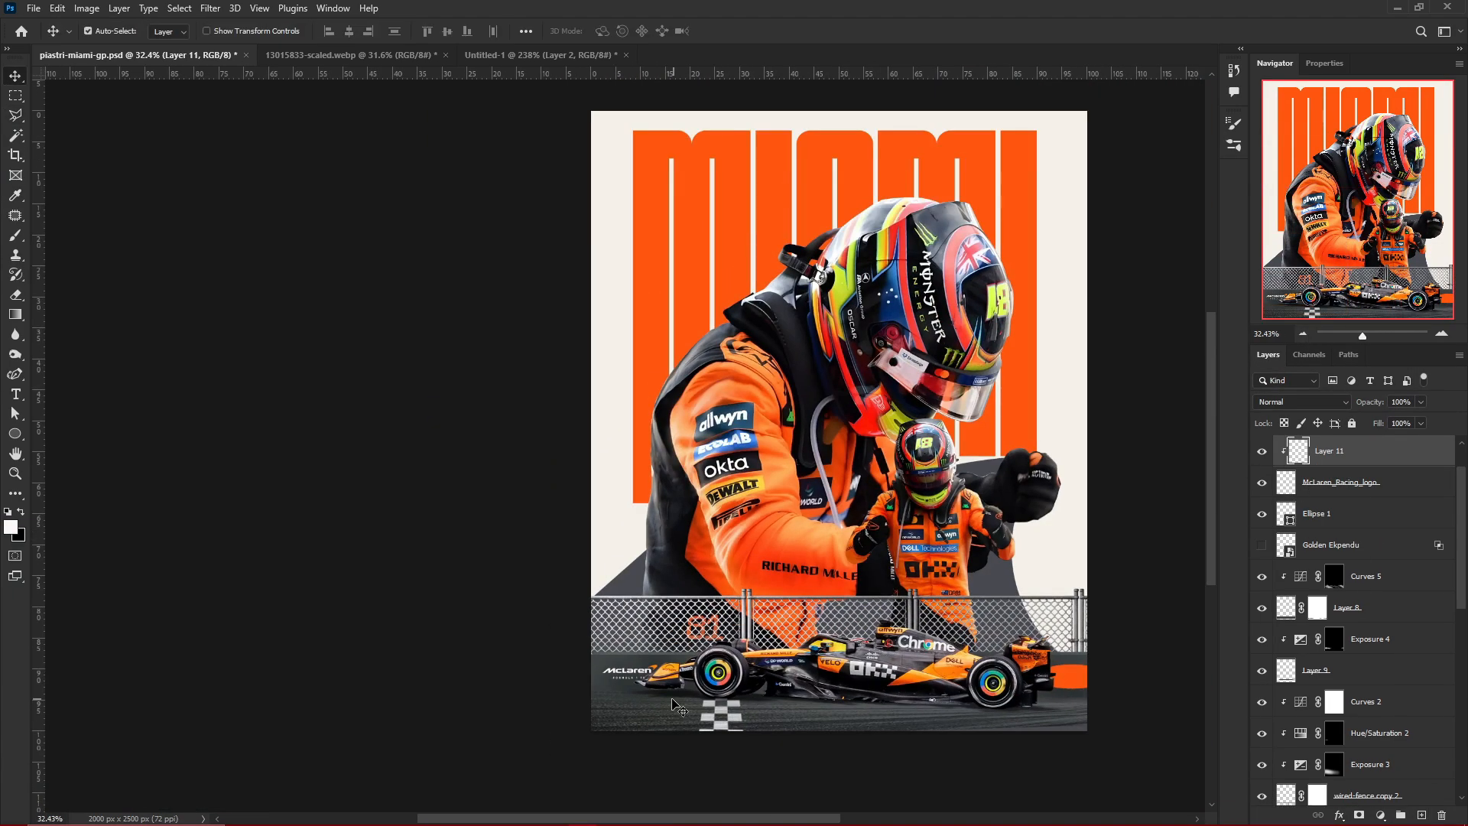
Show the credit smart object again and move it onto the orange ellipse behind the car's rear wing
scroll(673, 700, up, 6)
click(1261, 545)
scroll(994, 688, up, 5)
click(1331, 545)
key(ctrl+t)
scroll(337, 622, down, 6)
scroll(206, 635, up, 5)
drag(127, 659, 810, 663)
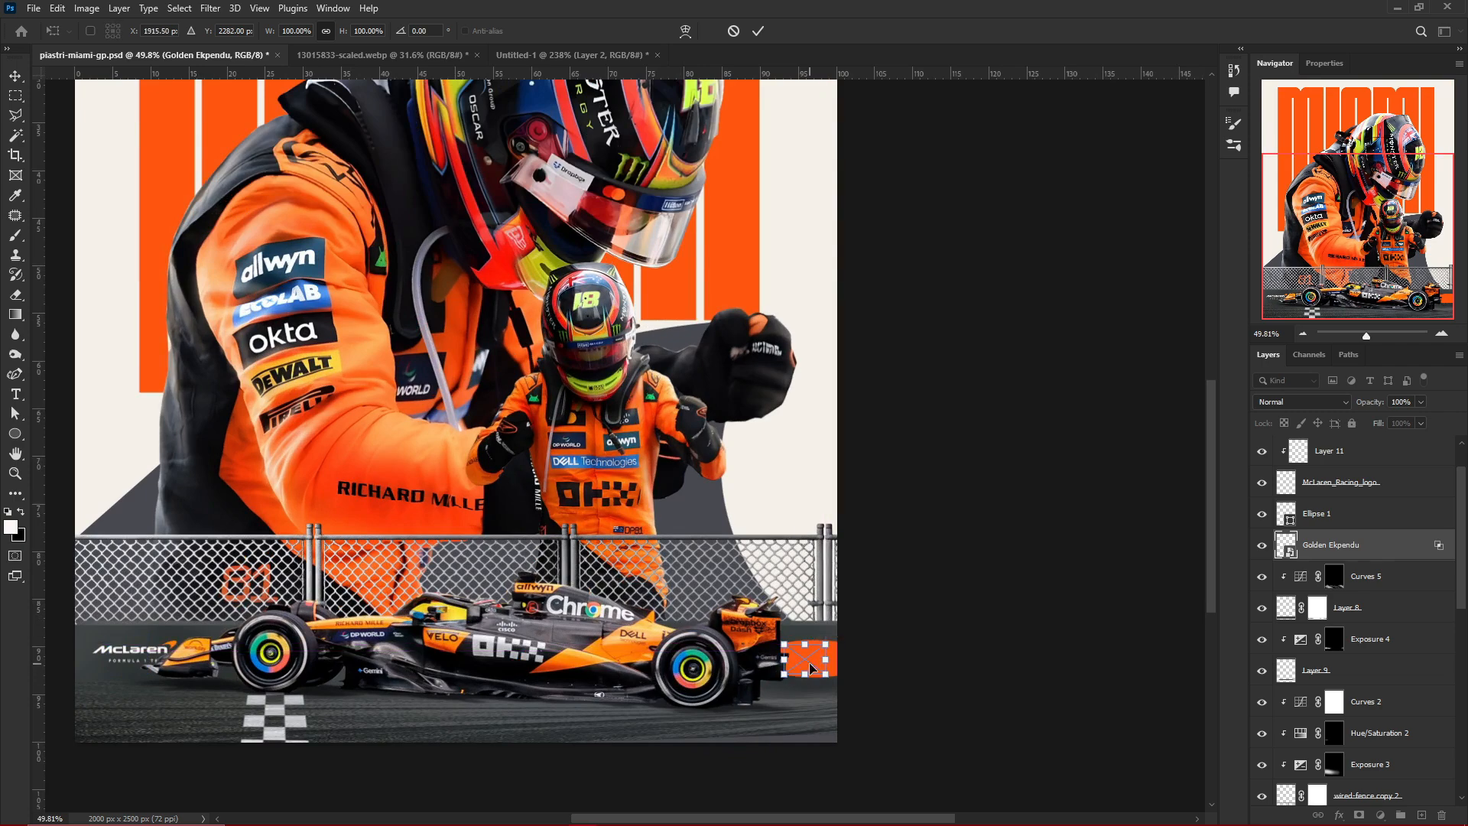
scroll(812, 668, up, 6)
key(Return)
Recolor the credit text near-black inside its smart object, then save and close the smart object
double_click(1286, 545)
click(21, 538)
click(810, 596)
click(1122, 422)
key(ctrl+BackSpace)
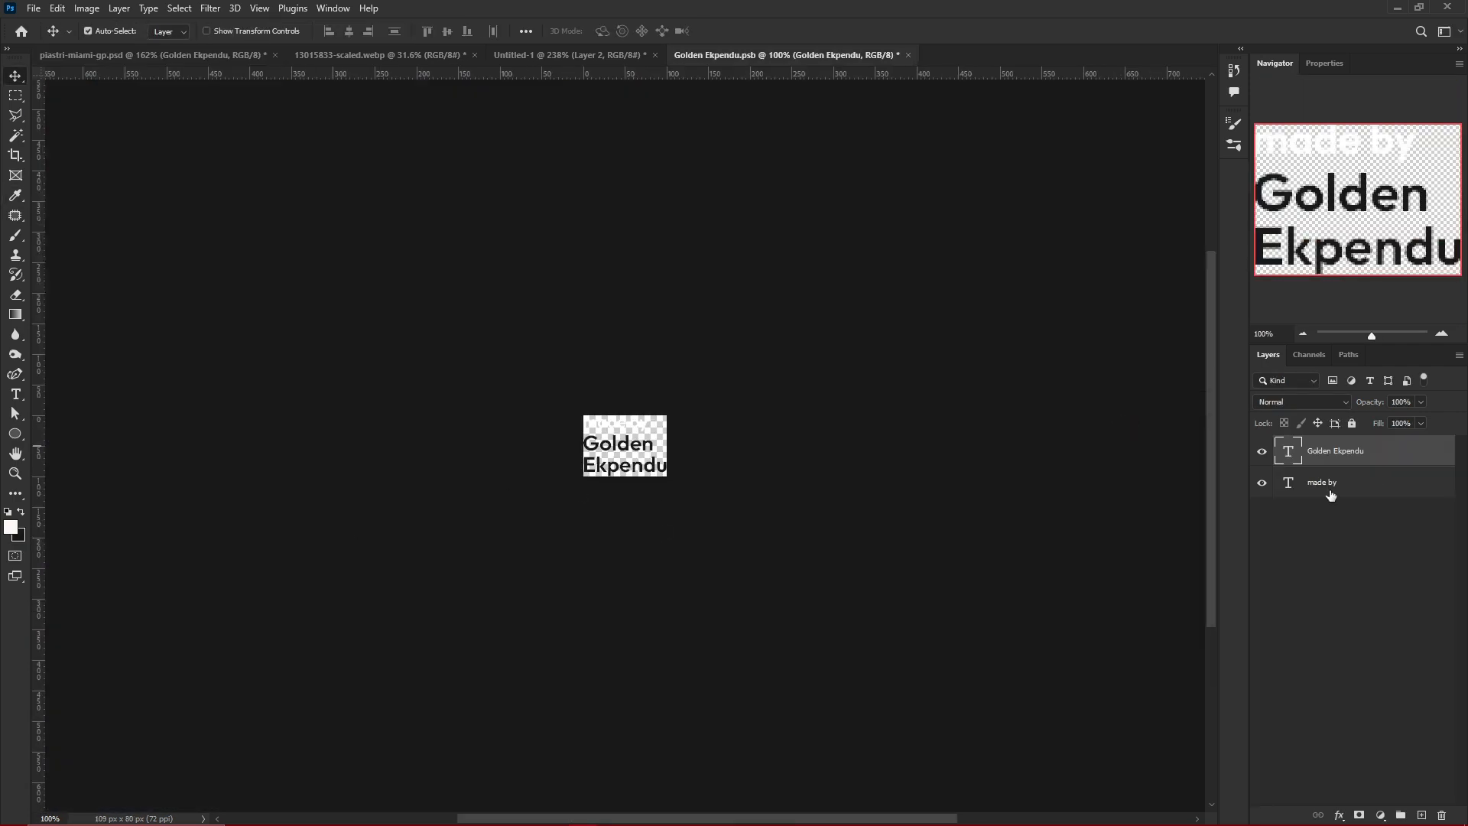
click(1331, 495)
ctrl+click(1331, 495)
click(1331, 495)
key(ctrl+BackSpace)
key(ctrl+s)
key(ctrl+w)
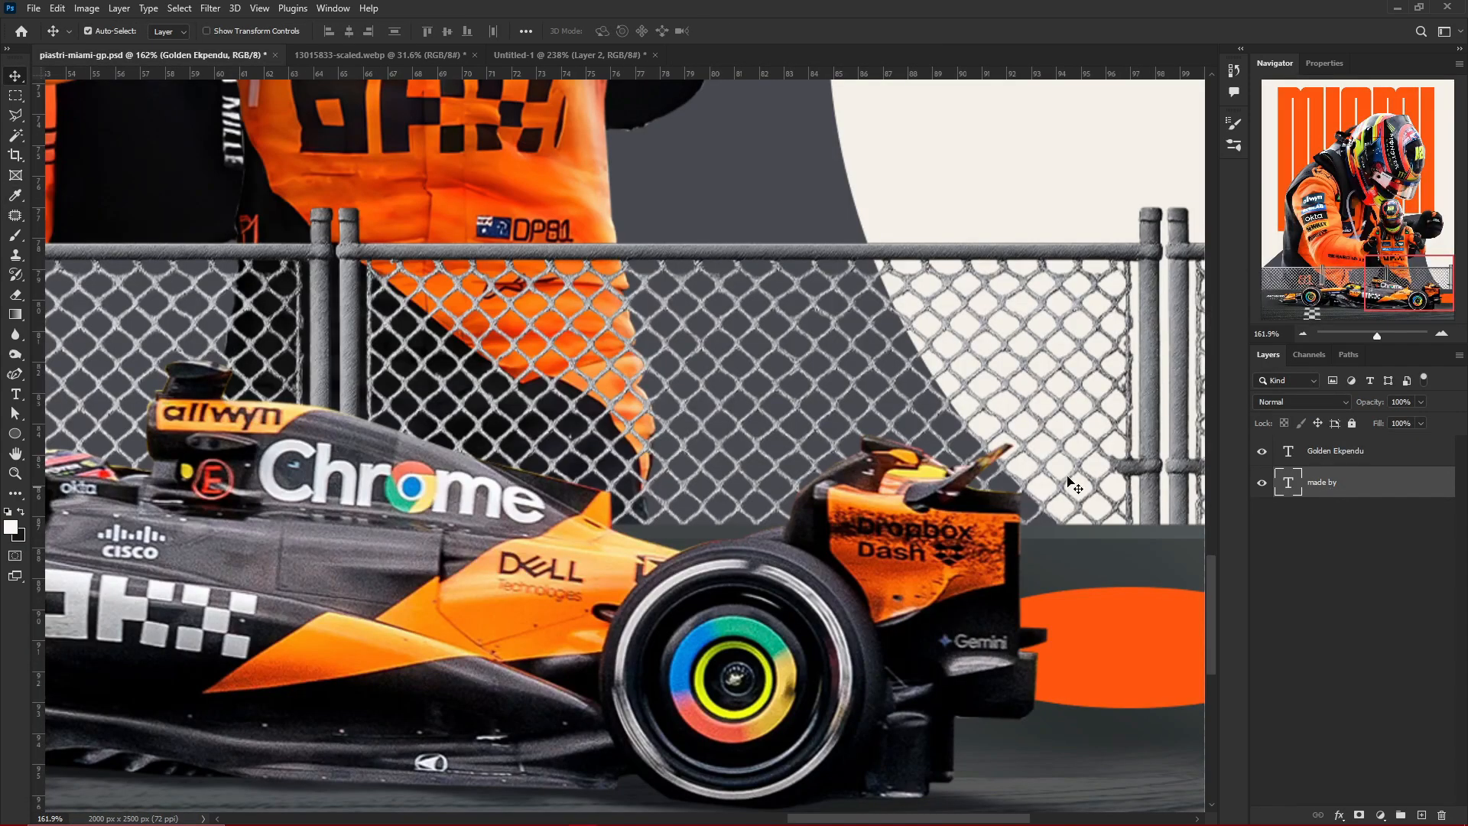
Blend the orange ellipse into the wall by splitting the Blend If Underlying Layer highlights slider to about 25/69
click(1105, 631)
scroll(1105, 631, down, 4)
scroll(1124, 649, up, 8)
click(1262, 595)
click(1261, 596)
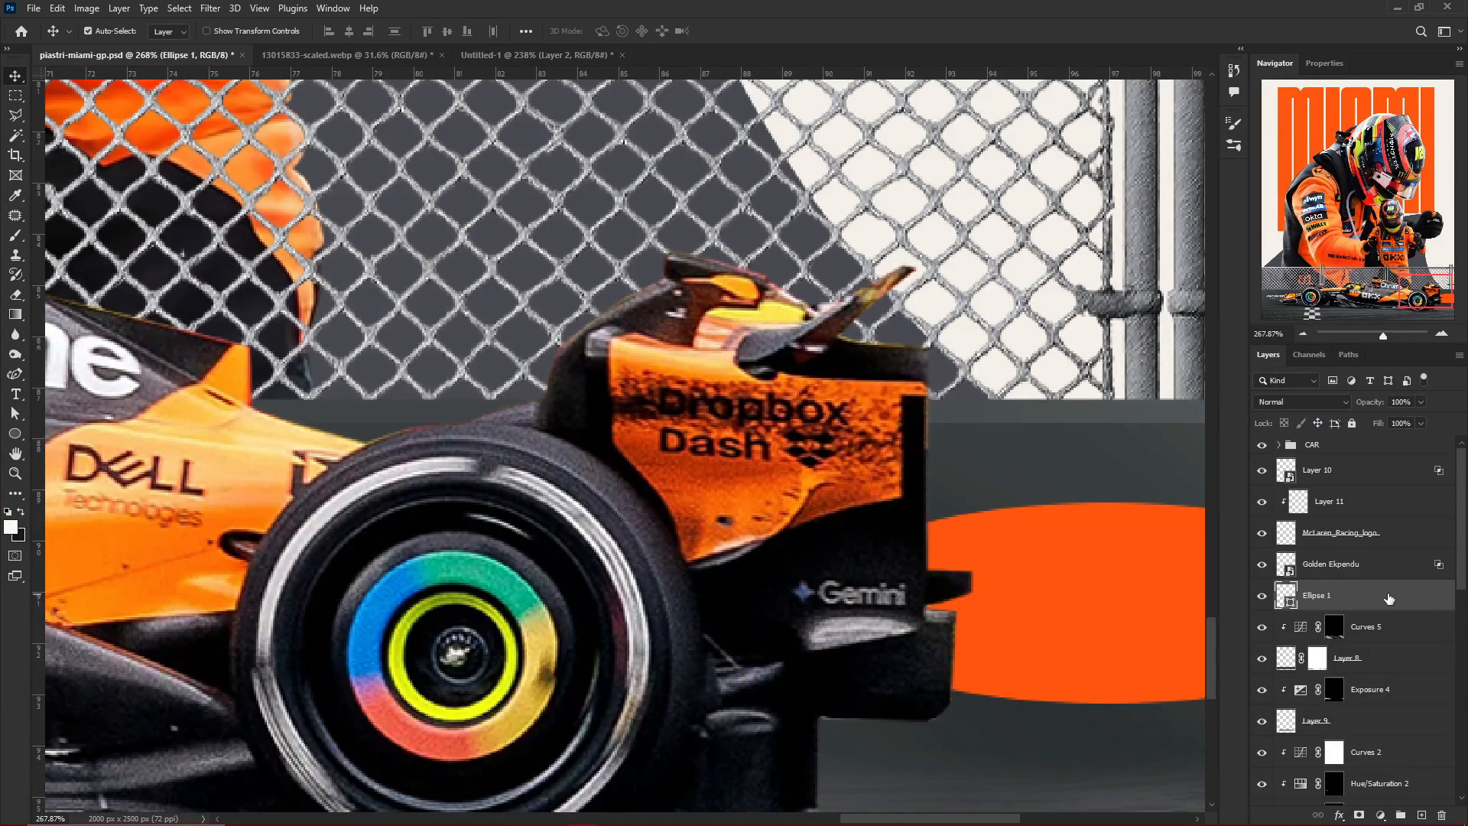
double_click(1451, 602)
drag(778, 443, 603, 442)
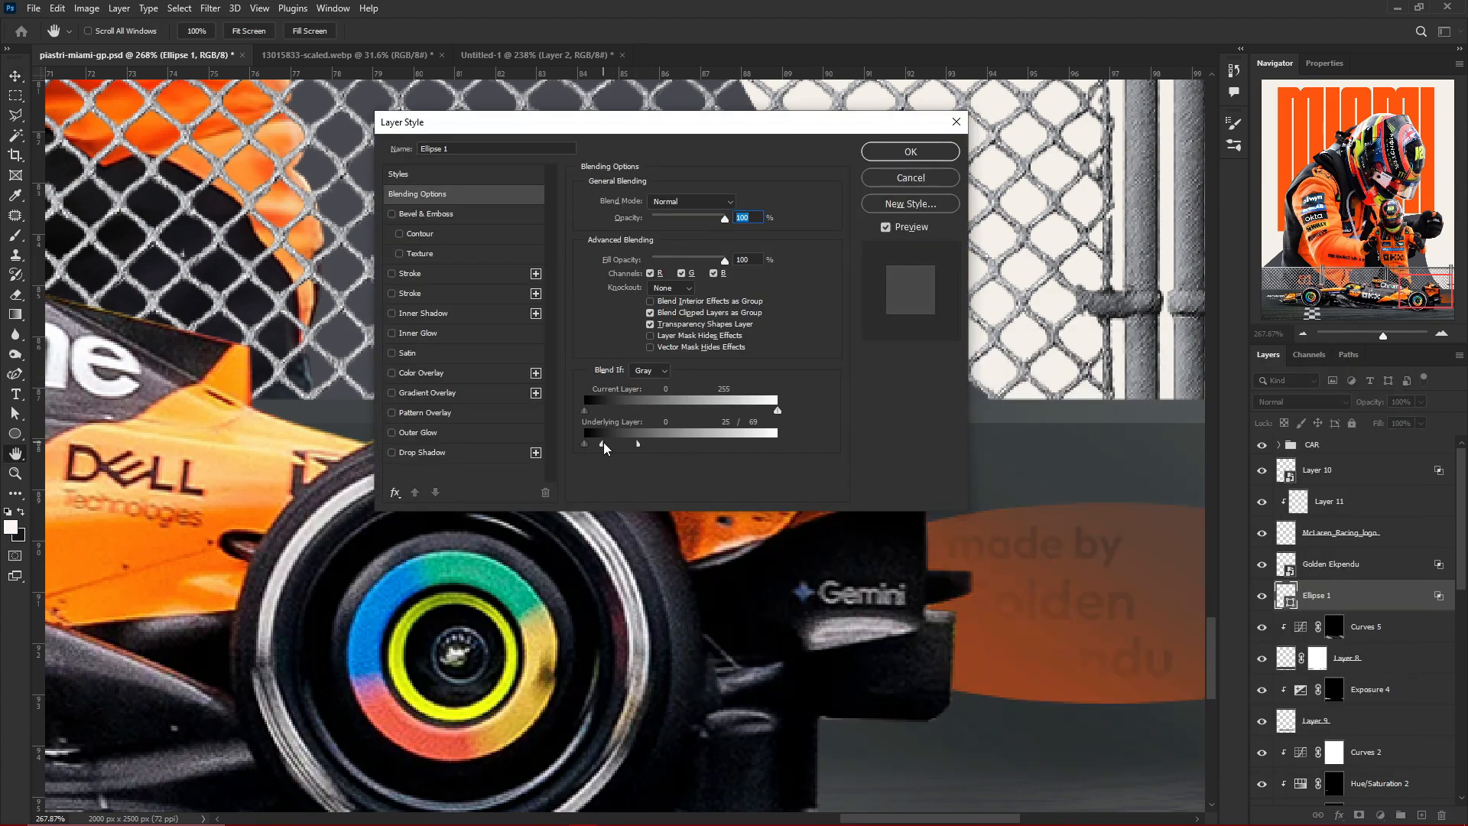
key(Return)
double_click(1439, 566)
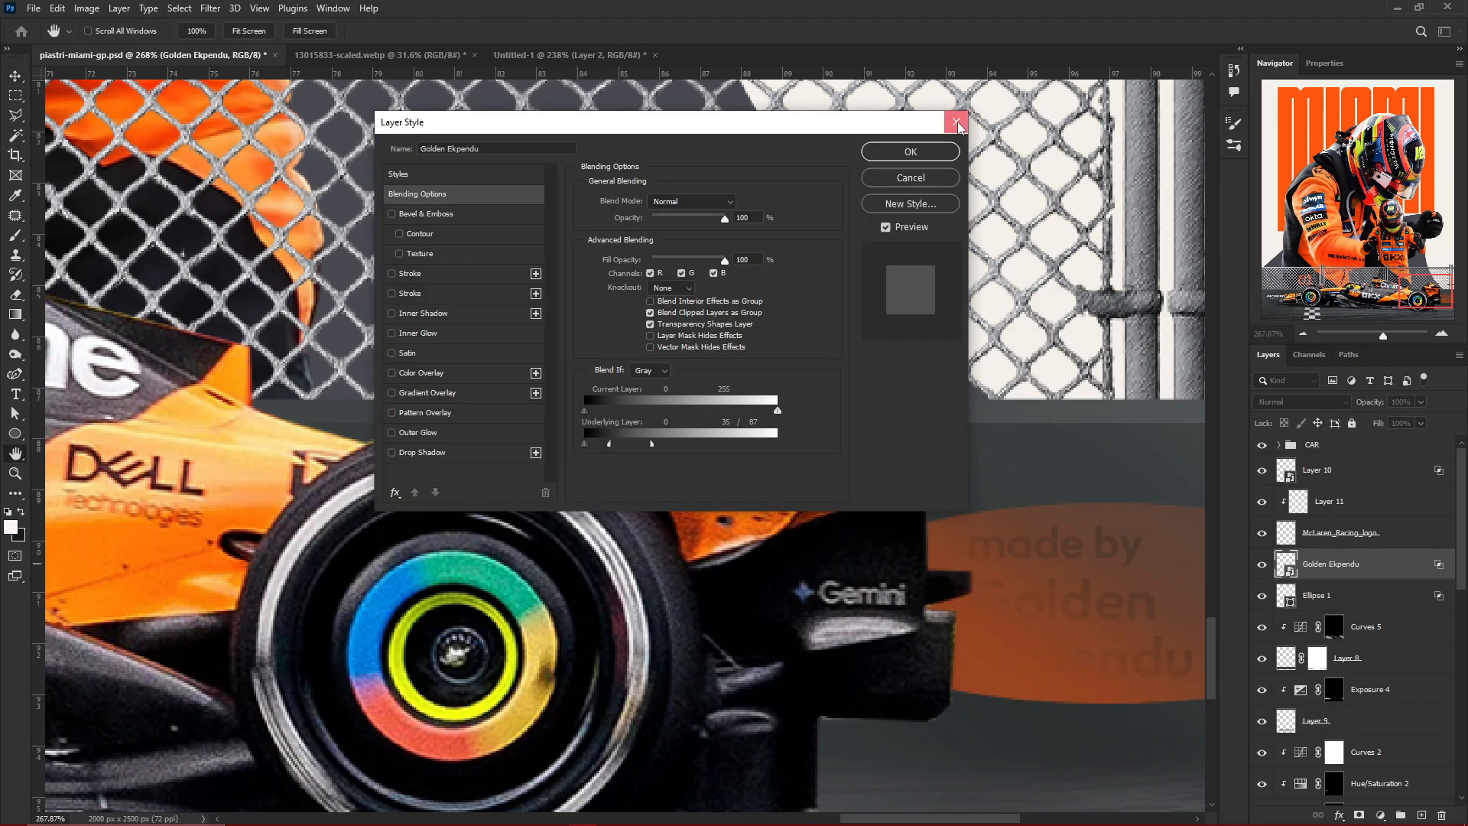
key(Escape)
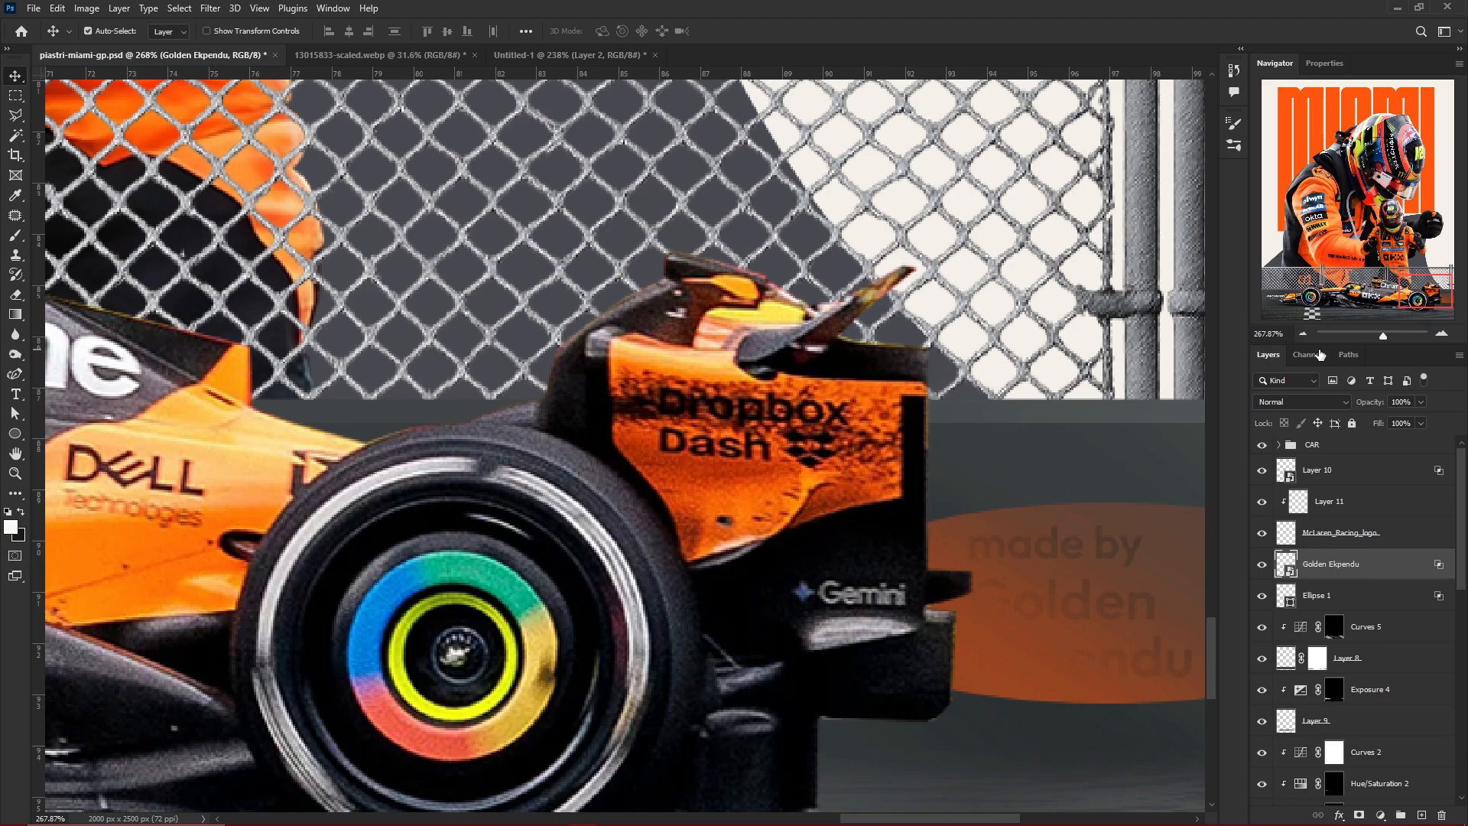
double_click(1422, 566)
click(958, 123)
Save the poster, and recolor both credit text layers white inside their smart object, saving and closing it
key(ctrl+s)
double_click(1286, 564)
key(alt+BackSpace)
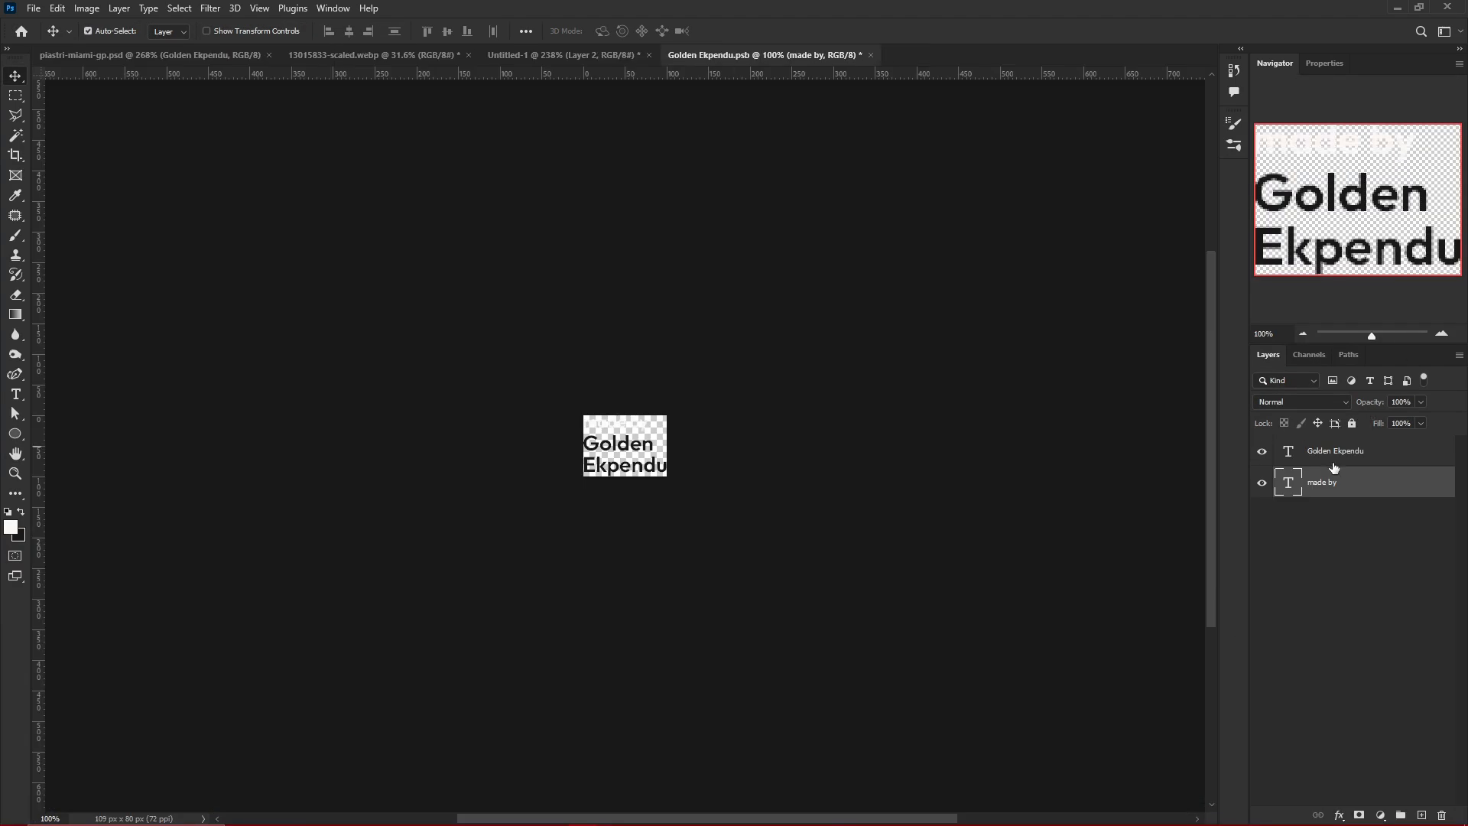
click(1334, 452)
key(alt+BackSpace)
key(ctrl+s)
key(ctrl+w)
Delete the orange ellipse behind the credit text
scroll(1012, 664, down, 5)
click(1090, 622)
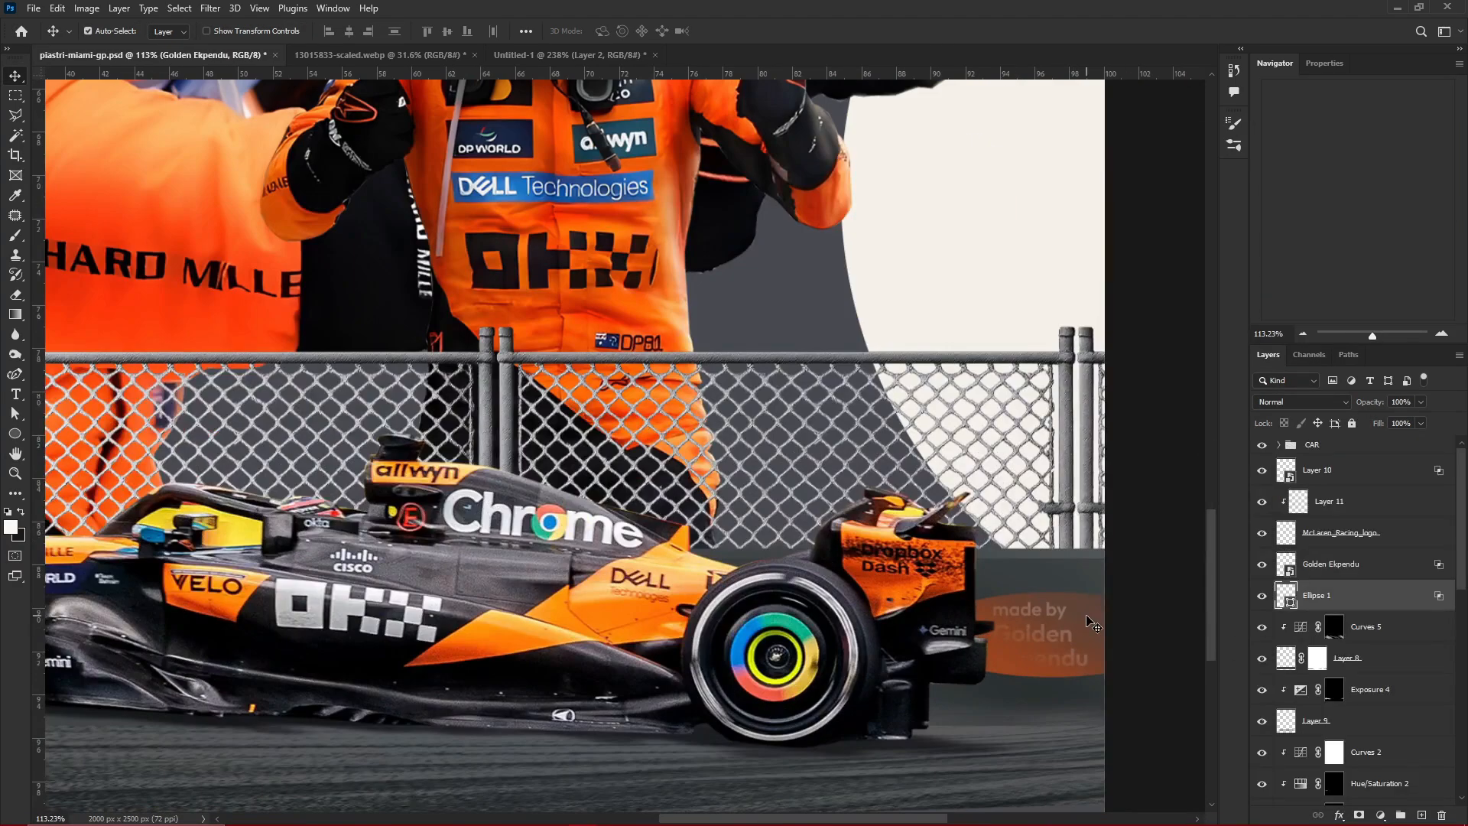
key(Delete)
Group the layers from Curves 5 down to Layer 9 and clip a colorized Hue/Saturation adjustment to the group with hue 18 and saturation 55
scroll(1081, 610, up, 4)
shift+click(1359, 699)
key(ctrl+g)
click(1380, 815)
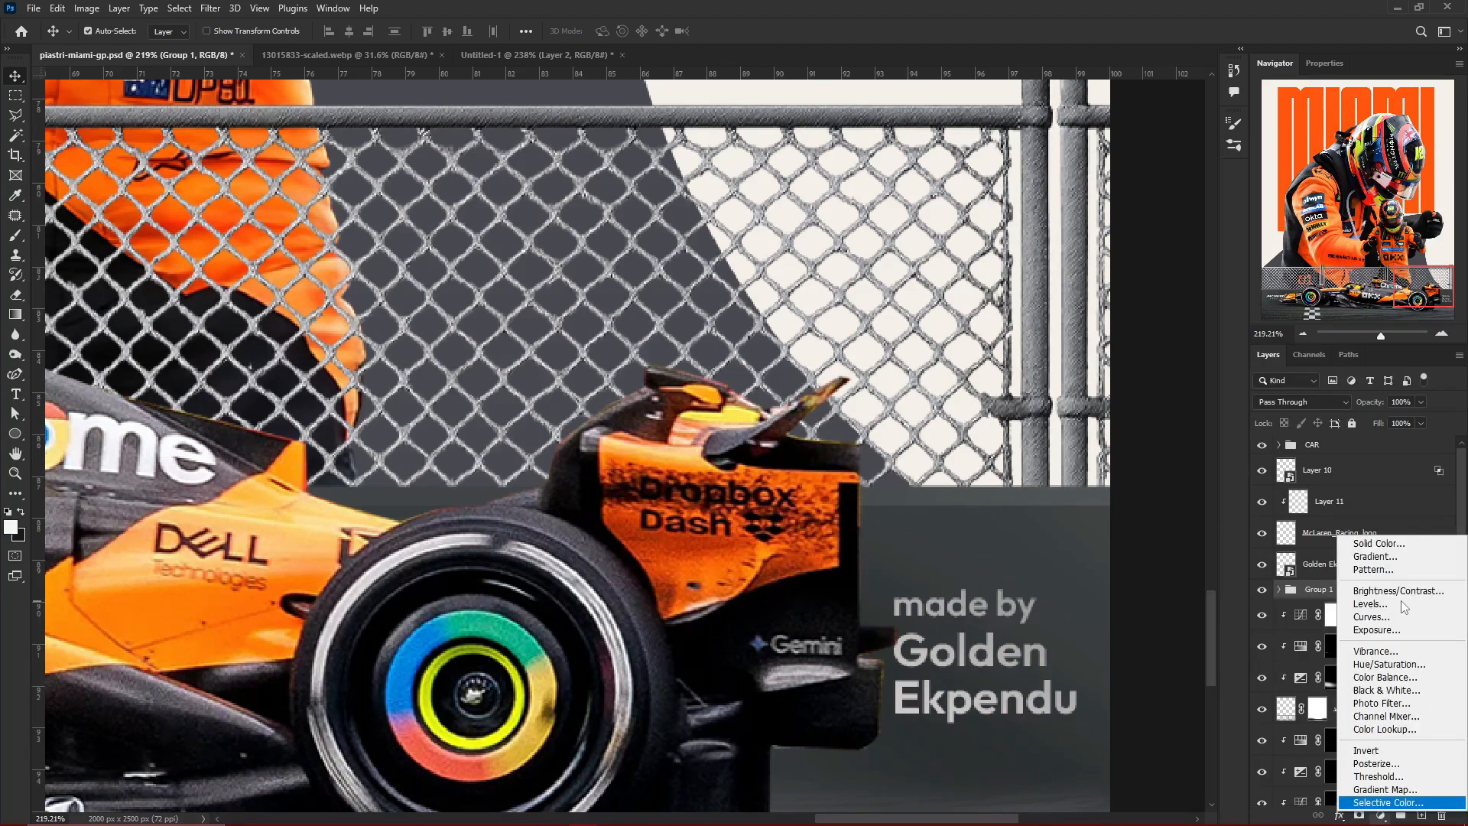
click(1361, 657)
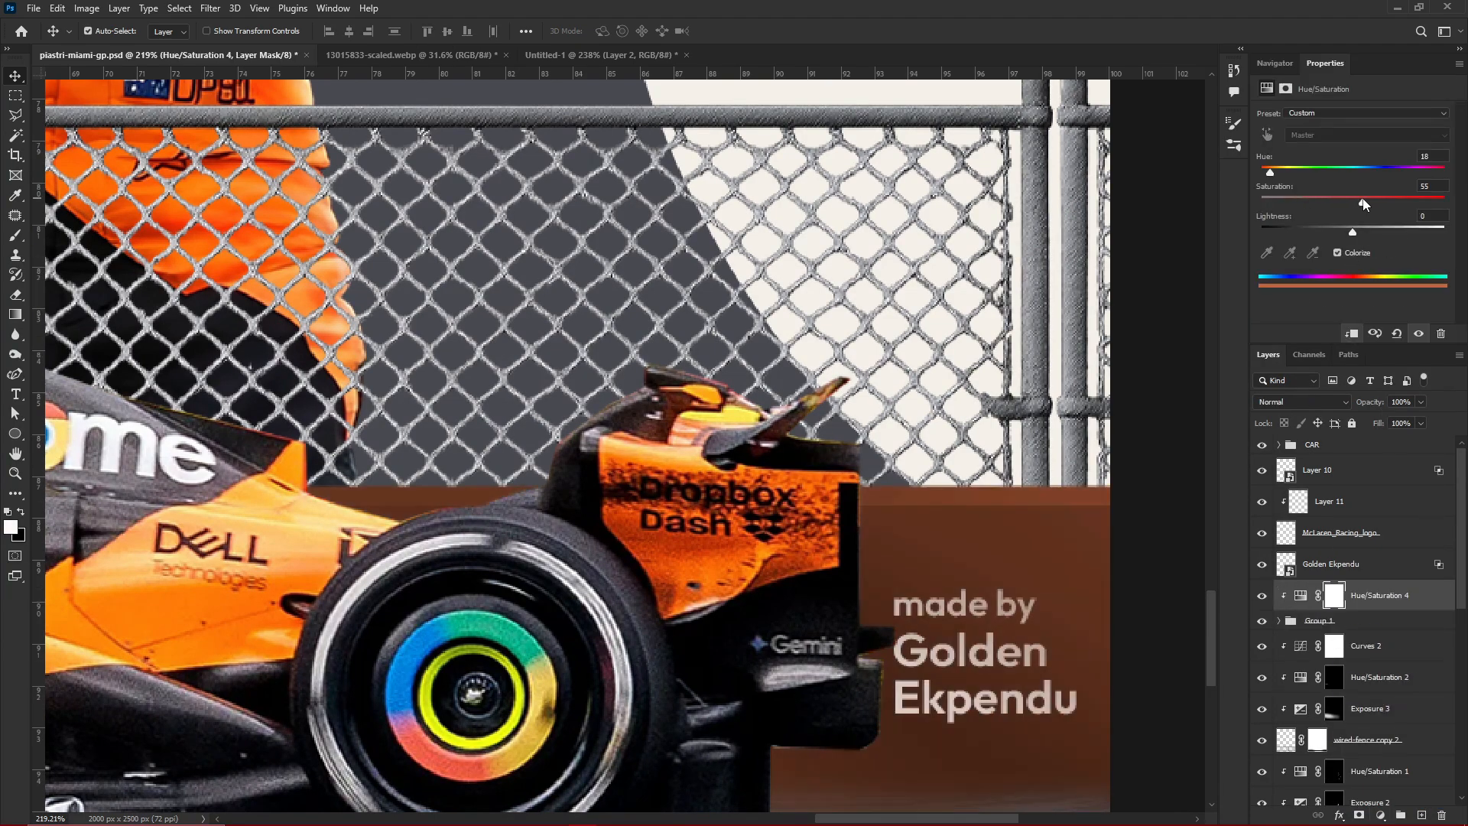
scroll(998, 524, down, 5)
scroll(998, 524, up, 4)
Invert the Hue/Saturation mask and reveal the orange tint only on the lassoed wall section behind the car's rear wing
key(ctrl+i)
key(l)
scroll(997, 524, up, 2)
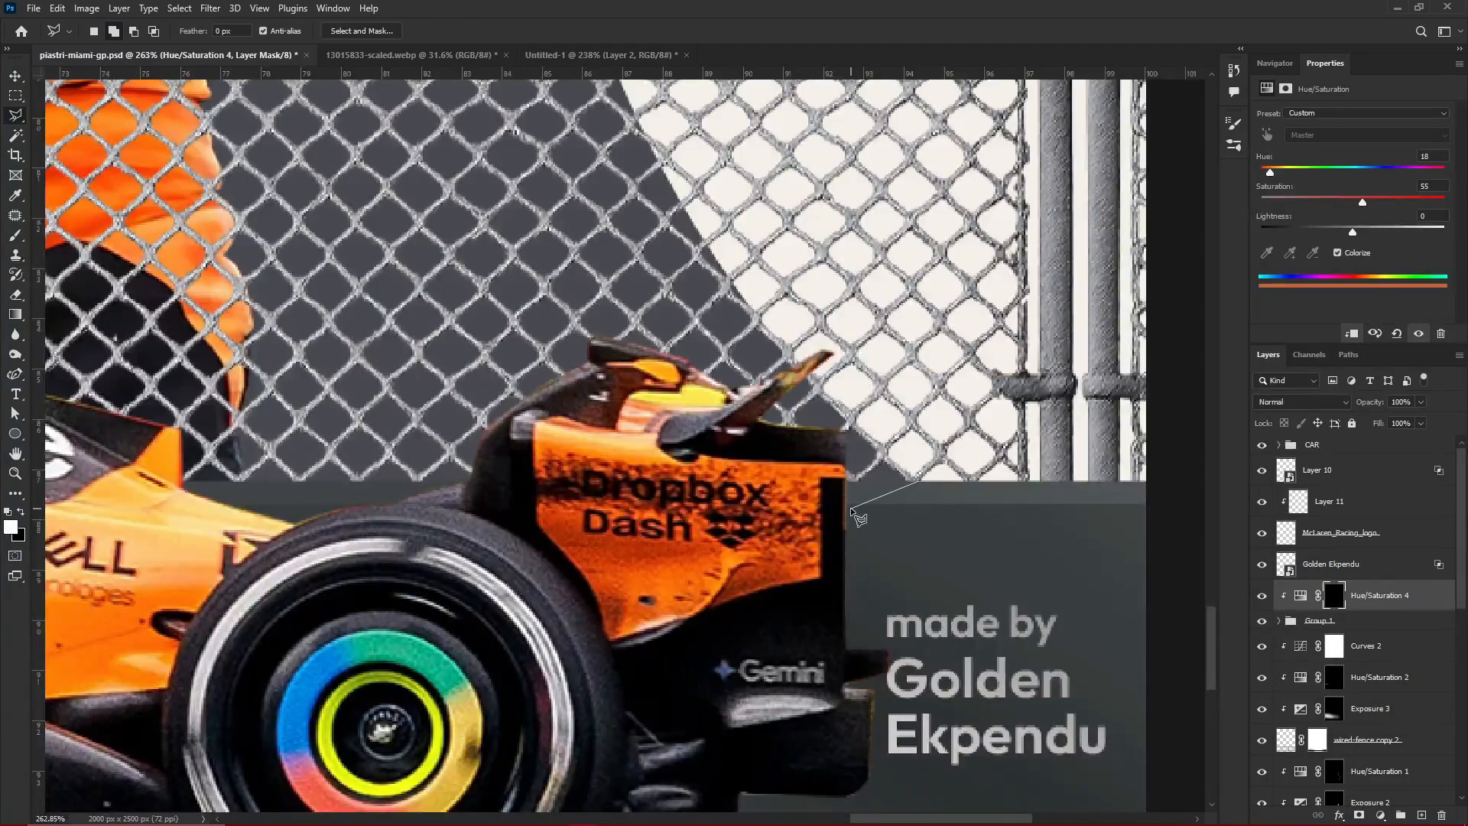
click(847, 506)
scroll(842, 503, down, 1)
click(670, 748)
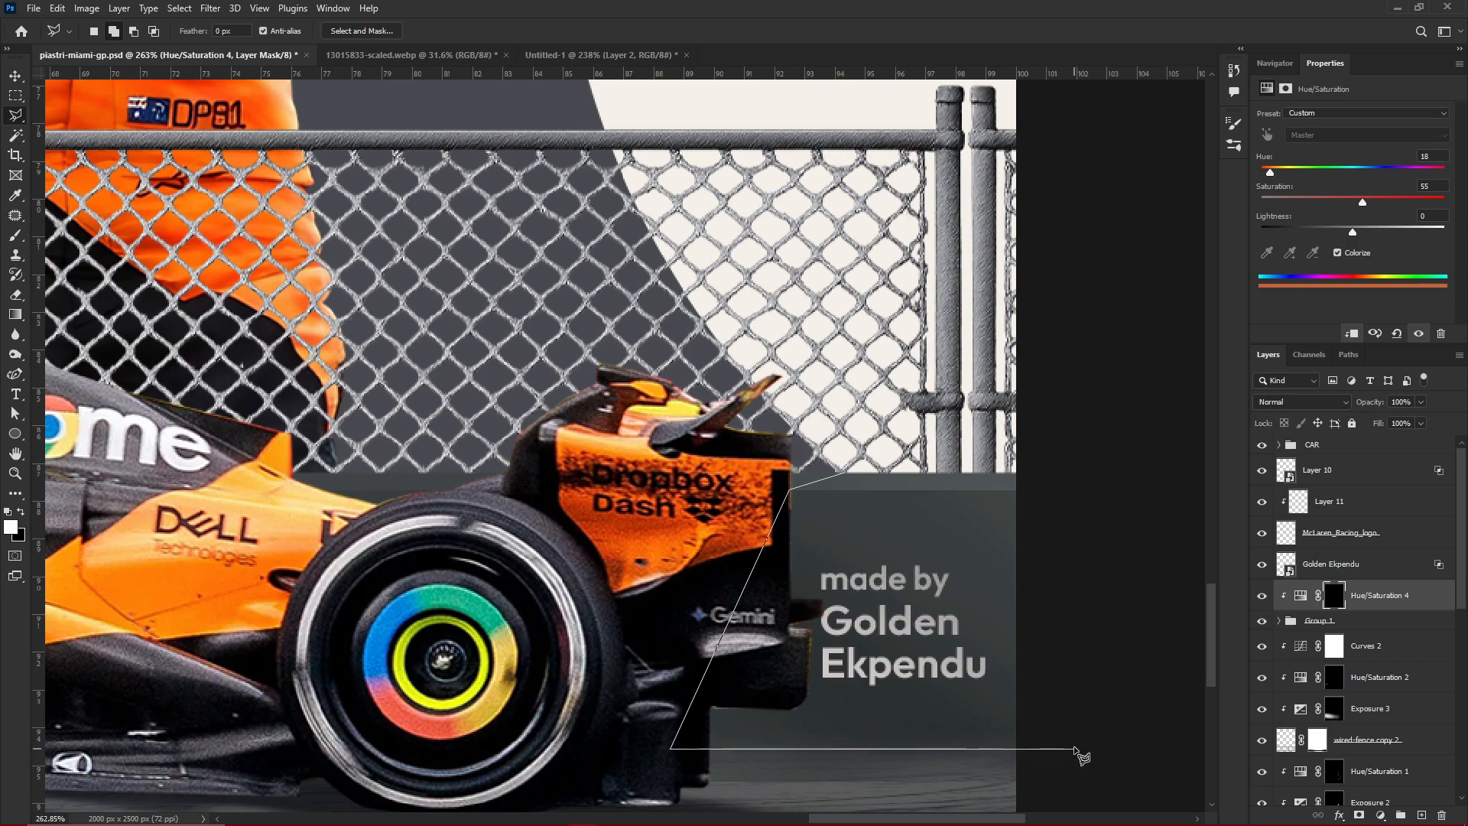
double_click(1036, 468)
key(b)
drag(1049, 459, 1001, 583)
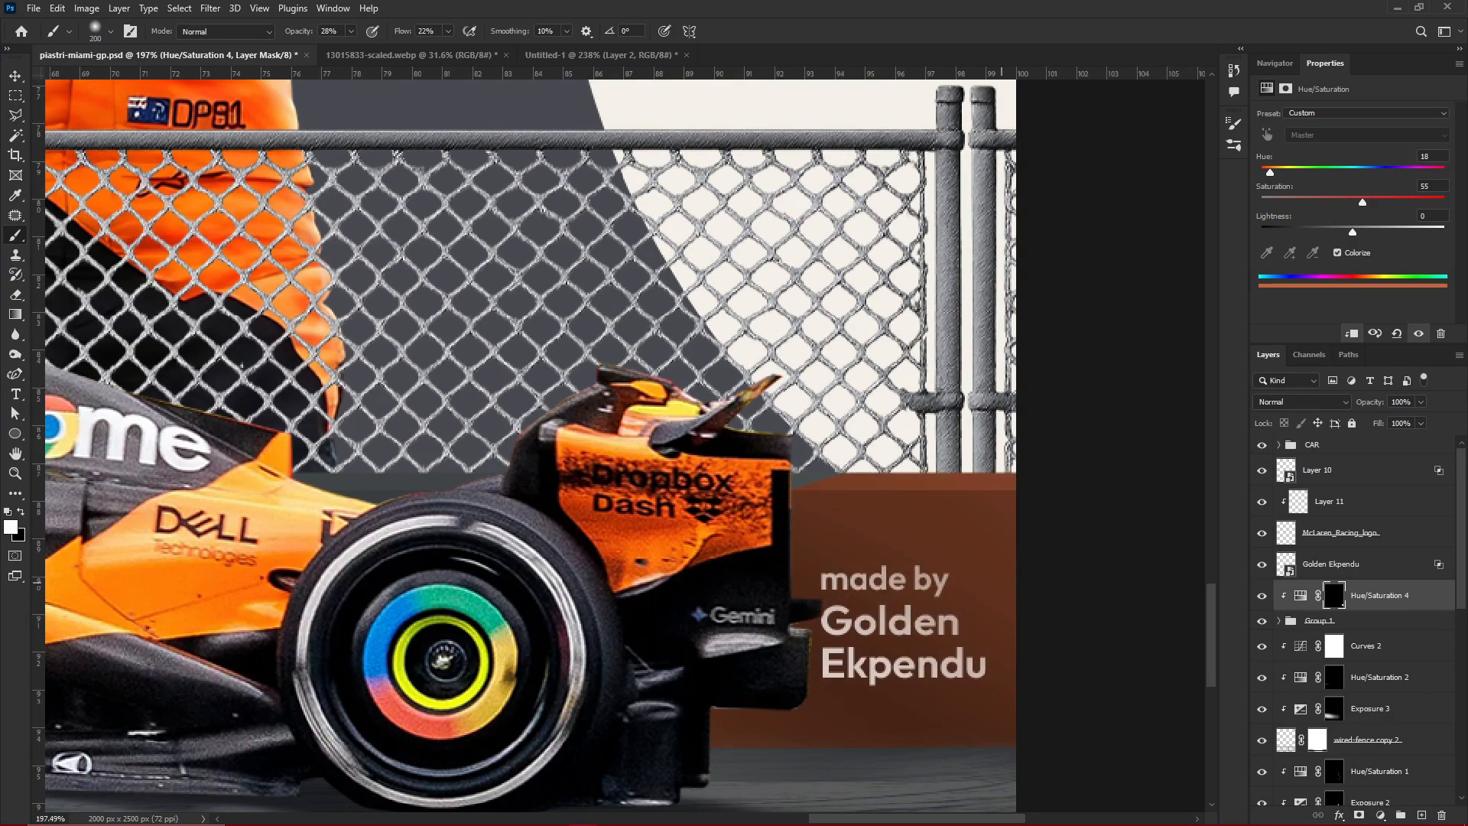
Set the wall tint's lightness to +7 and saturation to 63, and save the poster
scroll(1055, 463, down, 5)
scroll(628, 444, down, 3)
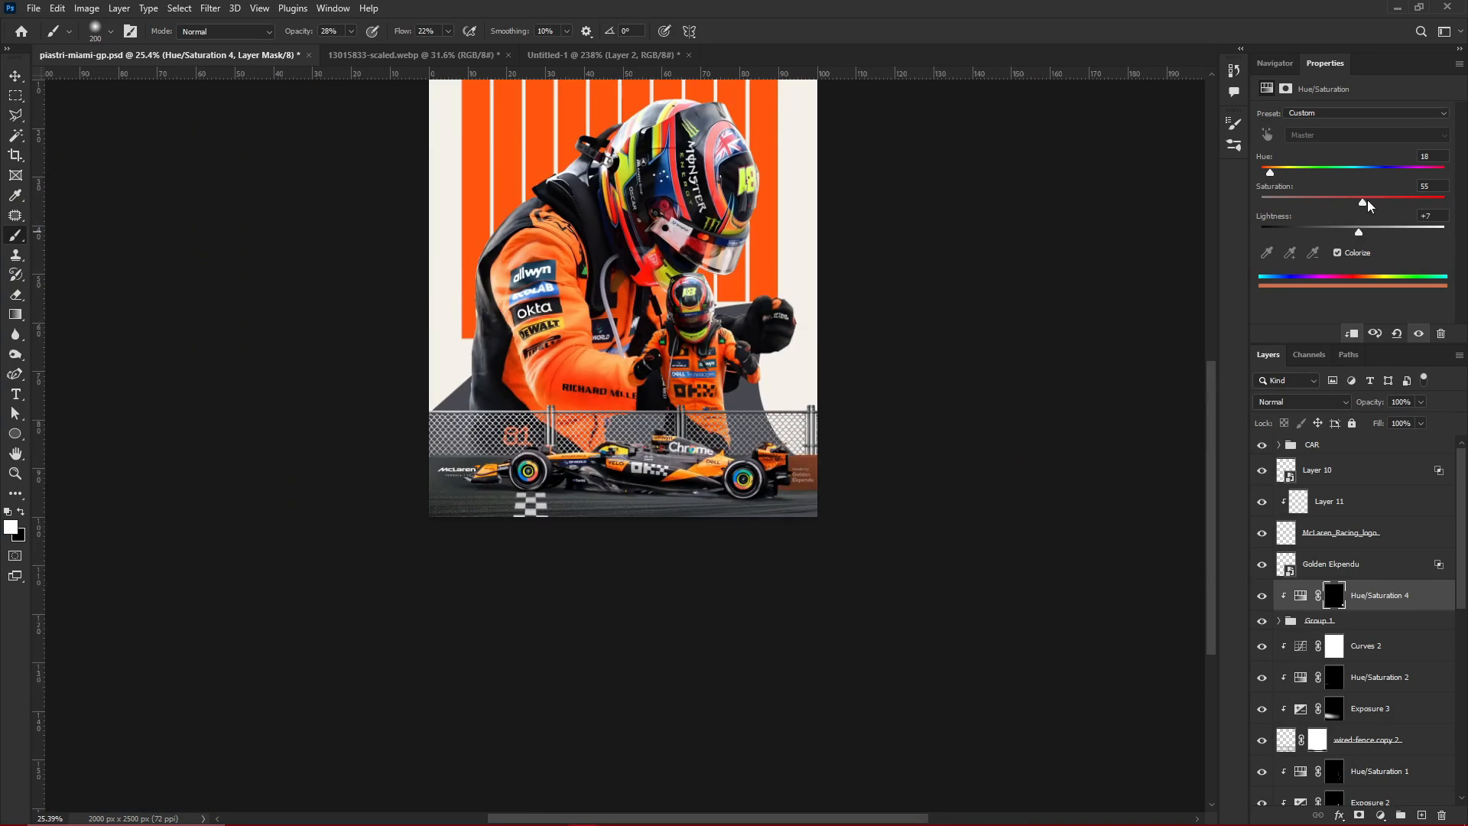
drag(1365, 204, 1377, 203)
scroll(645, 446, up, 5)
scroll(919, 446, down, 4)
key(v)
key(ctrl+s)
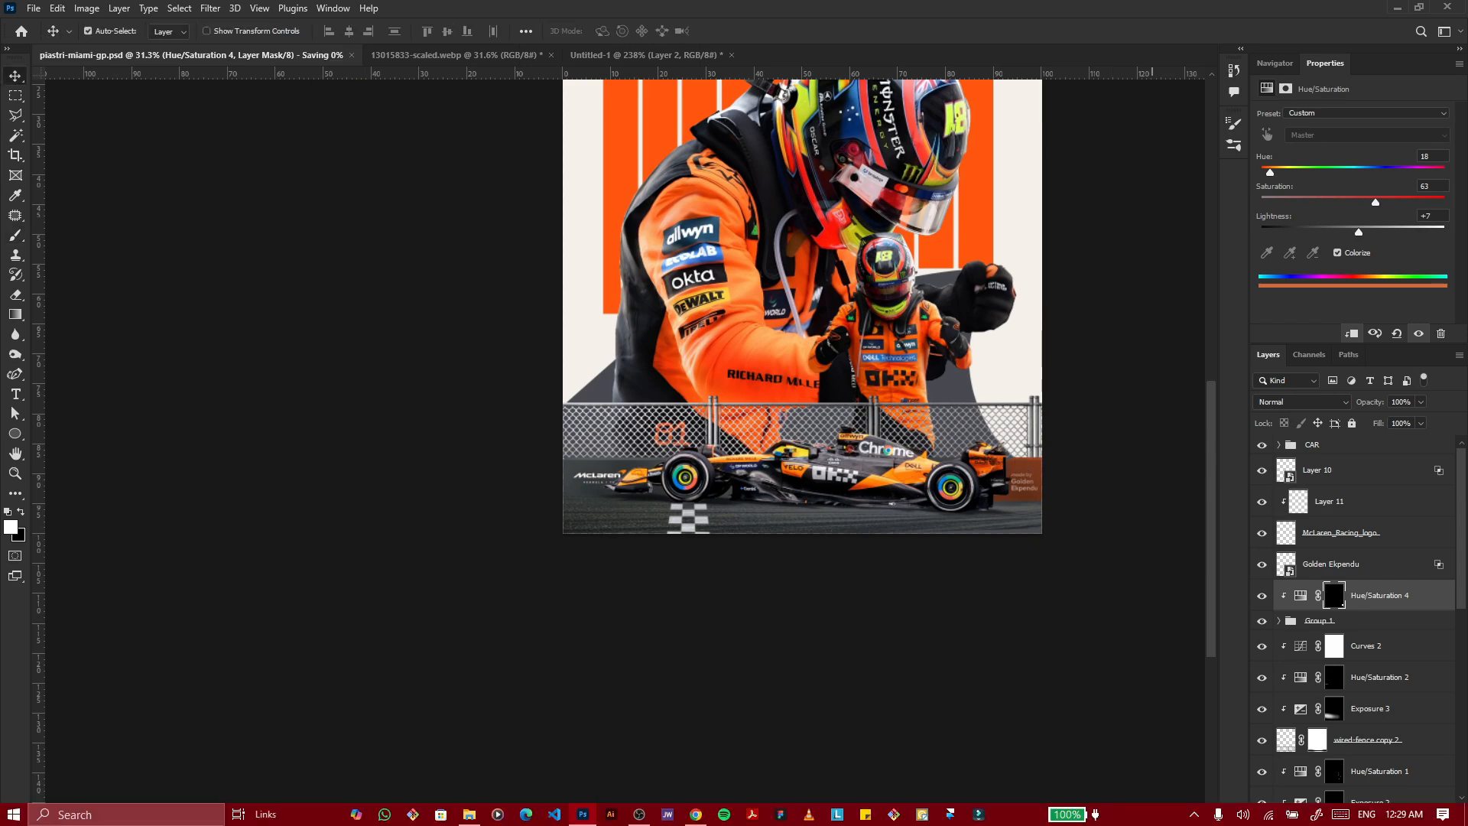
scroll(1076, 658, down, 2)
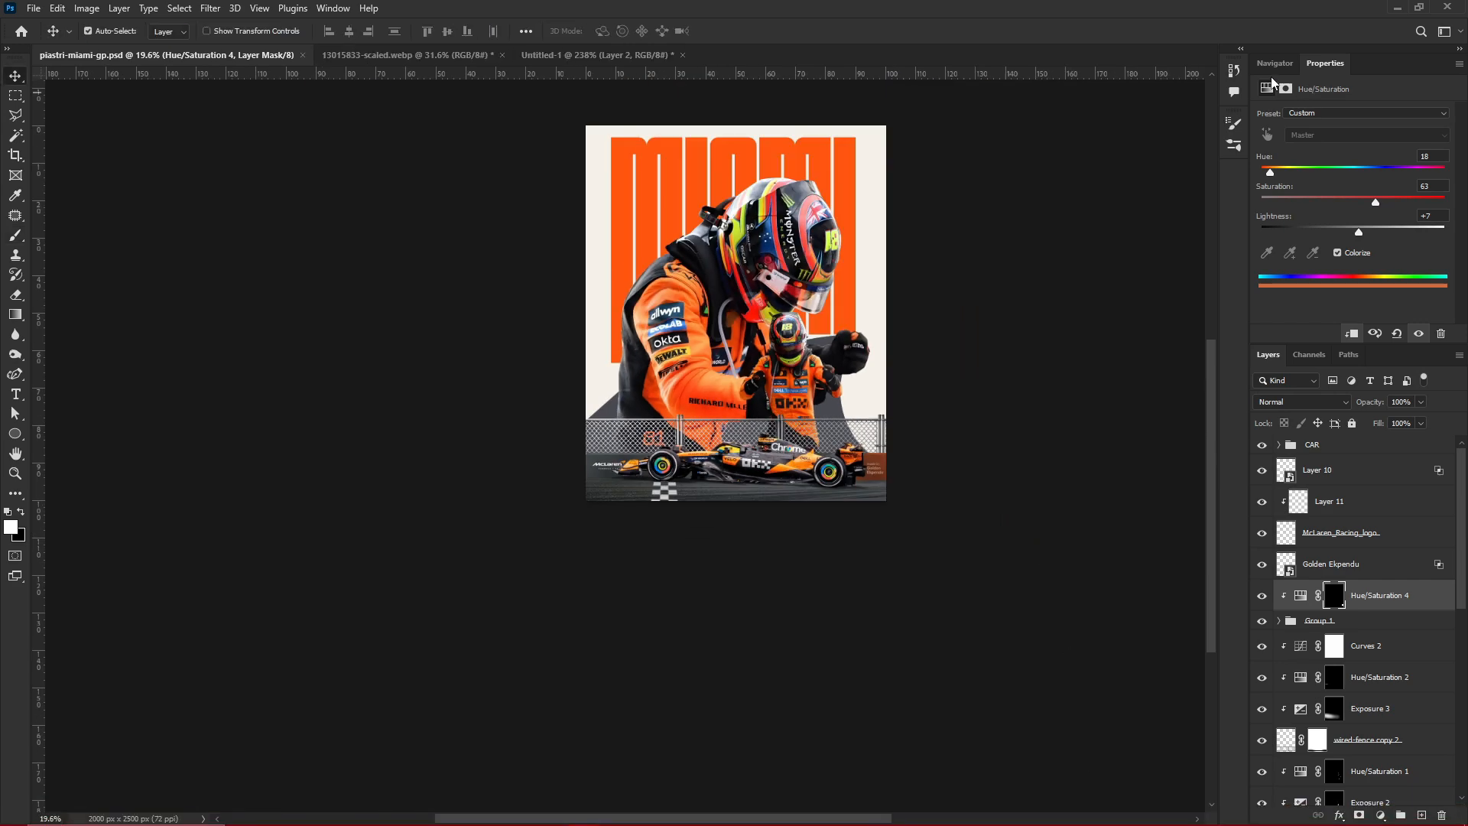
click(1275, 63)
scroll(832, 547, up, 5)
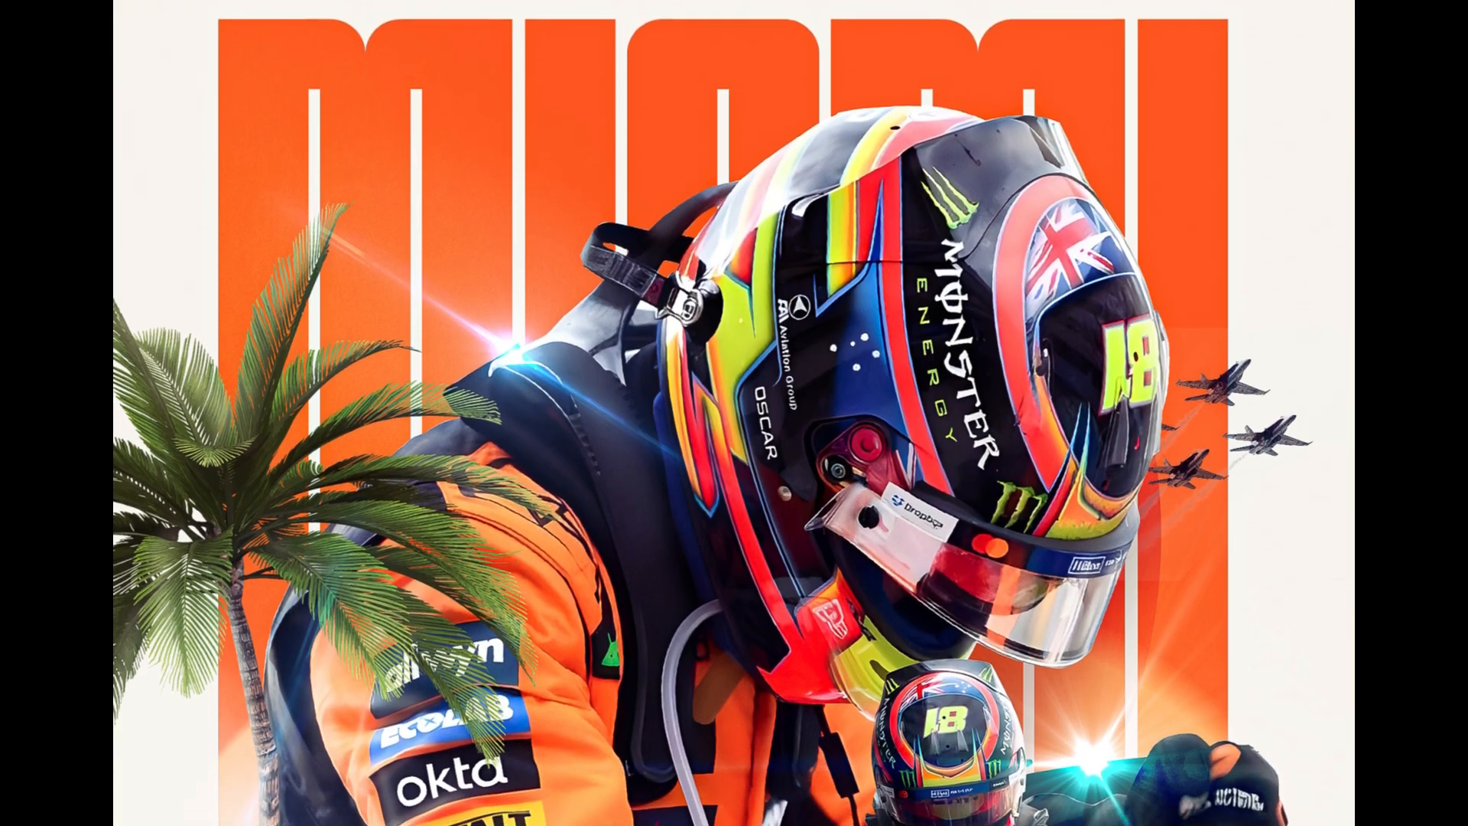